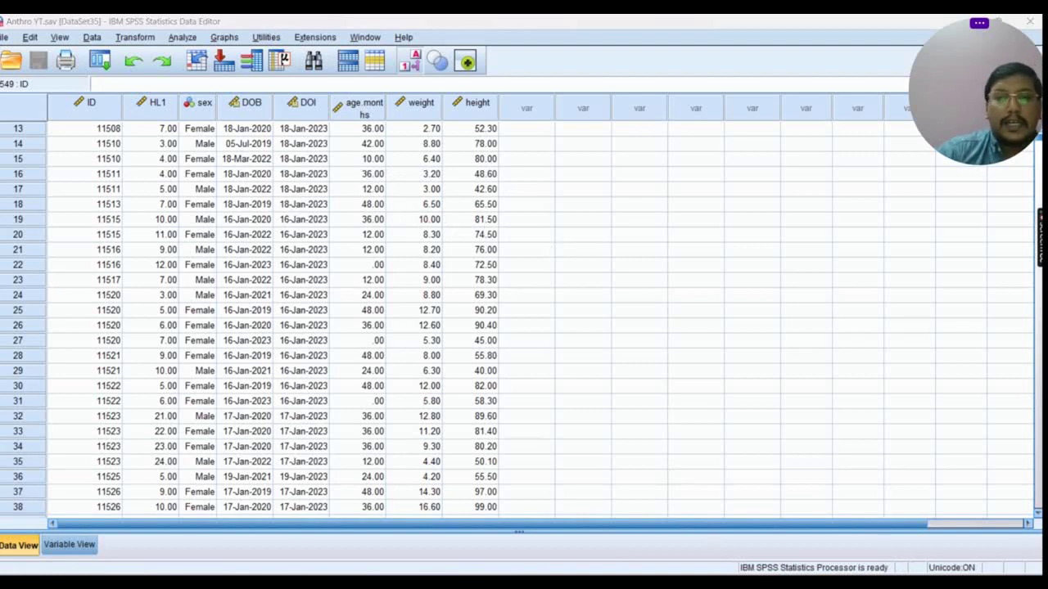
Step: Move the WHO AnthroPlus shortcut to the middle of the desktop, and open the program's Nutritional survey module
{"action": "key", "text": "super+d"}
{"action": "left_click_drag", "start_coordinate": [72, 272], "coordinate": [496, 335]}
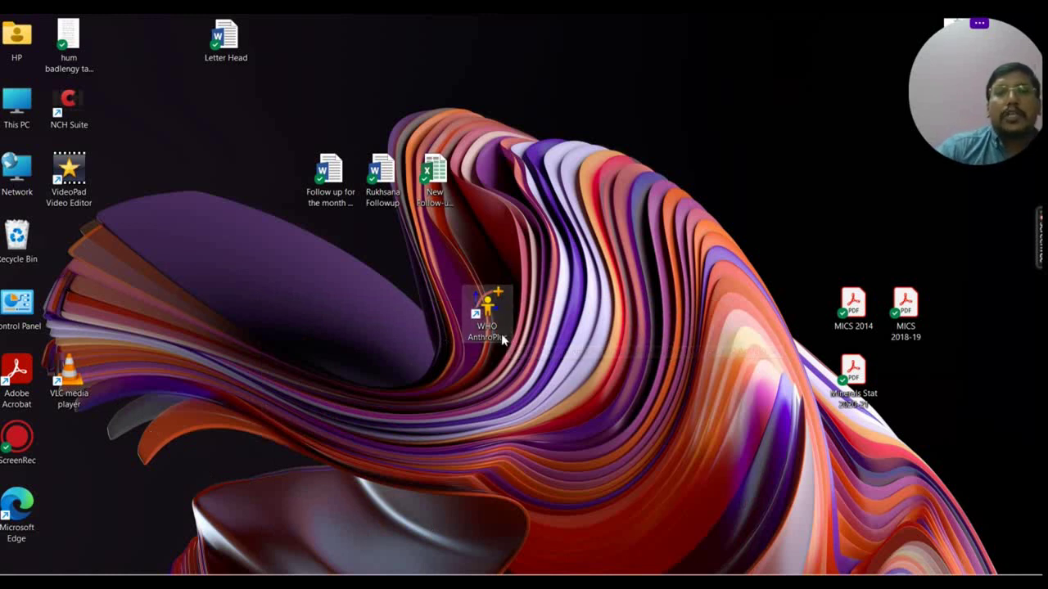
{"action": "left_click_drag", "start_coordinate": [498, 315], "coordinate": [512, 350]}
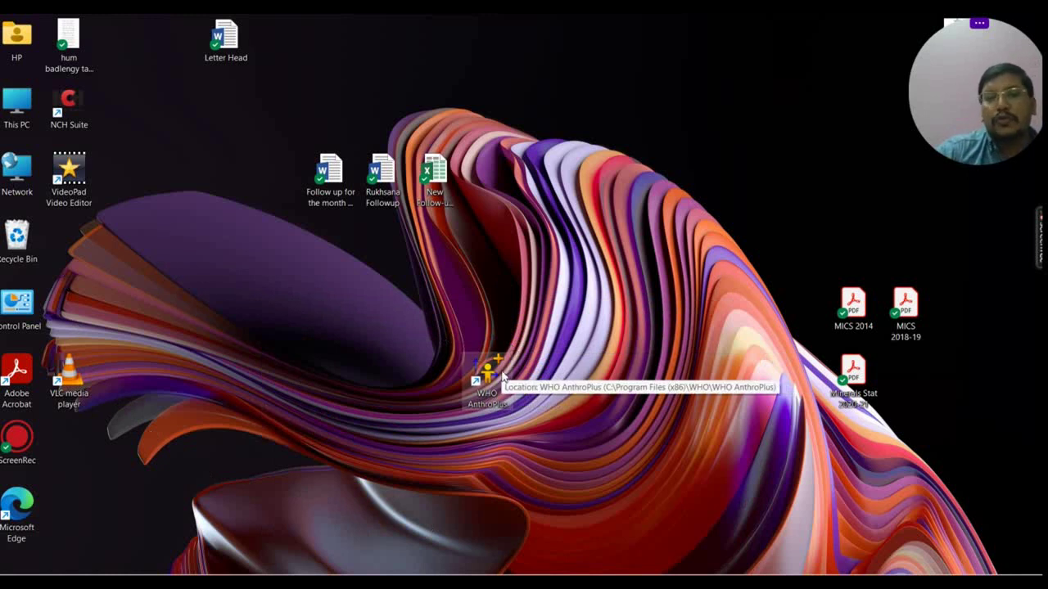
{"action": "double_click", "coordinate": [497, 370]}
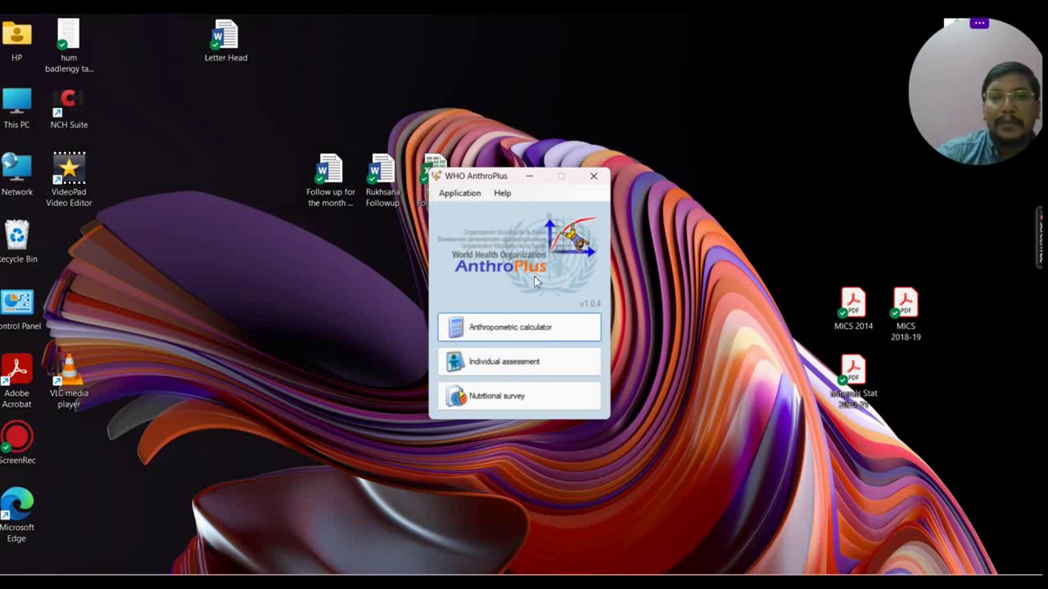
{"action": "left_click", "coordinate": [524, 400]}
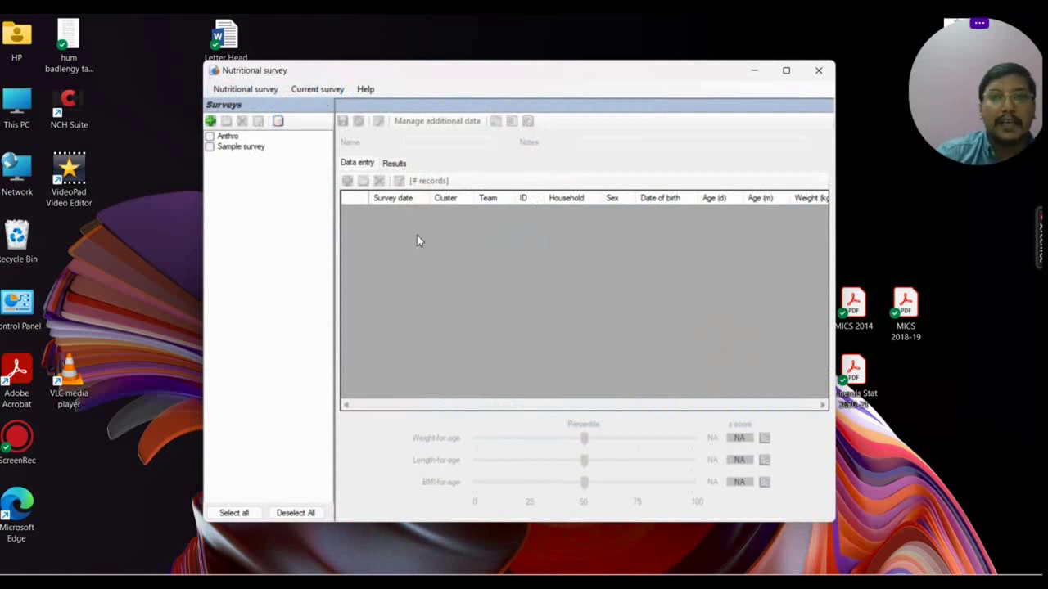
Step: Switch back to the Anthro YT dataset in SPSS and clear the AnthroPlus windows from in front of it
{"action": "mouse_move", "coordinate": [585, 582]}
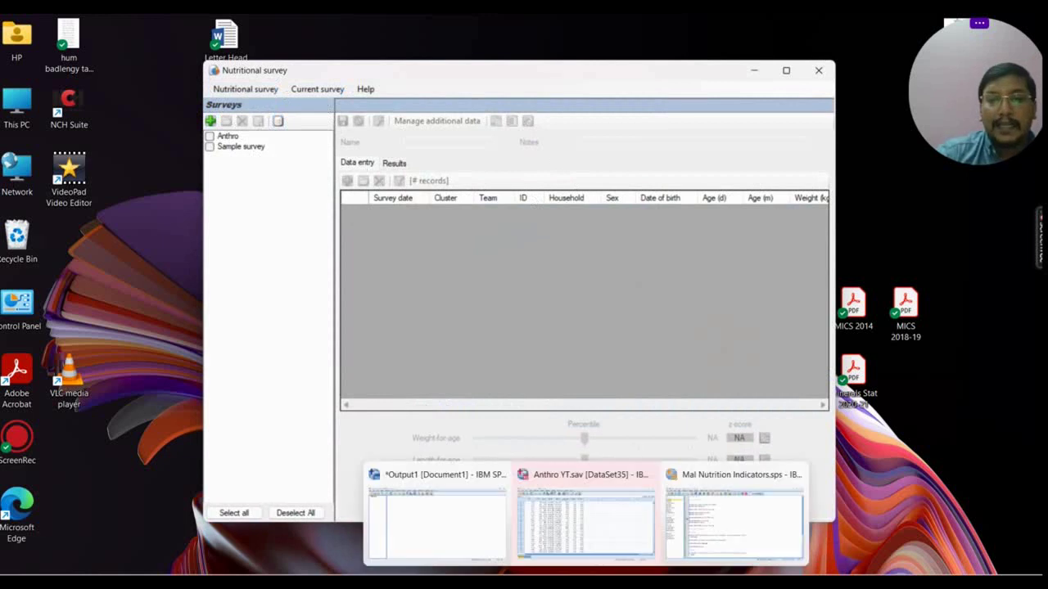
{"action": "left_click", "coordinate": [597, 536]}
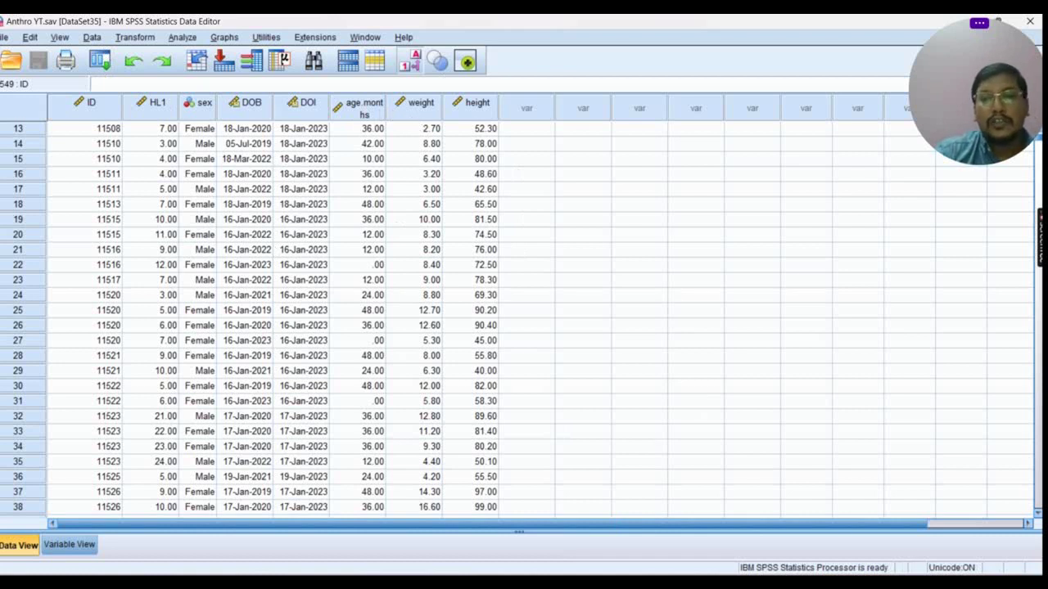
{"action": "mouse_move", "coordinate": [767, 583]}
{"action": "left_click", "coordinate": [712, 524]}
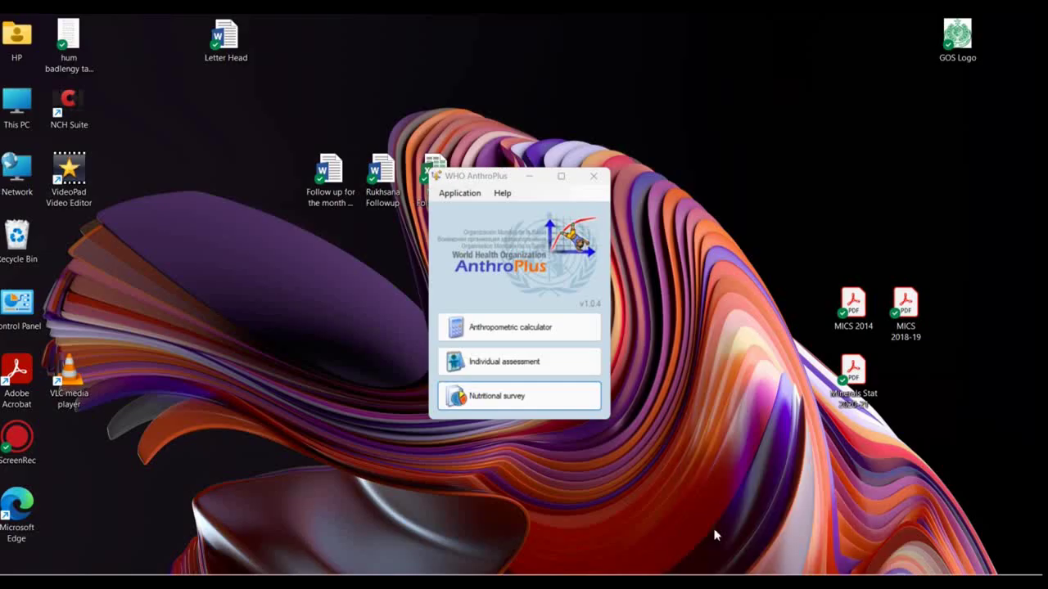
{"action": "left_click", "coordinate": [806, 554]}
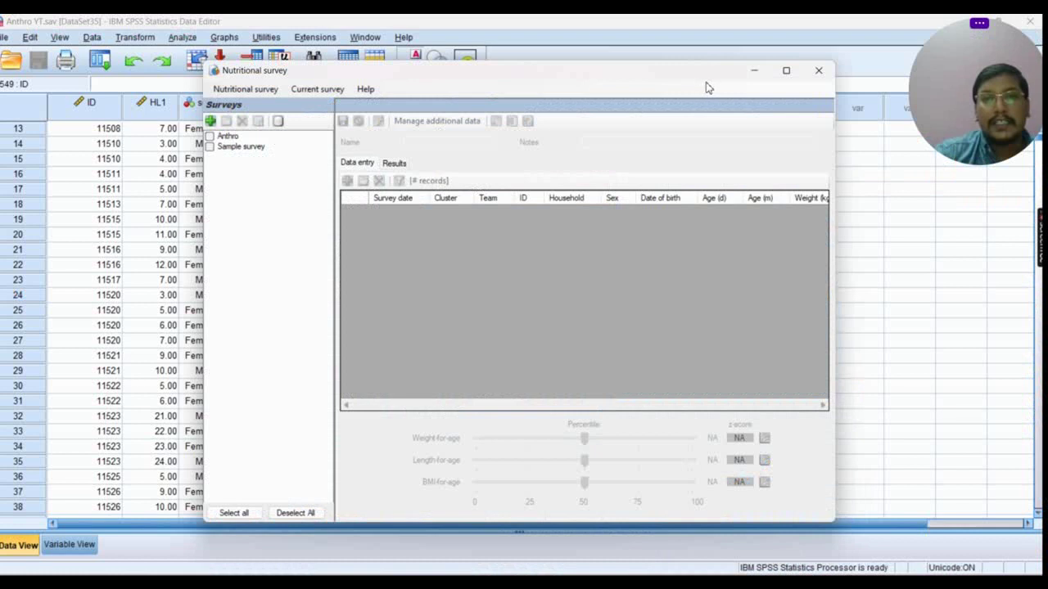
{"action": "left_click", "coordinate": [754, 71]}
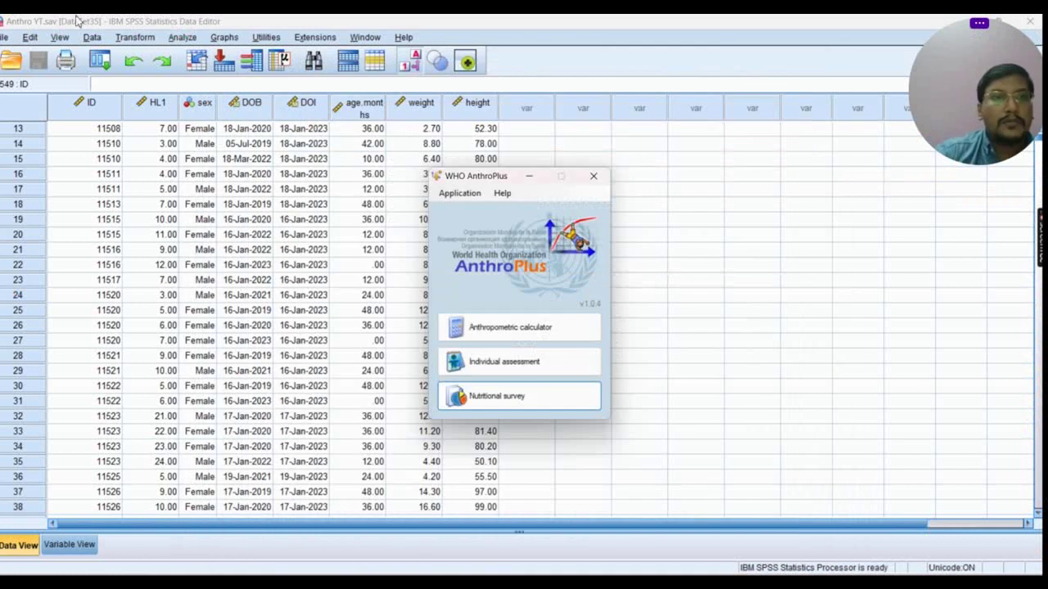
{"action": "left_click", "coordinate": [20, 36]}
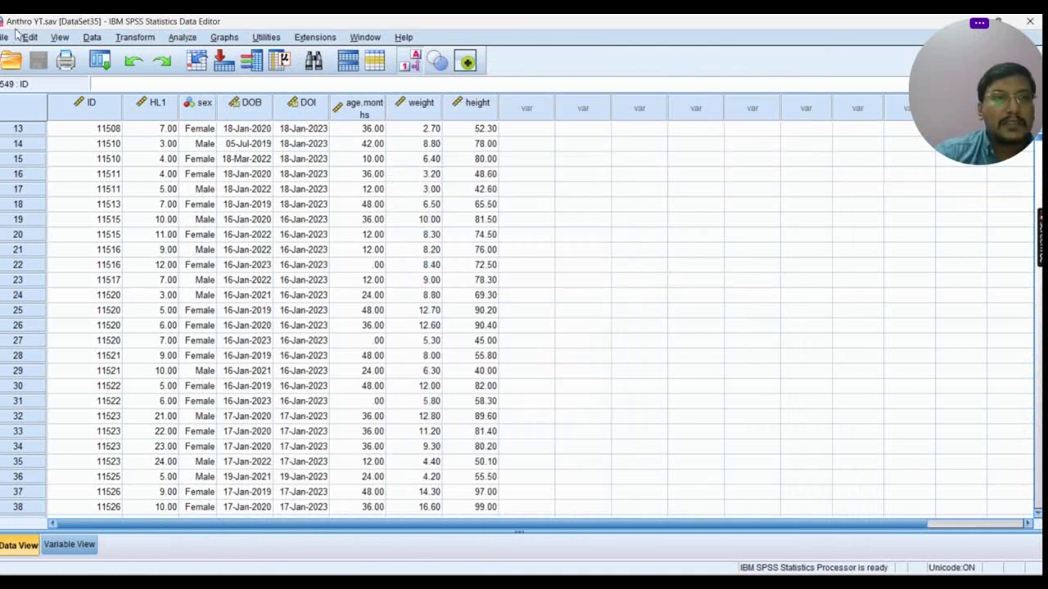
Step: Export the dataset in dBASE IV format to the Desktop as Anthro YT.dbf
{"action": "left_click", "coordinate": [3, 37]}
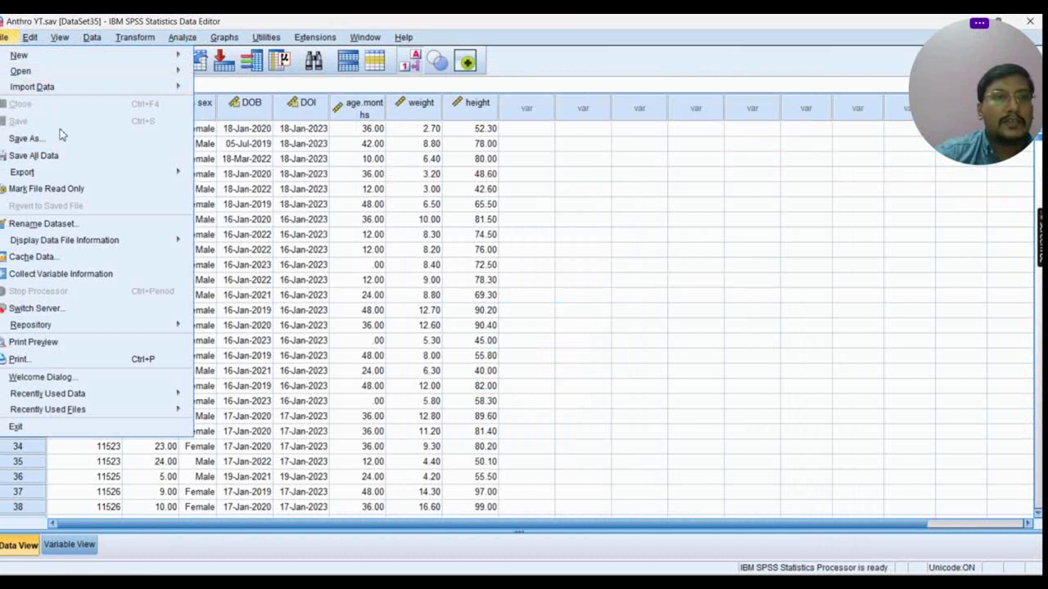
{"action": "mouse_move", "coordinate": [107, 176]}
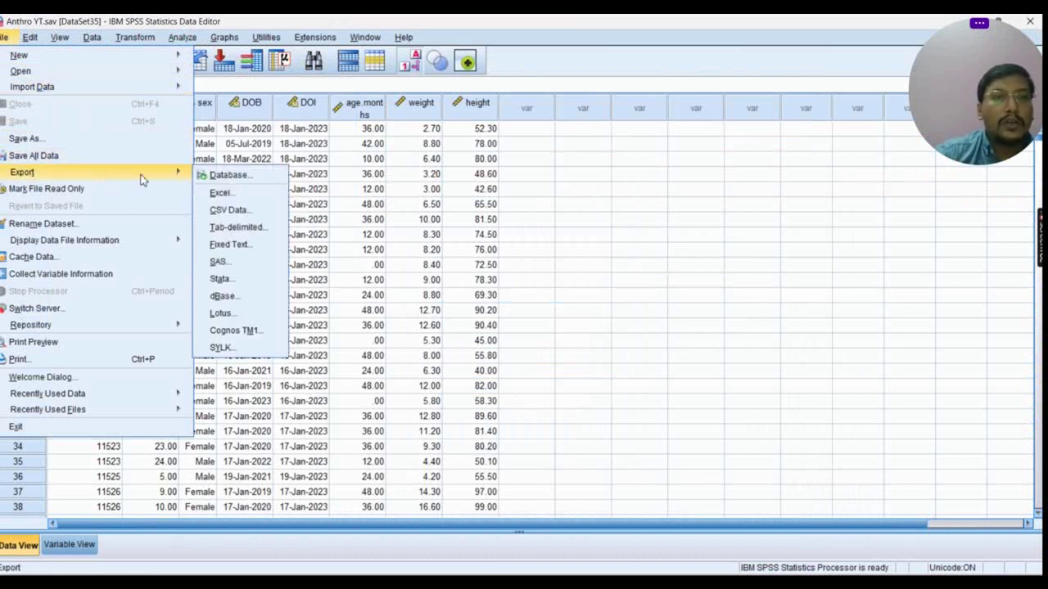
{"action": "left_click", "coordinate": [273, 301]}
{"action": "left_click", "coordinate": [428, 186]}
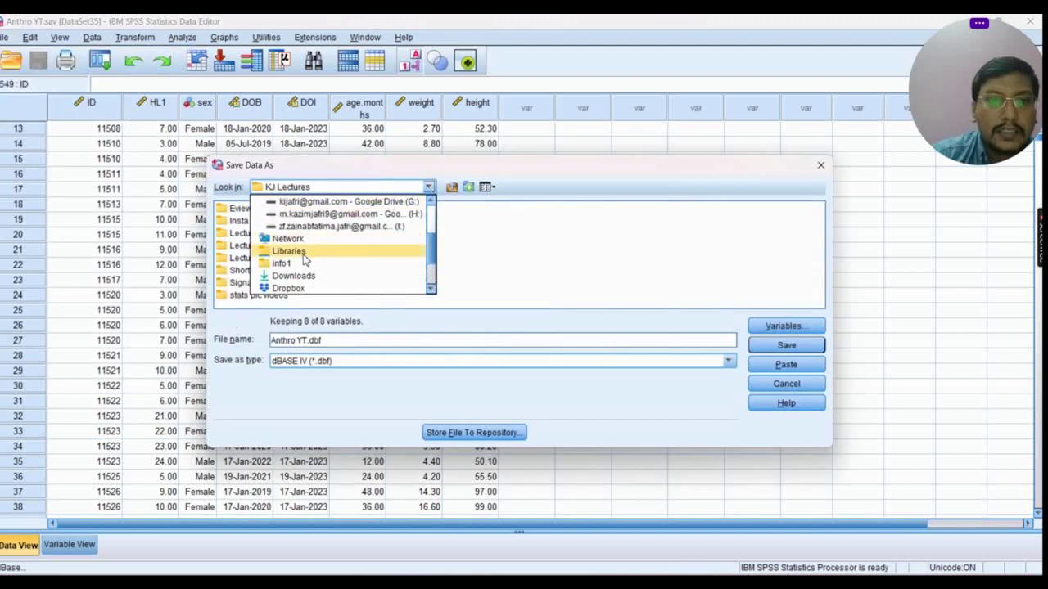
{"action": "scroll", "coordinate": [315, 254], "scroll_direction": "up", "scroll_amount": 3}
{"action": "left_click", "coordinate": [315, 214]}
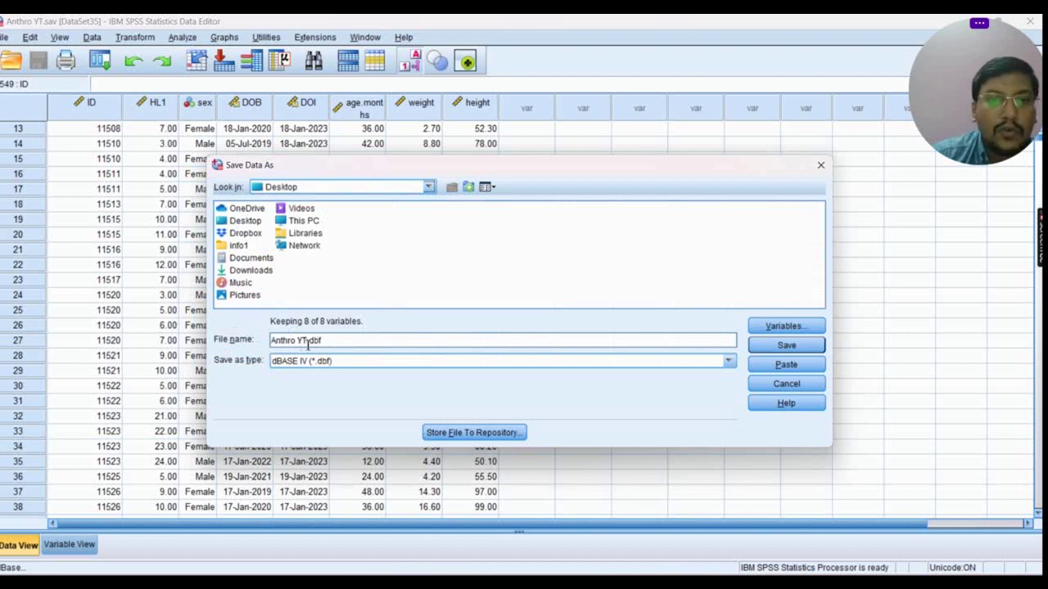
{"action": "left_click", "coordinate": [798, 344]}
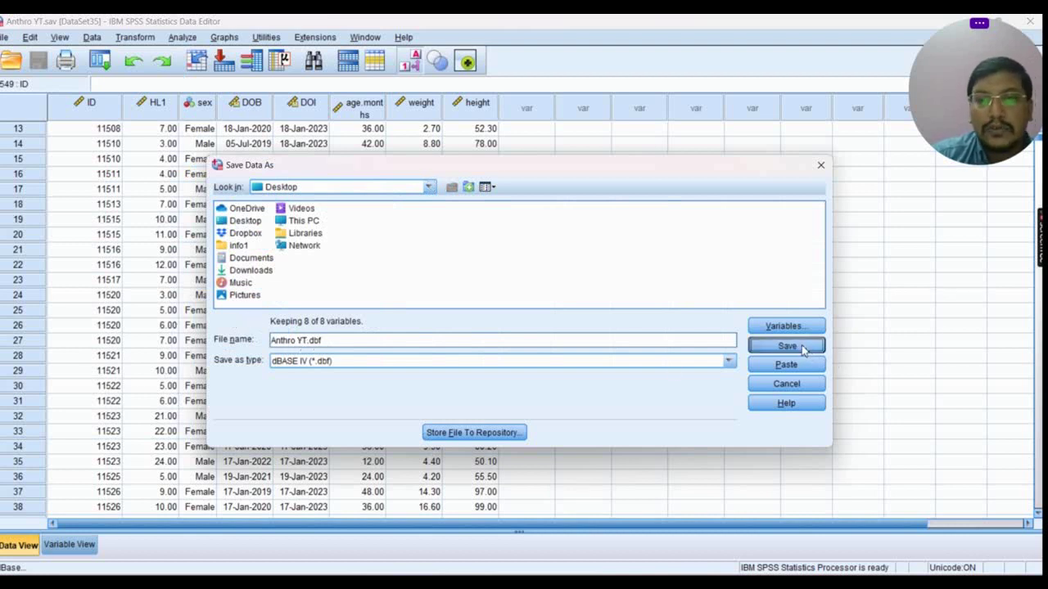
Step: Move the exported Anthro YT.dbf near the AnthroPlus shortcut on the desktop, and switch to AnthroPlus's Nutritional survey window
{"action": "key", "text": "super+d"}
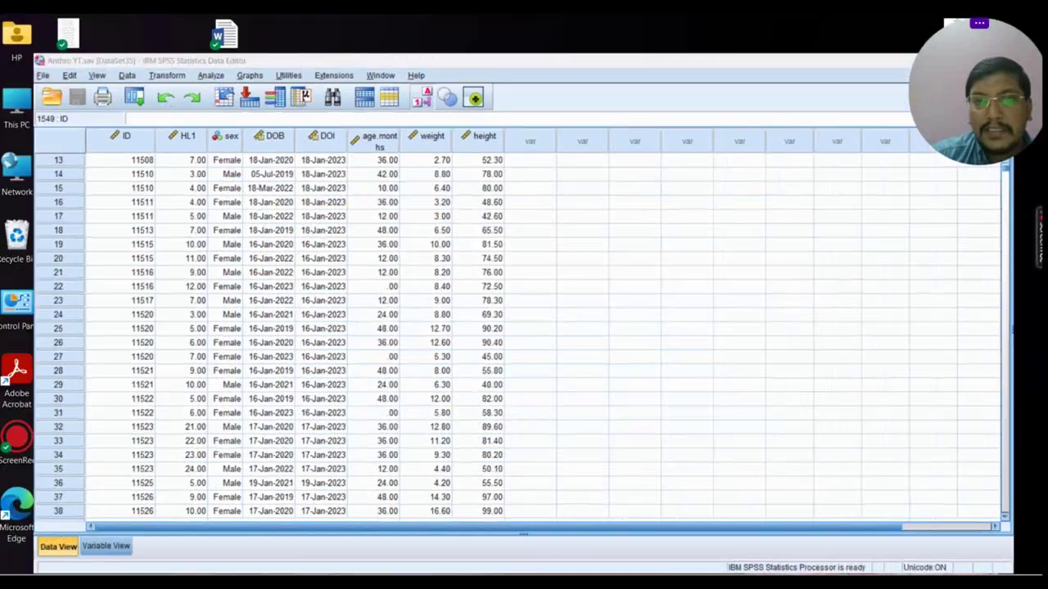
{"action": "left_click_drag", "start_coordinate": [77, 245], "coordinate": [544, 315]}
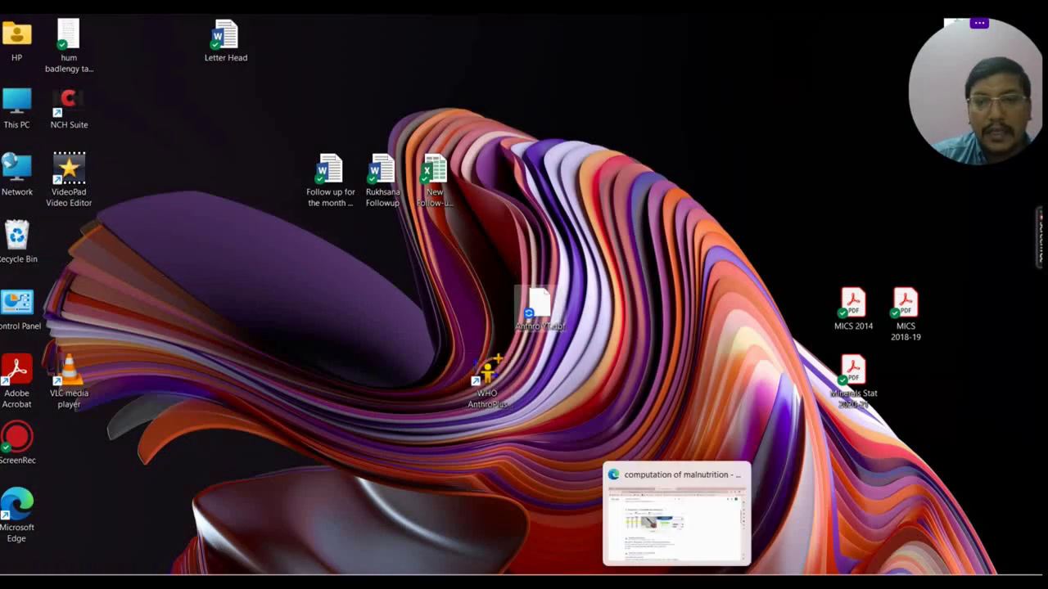
{"action": "double_click", "coordinate": [487, 377]}
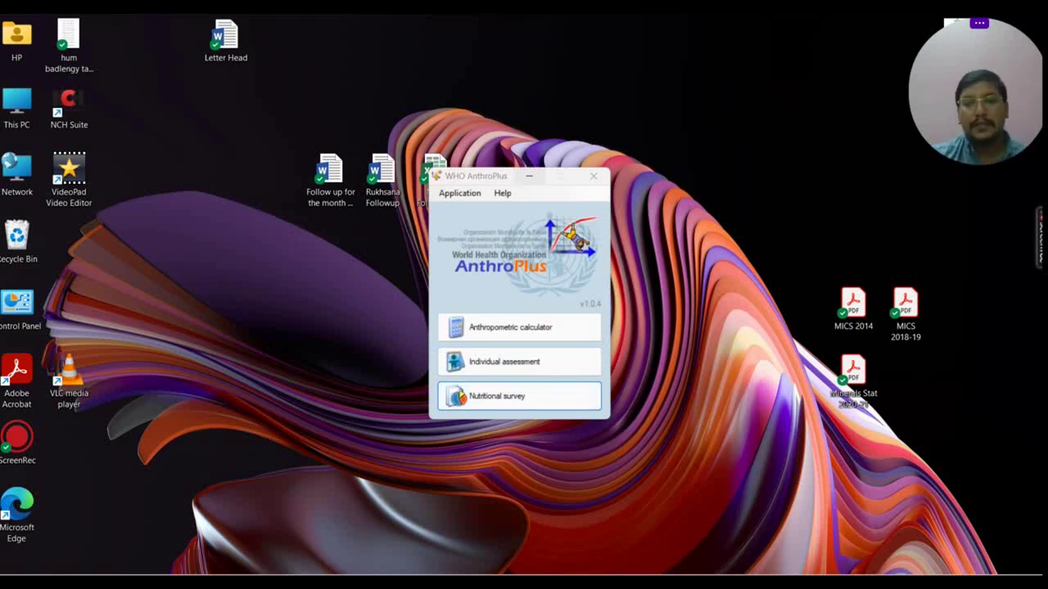
{"action": "mouse_move", "coordinate": [767, 582]}
{"action": "left_click", "coordinate": [803, 537]}
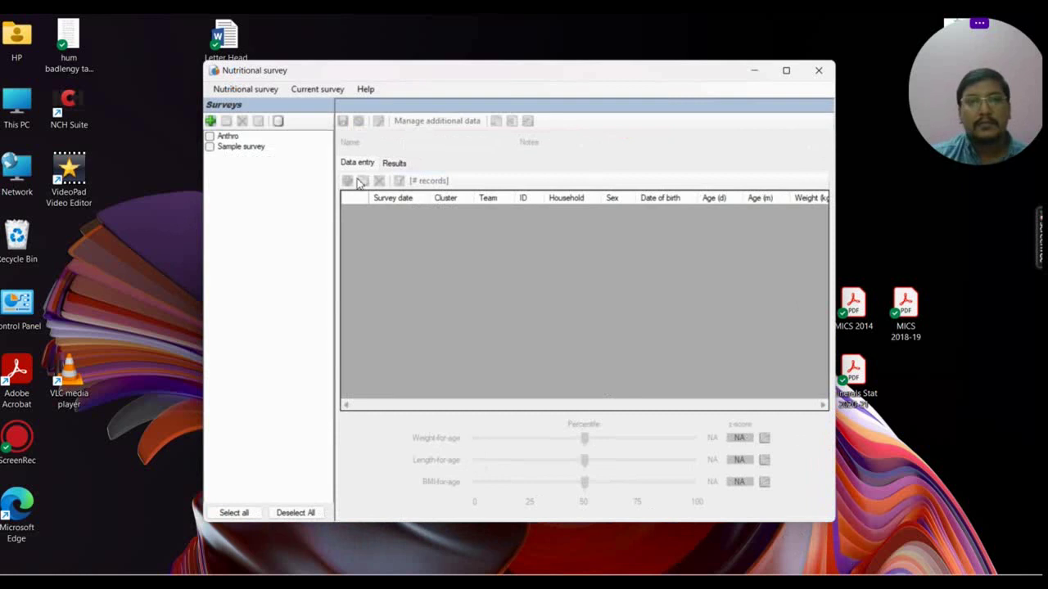
Step: Import Anthro YT.dbf from the Desktop into the nutritional survey module
{"action": "left_click", "coordinate": [247, 90]}
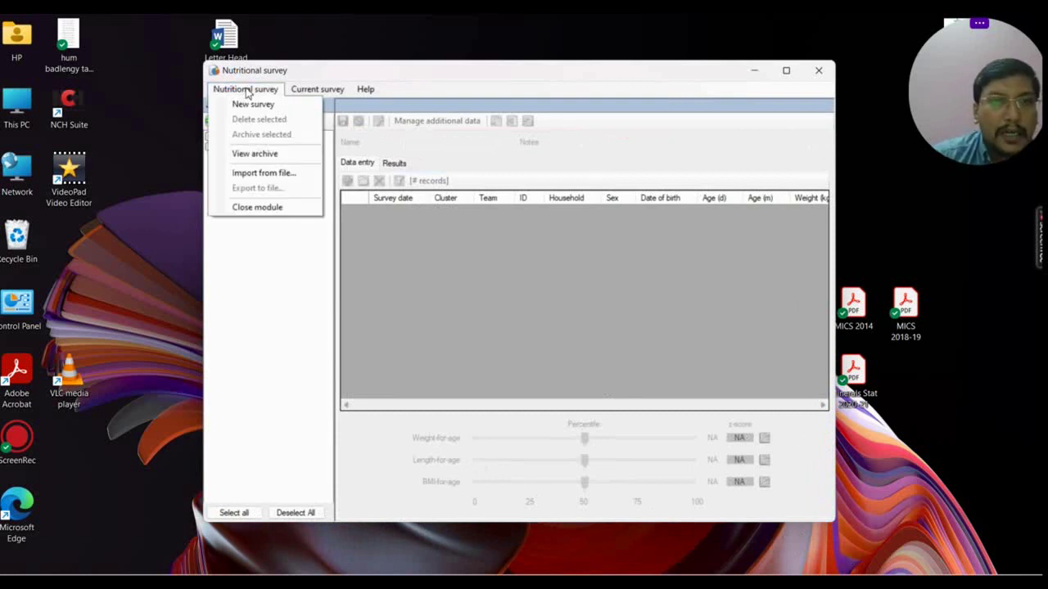
{"action": "left_click", "coordinate": [276, 174]}
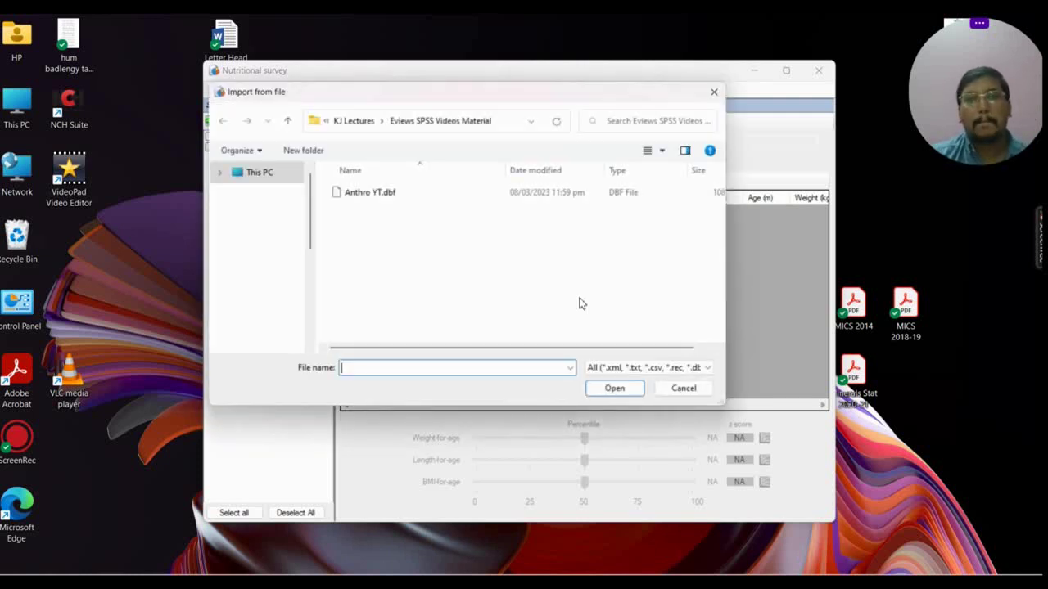
{"action": "scroll", "coordinate": [267, 184], "scroll_direction": "up", "scroll_amount": 1}
{"action": "scroll", "coordinate": [267, 184], "scroll_direction": "up", "scroll_amount": 8}
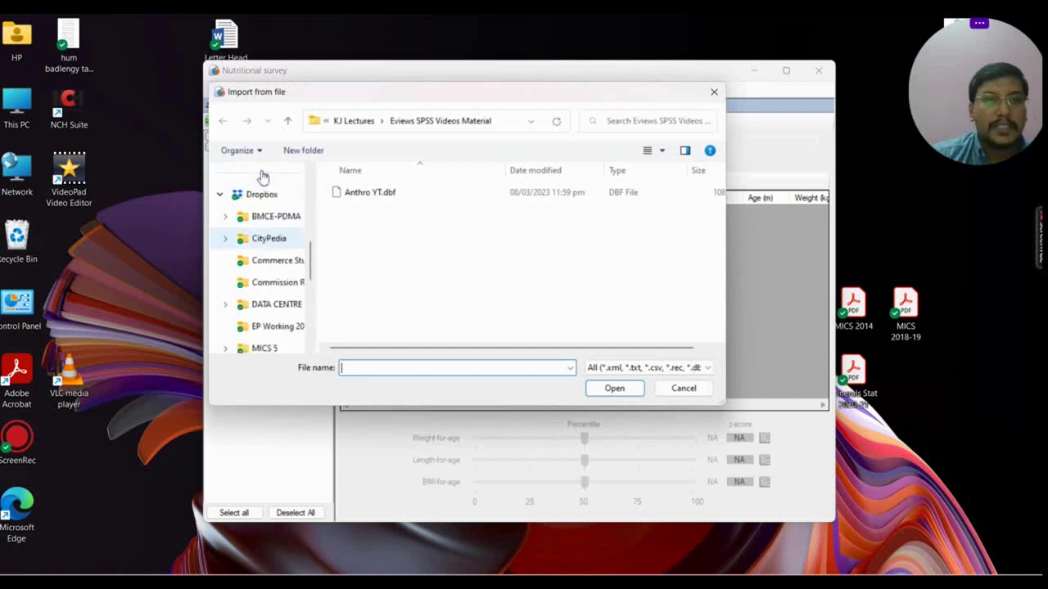
{"action": "scroll", "coordinate": [274, 279], "scroll_direction": "up", "scroll_amount": 3}
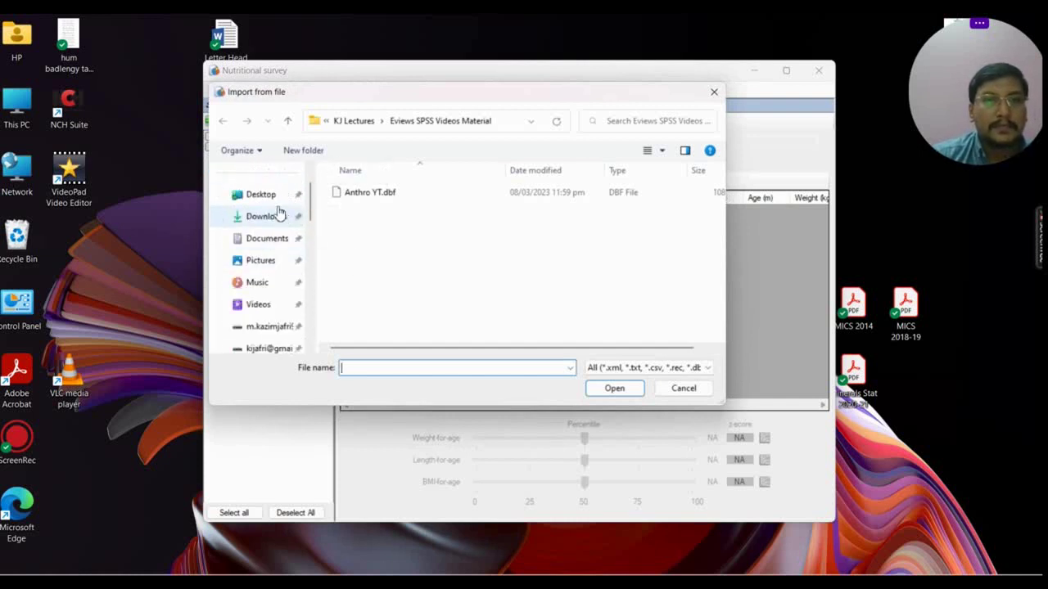
{"action": "left_click", "coordinate": [274, 199]}
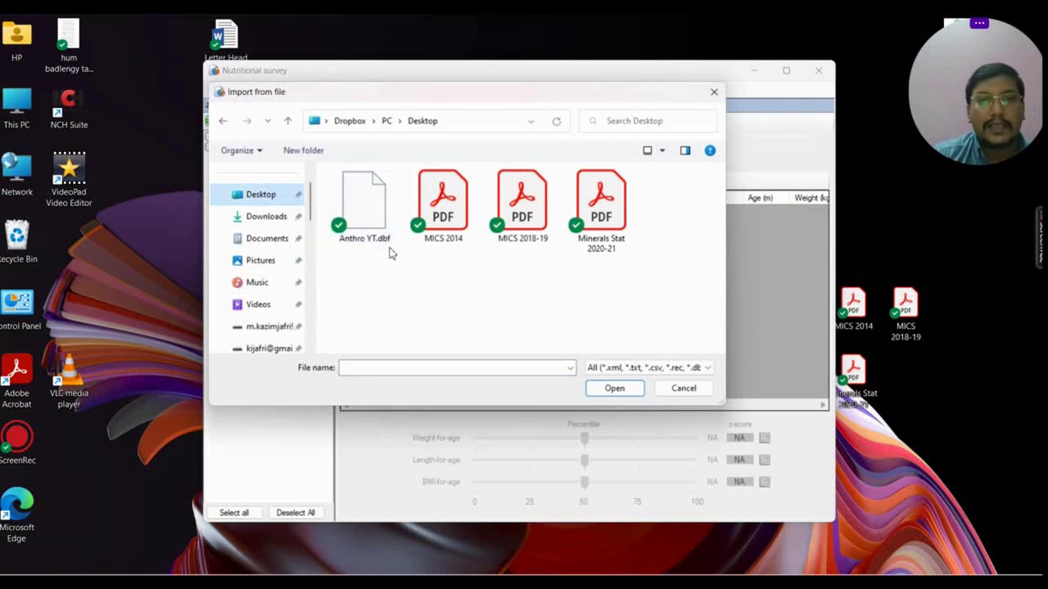
{"action": "left_click", "coordinate": [381, 237]}
{"action": "left_click", "coordinate": [632, 387]}
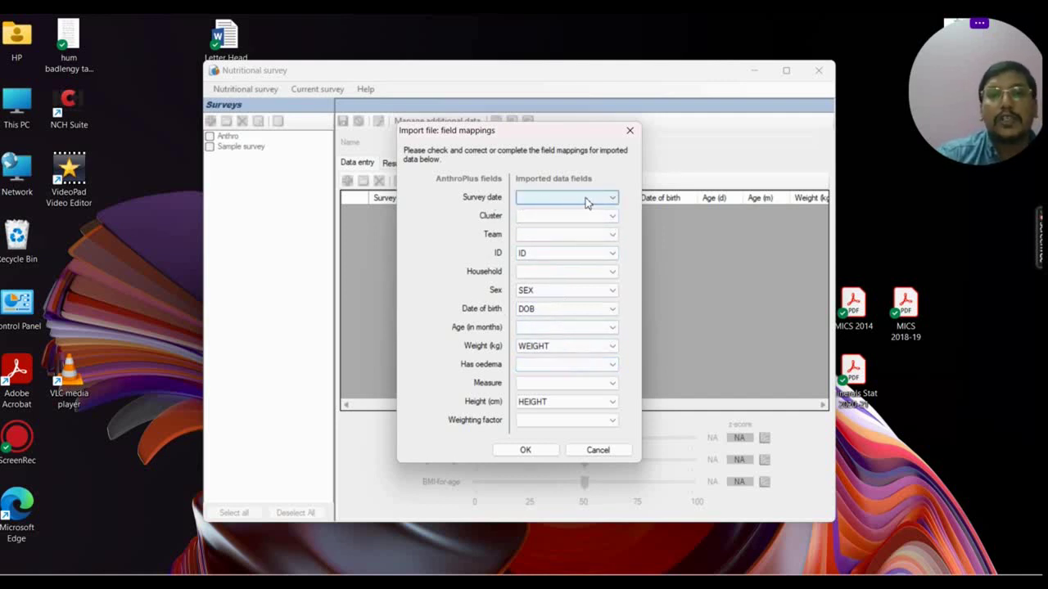
Step: Map the Survey date field to DOI and the Sex field to SEX in the import field mappings
{"action": "left_click", "coordinate": [610, 202]}
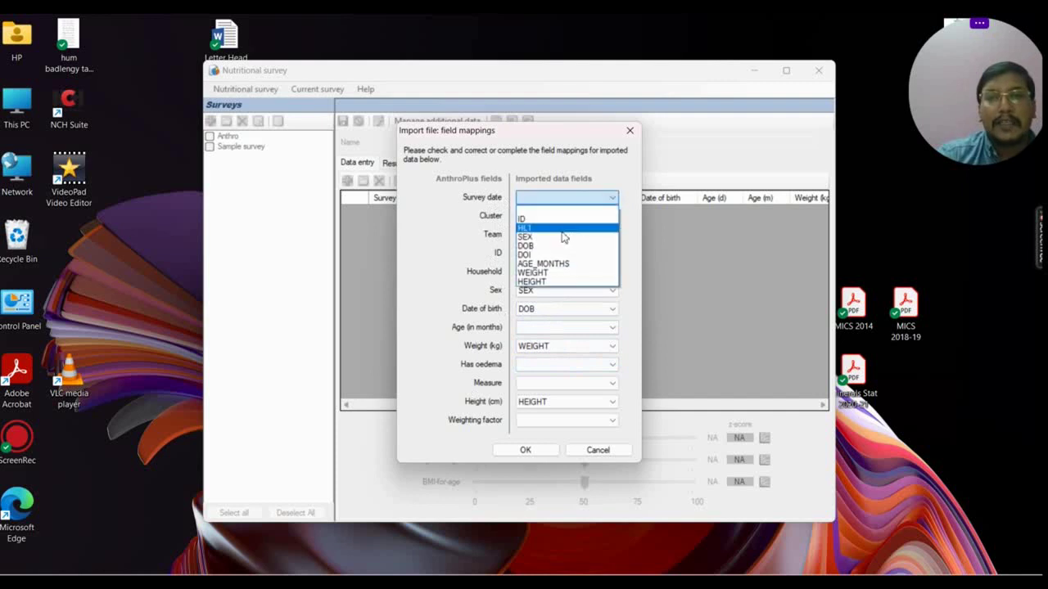
{"action": "left_click", "coordinate": [555, 257]}
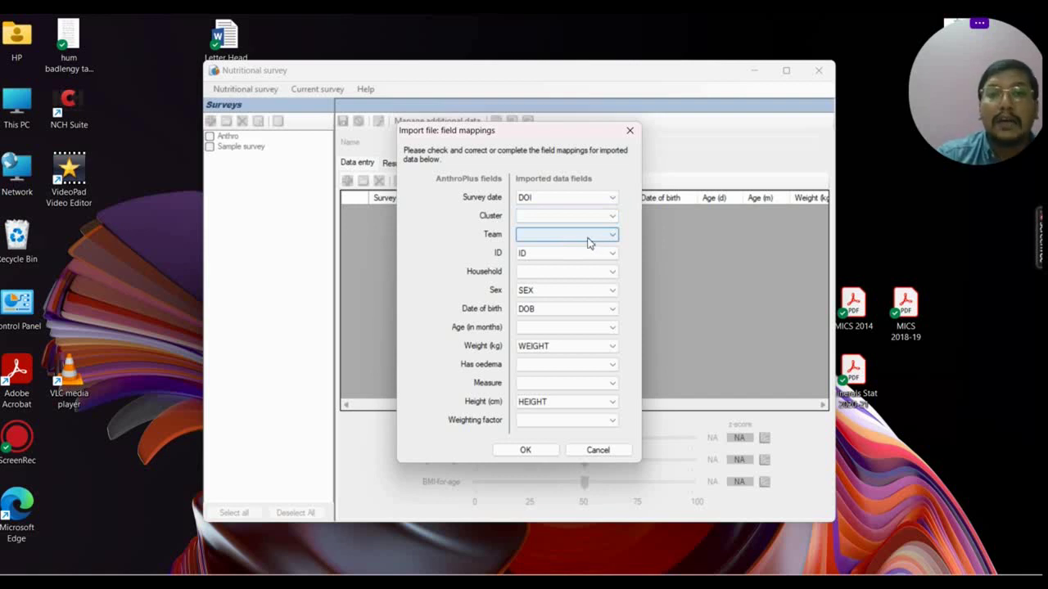
{"action": "left_click", "coordinate": [607, 256]}
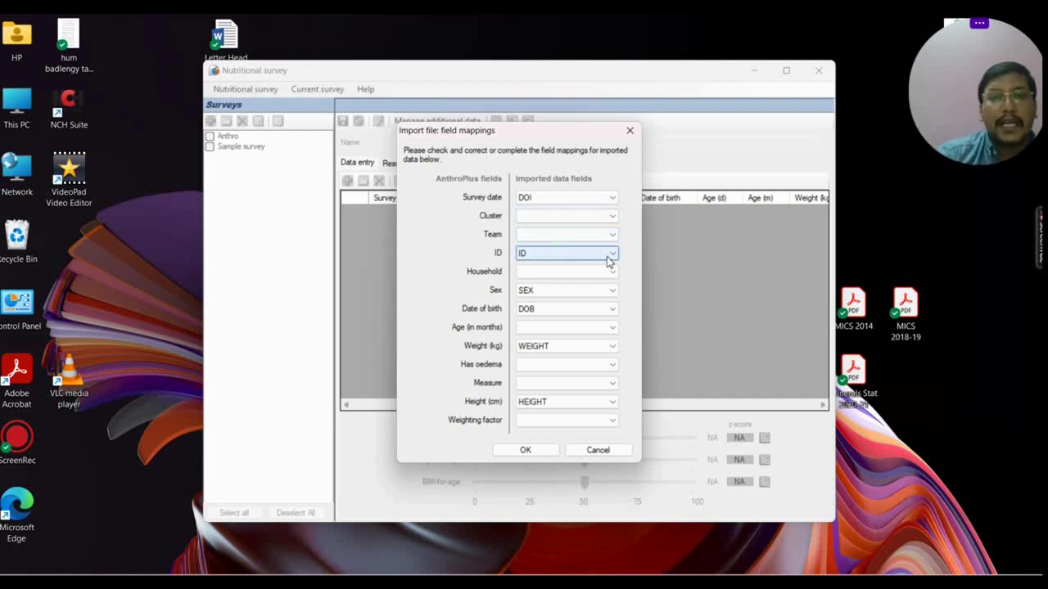
{"action": "left_click", "coordinate": [610, 274]}
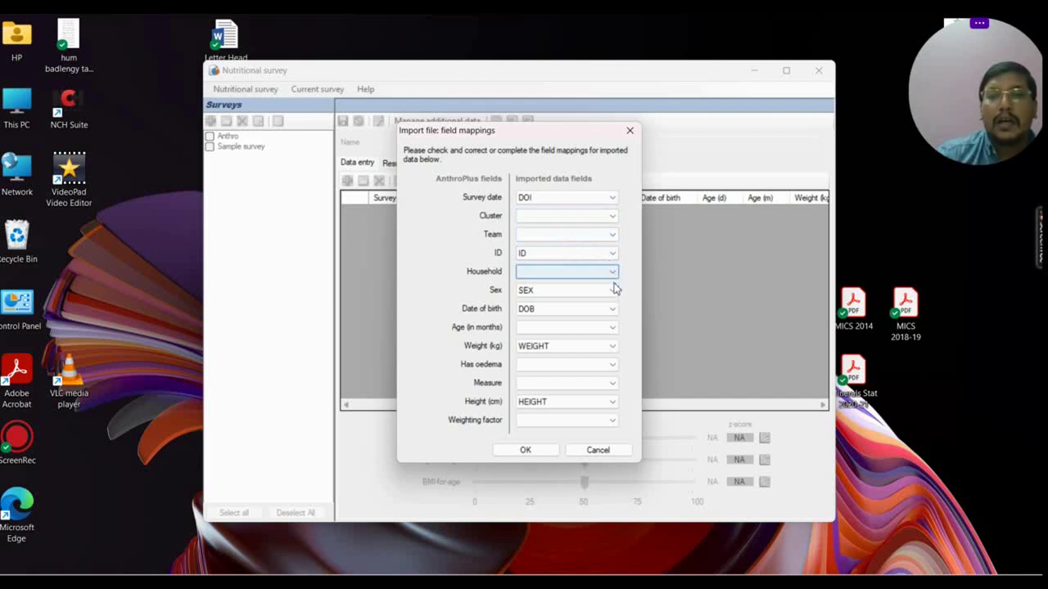
{"action": "left_click", "coordinate": [615, 290]}
{"action": "left_click", "coordinate": [564, 297]}
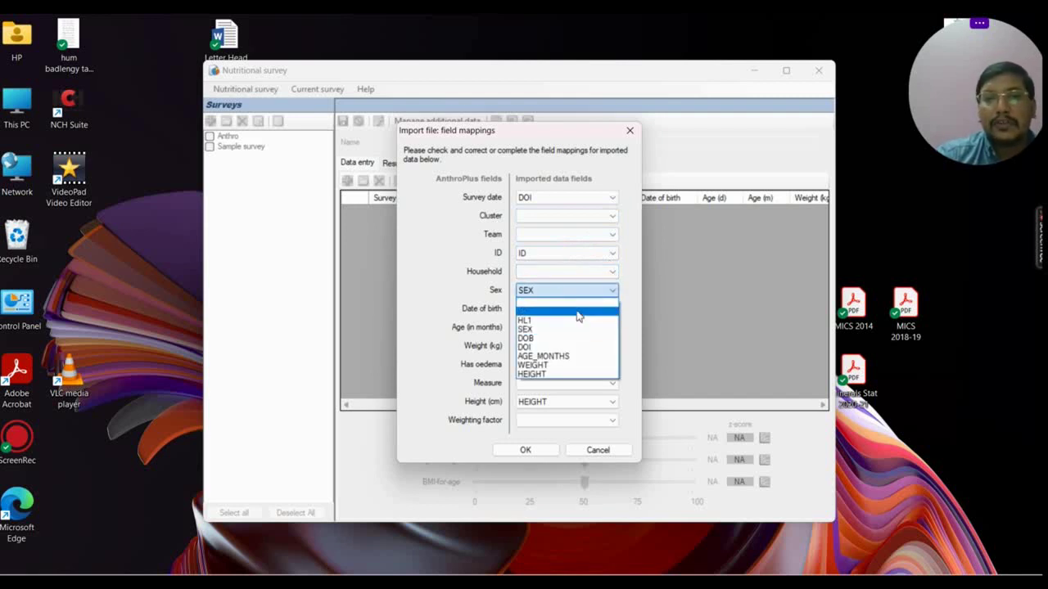
{"action": "left_click", "coordinate": [568, 329]}
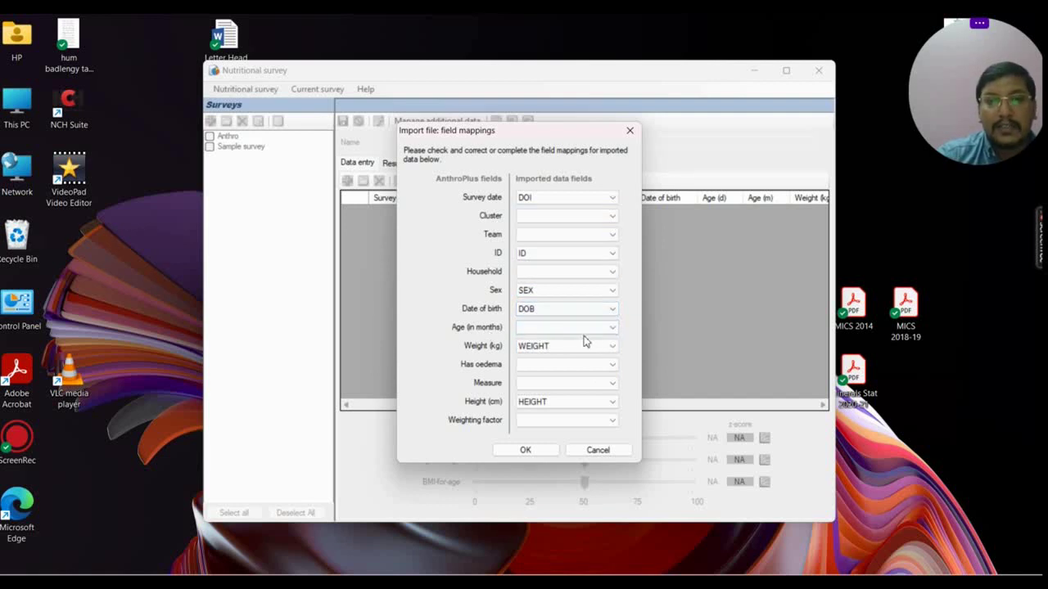
Step: Map Age (in months) to AGE_MONTHS and Weight (kg) to WEIGHT, and complete the import of Anthro YT.dbf
{"action": "left_click", "coordinate": [612, 328]}
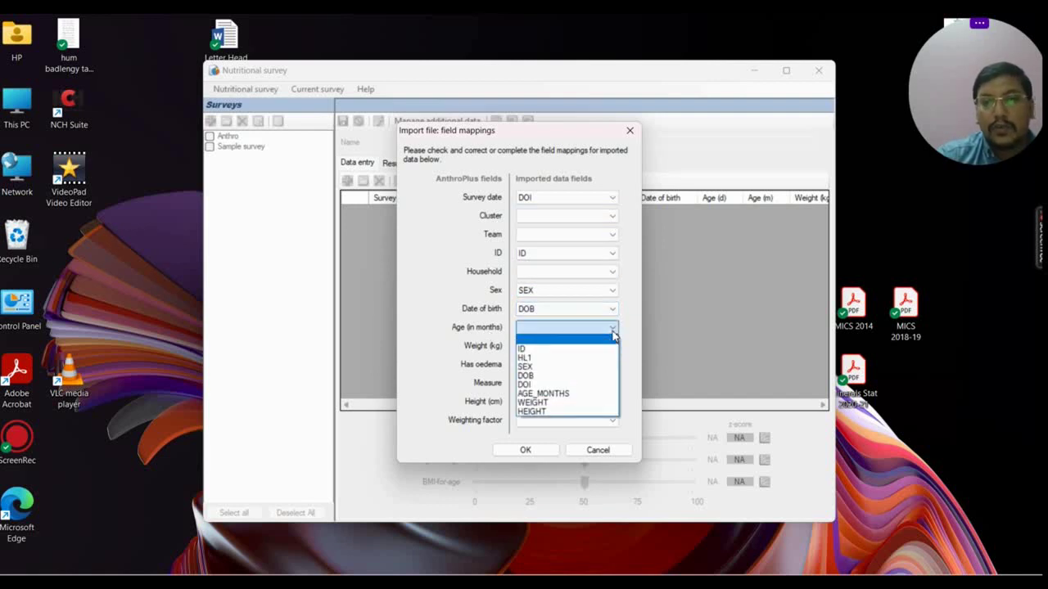
{"action": "left_click", "coordinate": [591, 401]}
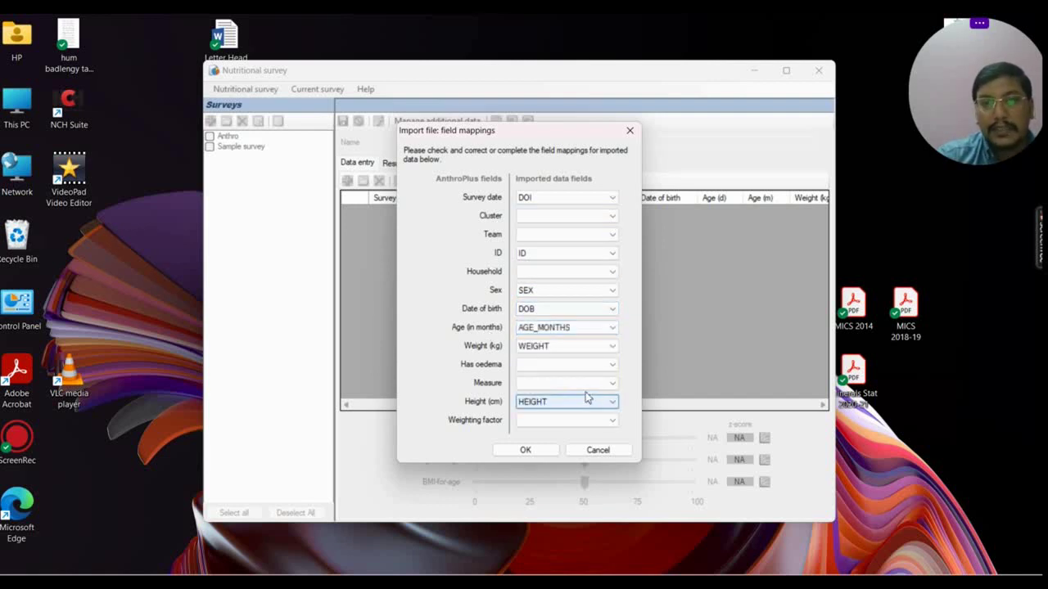
{"action": "left_click", "coordinate": [524, 347]}
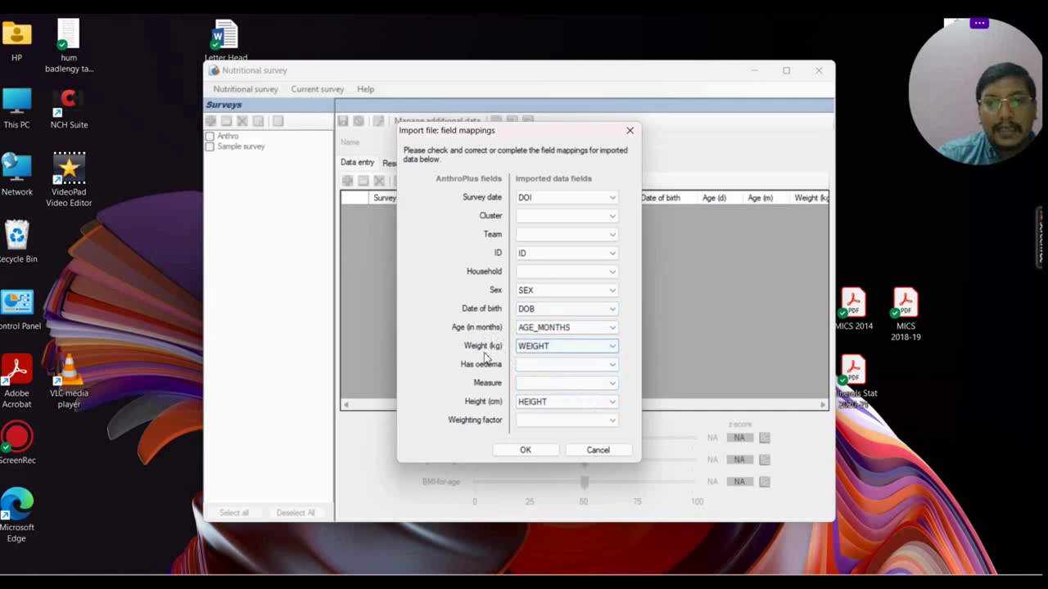
{"action": "left_click", "coordinate": [553, 350]}
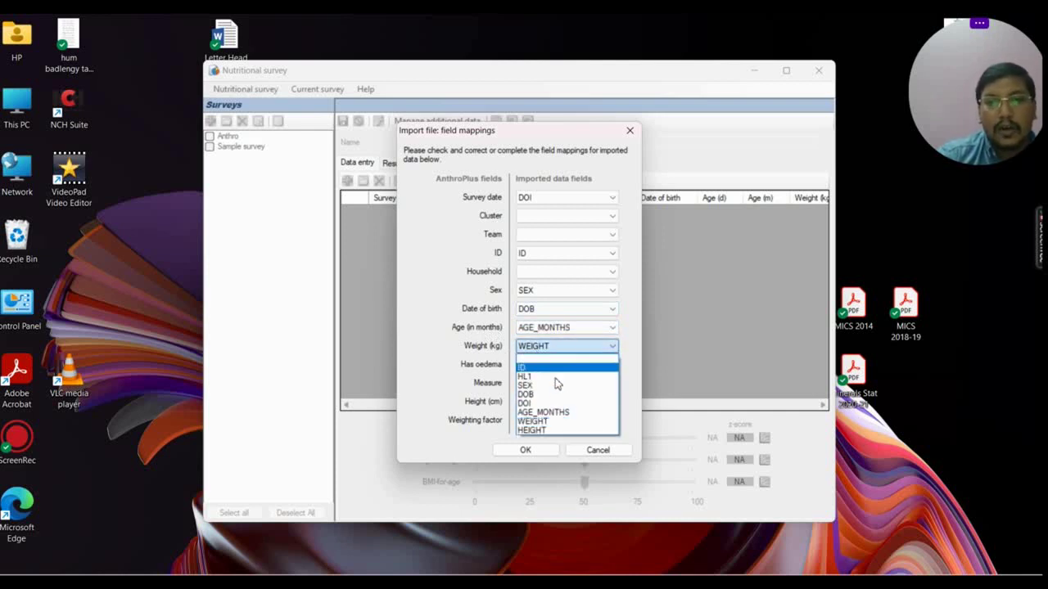
{"action": "left_click", "coordinate": [550, 421]}
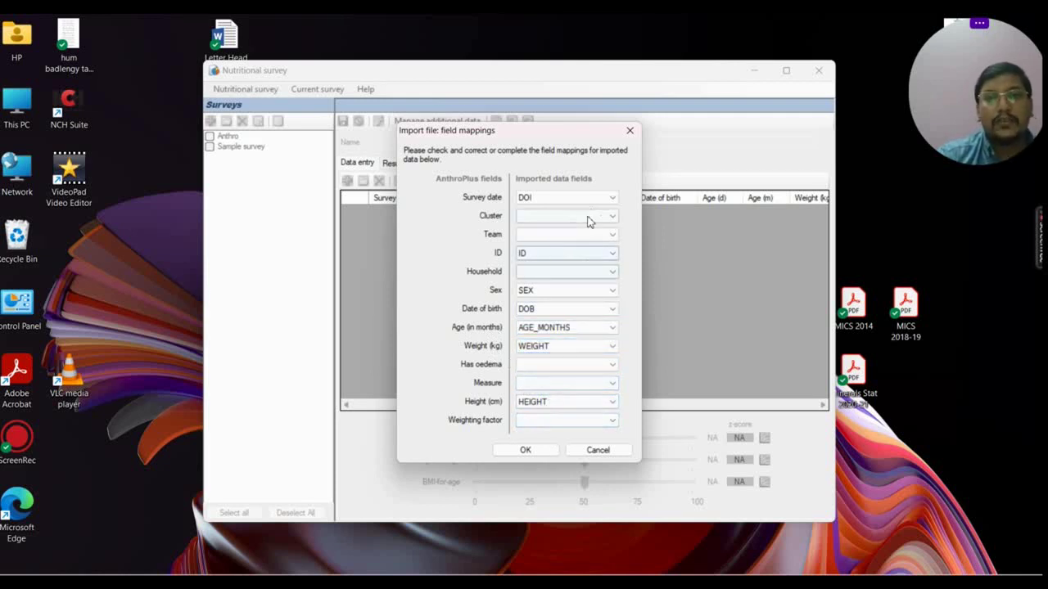
{"action": "left_click", "coordinate": [543, 450]}
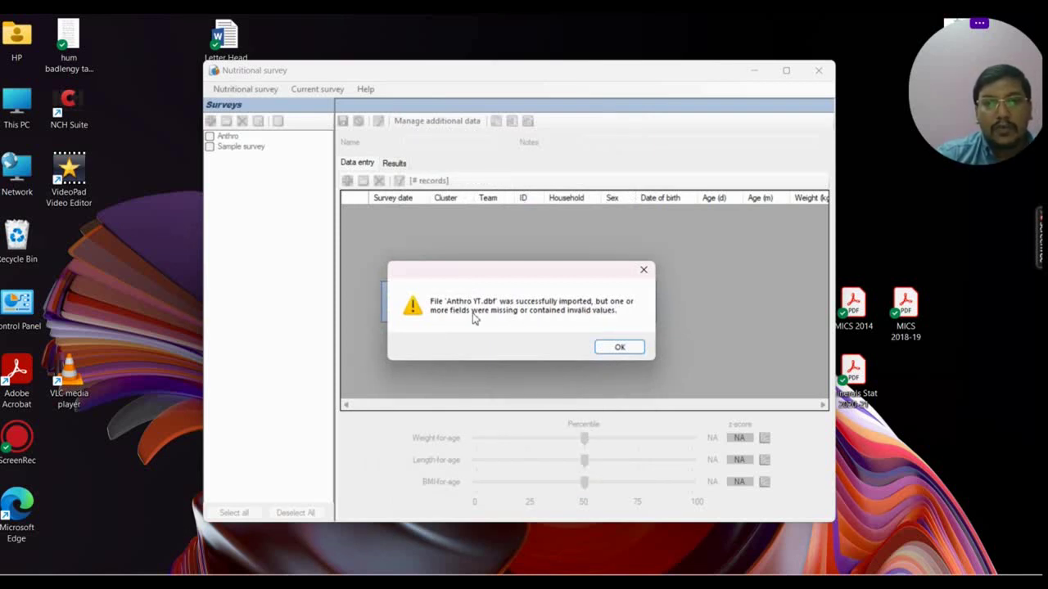
{"action": "left_click", "coordinate": [617, 348]}
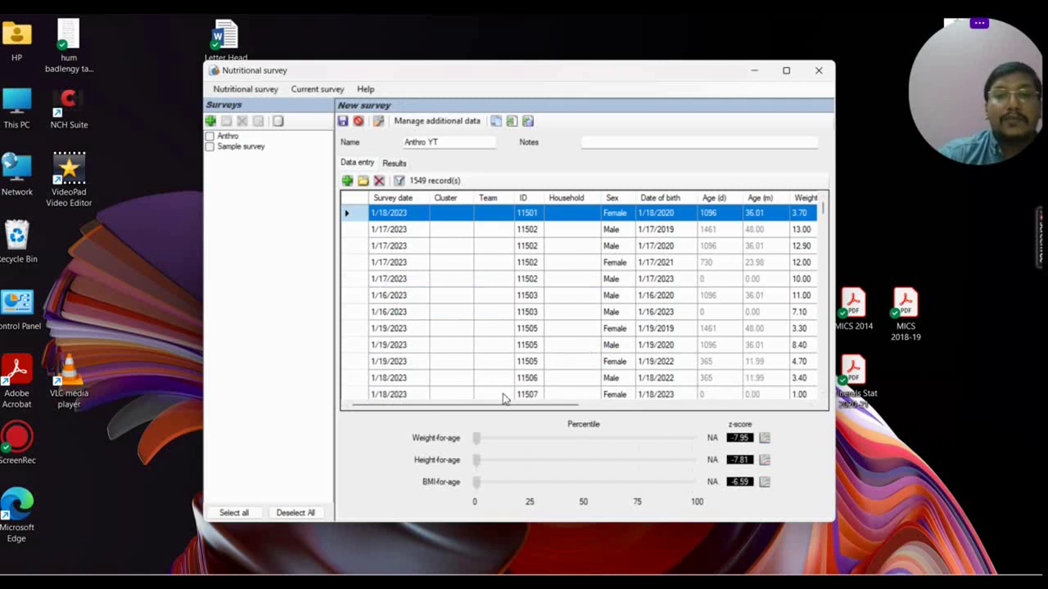
Step: Review the imported survey records across all columns through the WAZ, HAZ, BAZ and Flag values
{"action": "mouse_move", "coordinate": [483, 412]}
{"action": "left_mouse_down"}
{"action": "mouse_move", "coordinate": [602, 411]}
{"action": "mouse_move", "coordinate": [467, 412]}
{"action": "left_mouse_up"}
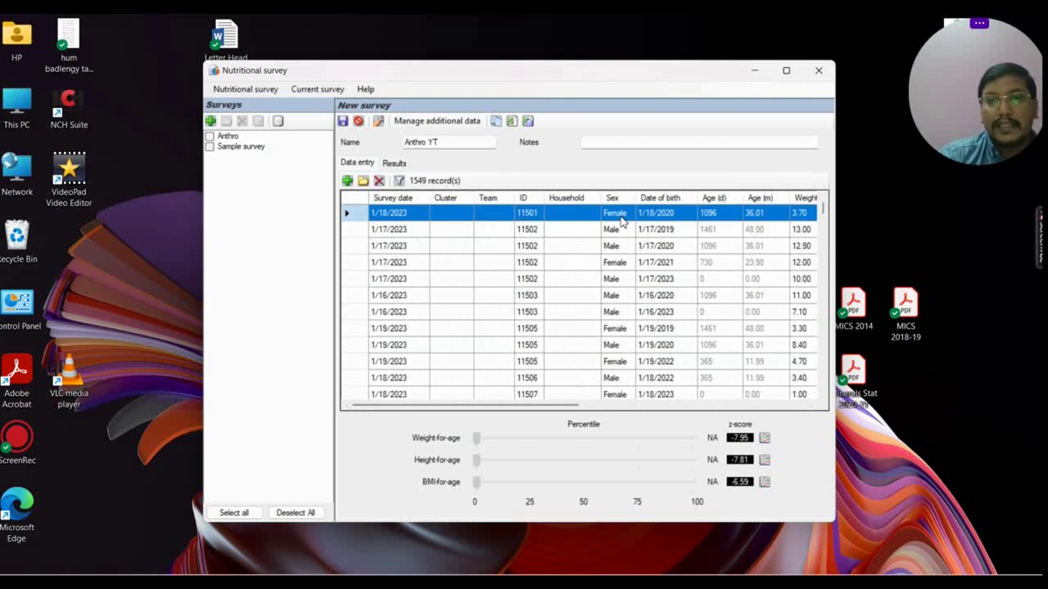
{"action": "left_click_drag", "start_coordinate": [541, 406], "coordinate": [617, 406]}
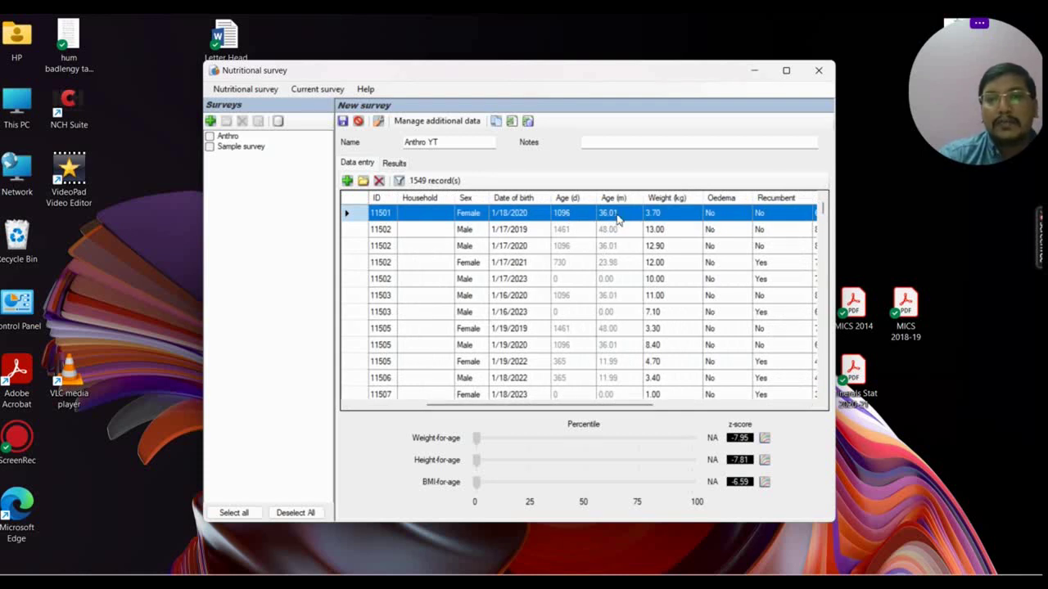
{"action": "left_click_drag", "start_coordinate": [572, 412], "coordinate": [723, 403]}
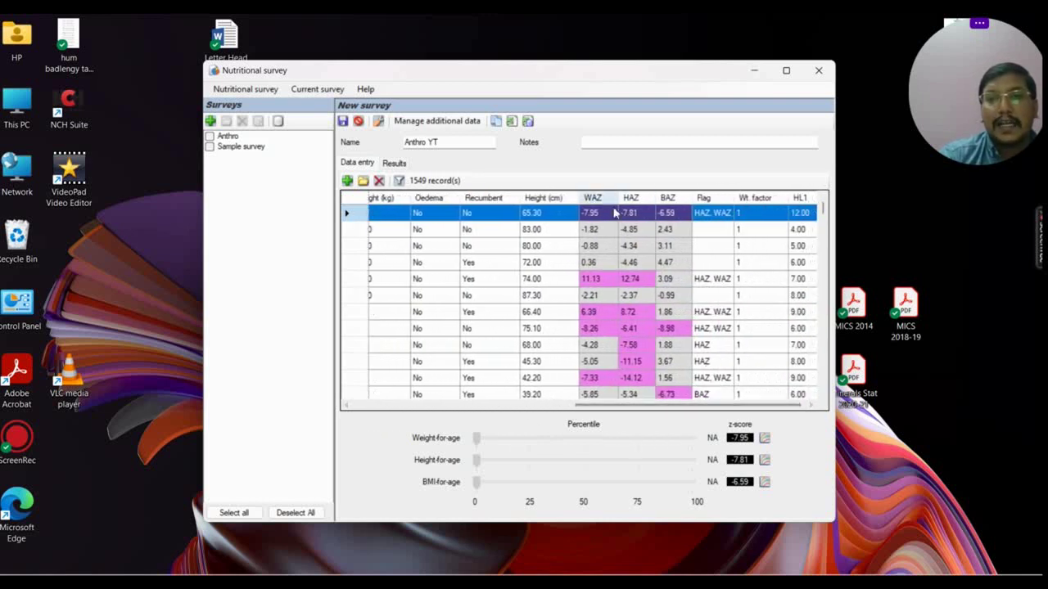
Step: Check the Types of Malnutrition slide in PowerPoint, and compare it with the z-score and flag columns in AnthroPlus's Nutritional survey window
{"action": "mouse_move", "coordinate": [585, 582]}
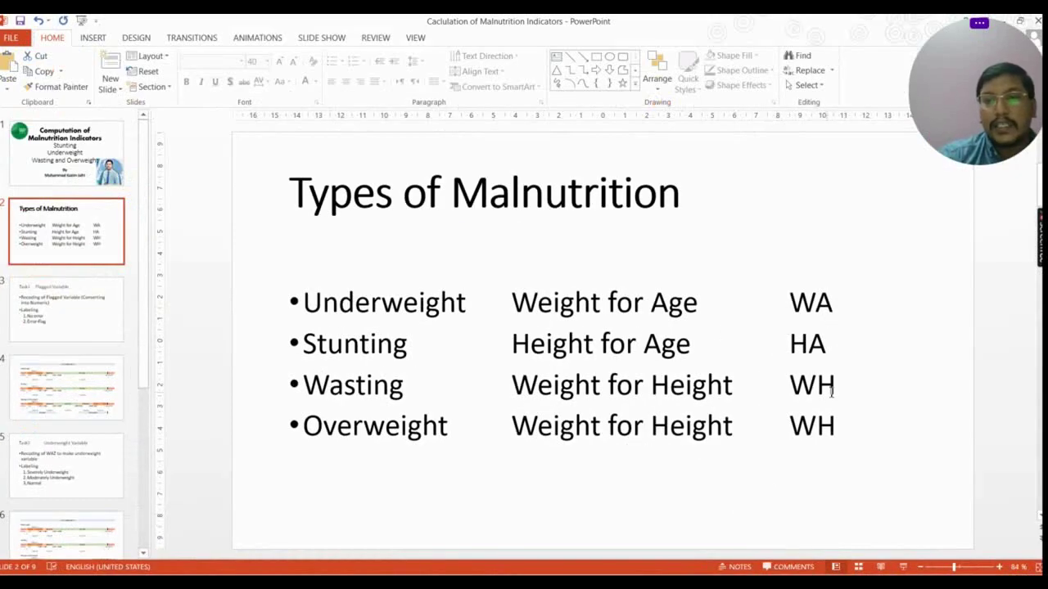
{"action": "mouse_move", "coordinate": [769, 583]}
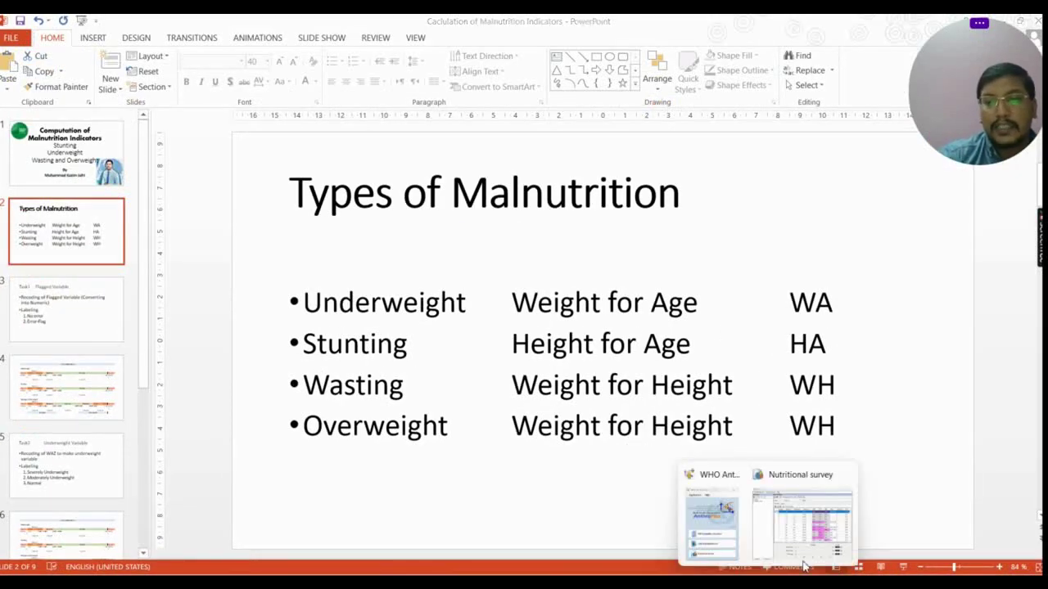
{"action": "left_click", "coordinate": [821, 528]}
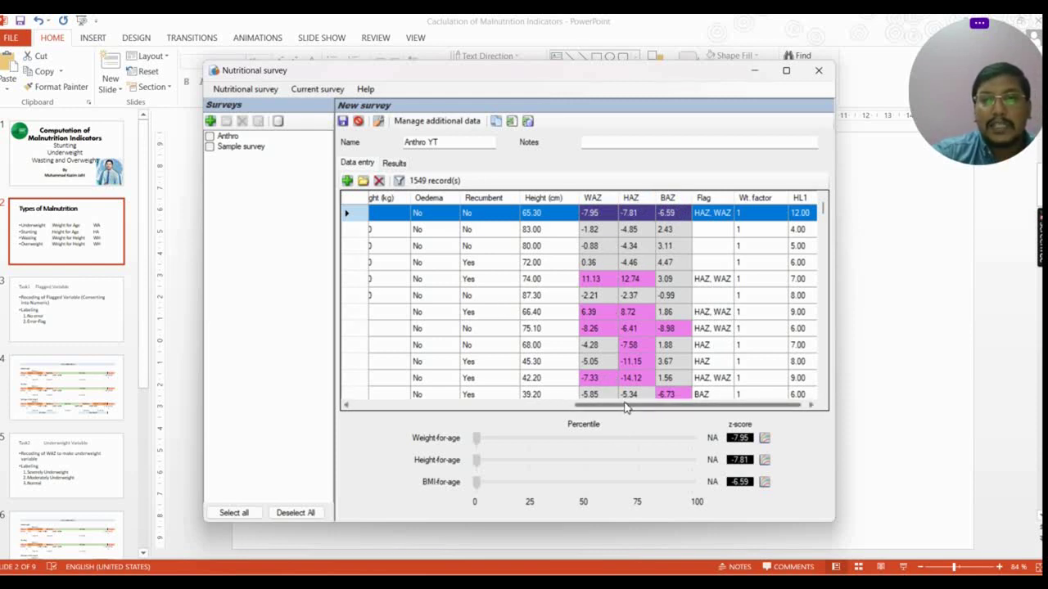
{"action": "left_click_drag", "start_coordinate": [619, 410], "coordinate": [772, 410]}
{"action": "scroll", "coordinate": [750, 295], "scroll_direction": "down", "scroll_amount": 3}
{"action": "scroll", "coordinate": [750, 297], "scroll_direction": "up", "scroll_amount": 3}
{"action": "mouse_move", "coordinate": [699, 407]}
{"action": "left_mouse_down"}
{"action": "mouse_move", "coordinate": [508, 409]}
{"action": "mouse_move", "coordinate": [460, 434]}
{"action": "mouse_move", "coordinate": [668, 426]}
{"action": "mouse_move", "coordinate": [807, 439]}
{"action": "mouse_move", "coordinate": [443, 432]}
{"action": "mouse_move", "coordinate": [715, 412]}
{"action": "left_mouse_up"}
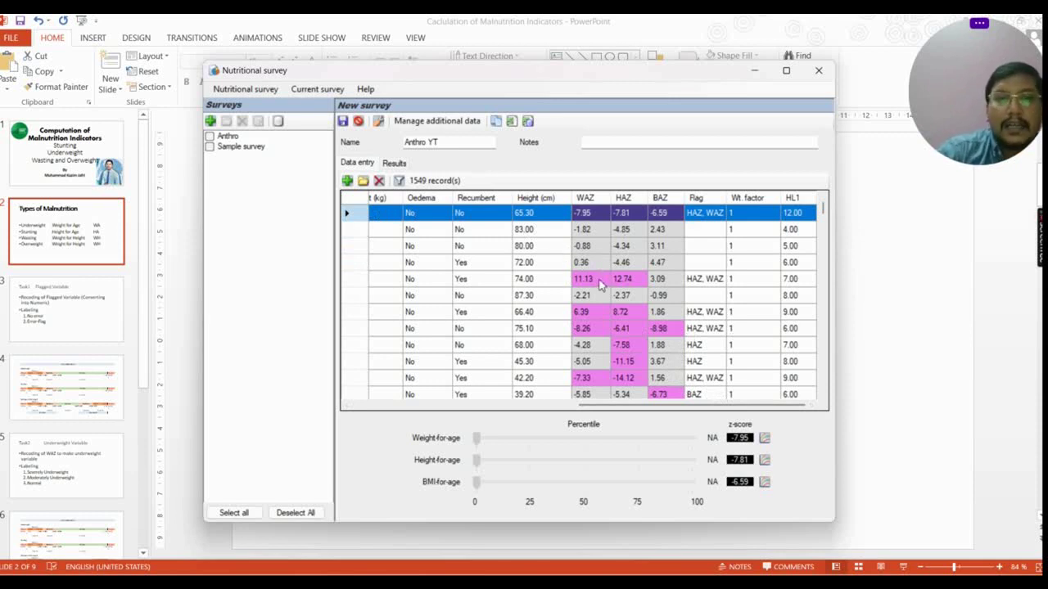
Step: View the survey's result graphs for the Weight-for-age, Length/height-for-age and BMI-for-age indicators
{"action": "left_click", "coordinate": [397, 163]}
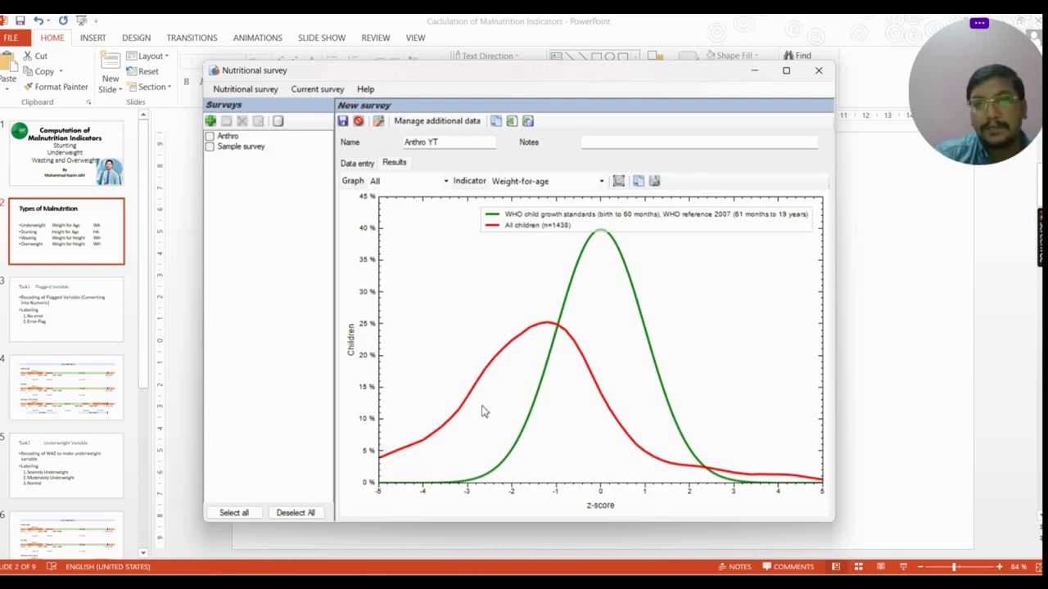
{"action": "left_click", "coordinate": [601, 182]}
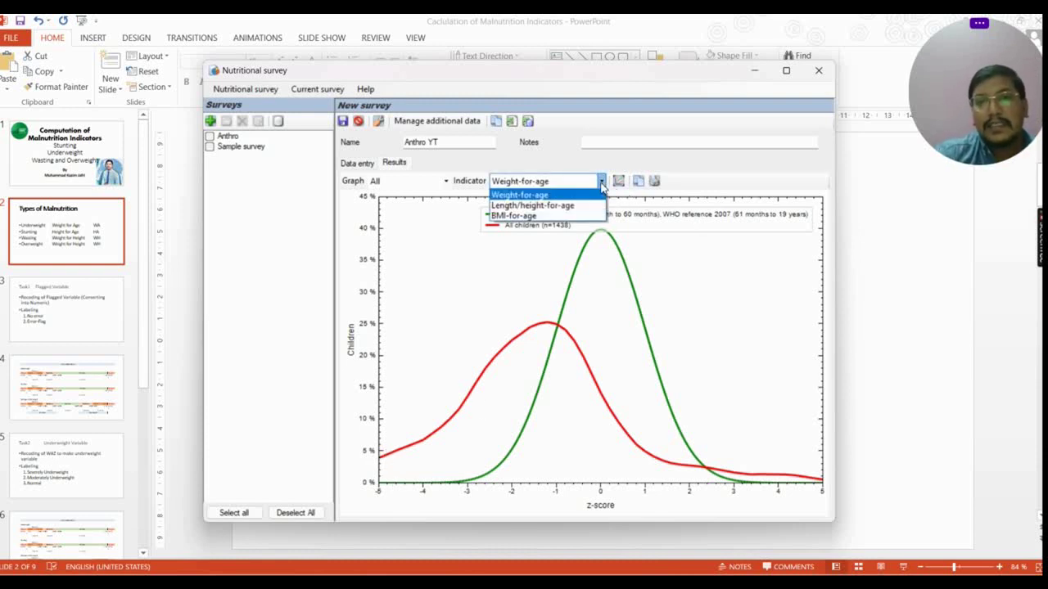
{"action": "left_click", "coordinate": [595, 207]}
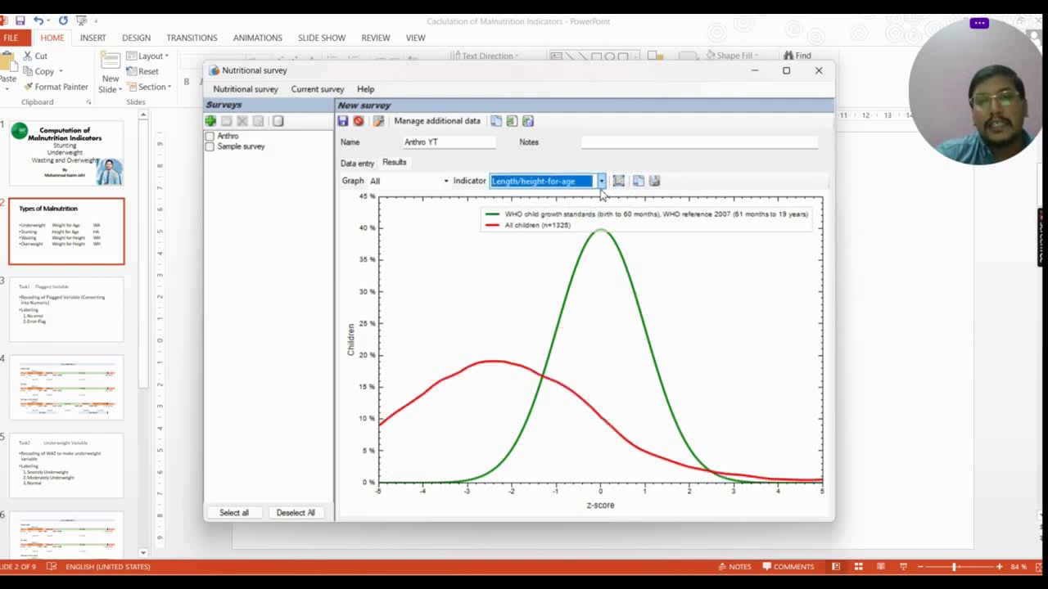
{"action": "left_click", "coordinate": [601, 184]}
{"action": "left_click", "coordinate": [595, 207]}
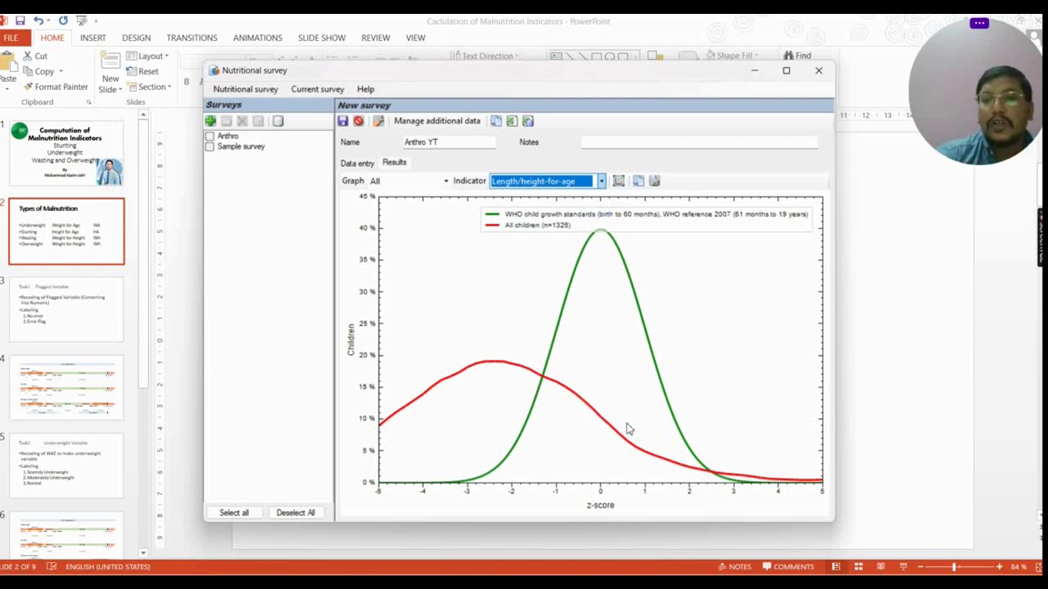
{"action": "left_click", "coordinate": [600, 181]}
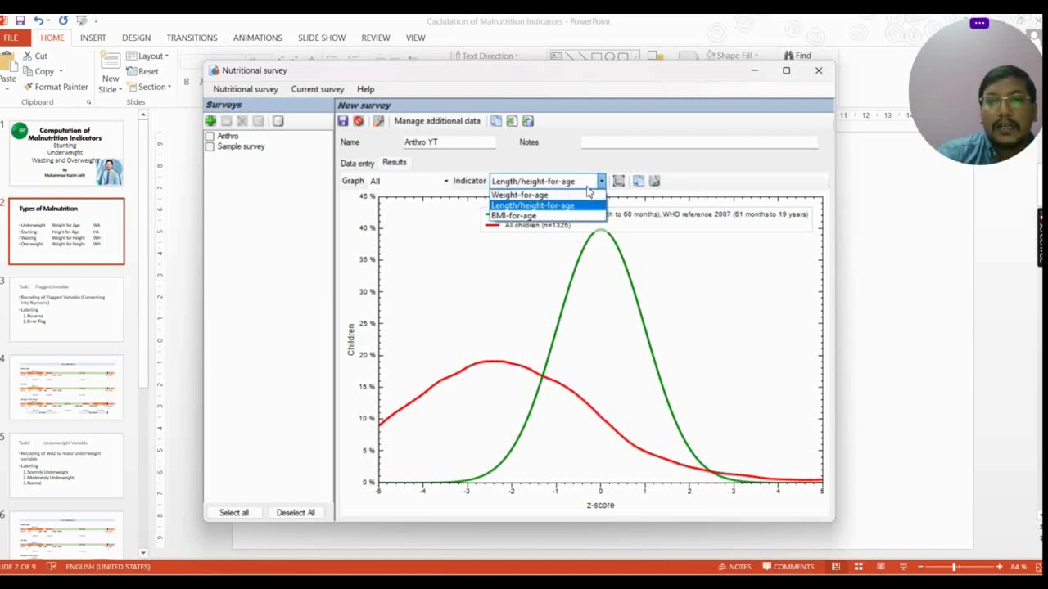
{"action": "left_click", "coordinate": [593, 215]}
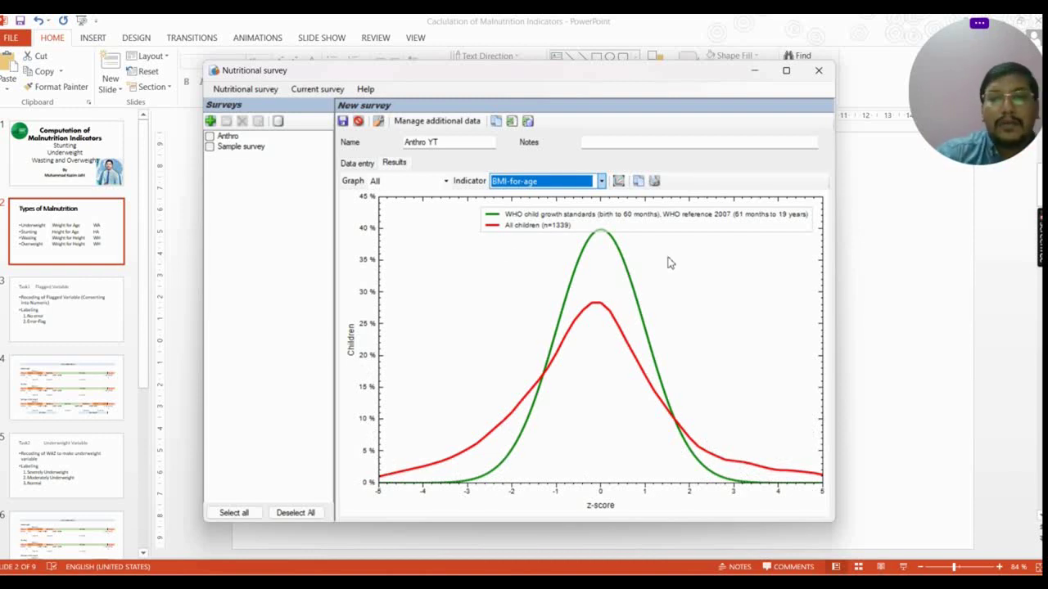
Step: Return to the survey's data entry records, select all of them and copy them to the clipboard
{"action": "left_click", "coordinate": [358, 164]}
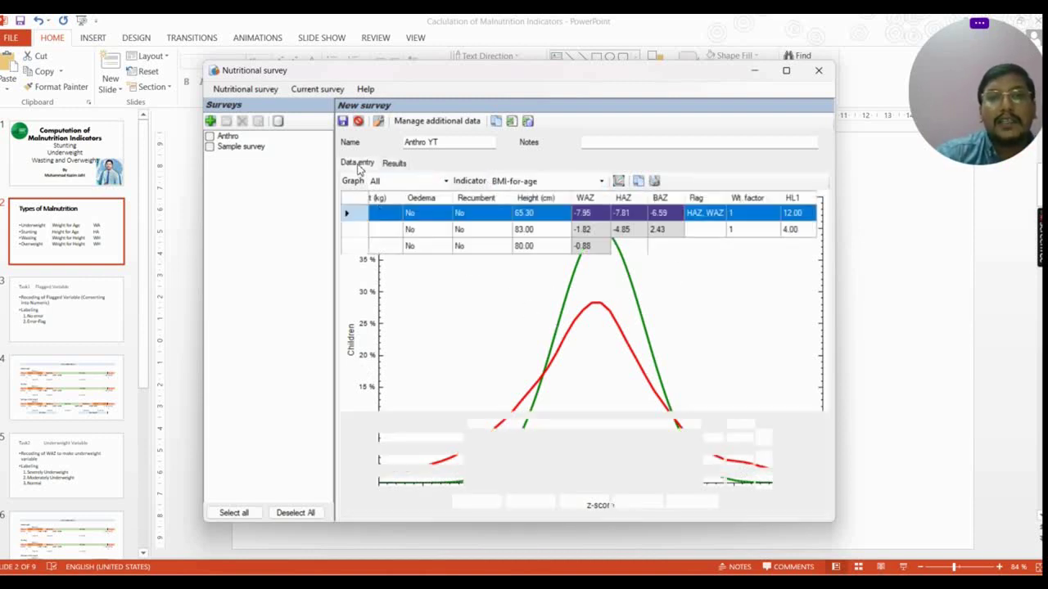
{"action": "scroll", "coordinate": [676, 332], "scroll_direction": "down", "scroll_amount": 10}
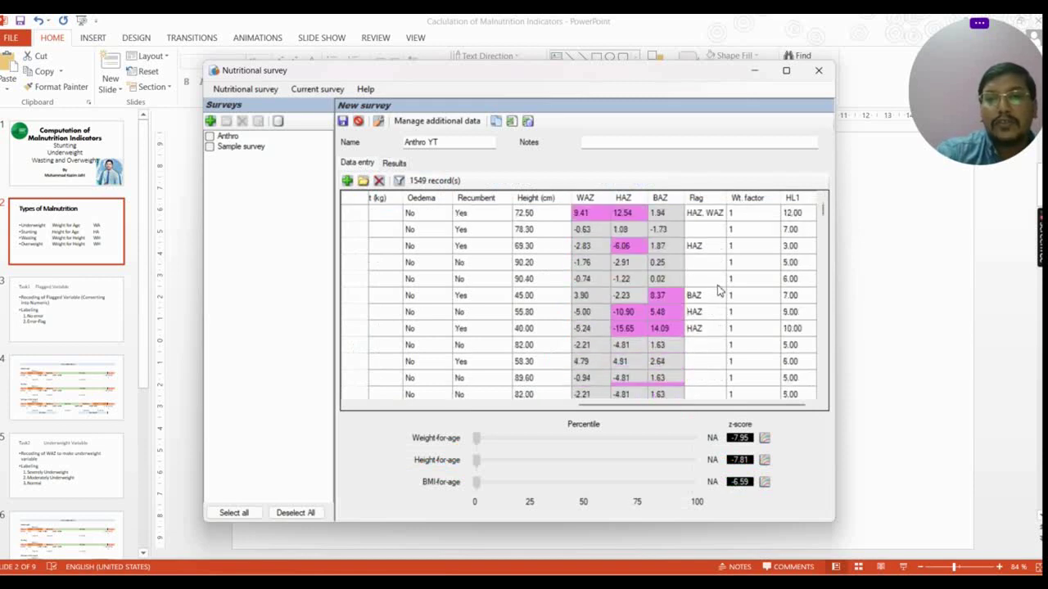
{"action": "scroll", "coordinate": [728, 282], "scroll_direction": "up", "scroll_amount": 10}
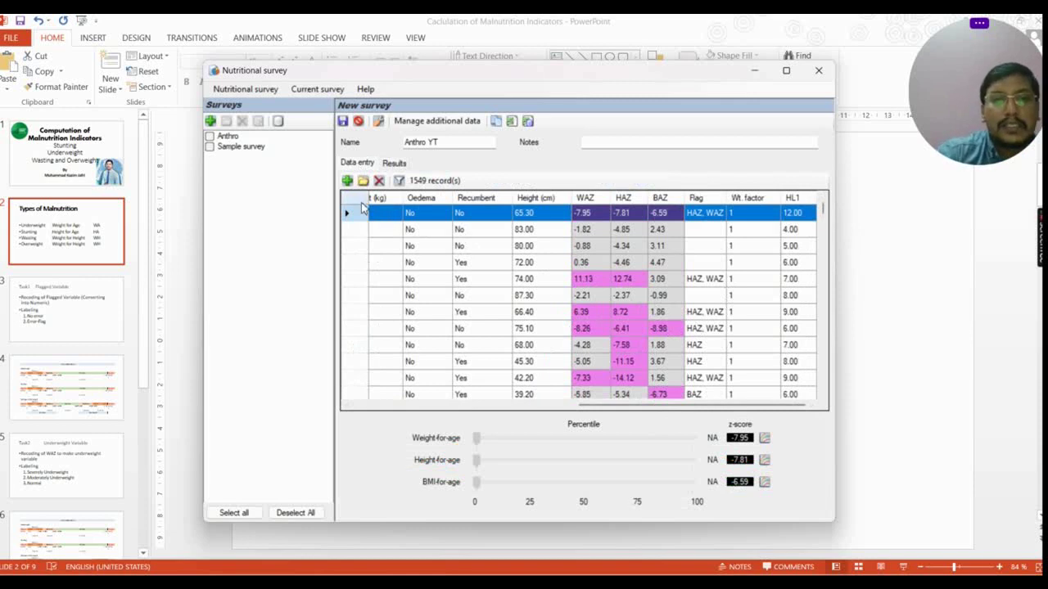
{"action": "left_click", "coordinate": [361, 203]}
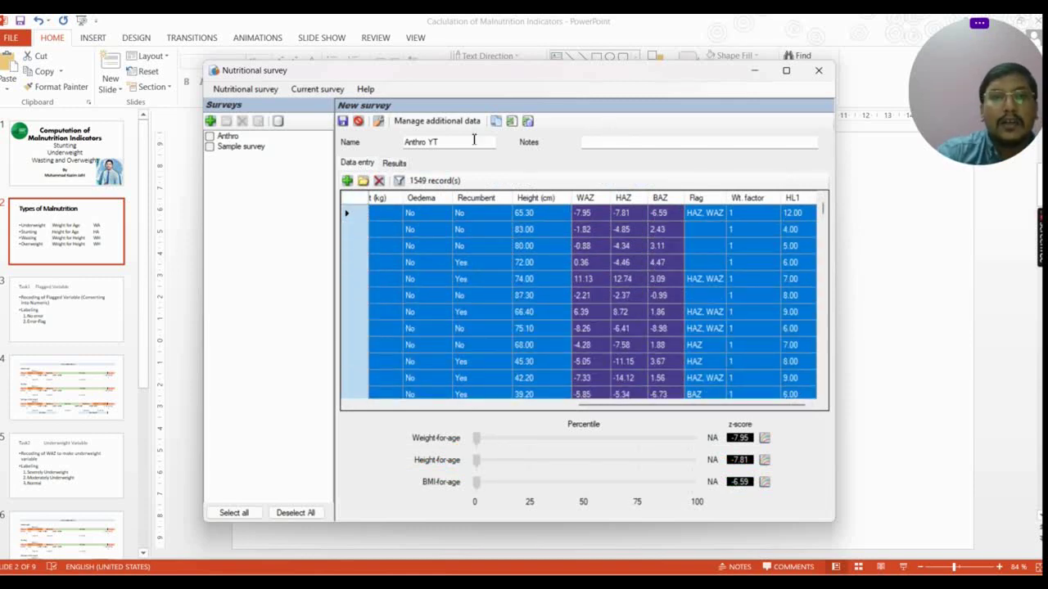
{"action": "left_click", "coordinate": [317, 88]}
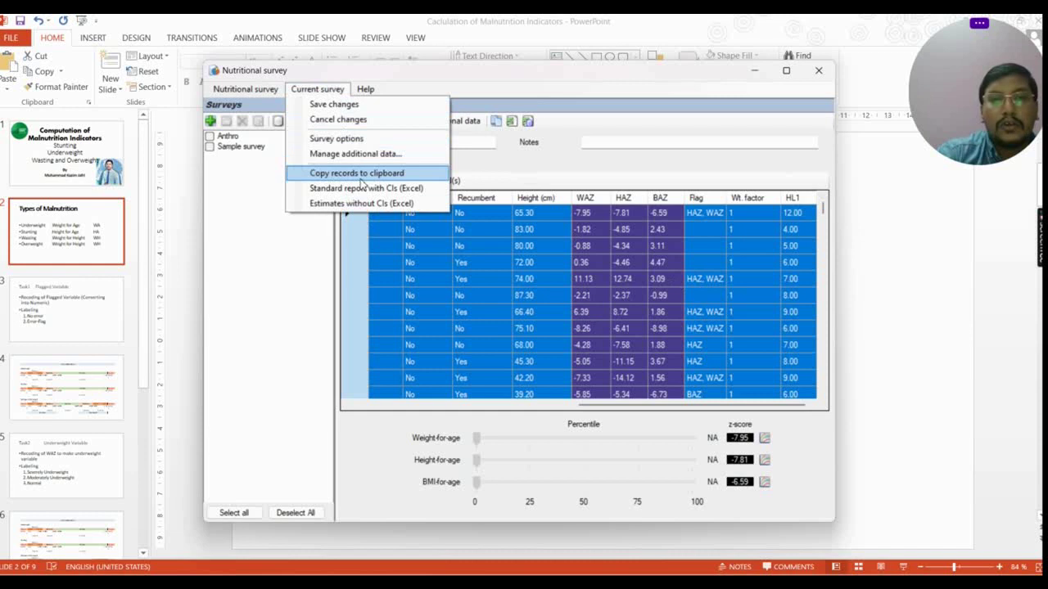
{"action": "left_click", "coordinate": [385, 175]}
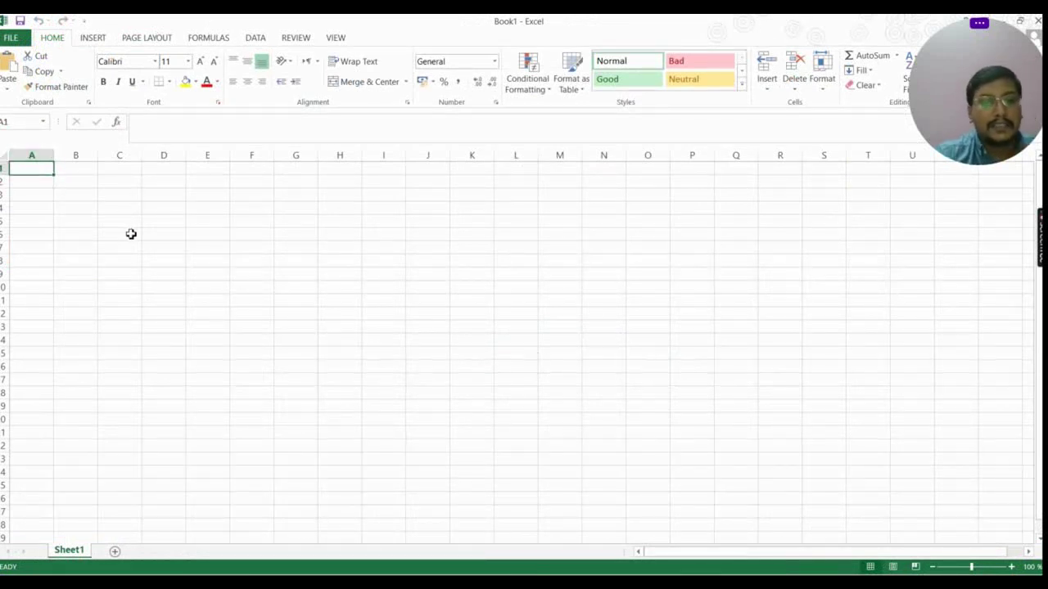
Step: Paste the copied survey records into a blank Excel sheet starting at cell A1, and look through the pasted rows
{"action": "key", "text": "ctrl+v"}
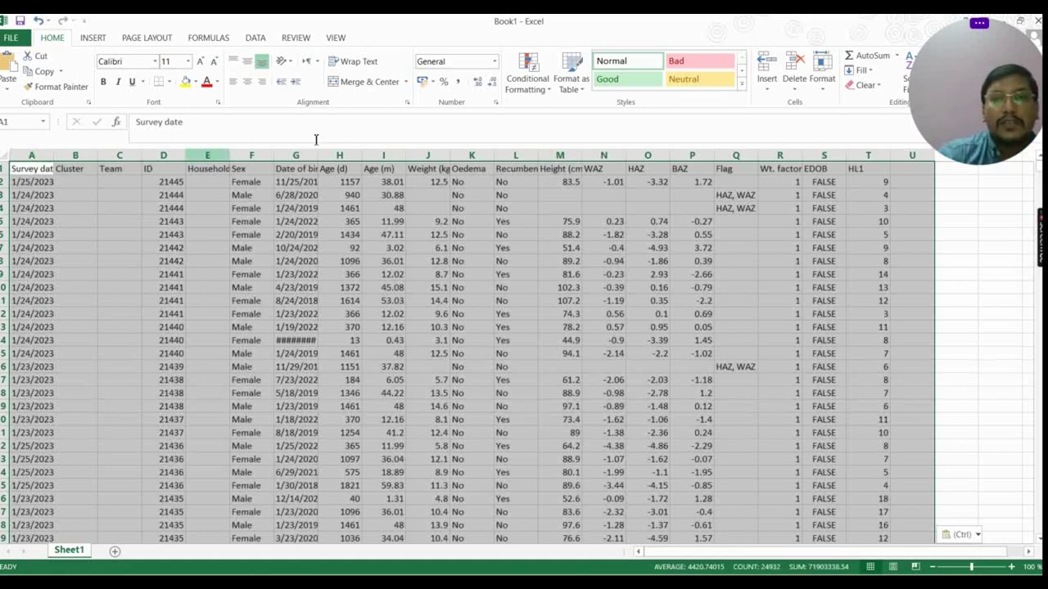
{"action": "scroll", "coordinate": [888, 378], "scroll_direction": "down", "scroll_amount": 20}
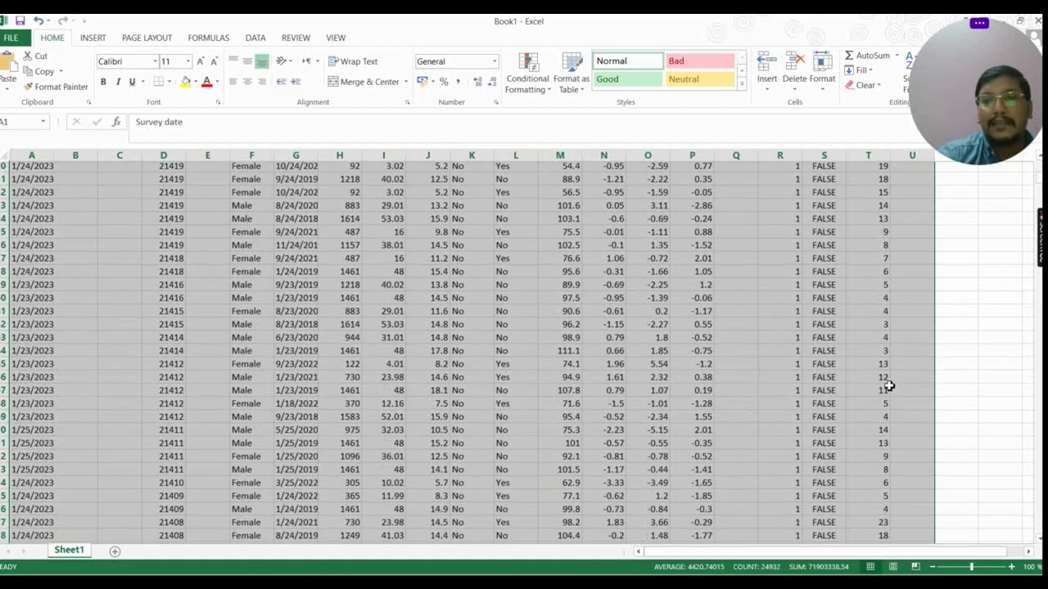
{"action": "left_click_drag", "start_coordinate": [1040, 188], "coordinate": [1017, 157]}
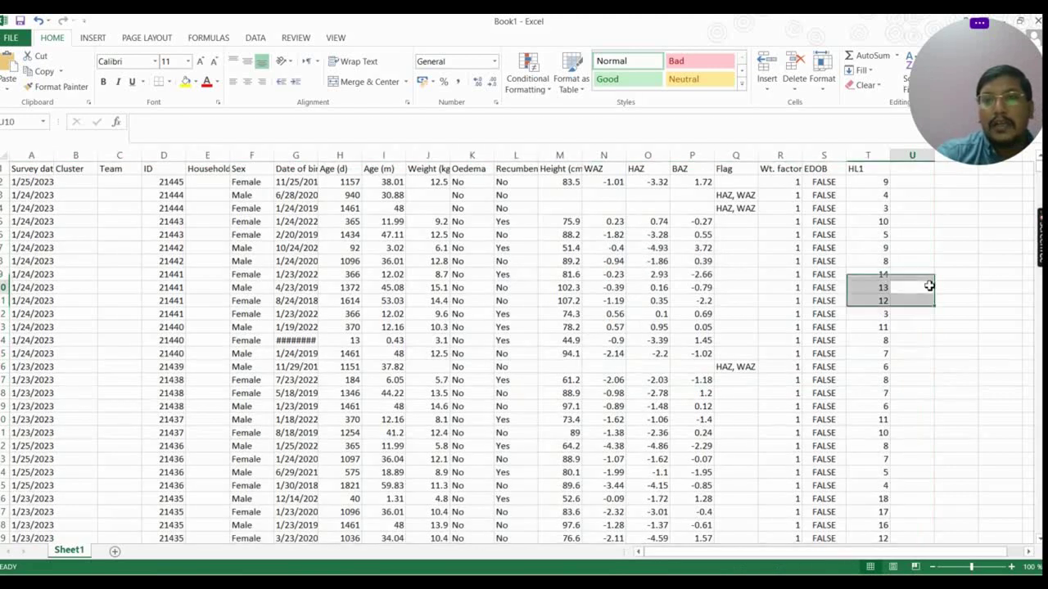
{"action": "left_click", "coordinate": [929, 287]}
{"action": "scroll", "coordinate": [468, 335], "scroll_direction": "down", "scroll_amount": 1}
{"action": "scroll", "coordinate": [451, 307], "scroll_direction": "up", "scroll_amount": 1}
{"action": "scroll", "coordinate": [339, 281], "scroll_direction": "down", "scroll_amount": 3}
{"action": "scroll", "coordinate": [344, 280], "scroll_direction": "up", "scroll_amount": 3}
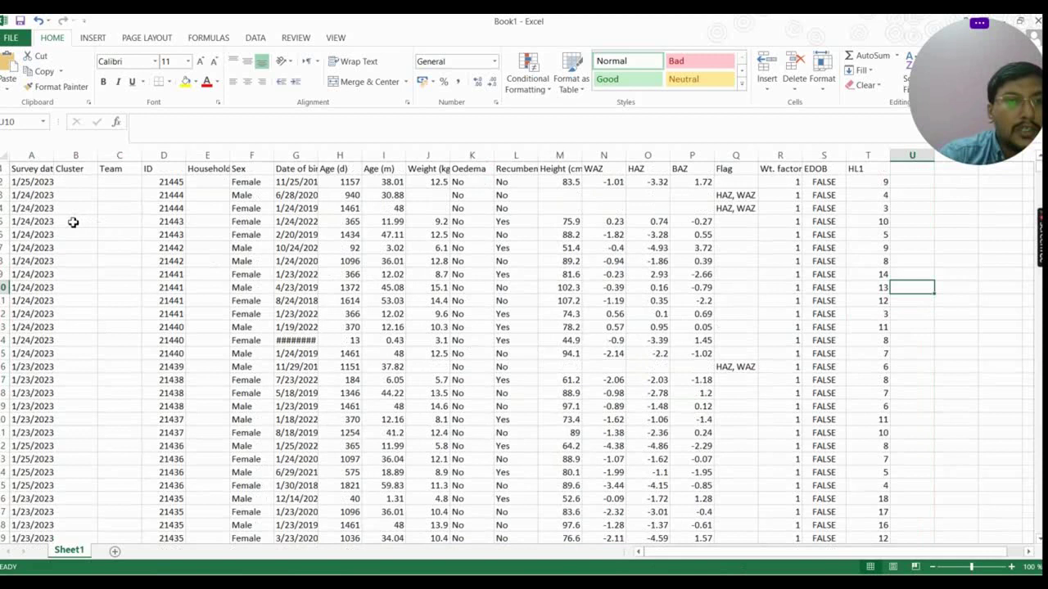
Step: Fit the width of the Survey date column to its contents
{"action": "double_click", "coordinate": [53, 157]}
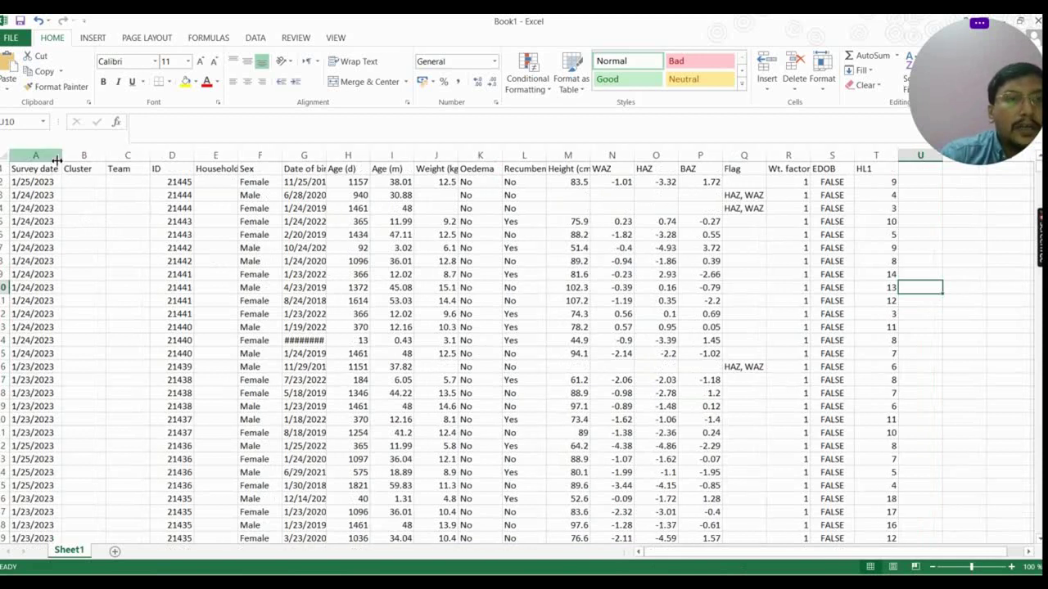
{"action": "scroll", "coordinate": [42, 225], "scroll_direction": "down", "scroll_amount": 3}
{"action": "scroll", "coordinate": [65, 224], "scroll_direction": "up", "scroll_amount": 3}
Step: Delete the empty Cluster, Team and Household columns from the sheet
{"action": "left_click_drag", "start_coordinate": [100, 156], "coordinate": [122, 156]}
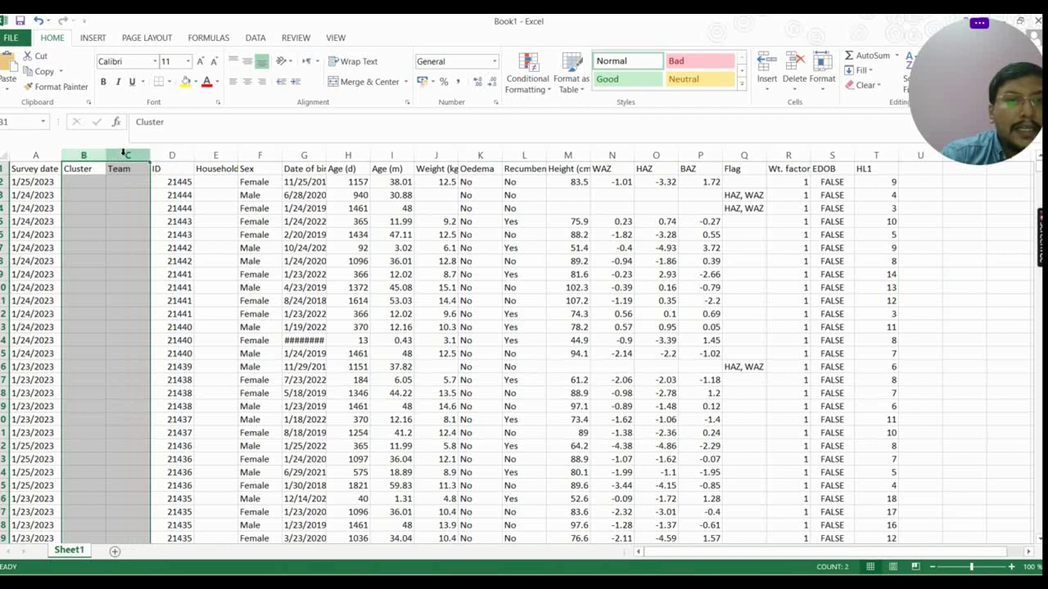
{"action": "right_click", "coordinate": [121, 156]}
{"action": "left_click", "coordinate": [185, 266]}
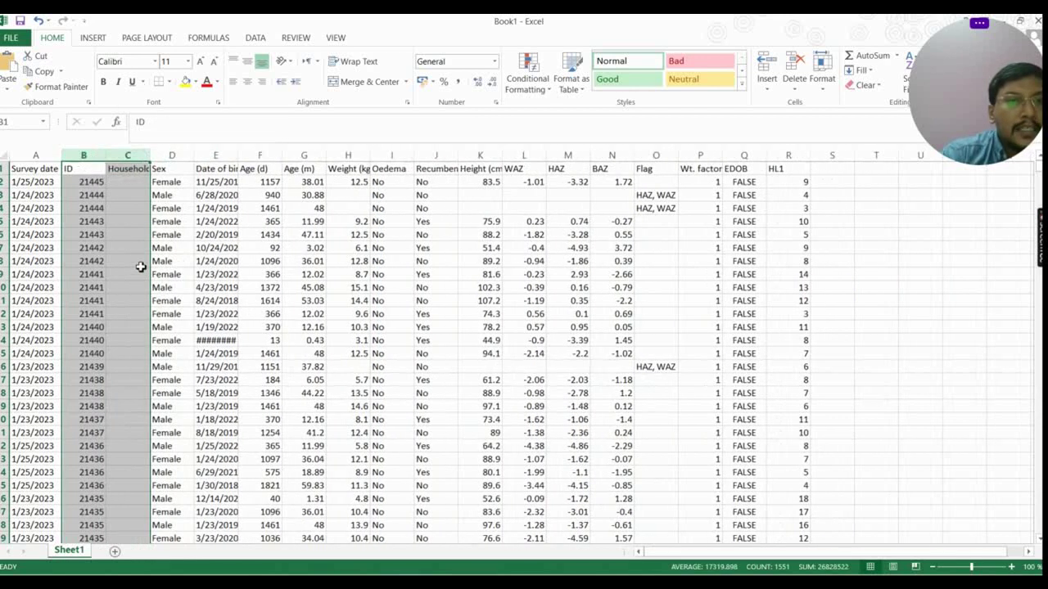
{"action": "left_click", "coordinate": [142, 157]}
{"action": "right_click", "coordinate": [141, 157]}
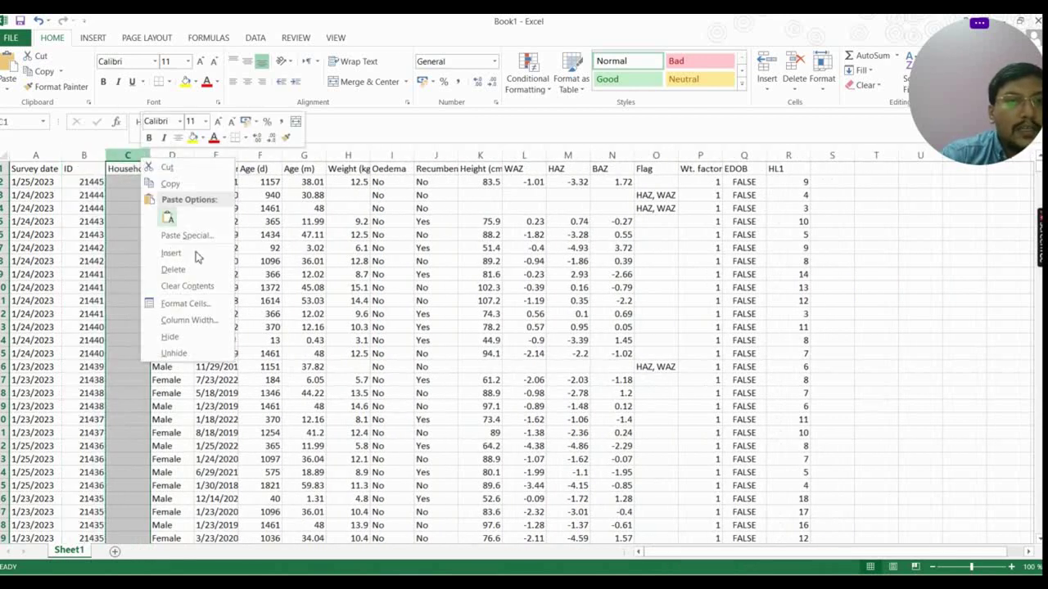
{"action": "left_click", "coordinate": [210, 270]}
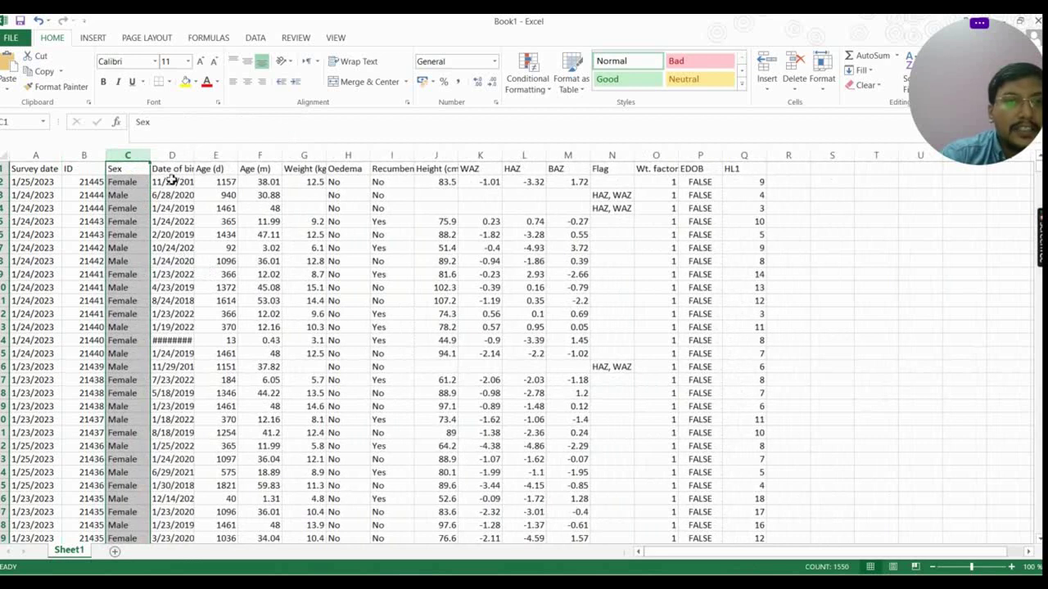
Step: Fit the widths of the Date of birth, Age (d), Age (m) and Weight (kg) columns to their contents
{"action": "left_click_drag", "start_coordinate": [195, 157], "coordinate": [209, 158]}
{"action": "double_click", "coordinate": [237, 156]}
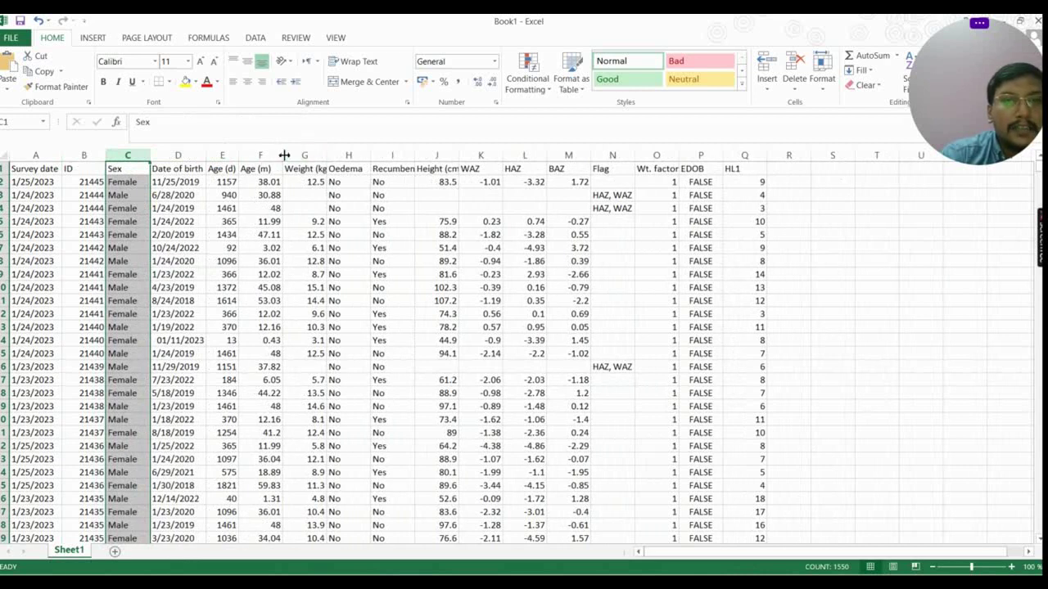
{"action": "double_click", "coordinate": [284, 156]}
{"action": "double_click", "coordinate": [314, 157]}
Step: Delete the Oedema and Recumbent columns, and fit the widths of the Height (cm) and WAZ columns to their contents
{"action": "left_click_drag", "start_coordinate": [345, 156], "coordinate": [390, 155]}
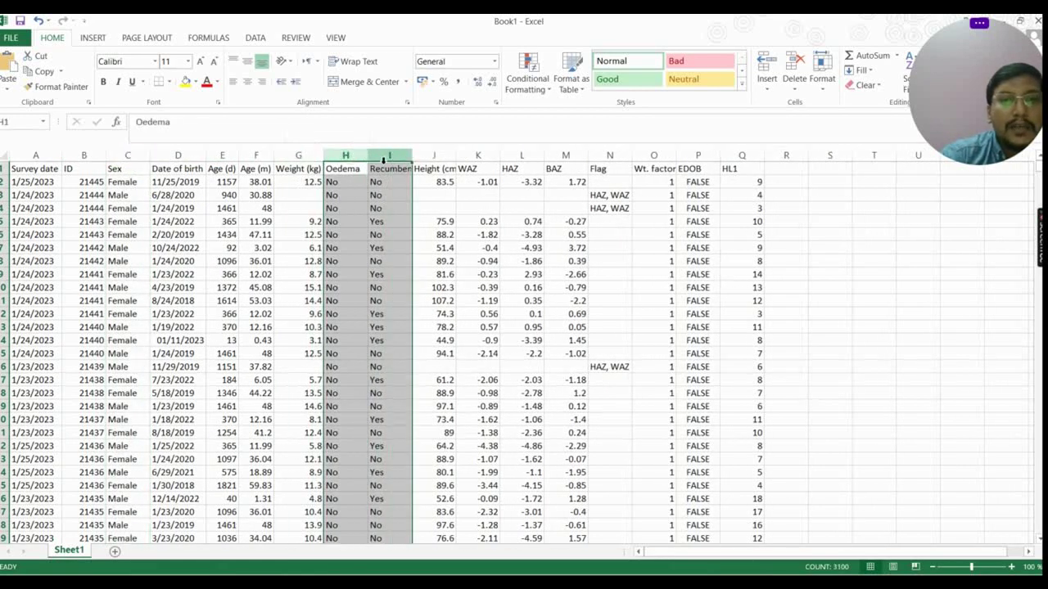
{"action": "right_click", "coordinate": [390, 158]}
{"action": "left_click", "coordinate": [454, 269]}
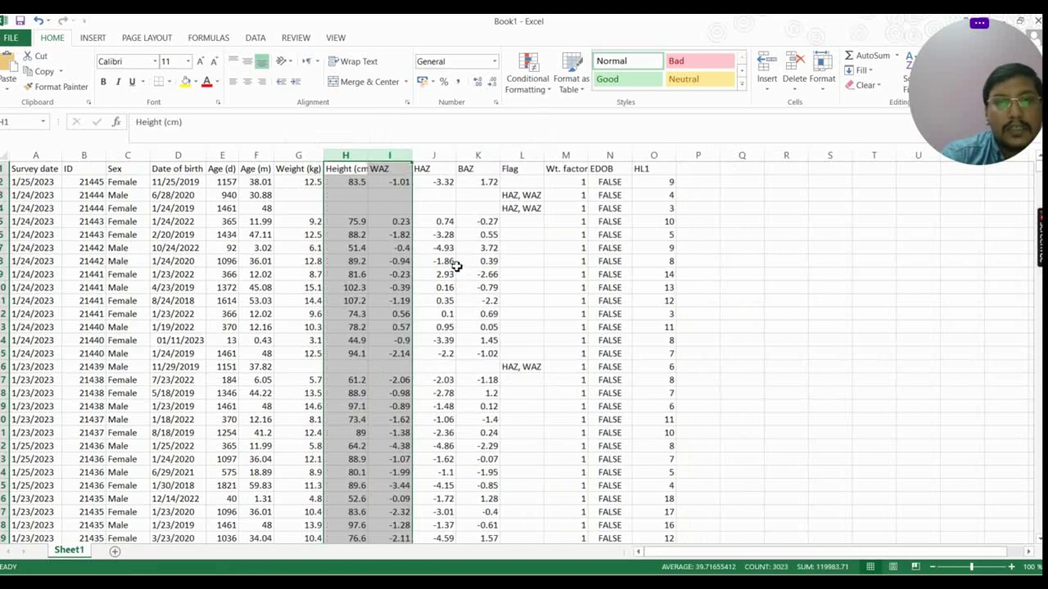
{"action": "double_click", "coordinate": [372, 158]}
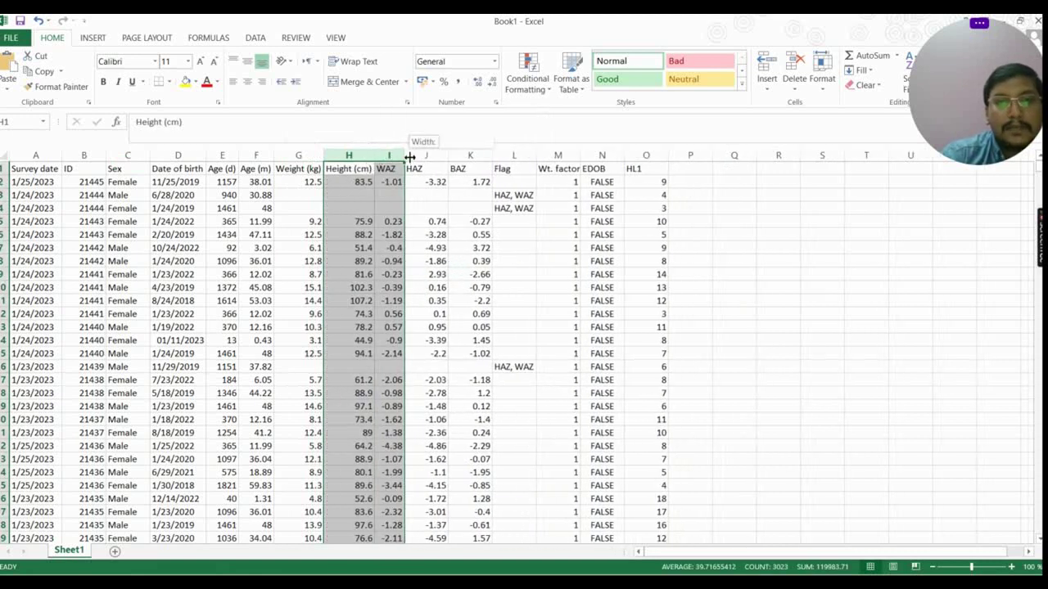
Step: Examine the WAZ, HAZ and BAZ z-score columns and the values in the Wt. factor and EDOB columns
{"action": "left_click_drag", "start_coordinate": [389, 155], "coordinate": [470, 155]}
{"action": "left_click", "coordinate": [575, 221]}
{"action": "scroll", "coordinate": [509, 203], "scroll_direction": "down", "scroll_amount": 3}
{"action": "scroll", "coordinate": [507, 196], "scroll_direction": "up", "scroll_amount": 3}
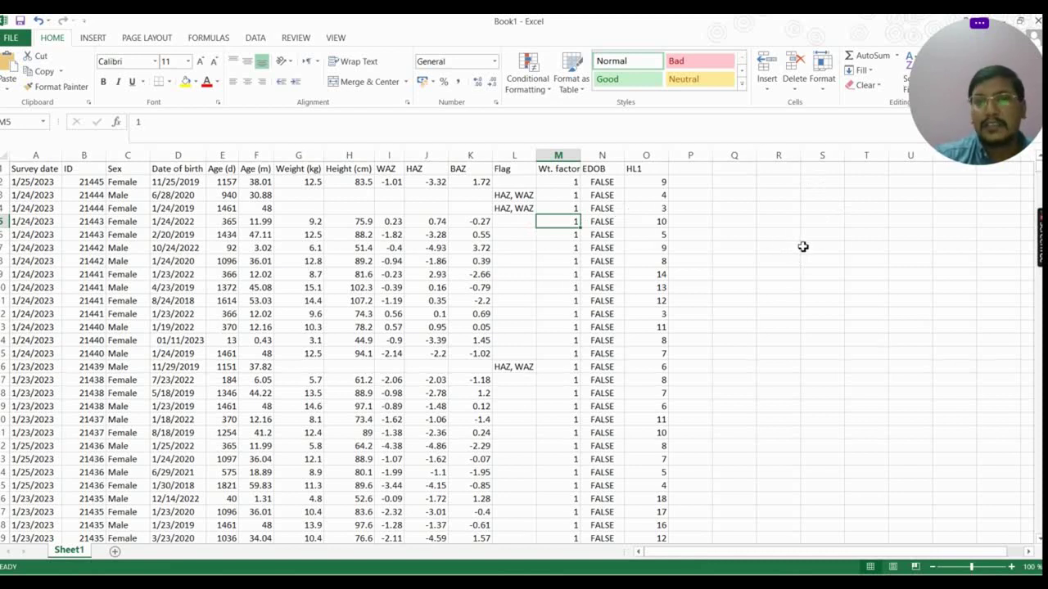
{"action": "scroll", "coordinate": [612, 198], "scroll_direction": "down", "scroll_amount": 1}
{"action": "scroll", "coordinate": [612, 198], "scroll_direction": "up", "scroll_amount": 1}
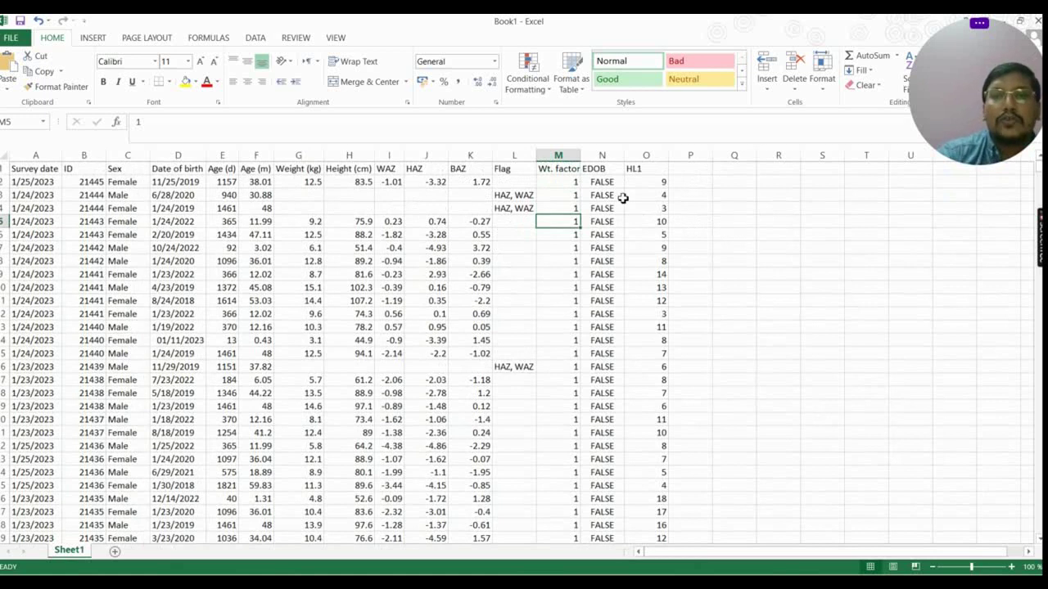
{"action": "left_click_drag", "start_coordinate": [605, 180], "coordinate": [573, 200]}
{"action": "left_click", "coordinate": [563, 180]}
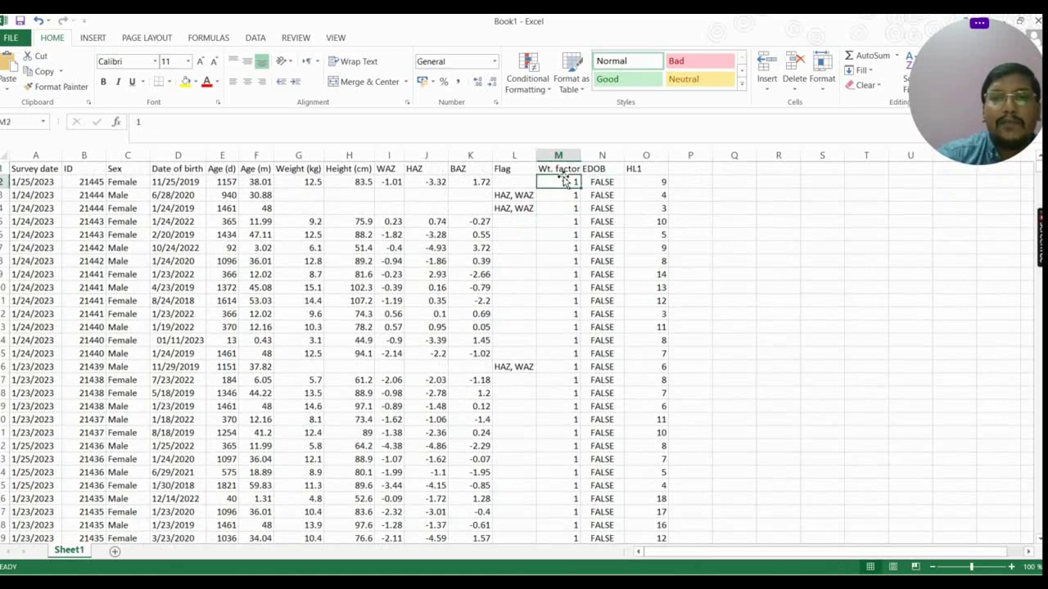
{"action": "left_click", "coordinate": [603, 169]}
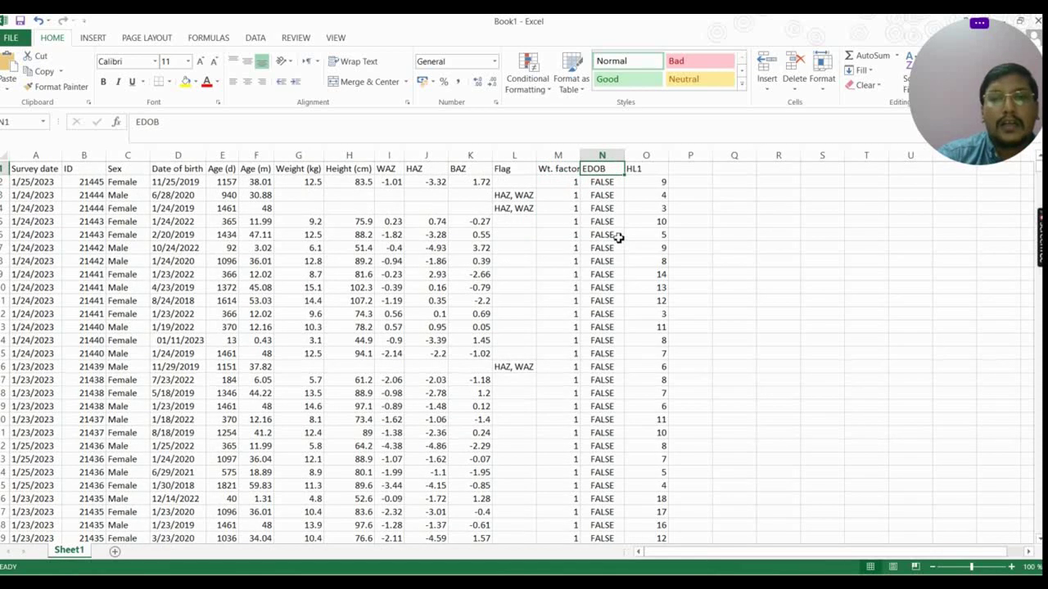
{"action": "left_click", "coordinate": [847, 249]}
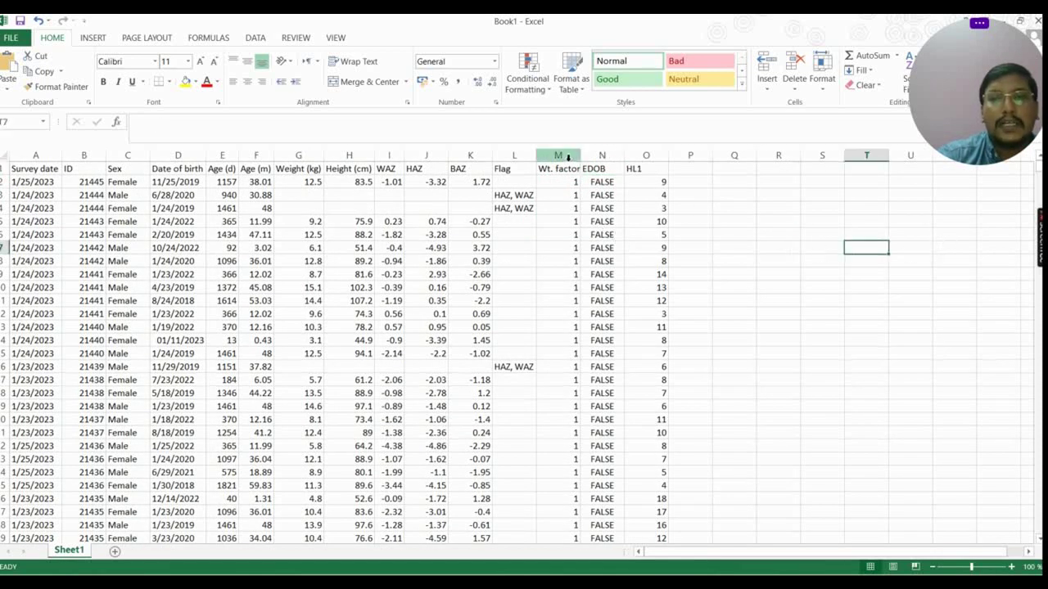
Step: Delete the Wt. factor and EDOB columns from the sheet
{"action": "left_click_drag", "start_coordinate": [560, 158], "coordinate": [598, 155]}
{"action": "right_click", "coordinate": [597, 155]}
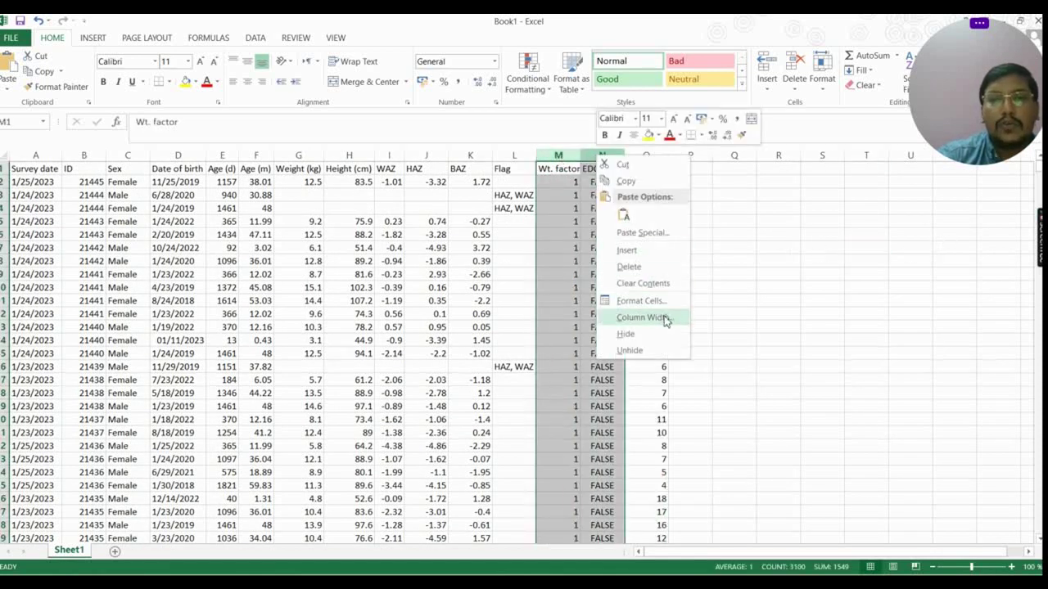
{"action": "left_click", "coordinate": [655, 266]}
{"action": "left_click", "coordinate": [821, 299]}
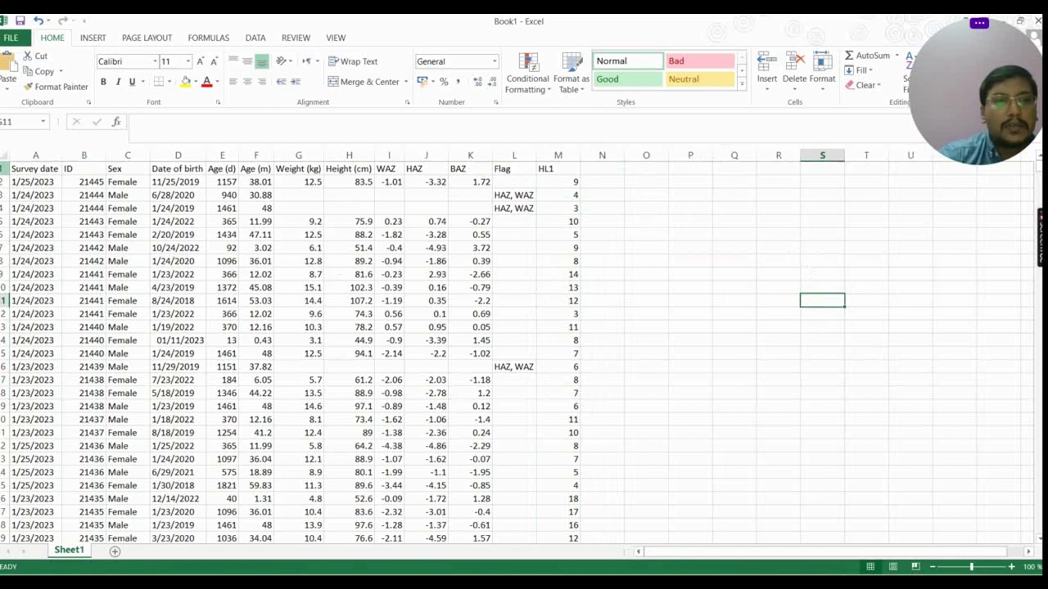
{"action": "mouse_move", "coordinate": [962, 39]}
{"action": "left_click_drag", "start_coordinate": [979, 23], "coordinate": [987, 100]}
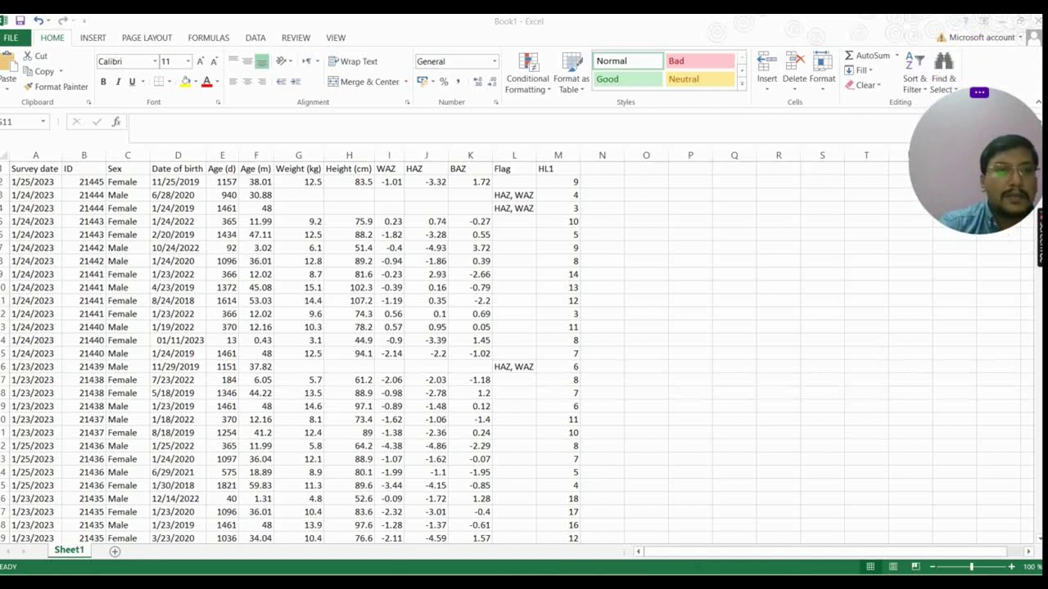
{"action": "key", "text": "alt+Tab"}
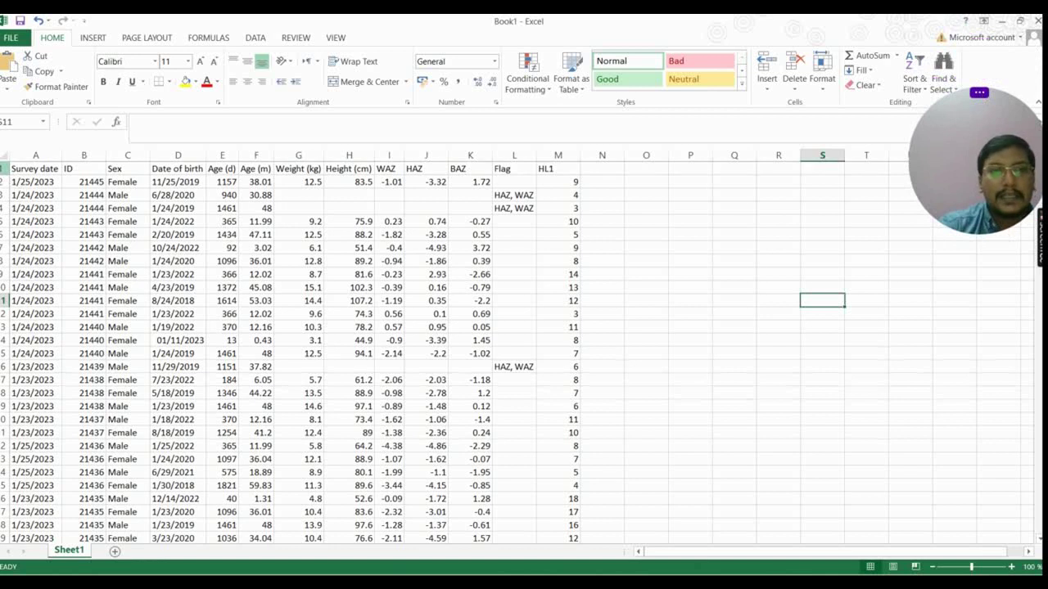
Step: Add filters to the header row and sort the records by the Flag column from A to Z
{"action": "left_click", "coordinate": [3, 168]}
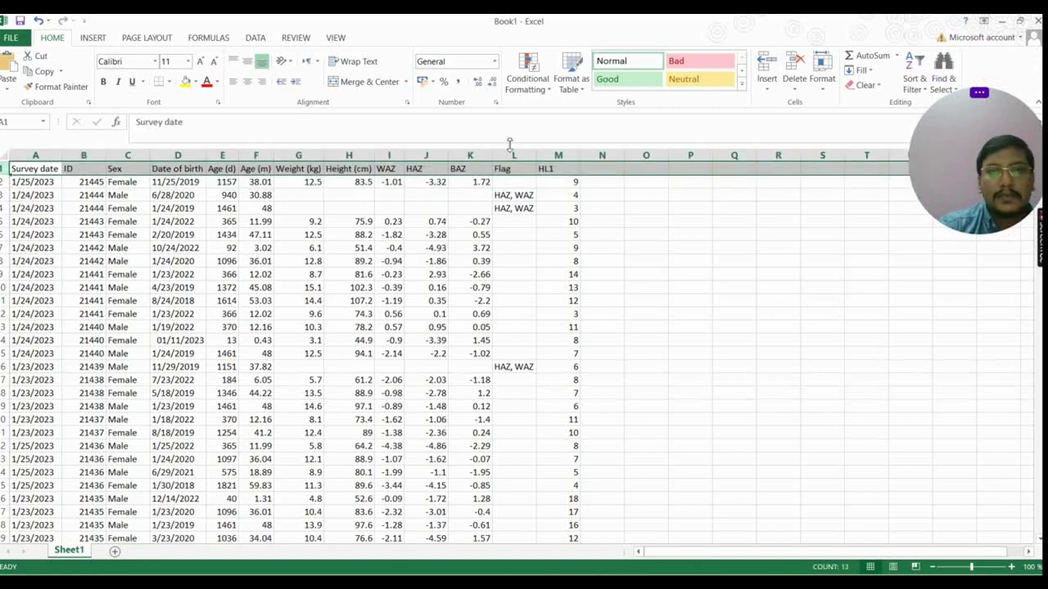
{"action": "left_click", "coordinate": [915, 85]}
{"action": "left_click", "coordinate": [931, 155]}
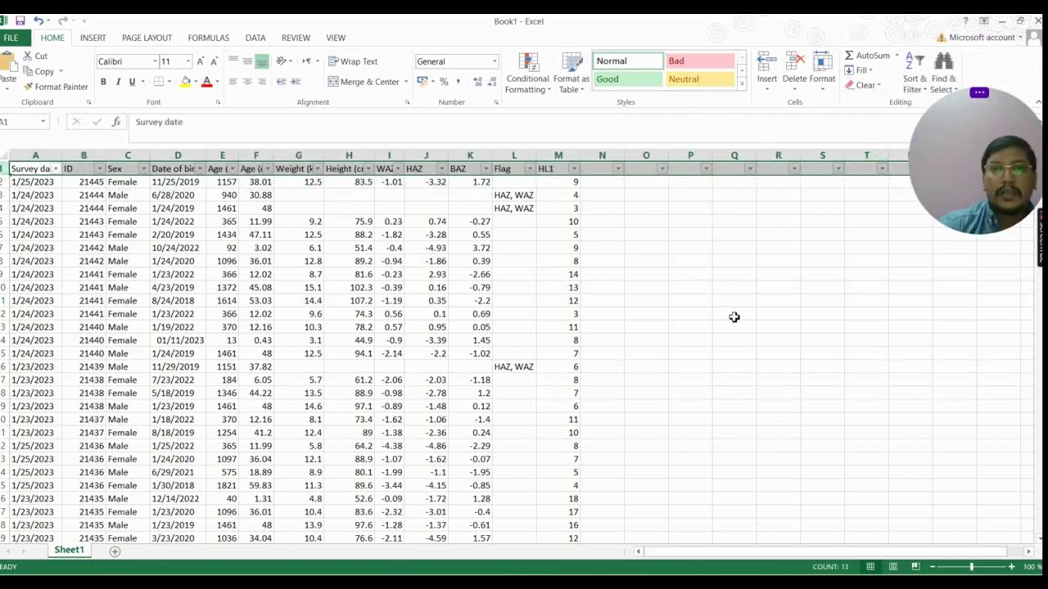
{"action": "left_click", "coordinate": [728, 313]}
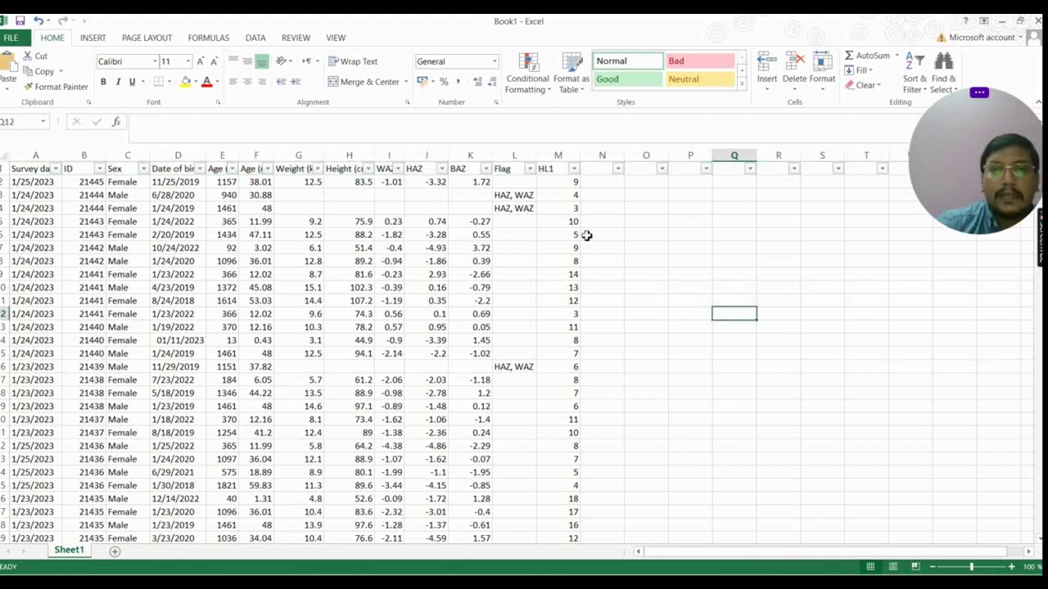
{"action": "left_click", "coordinate": [530, 169]}
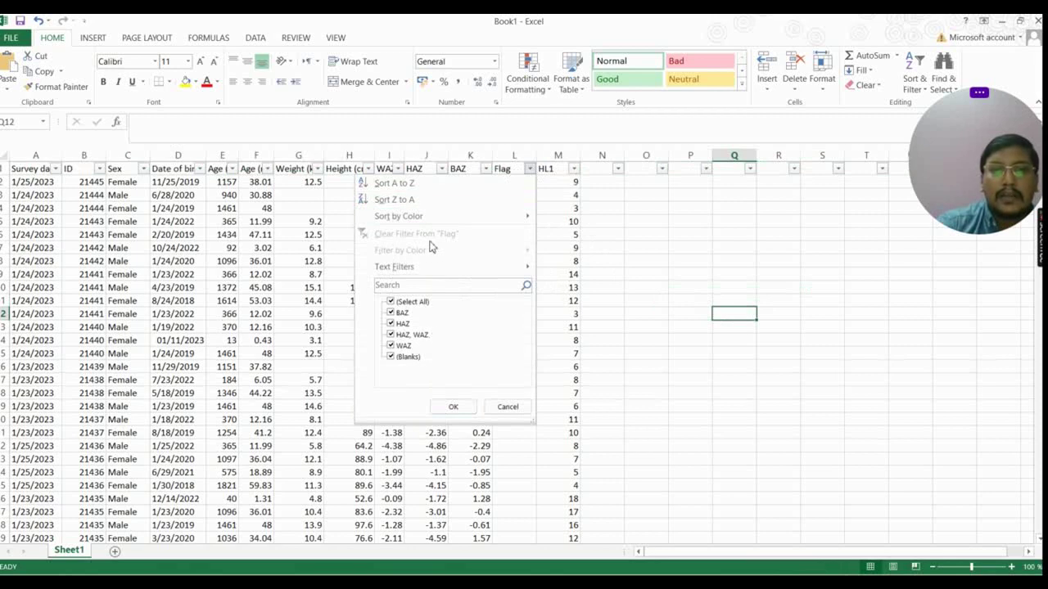
{"action": "left_click", "coordinate": [426, 183]}
Step: Look through the sorted rows to examine the records by their BAZ, HAZ and combined HAZ, WAZ flags
{"action": "scroll", "coordinate": [532, 215], "scroll_direction": "down", "scroll_amount": 2}
{"action": "scroll", "coordinate": [531, 215], "scroll_direction": "down", "scroll_amount": 20}
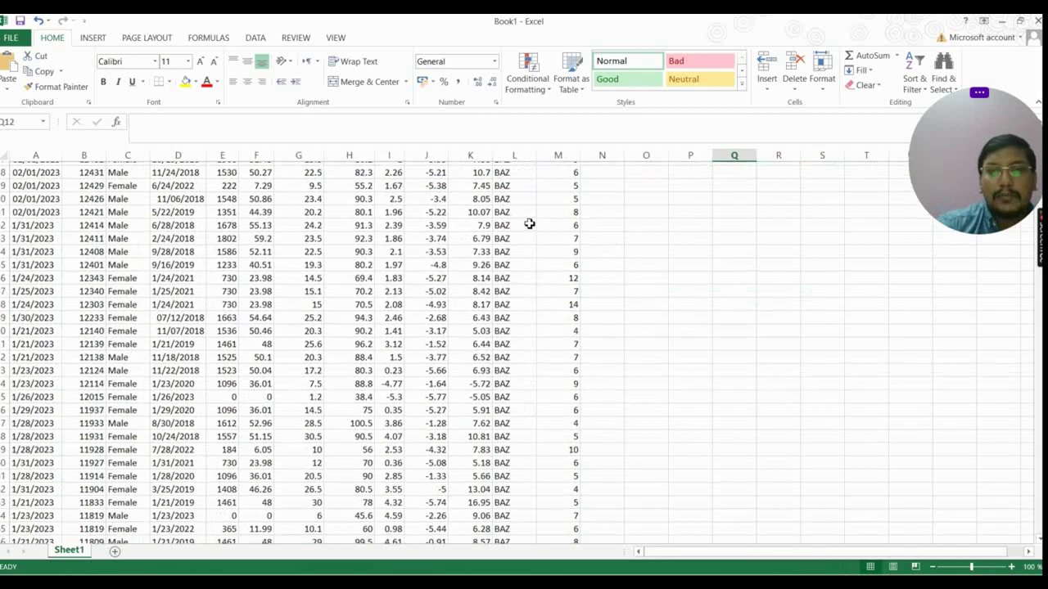
{"action": "scroll", "coordinate": [530, 249], "scroll_direction": "down", "scroll_amount": 20}
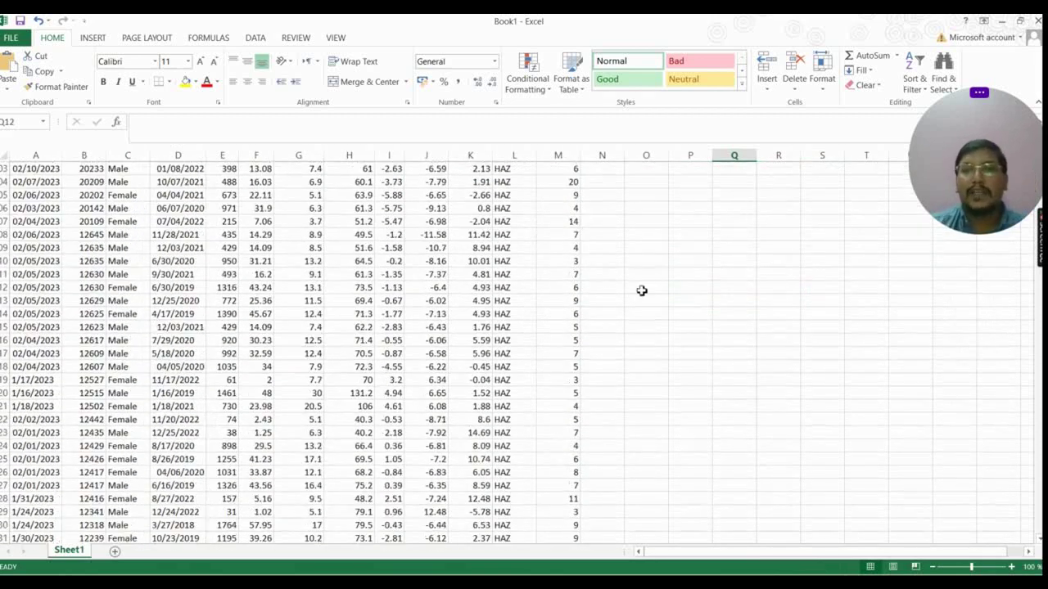
{"action": "scroll", "coordinate": [614, 327], "scroll_direction": "up", "scroll_amount": 4}
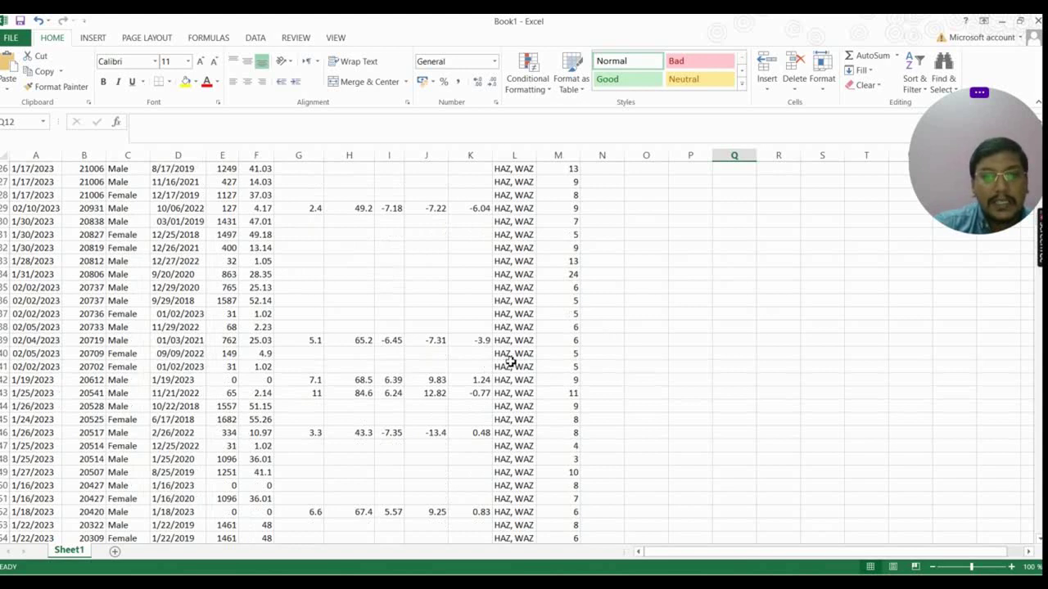
{"action": "scroll", "coordinate": [530, 357], "scroll_direction": "down", "scroll_amount": 20}
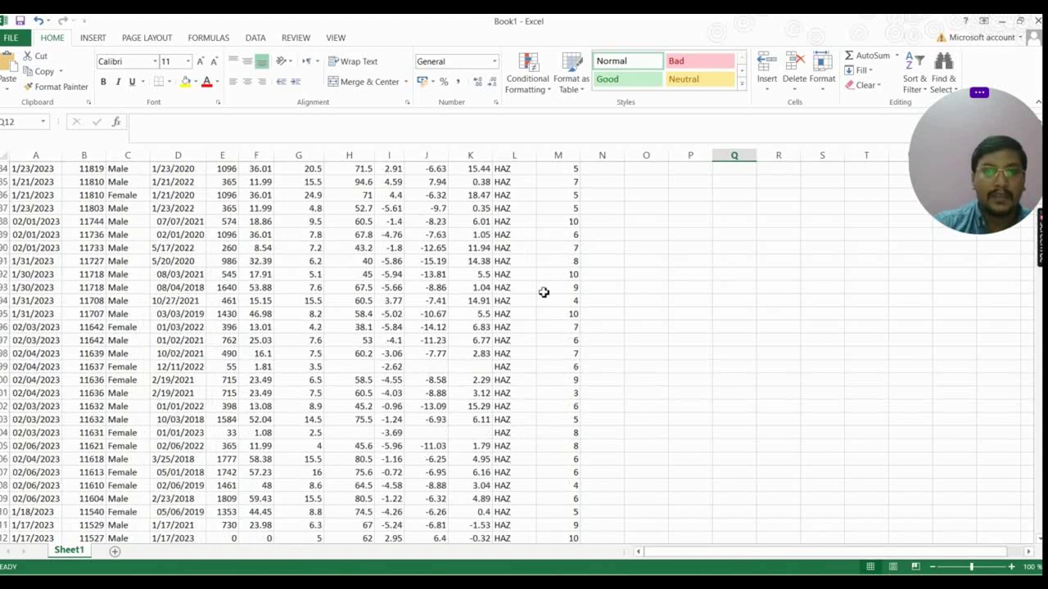
{"action": "scroll", "coordinate": [530, 270], "scroll_direction": "down", "scroll_amount": 20}
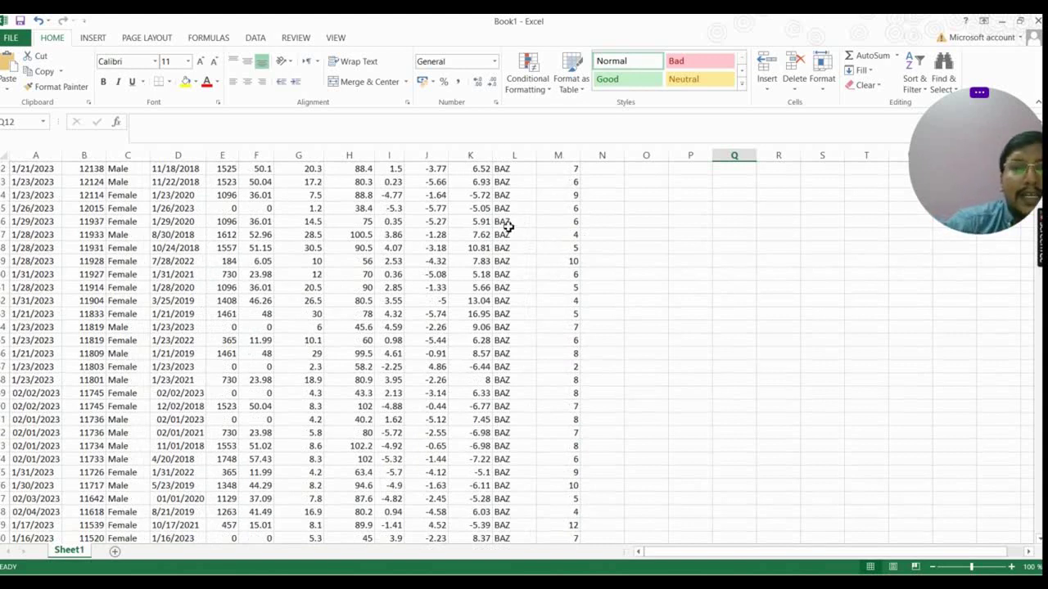
{"action": "left_click", "coordinate": [507, 227]}
{"action": "scroll", "coordinate": [543, 194], "scroll_direction": "up", "scroll_amount": 5}
{"action": "scroll", "coordinate": [542, 194], "scroll_direction": "up", "scroll_amount": 12}
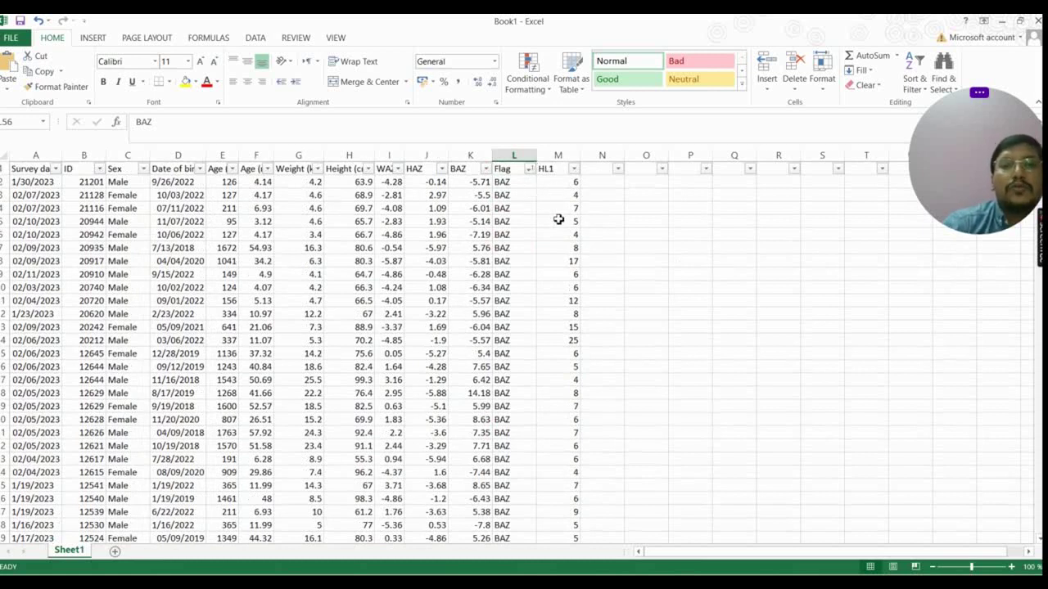
{"action": "scroll", "coordinate": [510, 231], "scroll_direction": "down", "scroll_amount": 9}
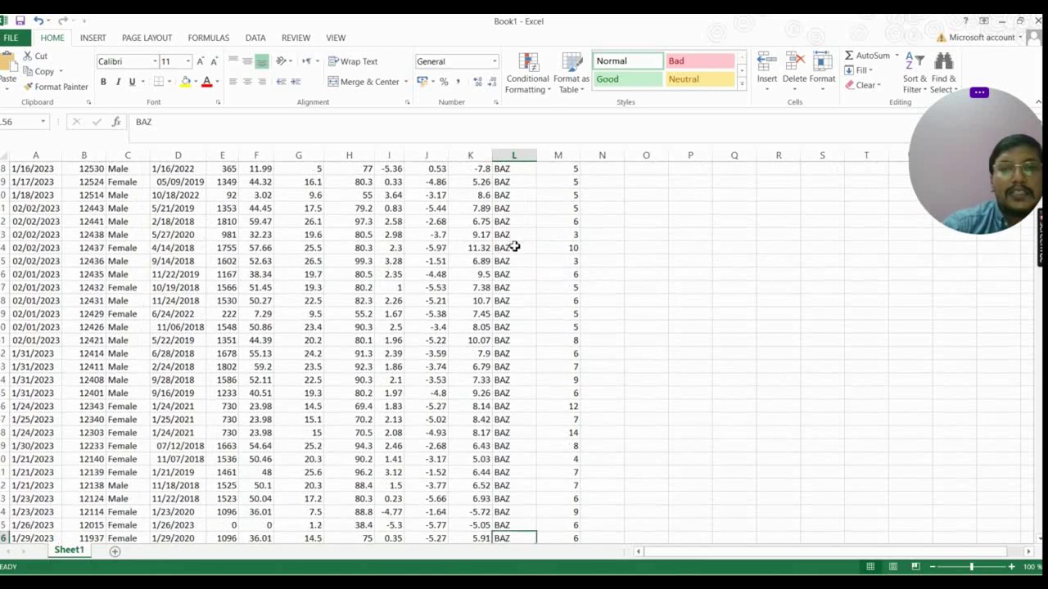
{"action": "scroll", "coordinate": [514, 243], "scroll_direction": "down", "scroll_amount": 4}
{"action": "left_click", "coordinate": [516, 247]}
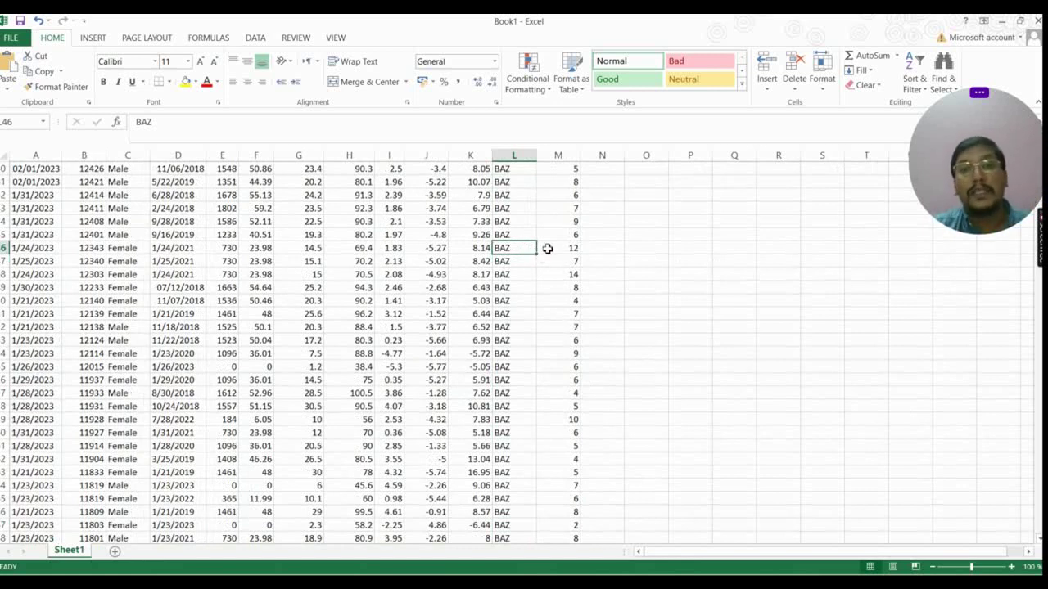
{"action": "scroll", "coordinate": [555, 235], "scroll_direction": "up", "scroll_amount": 13}
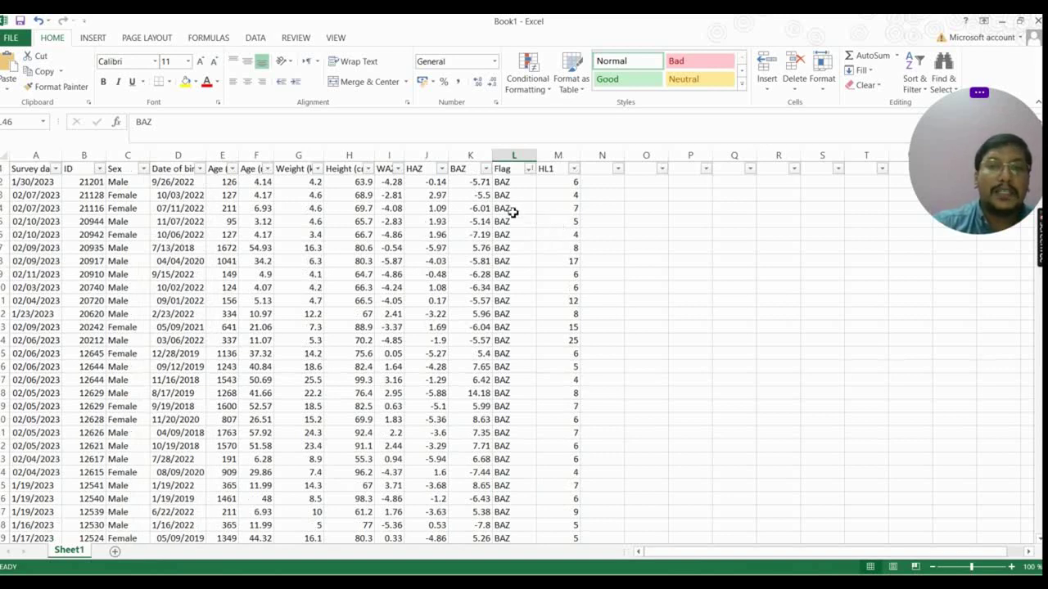
{"action": "scroll", "coordinate": [513, 212], "scroll_direction": "down", "scroll_amount": 13}
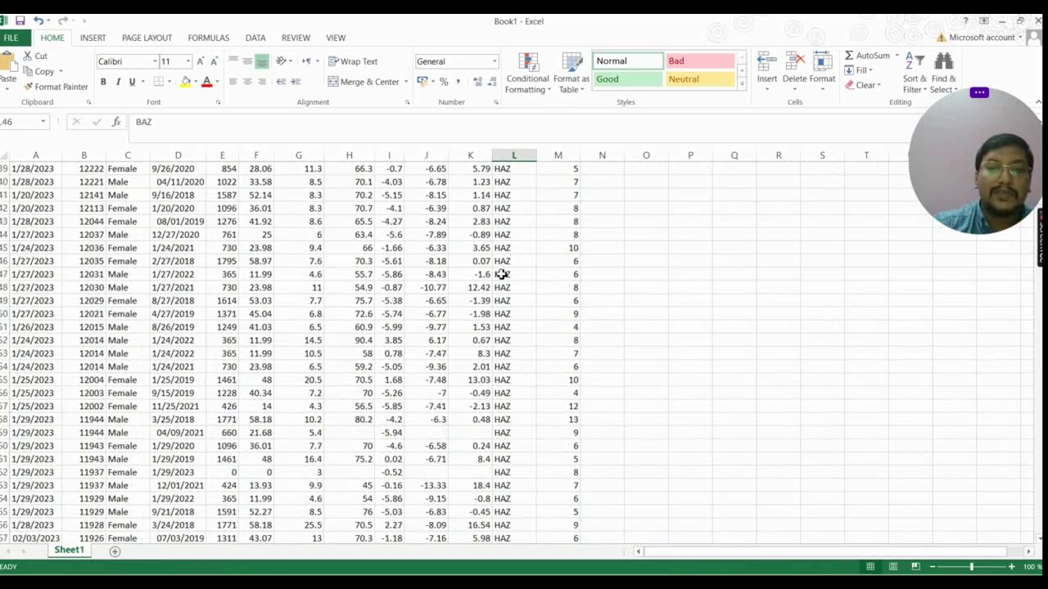
{"action": "scroll", "coordinate": [502, 274], "scroll_direction": "down", "scroll_amount": 20}
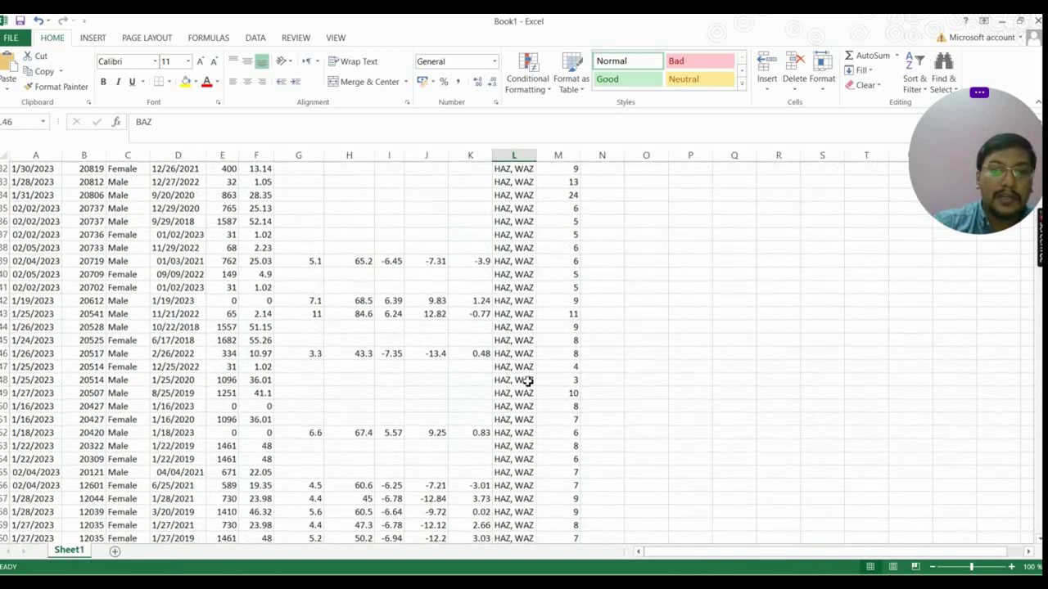
{"action": "left_click", "coordinate": [524, 380]}
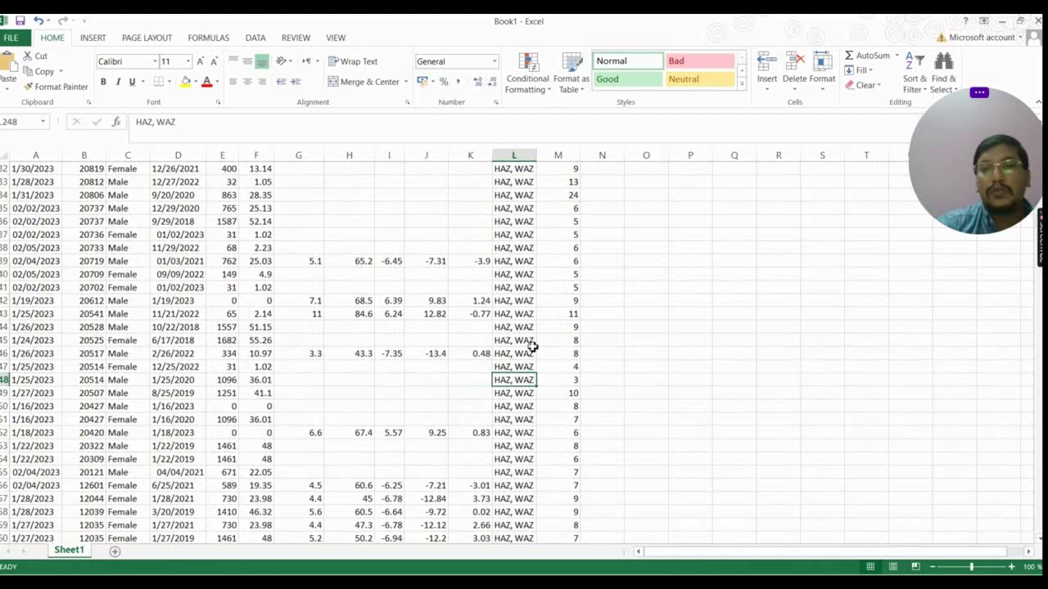
{"action": "scroll", "coordinate": [565, 214], "scroll_direction": "down", "scroll_amount": 20}
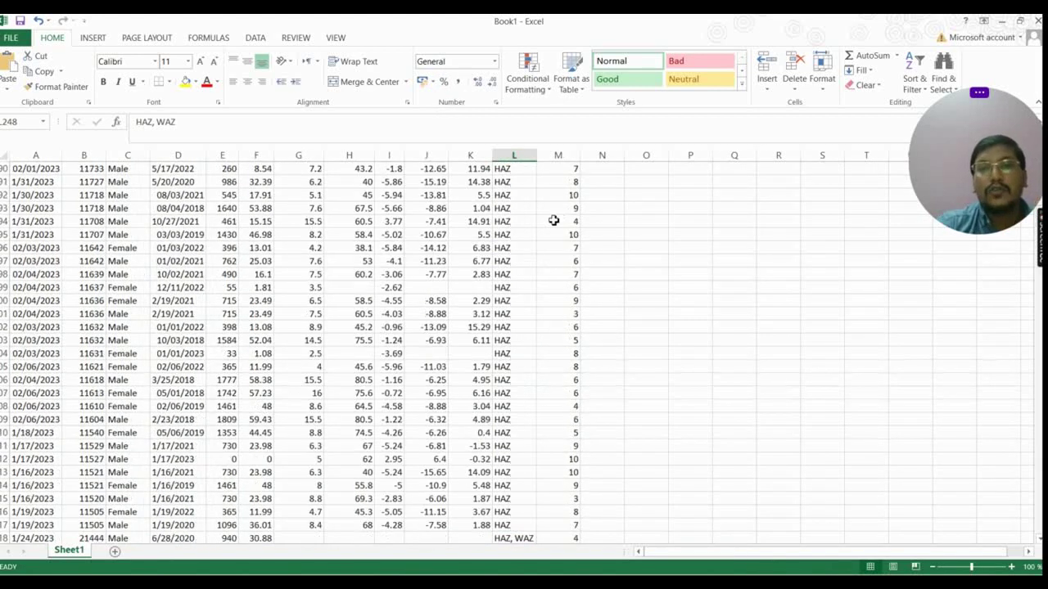
{"action": "scroll", "coordinate": [553, 221], "scroll_direction": "down", "scroll_amount": 20}
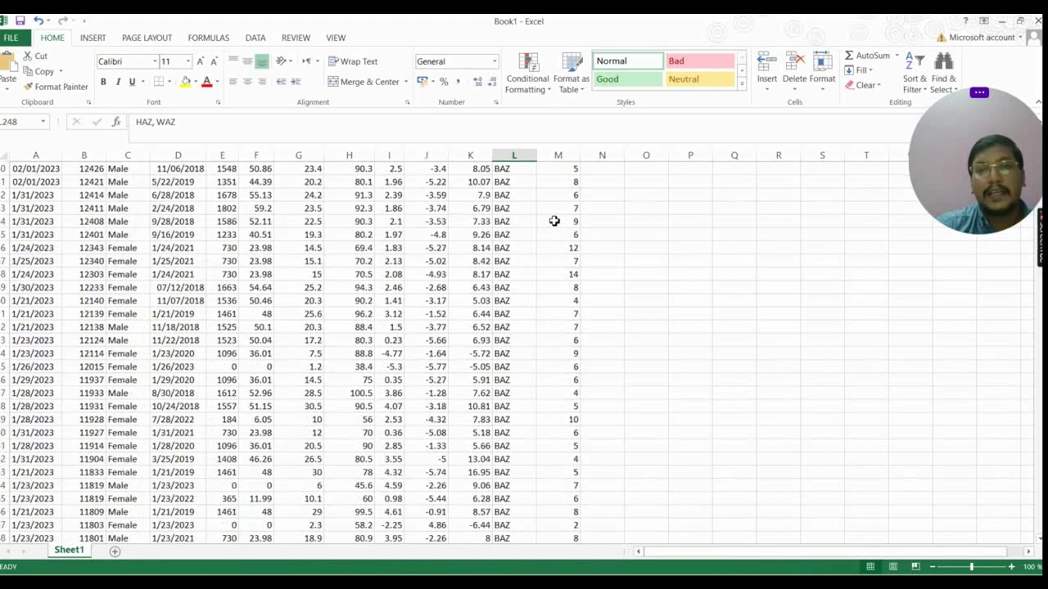
{"action": "scroll", "coordinate": [555, 221], "scroll_direction": "up", "scroll_amount": 2}
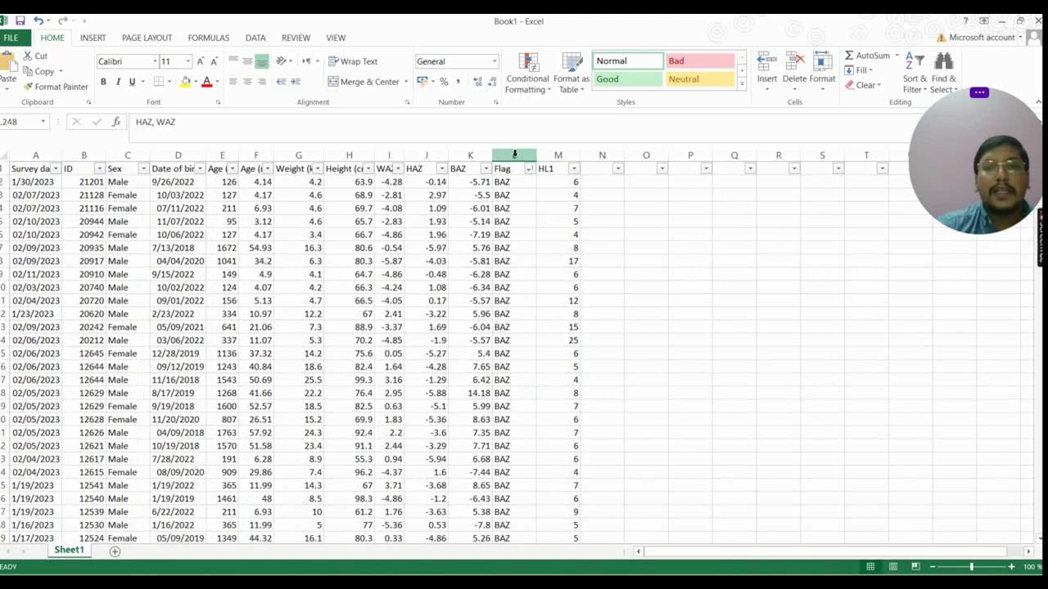
Step: Move the whole Flag column to column N, directly after the HL1 column
{"action": "left_click", "coordinate": [514, 154]}
{"action": "key", "text": "ctrl+c"}
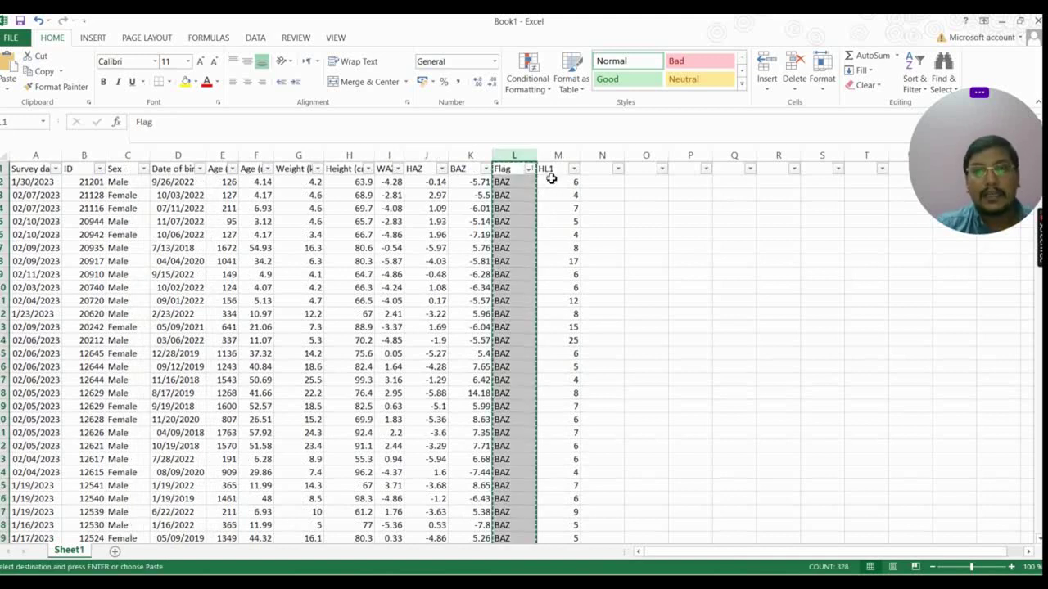
{"action": "left_click", "coordinate": [602, 155]}
{"action": "key", "text": "Return"}
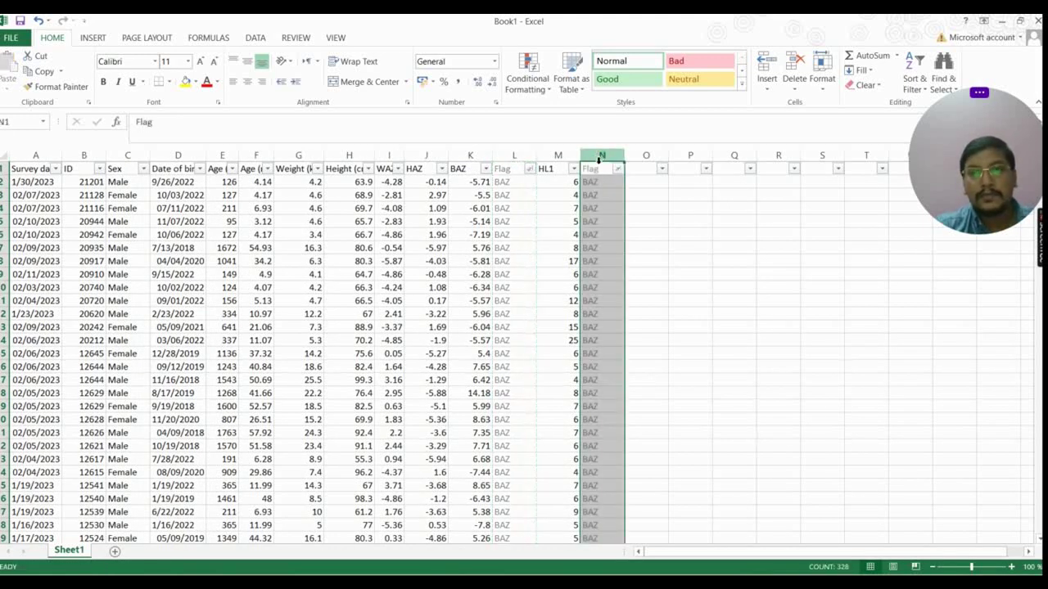
Step: Delete the empty column L between the BAZ and HL1 columns
{"action": "left_click", "coordinate": [516, 154]}
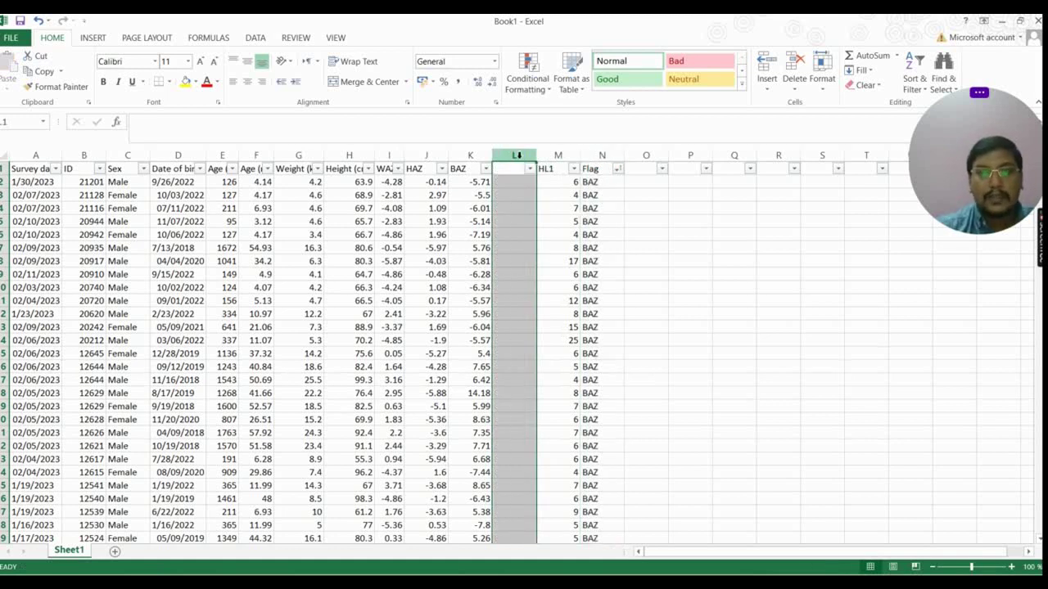
{"action": "key", "text": "ctrl+minus"}
{"action": "left_click", "coordinate": [644, 259]}
{"action": "scroll", "coordinate": [645, 253], "scroll_direction": "down", "scroll_amount": 7}
{"action": "scroll", "coordinate": [644, 253], "scroll_direction": "up", "scroll_amount": 7}
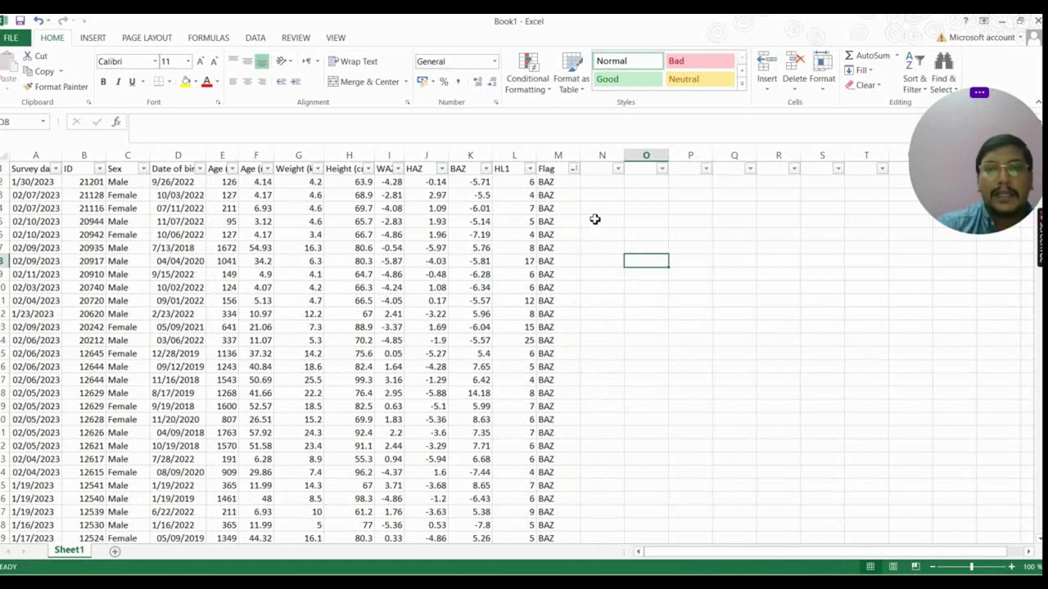
Step: Set up Text to Columns for all flag values from M2 down, as delimited data with tab and comma delimiters
{"action": "left_click", "coordinate": [566, 185]}
{"action": "key", "text": "ctrl+shift+Down"}
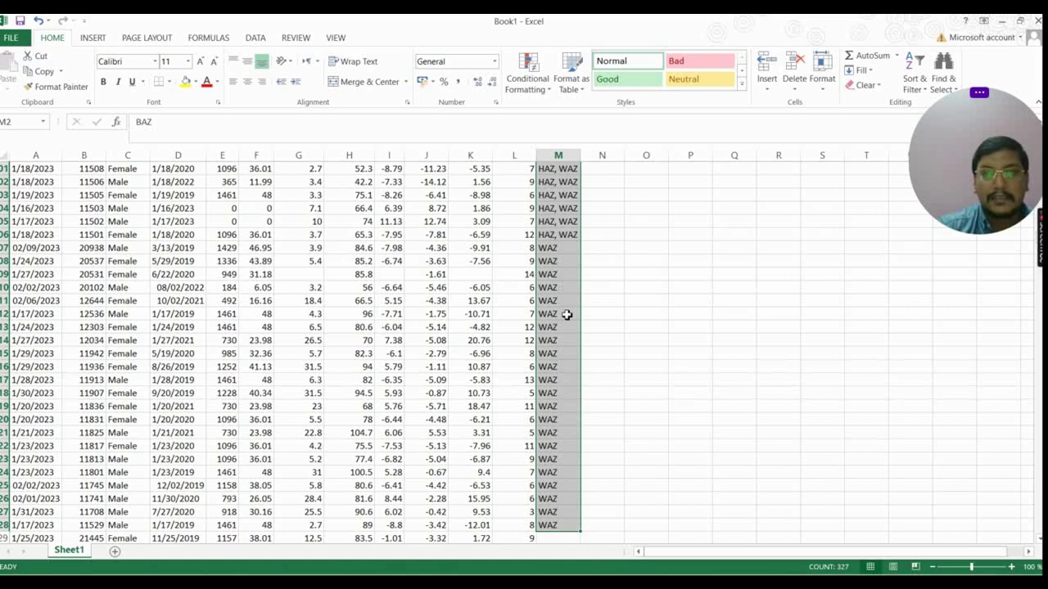
{"action": "scroll", "coordinate": [564, 314], "scroll_direction": "up", "scroll_amount": 15}
{"action": "scroll", "coordinate": [584, 272], "scroll_direction": "down", "scroll_amount": 20}
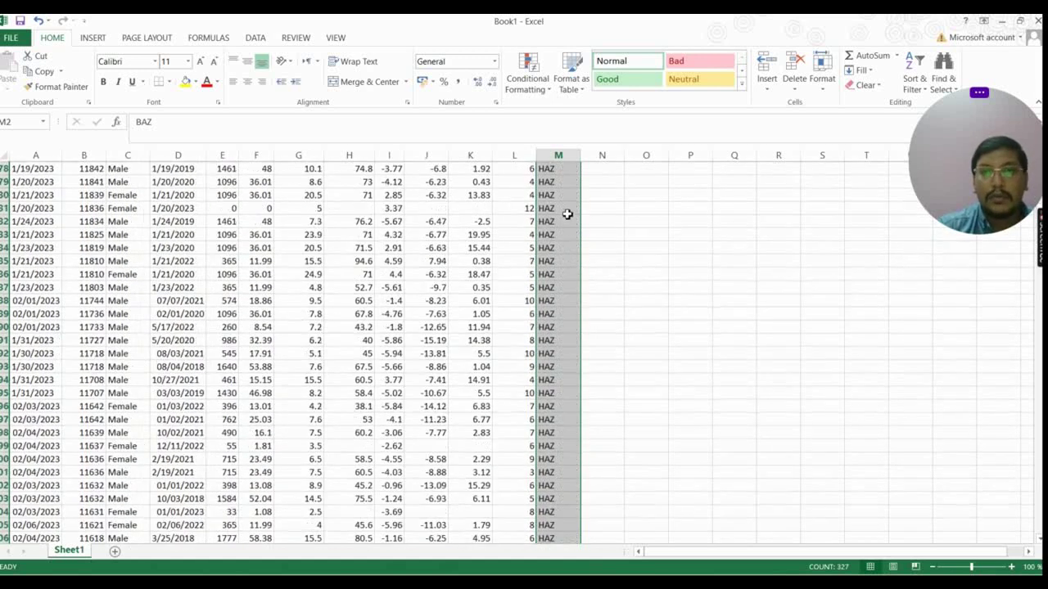
{"action": "scroll", "coordinate": [599, 197], "scroll_direction": "down", "scroll_amount": 15}
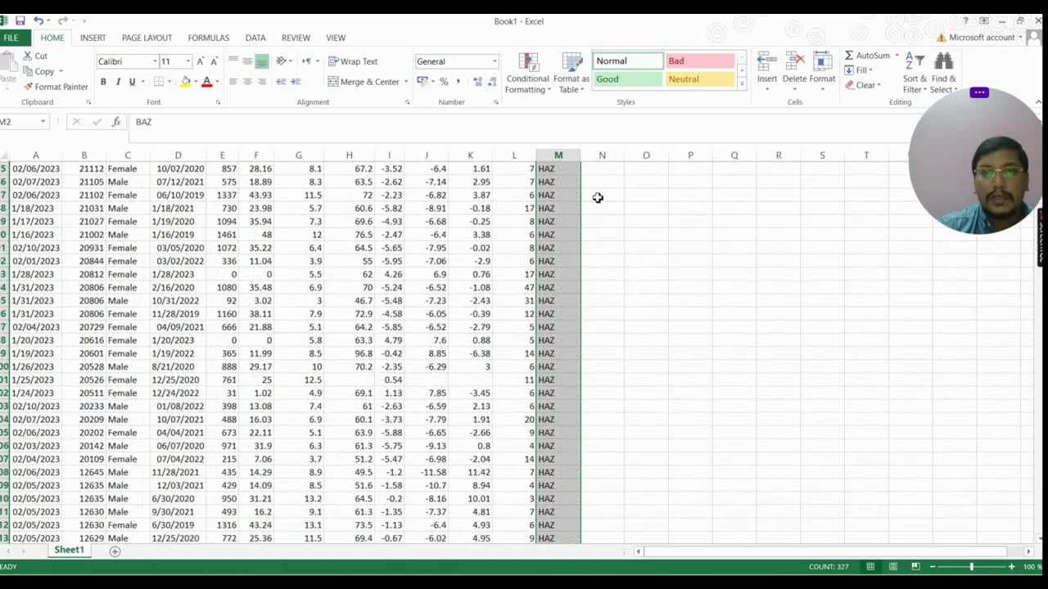
{"action": "scroll", "coordinate": [557, 246], "scroll_direction": "up", "scroll_amount": 20}
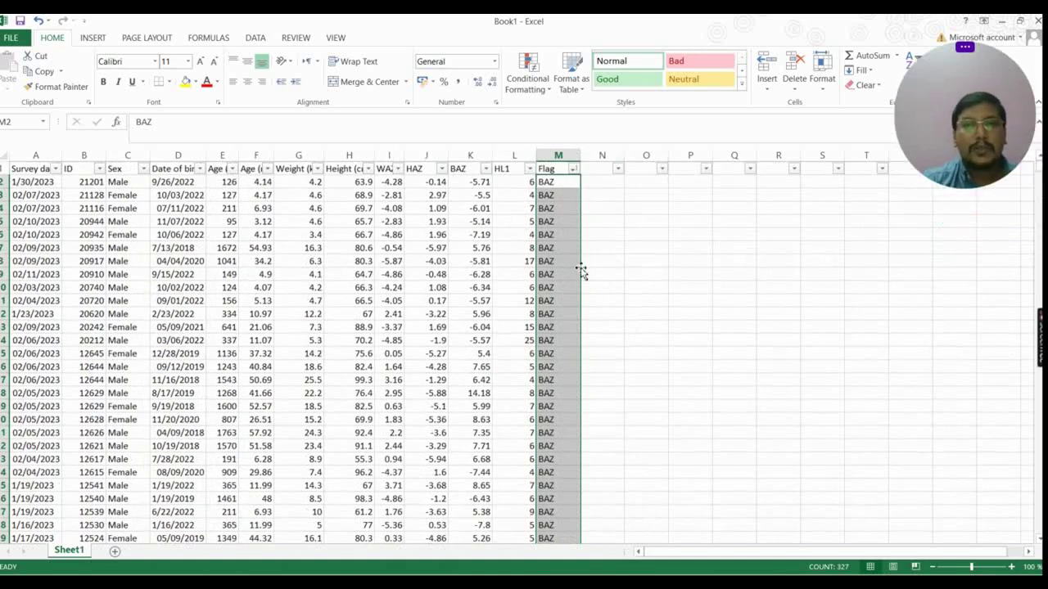
{"action": "key", "text": "ctrl+q"}
{"action": "left_click", "coordinate": [275, 41]}
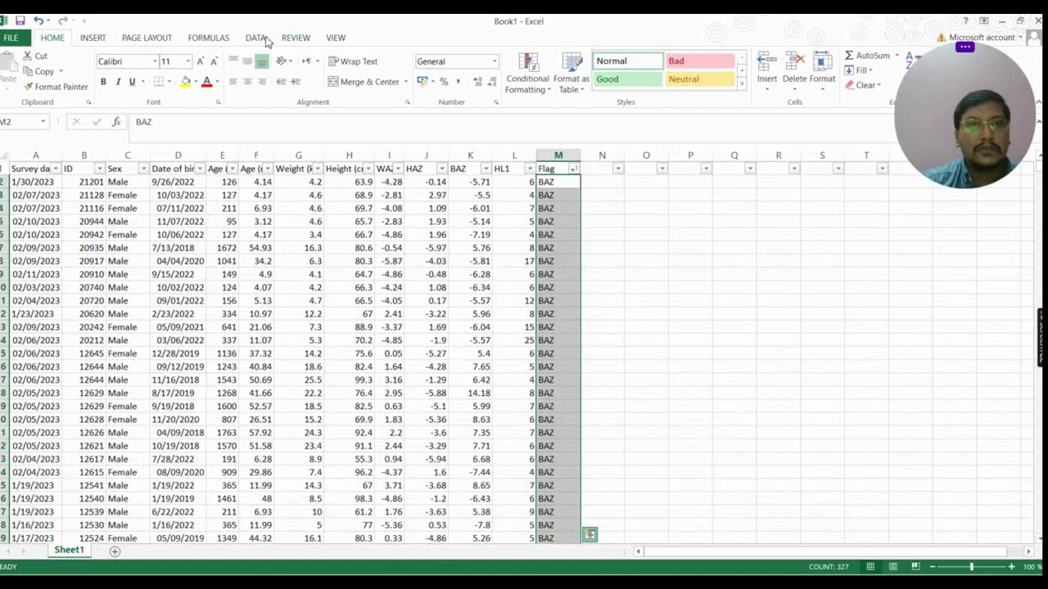
{"action": "left_click", "coordinate": [257, 38]}
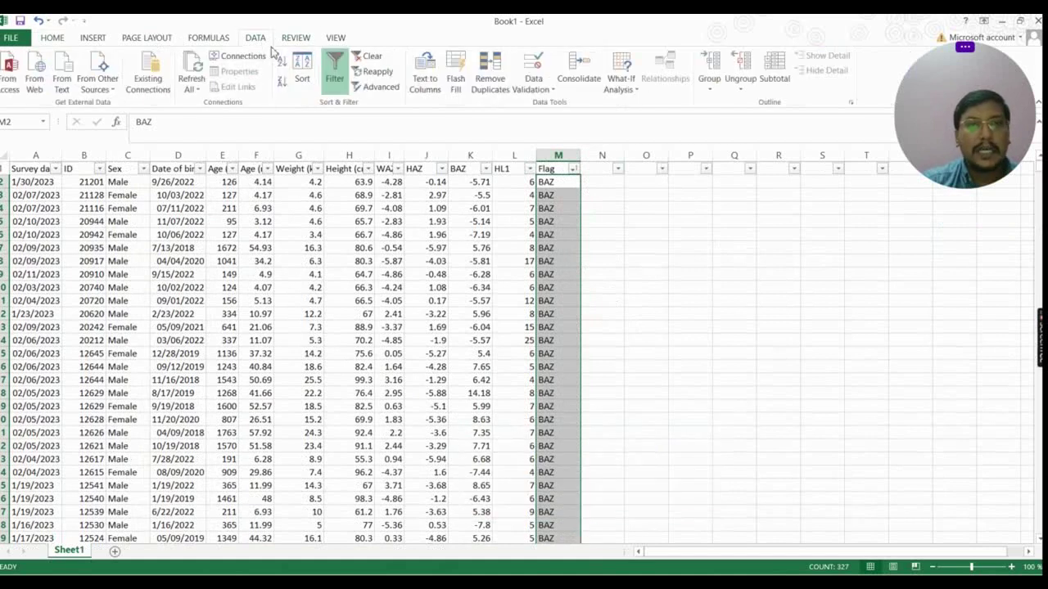
{"action": "left_click", "coordinate": [425, 91]}
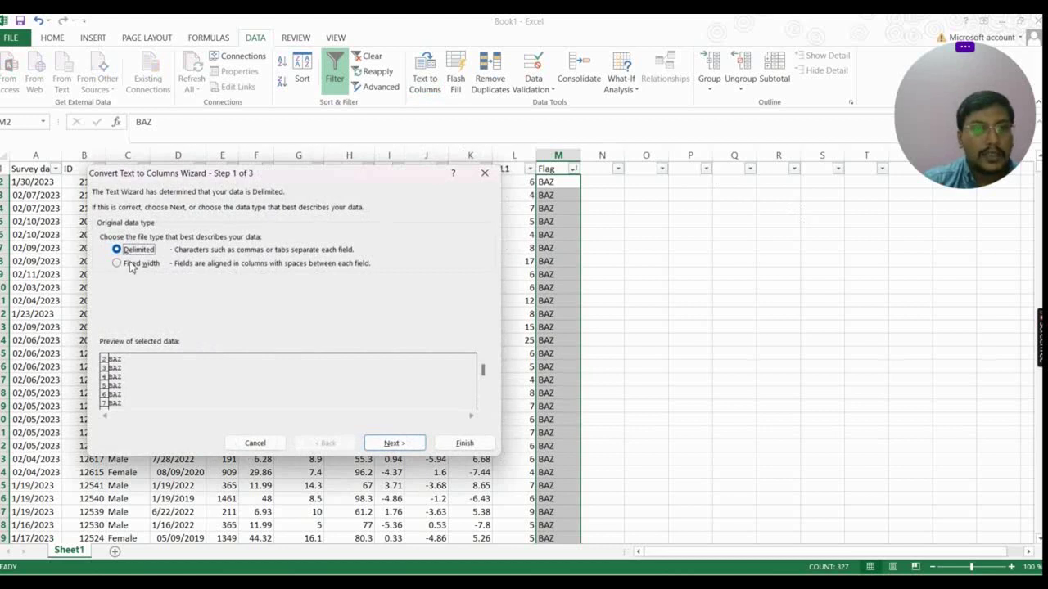
{"action": "left_click", "coordinate": [393, 443]}
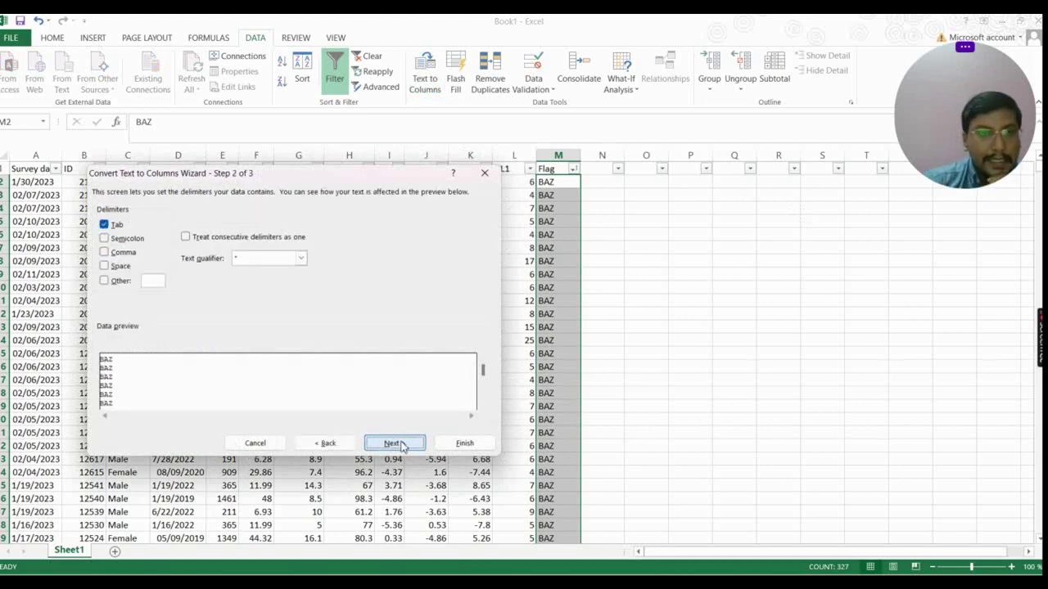
{"action": "left_click", "coordinate": [106, 253]}
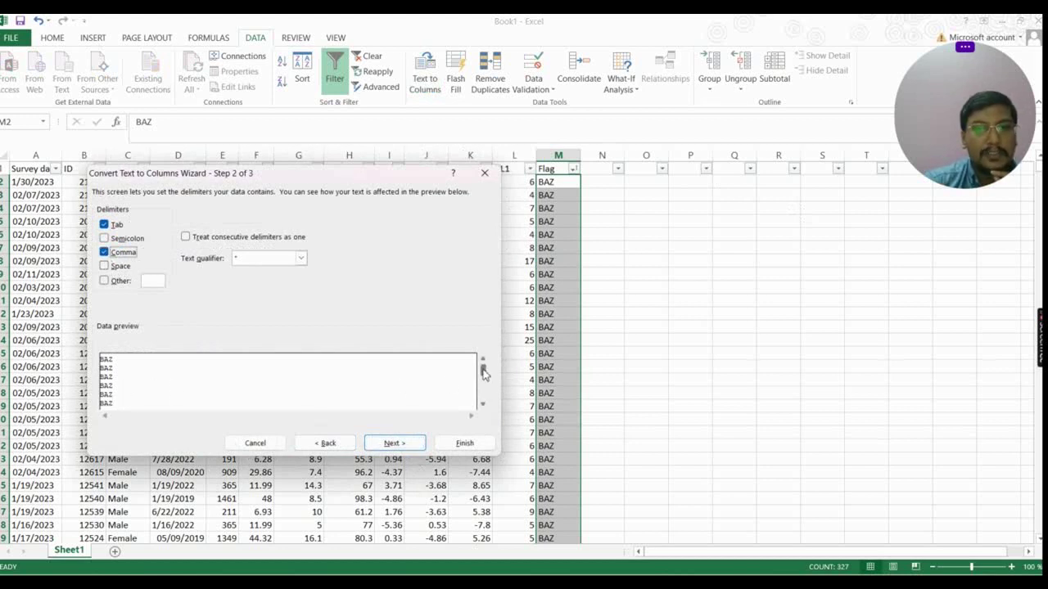
{"action": "left_click", "coordinate": [415, 443]}
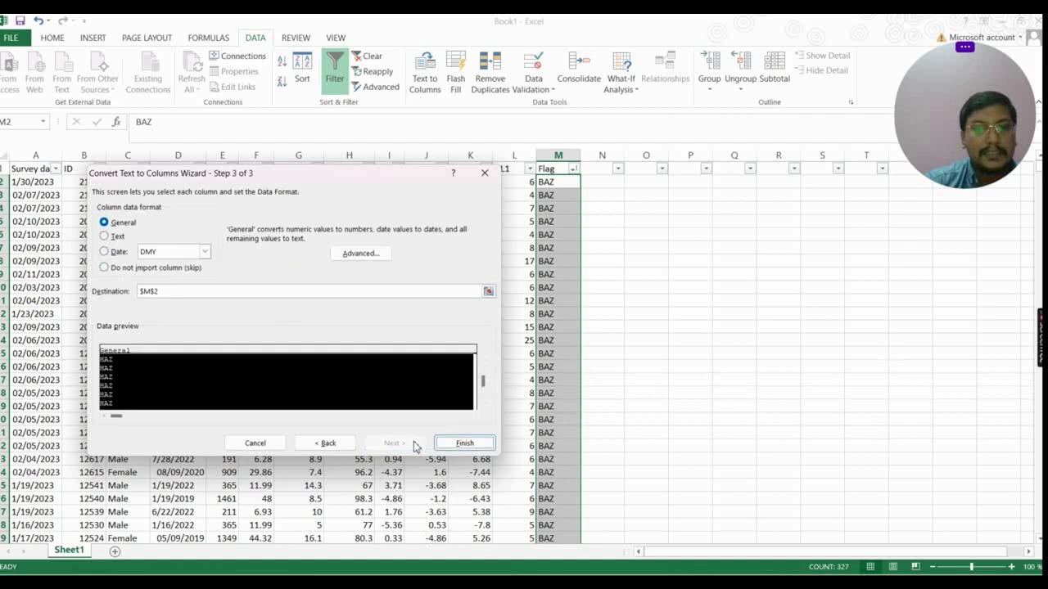
Step: Set the split's destination to cell N2 and finish the Text to Columns conversion
{"action": "left_click", "coordinate": [488, 293]}
{"action": "left_click", "coordinate": [614, 183]}
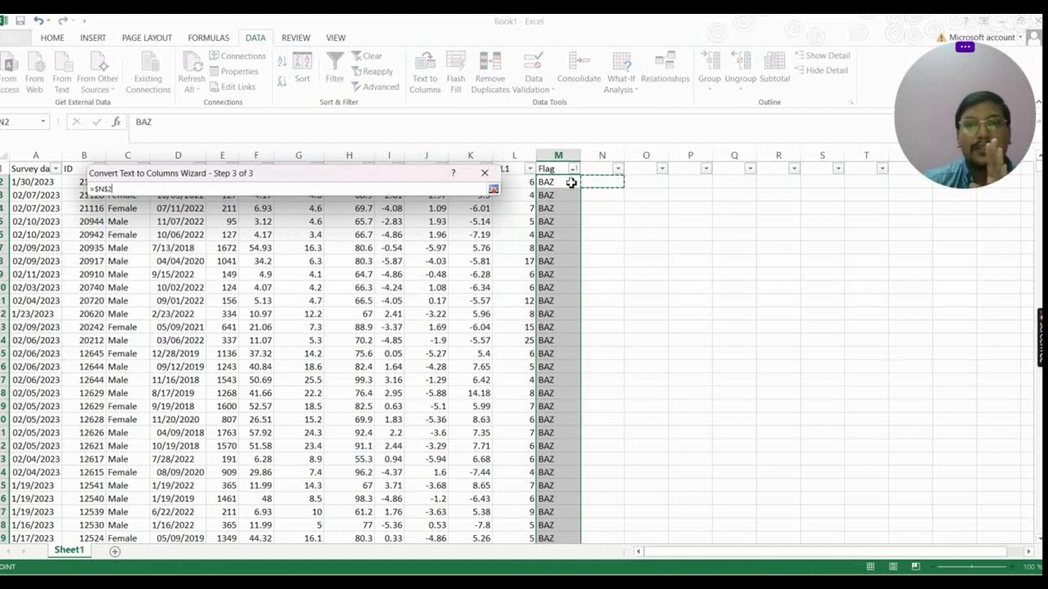
{"action": "left_click", "coordinate": [493, 191]}
{"action": "left_click", "coordinate": [455, 443]}
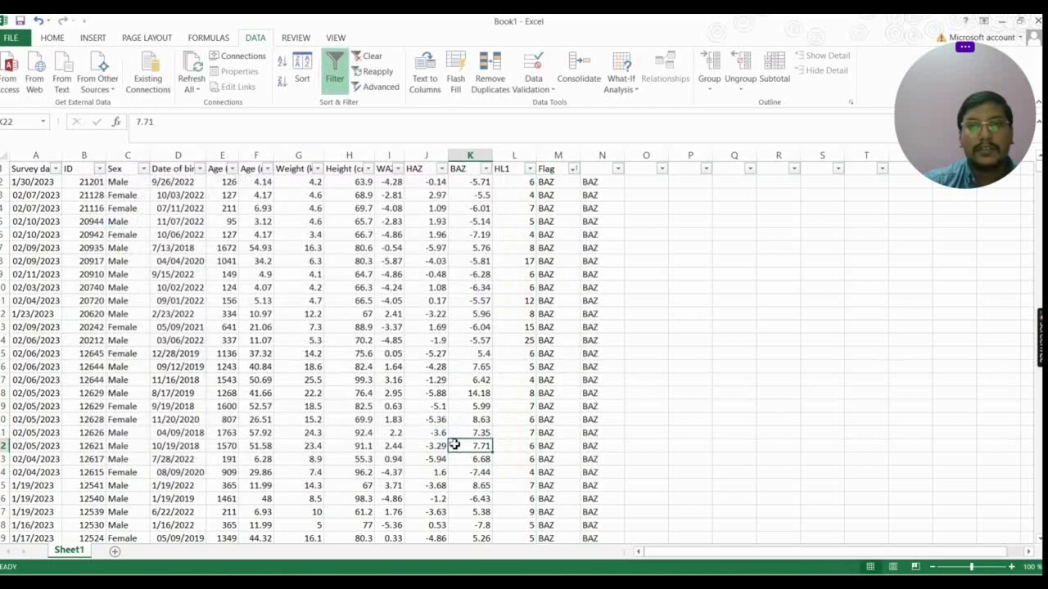
Step: Look through the rows to examine how the BAZ, HAZ and combined HAZ, WAZ flags are split into columns N and O
{"action": "scroll", "coordinate": [666, 424], "scroll_direction": "down", "scroll_amount": 15}
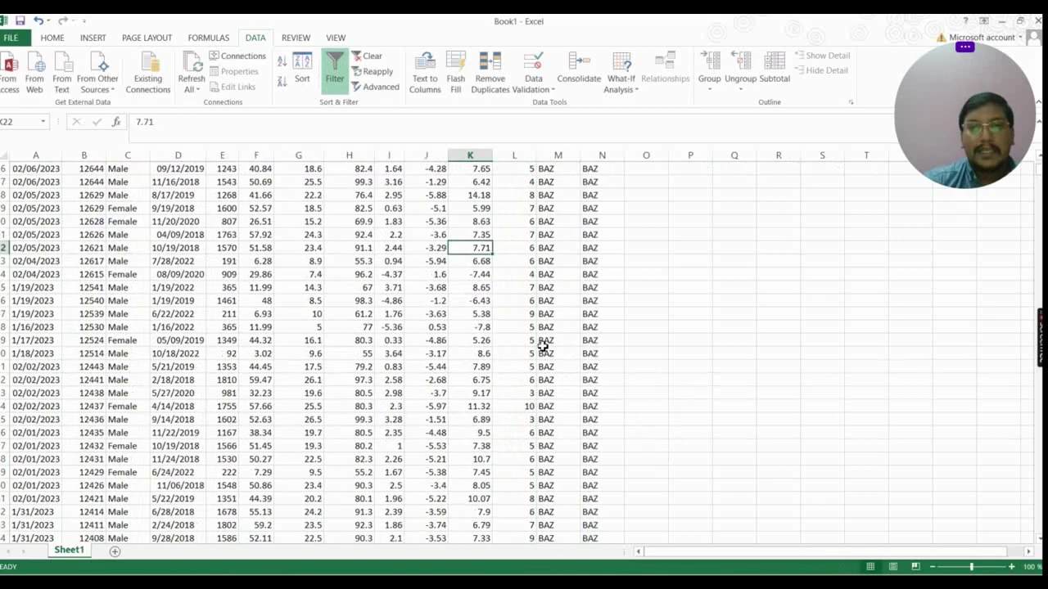
{"action": "scroll", "coordinate": [727, 371], "scroll_direction": "down", "scroll_amount": 15}
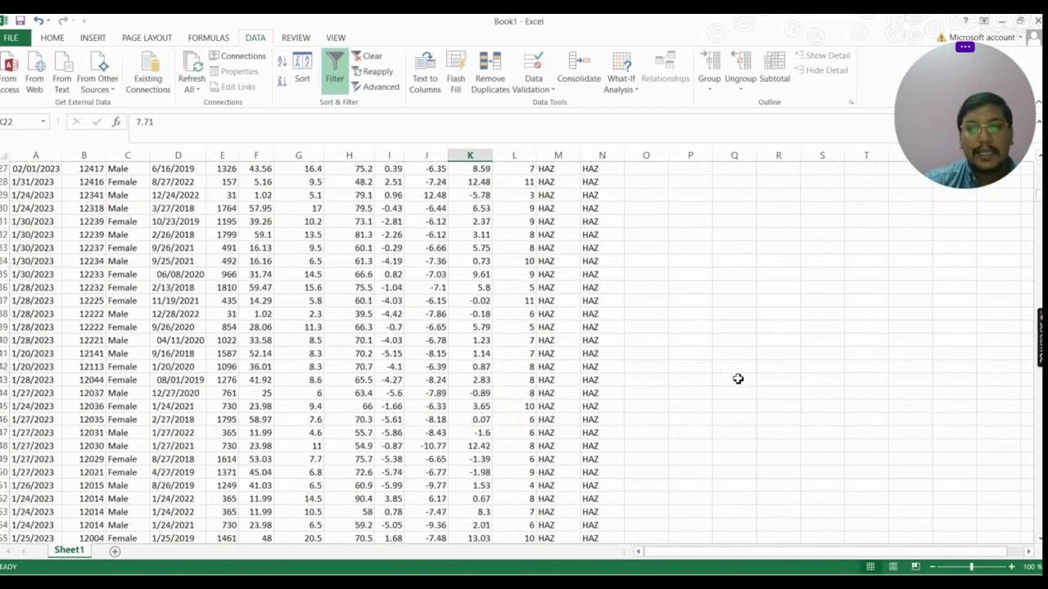
{"action": "scroll", "coordinate": [737, 382], "scroll_direction": "down", "scroll_amount": 15}
{"action": "scroll", "coordinate": [741, 380], "scroll_direction": "up", "scroll_amount": 6}
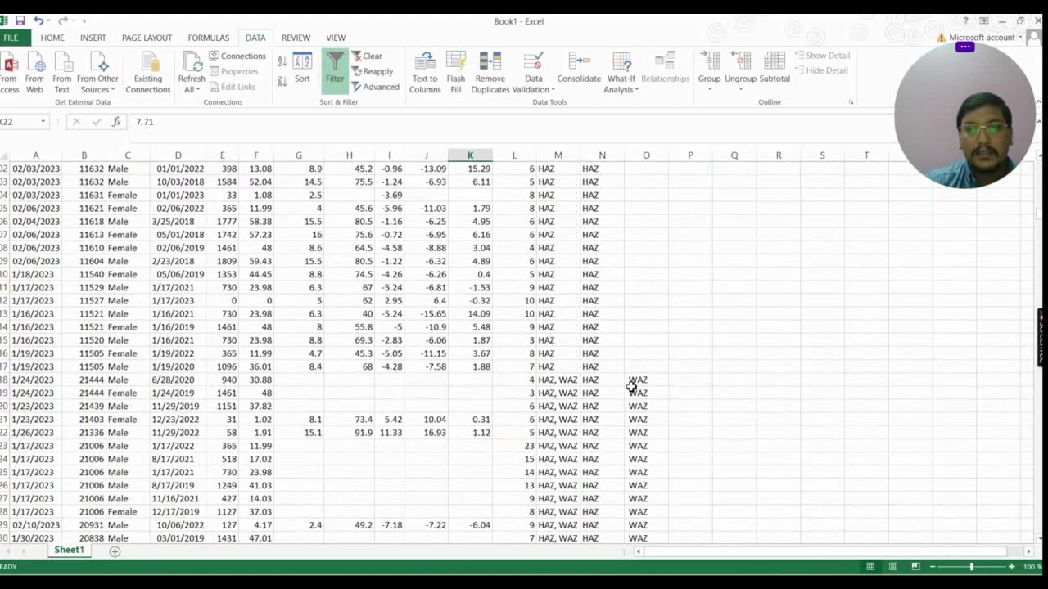
{"action": "scroll", "coordinate": [634, 384], "scroll_direction": "down", "scroll_amount": 20}
{"action": "scroll", "coordinate": [663, 382], "scroll_direction": "down", "scroll_amount": 20}
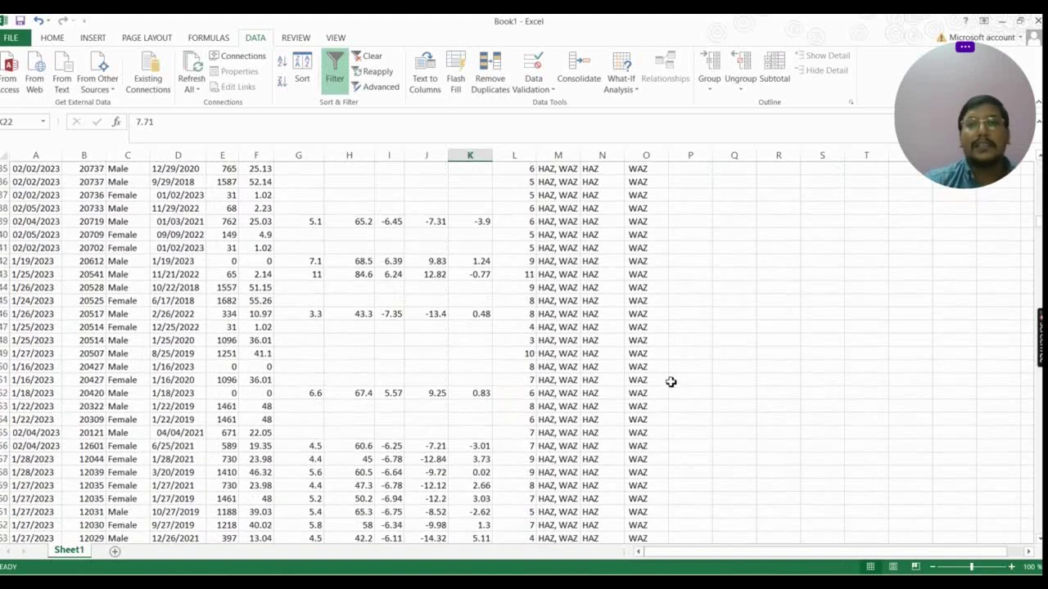
{"action": "scroll", "coordinate": [941, 328], "scroll_direction": "up", "scroll_amount": 20}
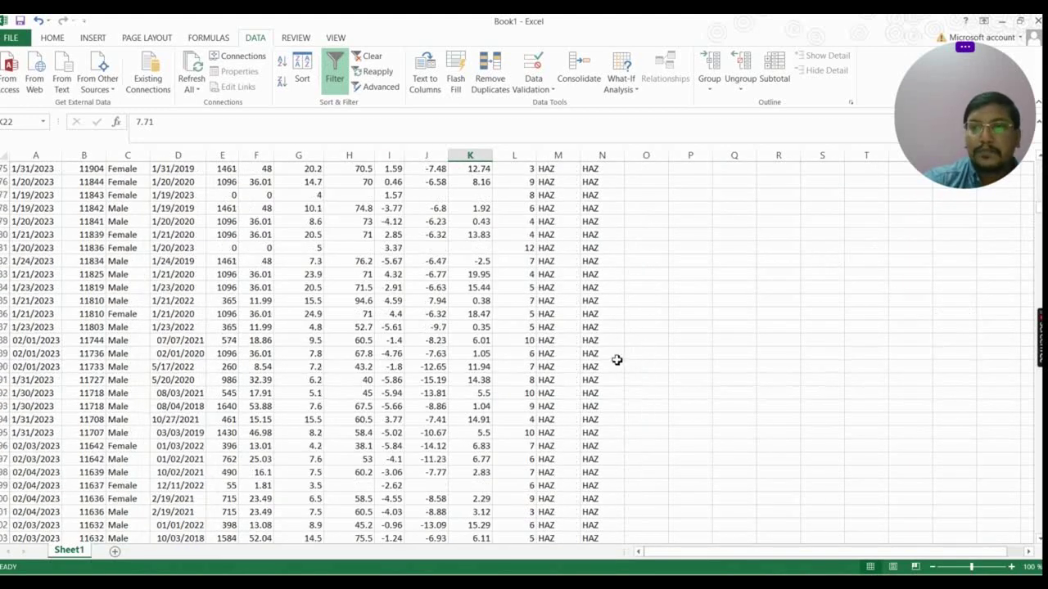
{"action": "scroll", "coordinate": [600, 363], "scroll_direction": "down", "scroll_amount": 20}
{"action": "scroll", "coordinate": [647, 369], "scroll_direction": "up", "scroll_amount": 20}
{"action": "scroll", "coordinate": [647, 369], "scroll_direction": "down", "scroll_amount": 15}
{"action": "scroll", "coordinate": [659, 365], "scroll_direction": "up", "scroll_amount": 20}
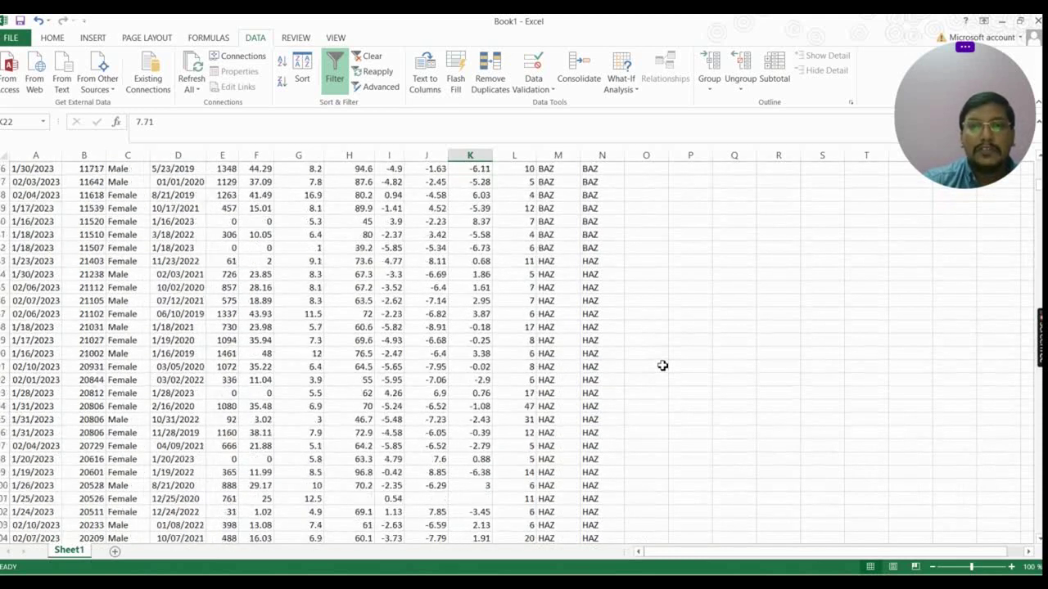
{"action": "scroll", "coordinate": [663, 363], "scroll_direction": "up", "scroll_amount": 7}
{"action": "scroll", "coordinate": [1038, 177], "scroll_direction": "up", "scroll_amount": 3}
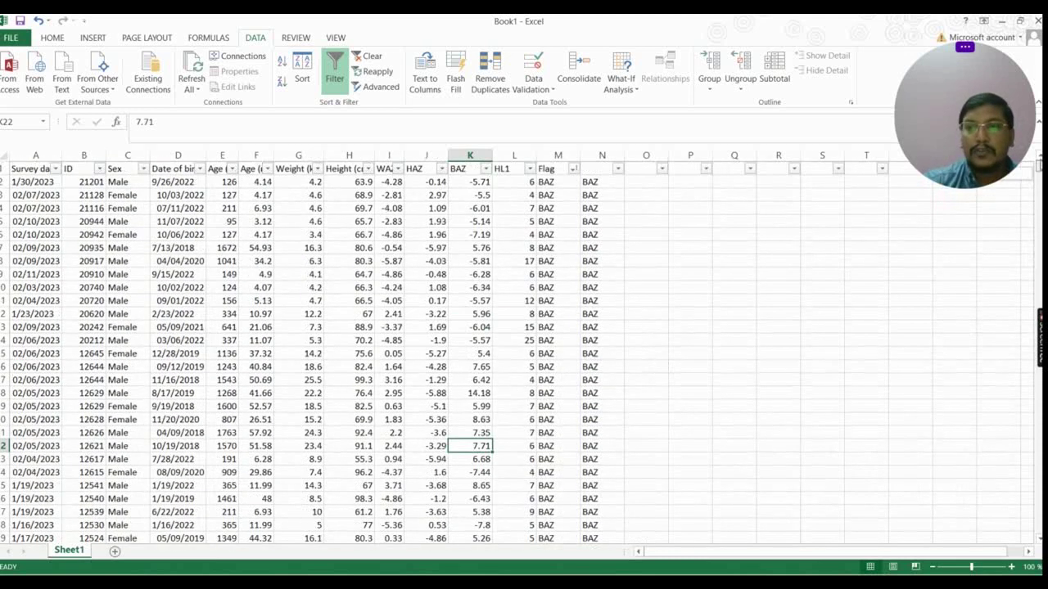
Step: Enter the column headings WAZ in P1, HAZ in Q1 and WHZ in R1
{"action": "left_click", "coordinate": [596, 170]}
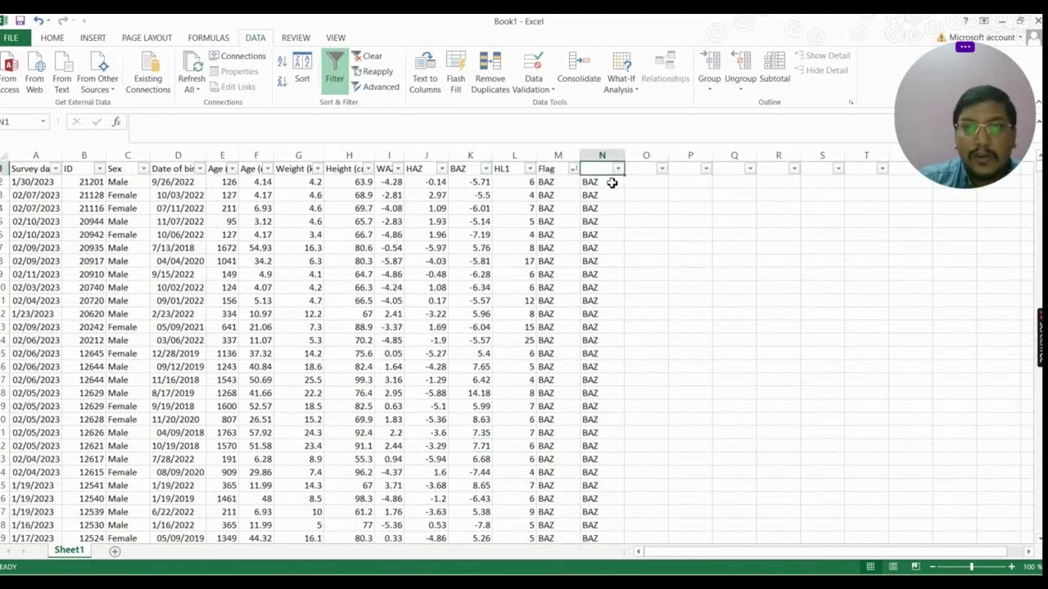
{"action": "left_click", "coordinate": [648, 170]}
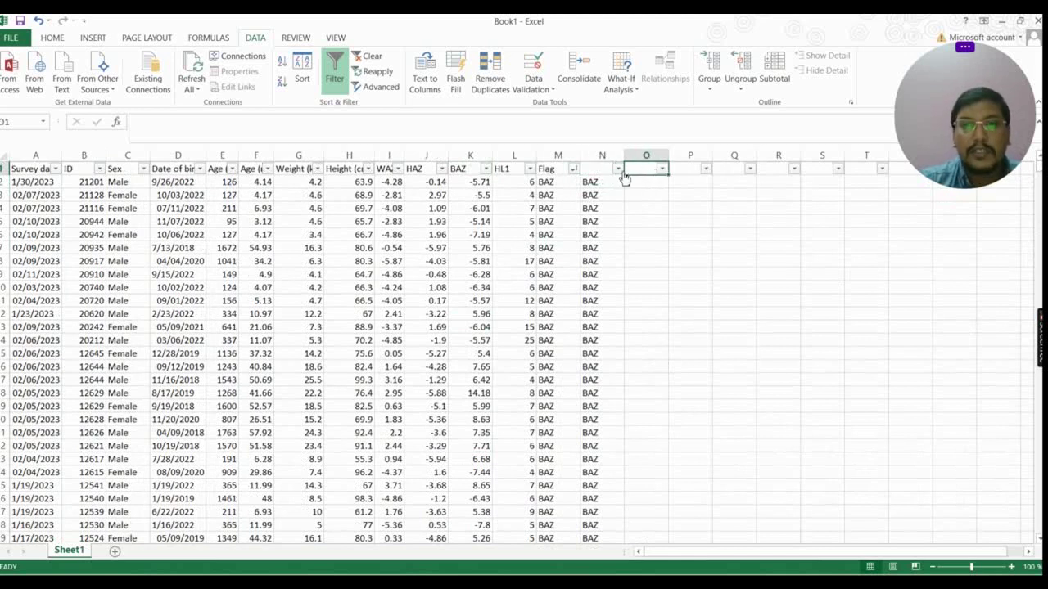
{"action": "left_click", "coordinate": [690, 172]}
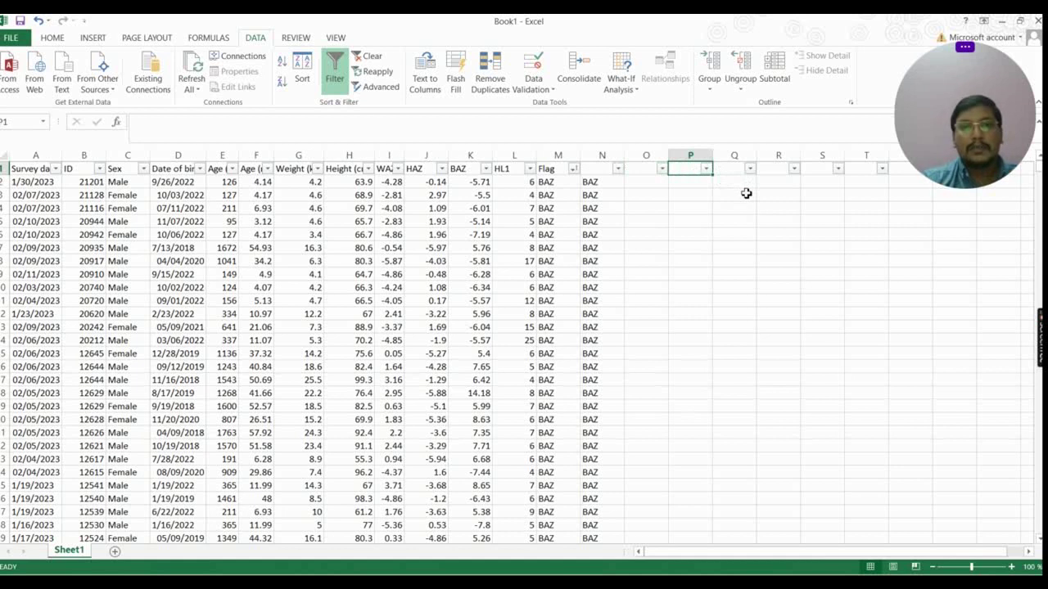
{"action": "type", "text": "WAZ"}
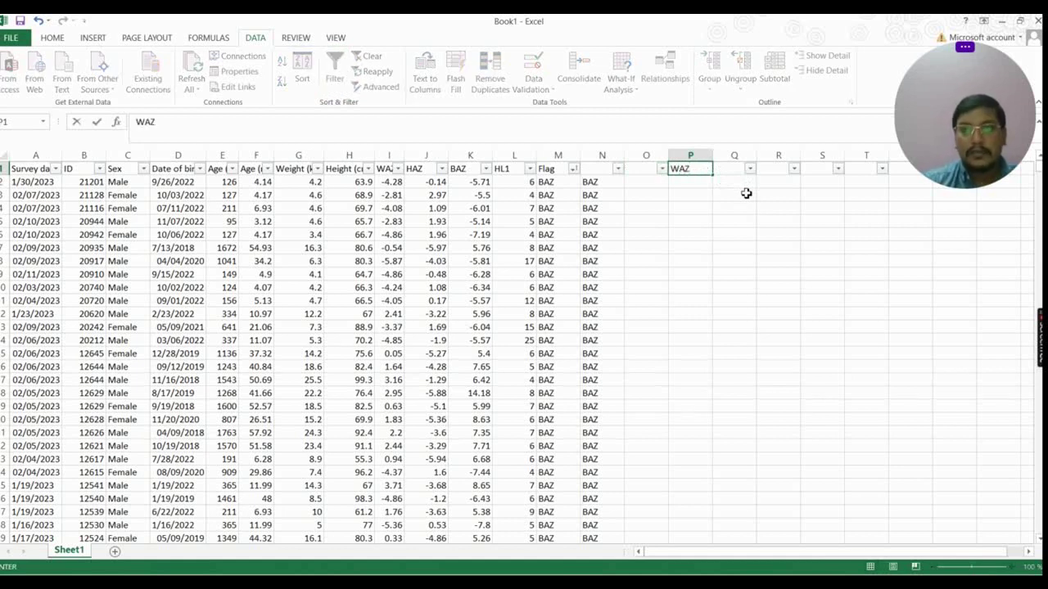
{"action": "key", "text": "Tab"}
{"action": "type", "text": "HA"}
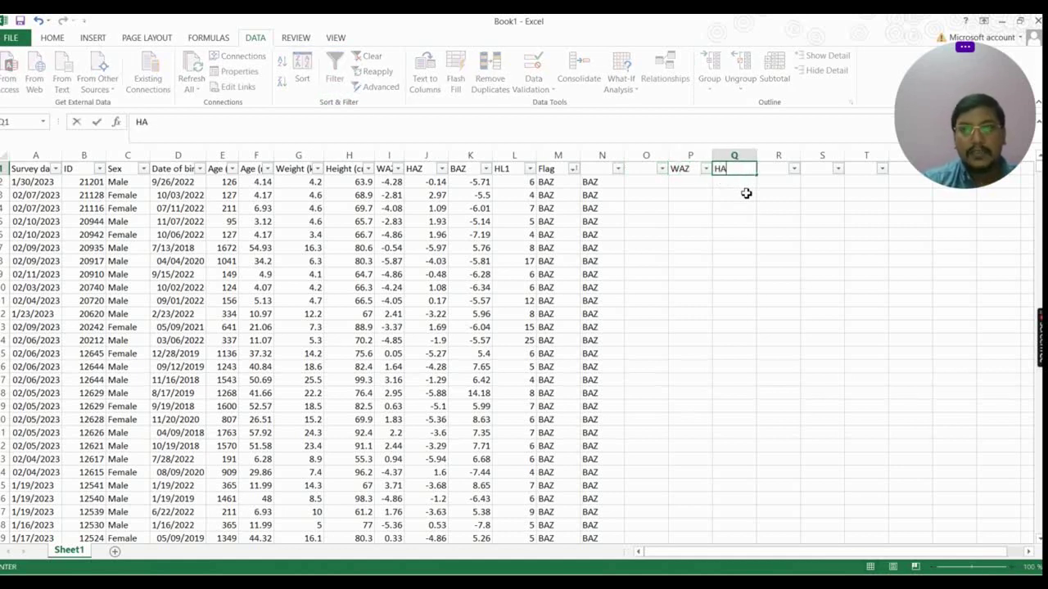
{"action": "key", "text": "Tab"}
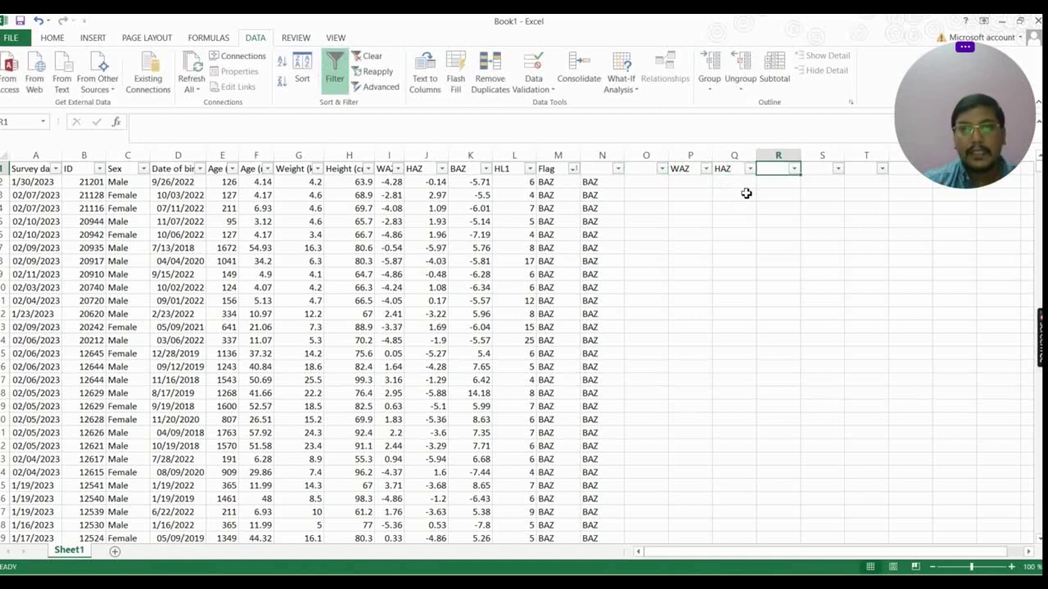
{"action": "type", "text": "WH"}
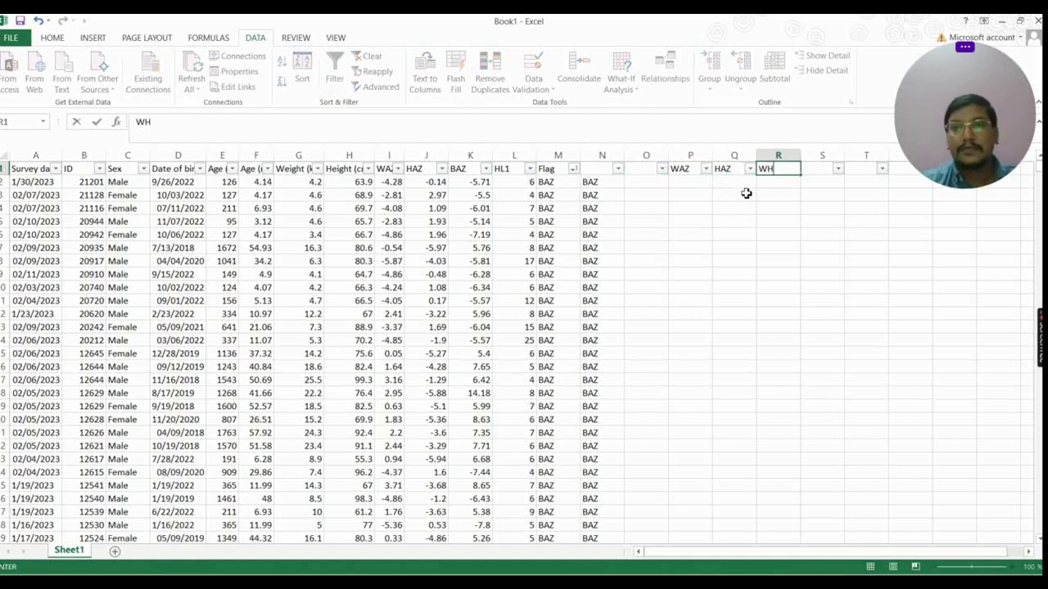
{"action": "key", "text": "super"}
{"action": "left_click", "coordinate": [751, 190]}
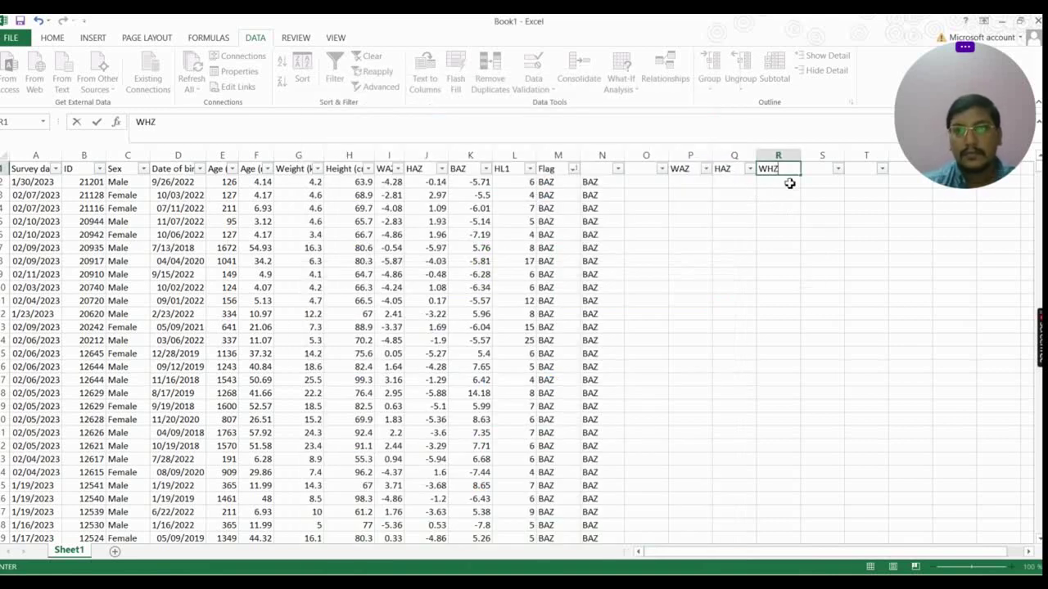
{"action": "left_click", "coordinate": [819, 207]}
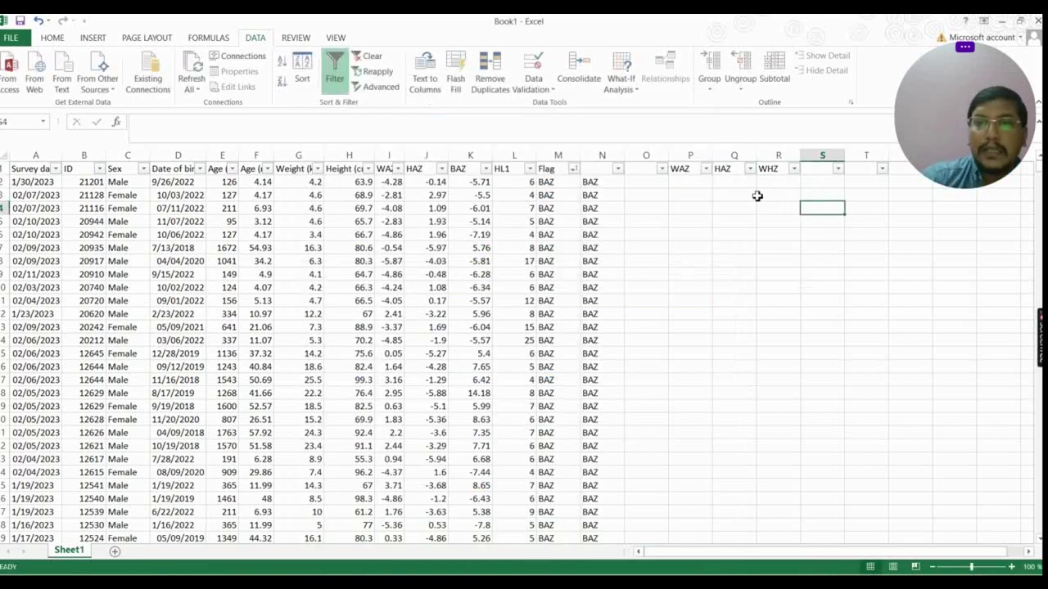
Step: Sort the records by the split flags in column N from A to Z
{"action": "left_click", "coordinate": [607, 170]}
{"action": "left_click", "coordinate": [646, 171]}
{"action": "left_click", "coordinate": [615, 178]}
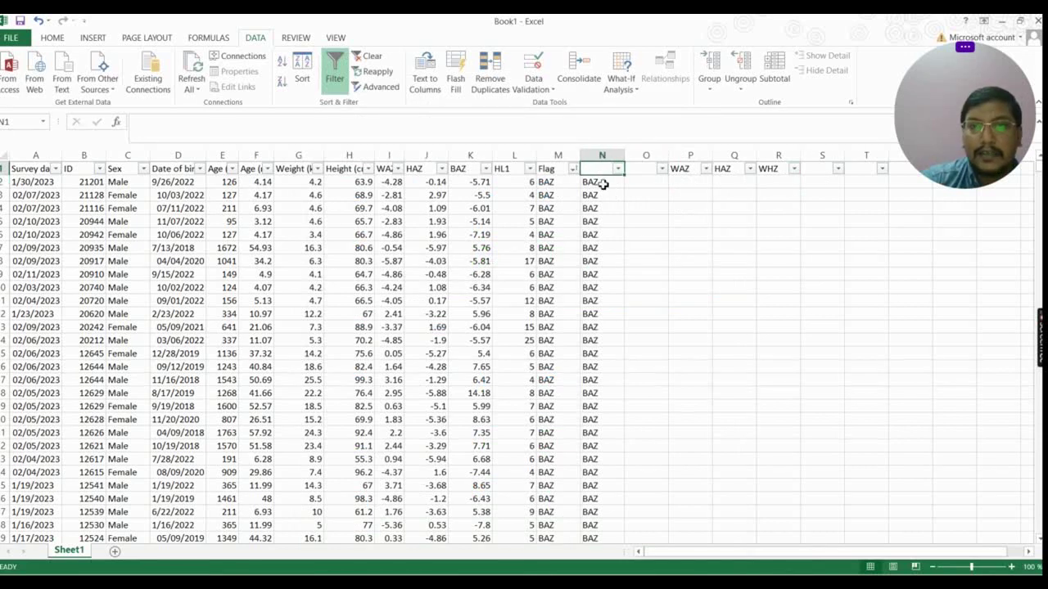
{"action": "left_click", "coordinate": [700, 260]}
{"action": "left_click", "coordinate": [619, 169]}
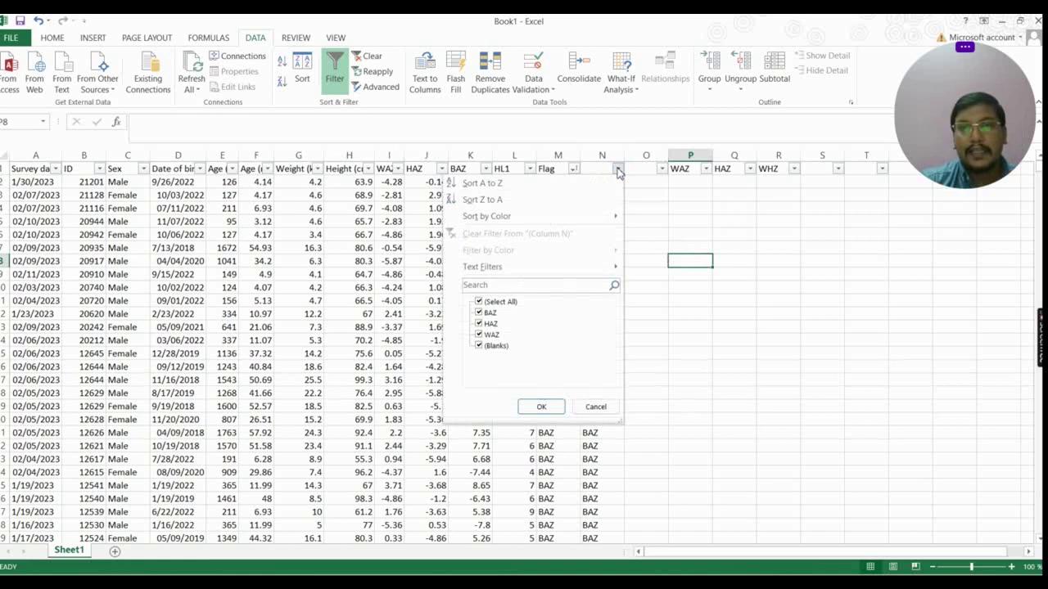
{"action": "left_click", "coordinate": [536, 186]}
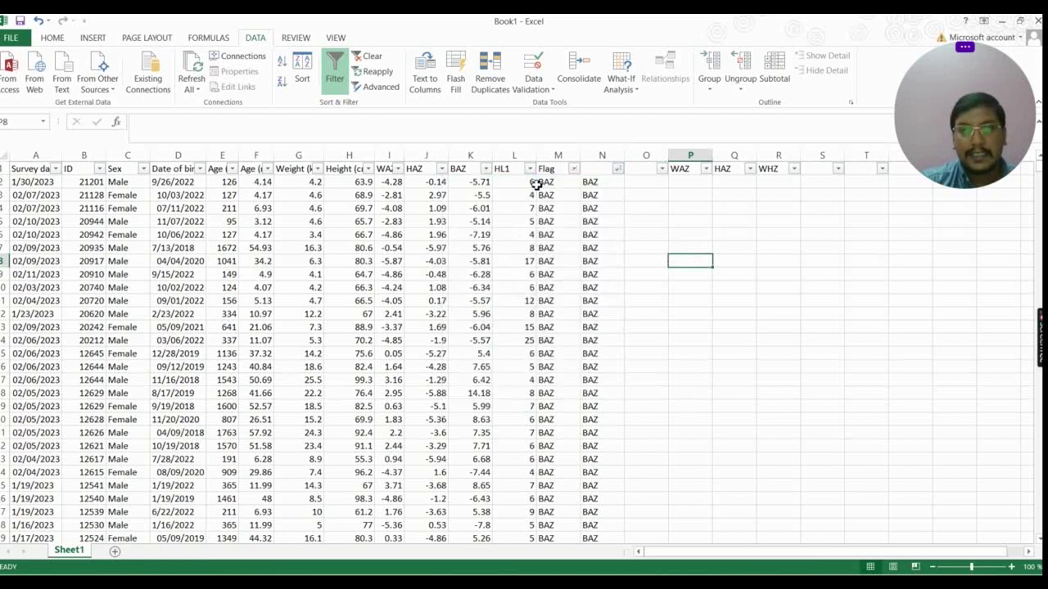
{"action": "left_click", "coordinate": [639, 194]}
Step: Move the block of BAZ flags in cells N2 to N82 into the WHZ column, starting at cell R2
{"action": "left_click", "coordinate": [595, 183]}
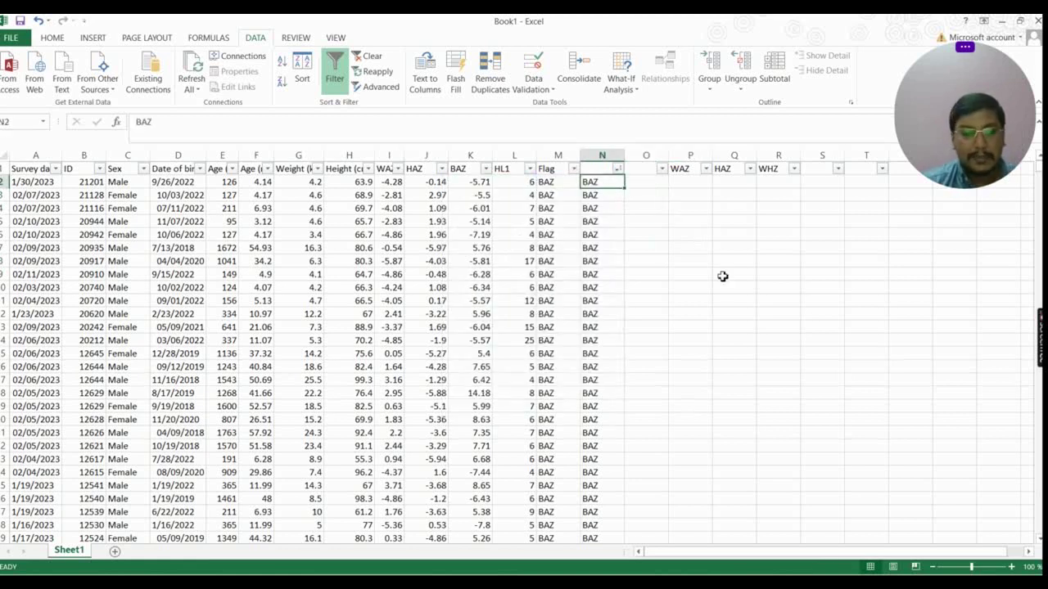
{"action": "key", "text": "shift+Down"}
{"action": "key", "text": "shift+Down"}
{"action": "key", "text": "shift+Down"}
{"action": "key", "text": "shift+Down"}
{"action": "key", "text": "shift+Down"}
{"action": "key", "text": "shift+Down"}
{"action": "key", "text": "shift+Down"}
{"action": "key", "text": "shift+Down"}
{"action": "key", "text": "shift+Down"}
{"action": "key", "text": "shift+Down"}
{"action": "key", "text": "shift+Down"}
{"action": "key", "text": "shift+Down"}
{"action": "key", "text": "shift+Down"}
{"action": "key", "text": "shift+Down"}
{"action": "key", "text": "shift+Down"}
{"action": "key", "text": "shift+Down"}
{"action": "key", "text": "shift+Down"}
{"action": "key", "text": "shift+Down"}
{"action": "key", "text": "shift+Down"}
{"action": "key", "text": "shift+Down"}
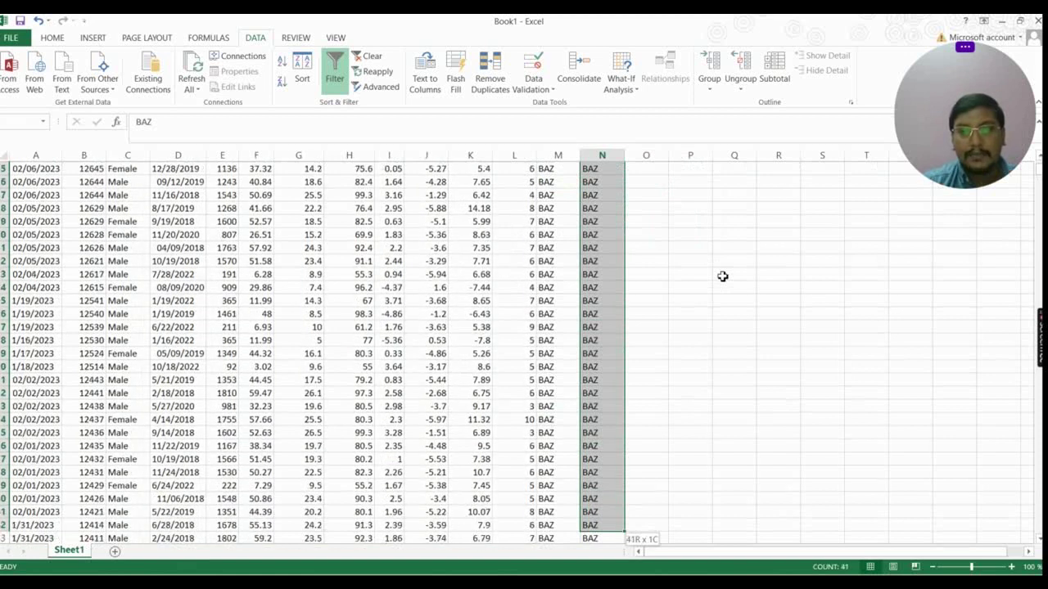
{"action": "key", "text": "shift+Down"}
{"action": "key", "text": "shift+Down"}
{"action": "key", "text": "shift+Down"}
{"action": "key", "text": "shift+Down"}
{"action": "key", "text": "shift+Down"}
{"action": "key", "text": "shift+Down"}
{"action": "key", "text": "shift+Down"}
{"action": "key", "text": "shift+Down"}
{"action": "key", "text": "shift+Down"}
{"action": "key", "text": "shift+Down"}
{"action": "key", "text": "shift+Down"}
{"action": "key", "text": "shift+Down"}
{"action": "key", "text": "shift+Down"}
{"action": "key", "text": "shift+Down"}
{"action": "key", "text": "shift+Down"}
{"action": "key", "text": "shift+Down"}
{"action": "key", "text": "shift+Down"}
{"action": "key", "text": "shift+Down"}
{"action": "key", "text": "shift+Down"}
{"action": "key", "text": "shift+Down"}
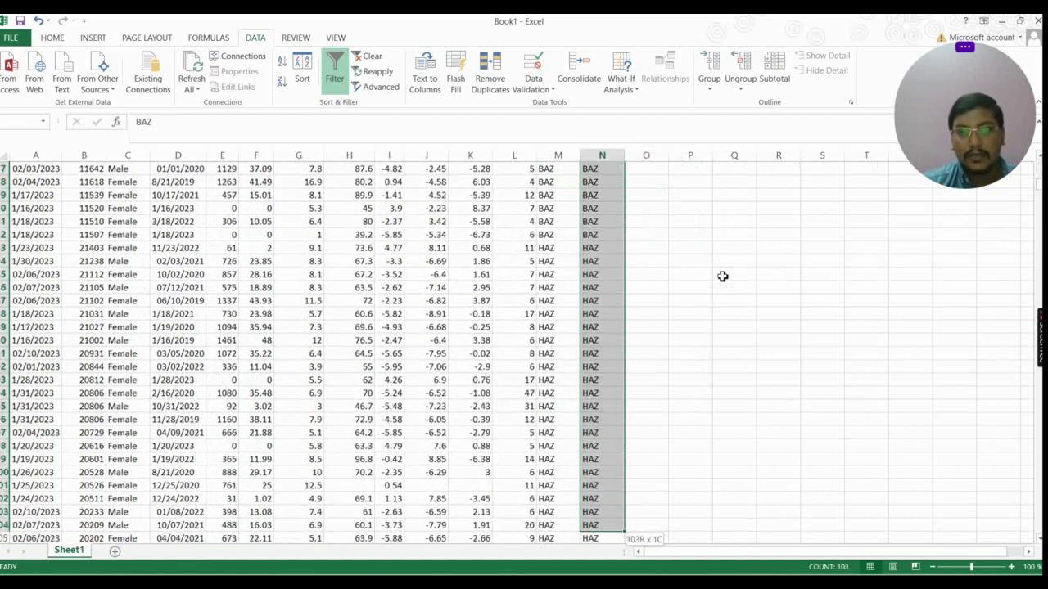
{"action": "key", "text": "shift+Up"}
{"action": "key", "text": "shift+Up"}
{"action": "key", "text": "shift+Up"}
{"action": "key", "text": "shift+Up"}
{"action": "key", "text": "shift+Up"}
{"action": "key", "text": "shift+Up"}
{"action": "key", "text": "shift+Up"}
{"action": "key", "text": "shift+Up"}
{"action": "key", "text": "shift+Up"}
{"action": "key", "text": "shift+Up"}
{"action": "key", "text": "shift+Up"}
{"action": "key", "text": "shift+Up"}
{"action": "key", "text": "shift+Up"}
{"action": "key", "text": "shift+Up"}
{"action": "key", "text": "shift+Up"}
{"action": "key", "text": "shift+Up"}
{"action": "key", "text": "shift+Up"}
{"action": "key", "text": "shift+Up"}
{"action": "key", "text": "shift+Up"}
{"action": "key", "text": "shift+Up"}
{"action": "key", "text": "shift+Down"}
{"action": "scroll", "coordinate": [731, 323], "scroll_direction": "up", "scroll_amount": 6}
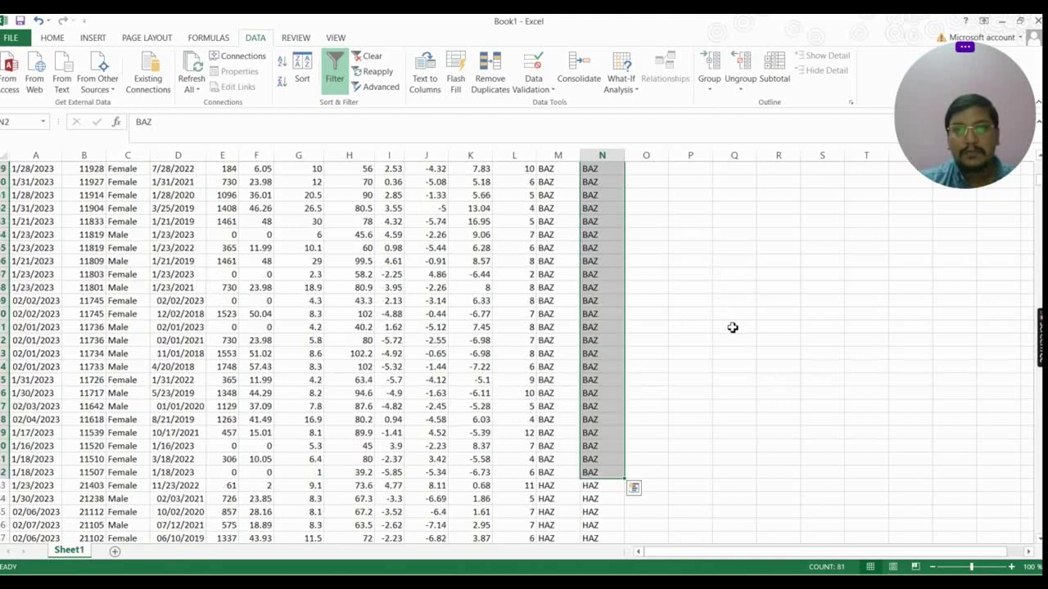
{"action": "key", "text": "ctrl+c"}
{"action": "scroll", "coordinate": [730, 325], "scroll_direction": "up", "scroll_amount": 19}
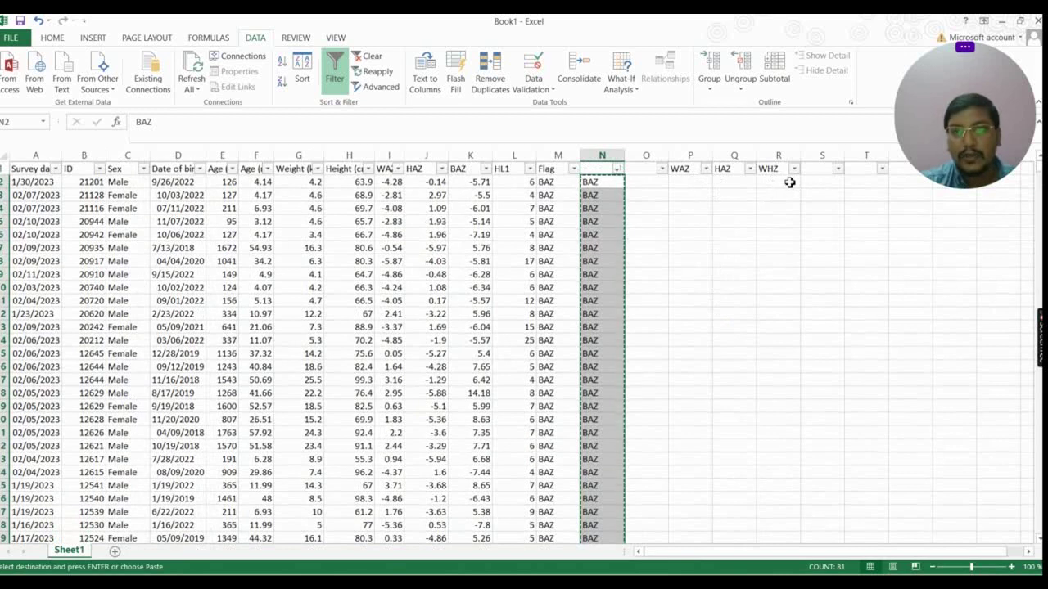
{"action": "left_click", "coordinate": [788, 182]}
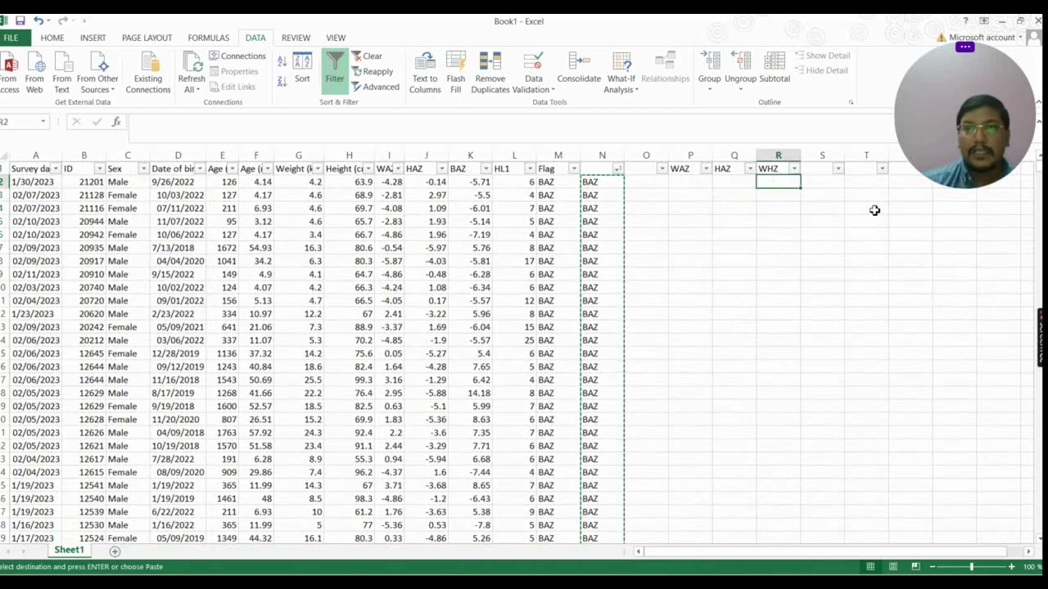
{"action": "key", "text": "Return"}
Step: Move the block of HAZ flags in cells N83 to N306 into the HAZ column, starting at cell Q83
{"action": "scroll", "coordinate": [589, 200], "scroll_direction": "down", "scroll_amount": 20}
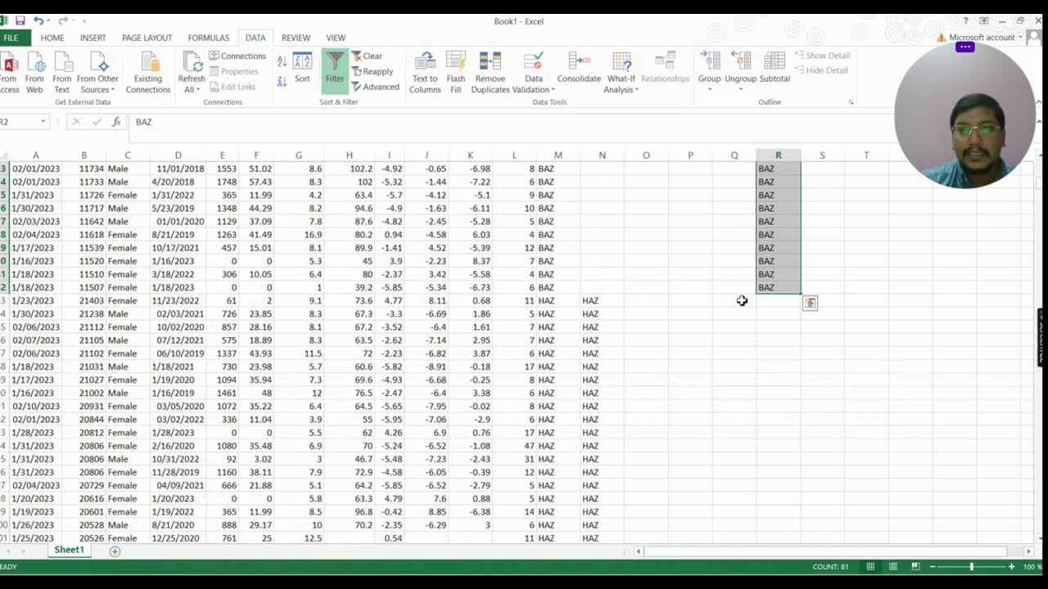
{"action": "left_click", "coordinate": [603, 301]}
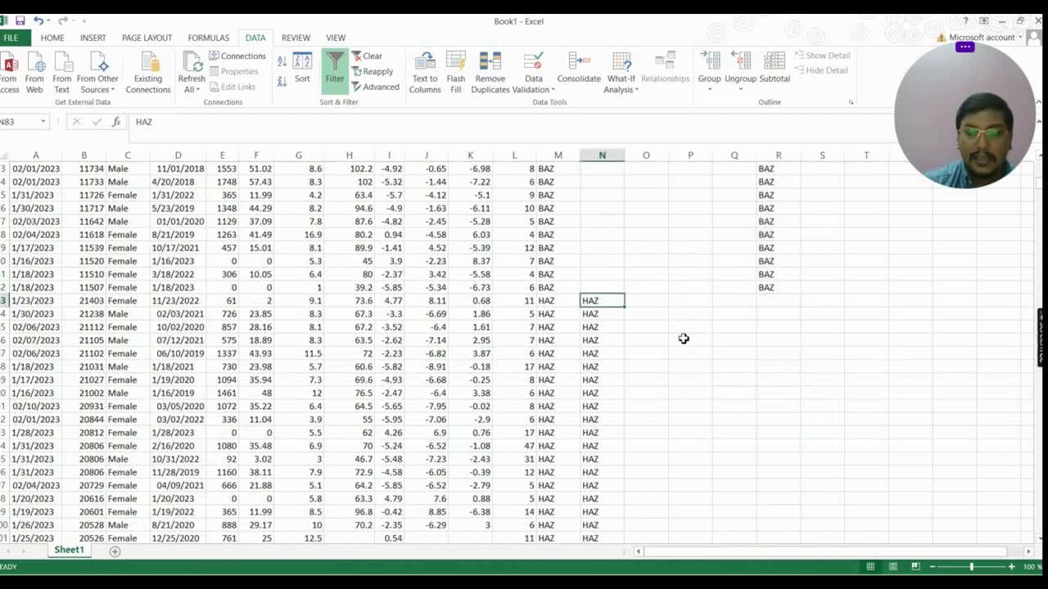
{"action": "key", "text": "shift+Down"}
{"action": "key", "text": "shift+Down"}
{"action": "key", "text": "shift+Down"}
{"action": "key", "text": "shift+Down"}
{"action": "key", "text": "shift+Down"}
{"action": "key", "text": "shift+Down"}
{"action": "key", "text": "shift+Down"}
{"action": "key", "text": "shift+Down"}
{"action": "key", "text": "shift+Down"}
{"action": "key", "text": "shift+Down"}
{"action": "key", "text": "shift+Down"}
{"action": "key", "text": "shift+Down"}
{"action": "key", "text": "shift+Down"}
{"action": "key", "text": "shift+Down"}
{"action": "key", "text": "shift+Down"}
{"action": "key", "text": "shift+Down"}
{"action": "key", "text": "shift+Down"}
{"action": "key", "text": "shift+Down"}
{"action": "key", "text": "shift+Down"}
{"action": "key", "text": "shift+Down"}
{"action": "key", "text": "shift+Down"}
{"action": "key", "text": "shift+Down"}
{"action": "key", "text": "shift+Down"}
{"action": "key", "text": "shift+Down"}
{"action": "key", "text": "shift+Down"}
{"action": "key", "text": "shift+Down"}
{"action": "key", "text": "shift+Down"}
{"action": "key", "text": "shift+Down"}
{"action": "key", "text": "shift+Down"}
{"action": "key", "text": "shift+Down"}
{"action": "key", "text": "shift+Down"}
{"action": "key", "text": "shift+Down"}
{"action": "key", "text": "shift+Down"}
{"action": "key", "text": "shift+Down"}
{"action": "key", "text": "shift+Down"}
{"action": "key", "text": "shift+Down"}
{"action": "key", "text": "shift+Down"}
{"action": "key", "text": "shift+Down"}
{"action": "key", "text": "shift+Down"}
{"action": "key", "text": "shift+Down"}
{"action": "key", "text": "shift+Down"}
{"action": "key", "text": "shift+Down"}
{"action": "key", "text": "shift+Down"}
{"action": "key", "text": "shift+Down"}
{"action": "key", "text": "shift+Down"}
{"action": "key", "text": "shift+Down"}
{"action": "key", "text": "shift+Down"}
{"action": "key", "text": "shift+Down"}
{"action": "key", "text": "shift+Down"}
{"action": "key", "text": "shift+Down"}
{"action": "key", "text": "shift+Down"}
{"action": "key", "text": "shift+Down"}
{"action": "key", "text": "shift+Down"}
{"action": "key", "text": "shift+Down"}
{"action": "key", "text": "shift+Down"}
{"action": "key", "text": "shift+Down"}
{"action": "key", "text": "shift+Down"}
{"action": "key", "text": "shift+Down"}
{"action": "key", "text": "shift+Down"}
{"action": "key", "text": "shift+Down"}
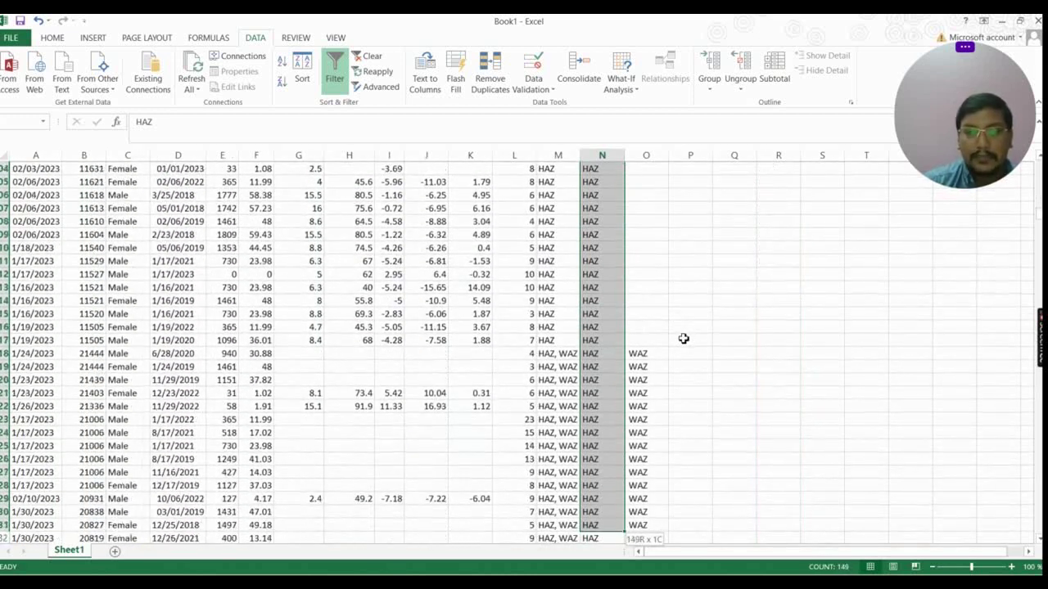
{"action": "key", "text": "shift+Up"}
{"action": "key", "text": "shift+Up"}
{"action": "key", "text": "shift+Up"}
{"action": "key", "text": "shift+Up"}
{"action": "key", "text": "shift+Up"}
{"action": "key", "text": "shift+Up"}
{"action": "key", "text": "shift+Up"}
{"action": "key", "text": "shift+Up"}
{"action": "key", "text": "shift+Up"}
{"action": "key", "text": "shift+Up"}
{"action": "key", "text": "shift+Up"}
{"action": "key", "text": "shift+Up"}
{"action": "key", "text": "shift+Up"}
{"action": "key", "text": "shift+Up"}
{"action": "key", "text": "shift+Up"}
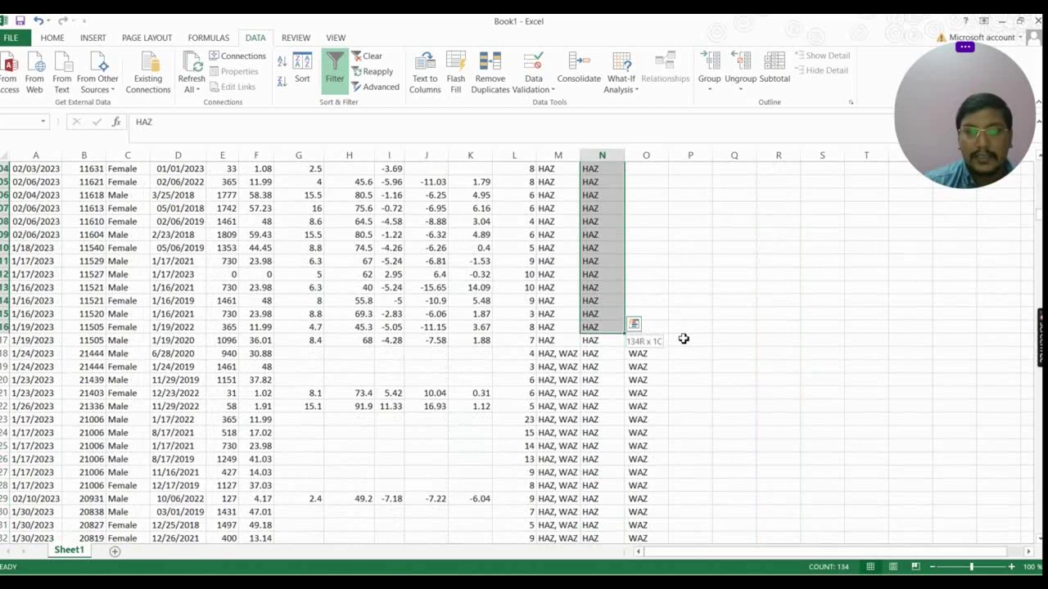
{"action": "key", "text": "shift+Down"}
{"action": "key", "text": "shift+Down"}
{"action": "key", "text": "shift+Down"}
{"action": "key", "text": "shift+Down"}
{"action": "key", "text": "shift+Down"}
{"action": "key", "text": "shift+Down"}
{"action": "key", "text": "shift+Down"}
{"action": "key", "text": "shift+Down"}
{"action": "key", "text": "shift+Down"}
{"action": "key", "text": "shift+Down"}
{"action": "key", "text": "shift+Down"}
{"action": "key", "text": "shift+Down"}
{"action": "key", "text": "shift+Down"}
{"action": "key", "text": "shift+Down"}
{"action": "key", "text": "shift+Down"}
{"action": "key", "text": "shift+Down"}
{"action": "key", "text": "shift+Down"}
{"action": "key", "text": "shift+Down"}
{"action": "key", "text": "shift+Down"}
{"action": "key", "text": "shift+Down"}
{"action": "key", "text": "shift+Down"}
{"action": "key", "text": "shift+Down"}
{"action": "key", "text": "shift+Down"}
{"action": "key", "text": "shift+Down"}
{"action": "key", "text": "shift+Down"}
{"action": "key", "text": "shift+Down"}
{"action": "key", "text": "shift+Down"}
{"action": "key", "text": "shift+Down"}
{"action": "key", "text": "shift+Down"}
{"action": "key", "text": "shift+Down"}
{"action": "key", "text": "shift+Down"}
{"action": "key", "text": "shift+Down"}
{"action": "key", "text": "shift+Down"}
{"action": "key", "text": "shift+Down"}
{"action": "key", "text": "shift+Down"}
{"action": "key", "text": "shift+Down"}
{"action": "key", "text": "shift+Down"}
{"action": "key", "text": "shift+Down"}
{"action": "key", "text": "shift+Down"}
{"action": "key", "text": "shift+Down"}
{"action": "key", "text": "shift+Down"}
{"action": "key", "text": "shift+Down"}
{"action": "key", "text": "shift+Down"}
{"action": "key", "text": "shift+Down"}
{"action": "key", "text": "shift+Down"}
{"action": "key", "text": "shift+Down"}
{"action": "key", "text": "shift+Down"}
{"action": "key", "text": "shift+Down"}
{"action": "key", "text": "shift+Down"}
{"action": "key", "text": "shift+Down"}
{"action": "key", "text": "shift+Down"}
{"action": "key", "text": "shift+Down"}
{"action": "key", "text": "shift+Down"}
{"action": "key", "text": "shift+Down"}
{"action": "key", "text": "shift+Down"}
{"action": "key", "text": "shift+Down"}
{"action": "key", "text": "shift+Down"}
{"action": "key", "text": "shift+Down"}
{"action": "key", "text": "shift+Down"}
{"action": "key", "text": "shift+Down"}
{"action": "key", "text": "shift+Up"}
{"action": "key", "text": "shift+Up"}
{"action": "key", "text": "shift+Up"}
{"action": "key", "text": "shift+Up"}
{"action": "key", "text": "shift+Up"}
{"action": "key", "text": "shift+Up"}
{"action": "key", "text": "shift+Up"}
{"action": "key", "text": "shift+Up"}
{"action": "key", "text": "shift+Up"}
{"action": "key", "text": "shift+Up"}
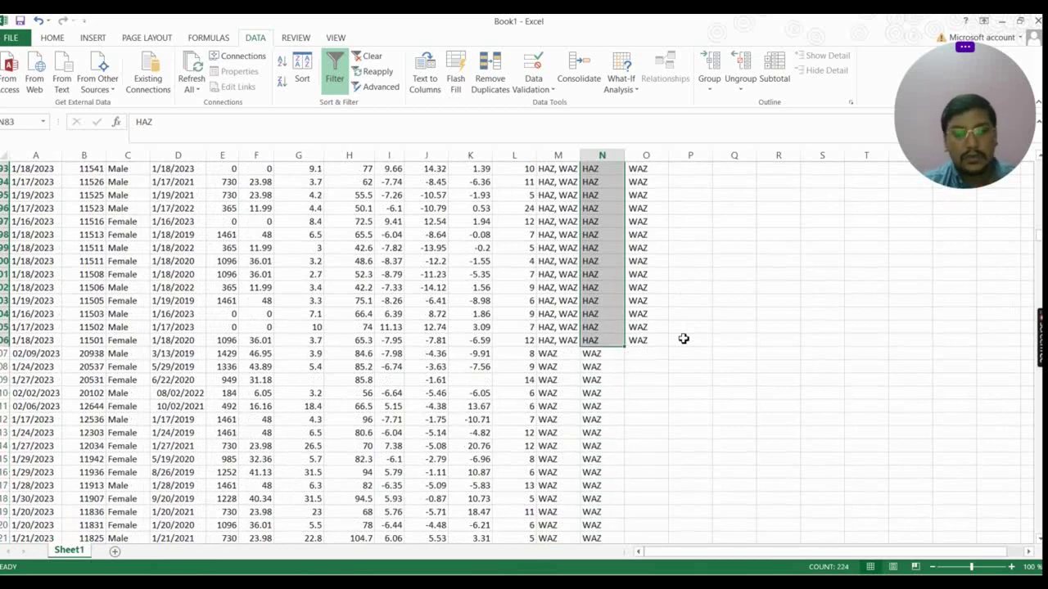
{"action": "key", "text": "ctrl+c"}
{"action": "scroll", "coordinate": [696, 344], "scroll_direction": "up", "scroll_amount": 20}
{"action": "scroll", "coordinate": [712, 344], "scroll_direction": "up", "scroll_amount": 15}
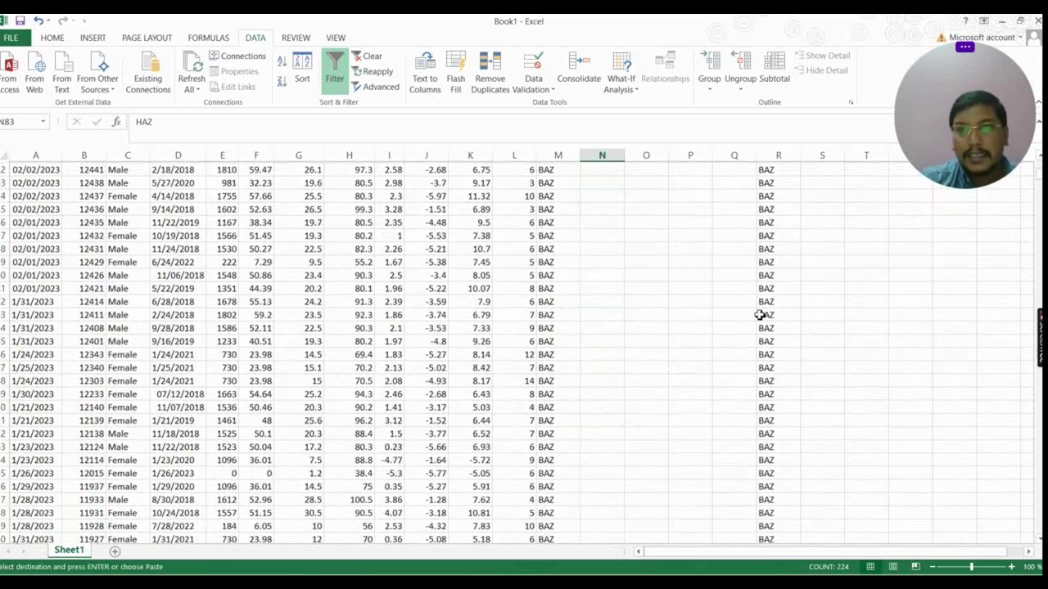
{"action": "scroll", "coordinate": [761, 328], "scroll_direction": "down", "scroll_amount": 8}
{"action": "scroll", "coordinate": [781, 336], "scroll_direction": "down", "scroll_amount": 9}
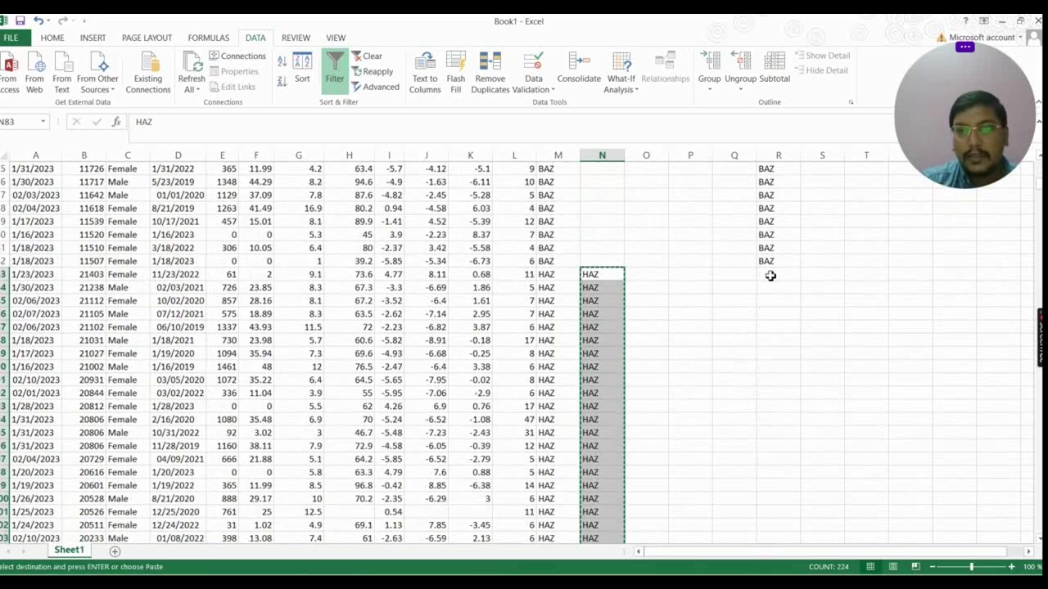
{"action": "left_click", "coordinate": [702, 276]}
{"action": "left_click", "coordinate": [740, 274]}
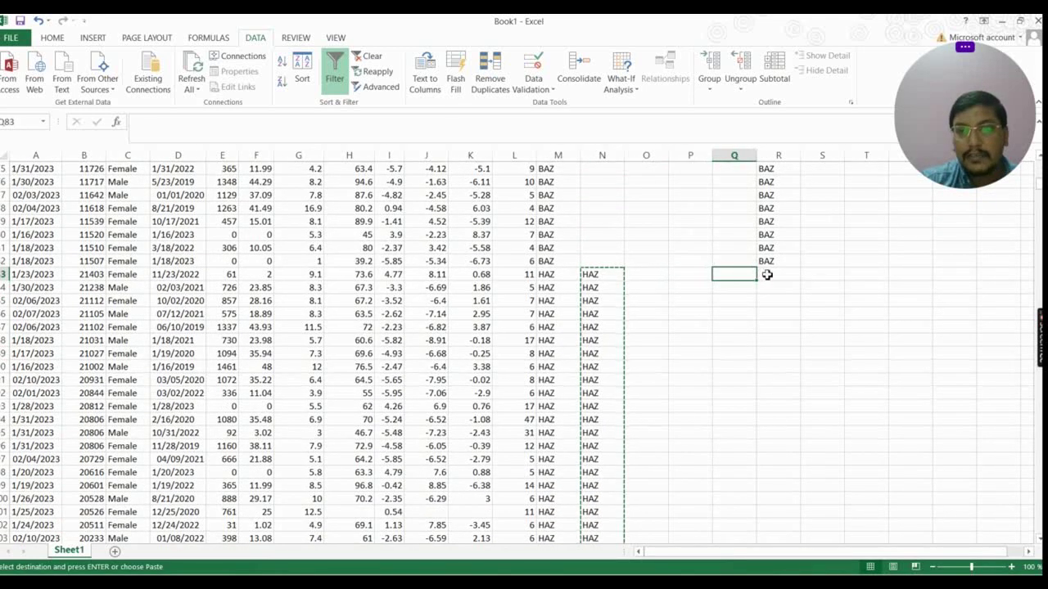
{"action": "left_click", "coordinate": [772, 277]}
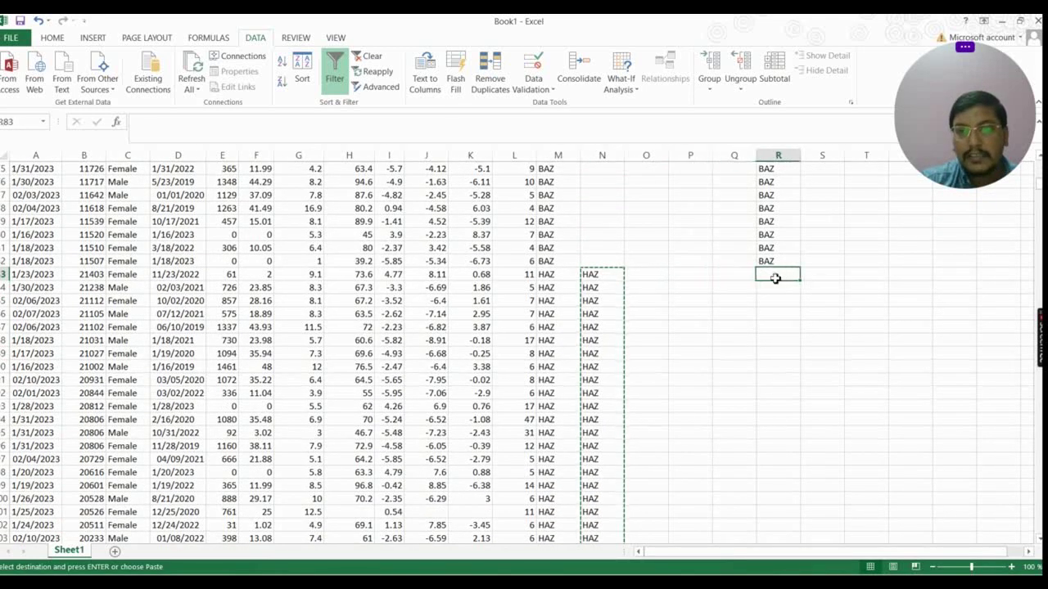
{"action": "left_click", "coordinate": [734, 278]}
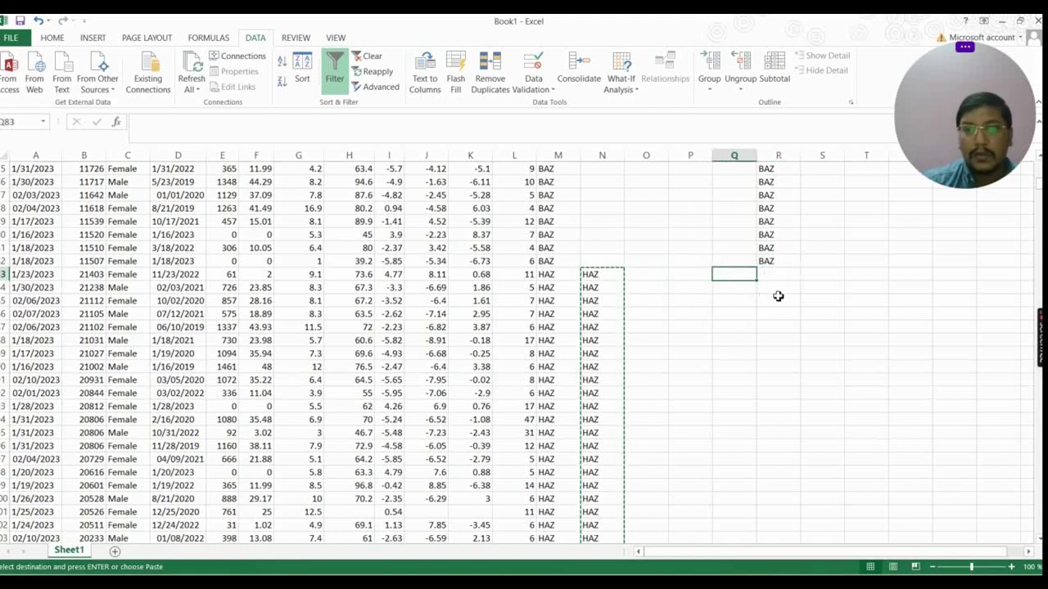
{"action": "key", "text": "Return"}
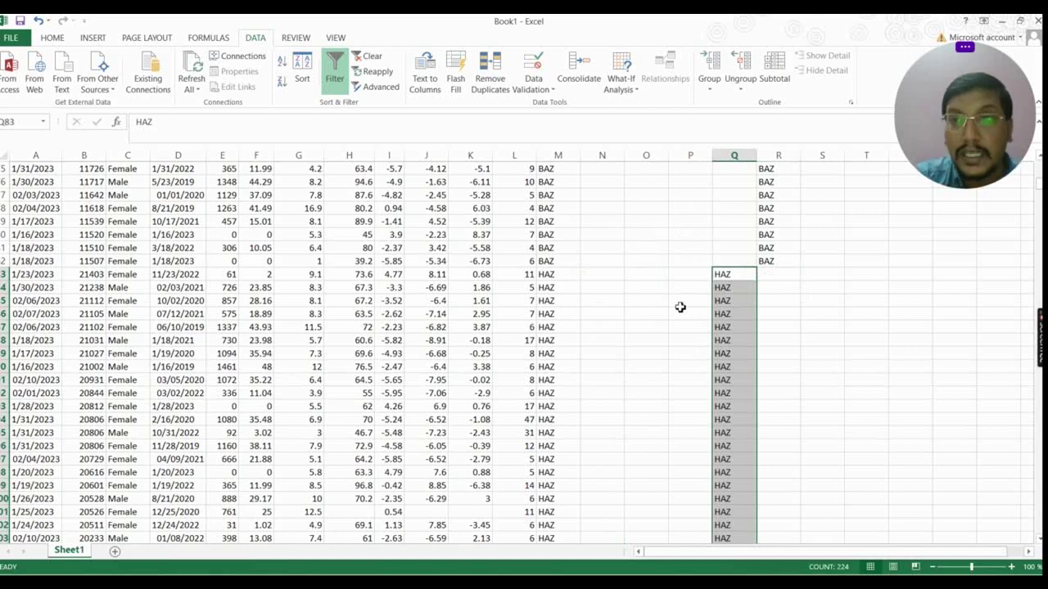
{"action": "scroll", "coordinate": [680, 307], "scroll_direction": "down", "scroll_amount": 20}
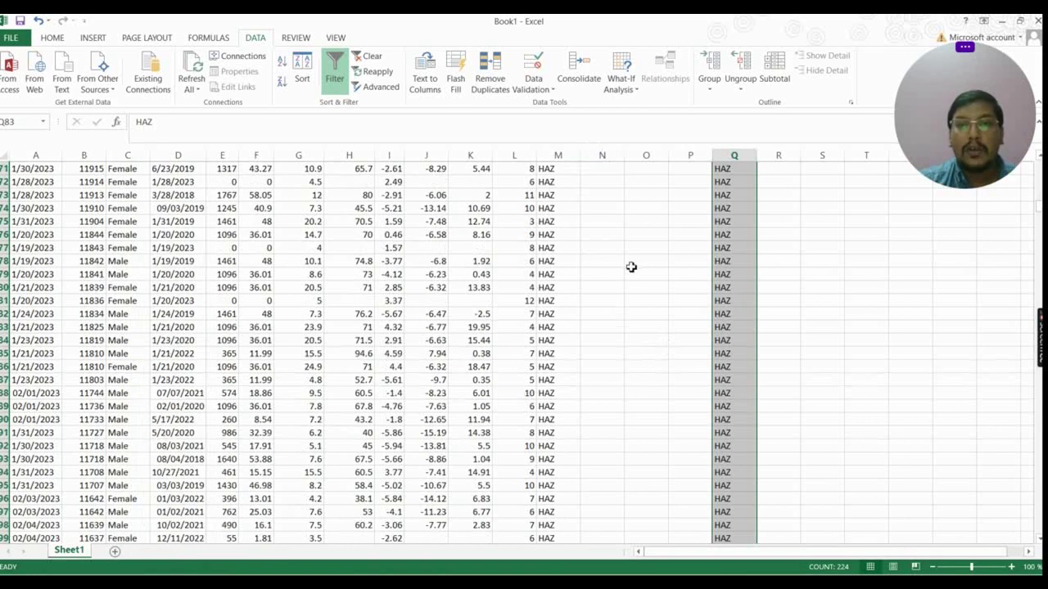
Step: Move the block of WAZ flags in cells N307 to N328 into the WAZ column, starting at cell P307
{"action": "scroll", "coordinate": [629, 270], "scroll_direction": "down", "scroll_amount": 19}
{"action": "scroll", "coordinate": [590, 246], "scroll_direction": "up", "scroll_amount": 9}
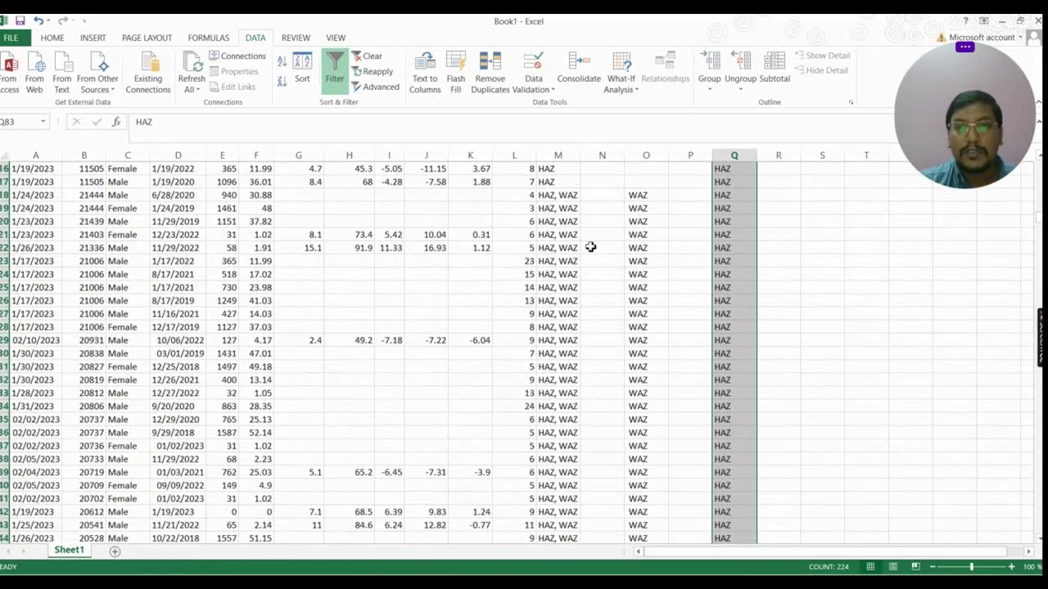
{"action": "scroll", "coordinate": [593, 250], "scroll_direction": "down", "scroll_amount": 8}
{"action": "scroll", "coordinate": [599, 257], "scroll_direction": "down", "scroll_amount": 20}
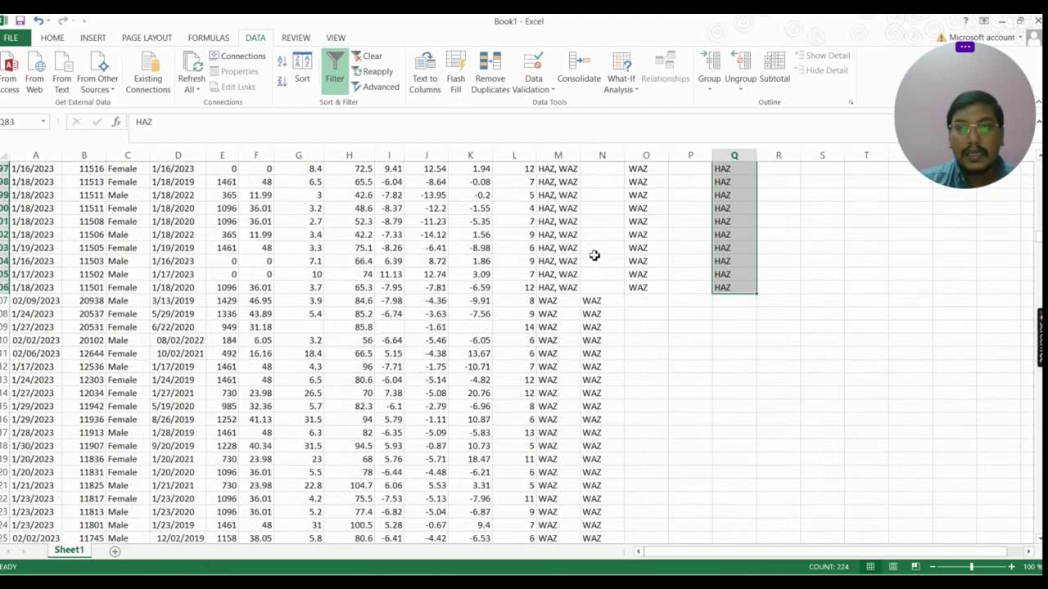
{"action": "left_click_drag", "start_coordinate": [613, 223], "coordinate": [615, 496]}
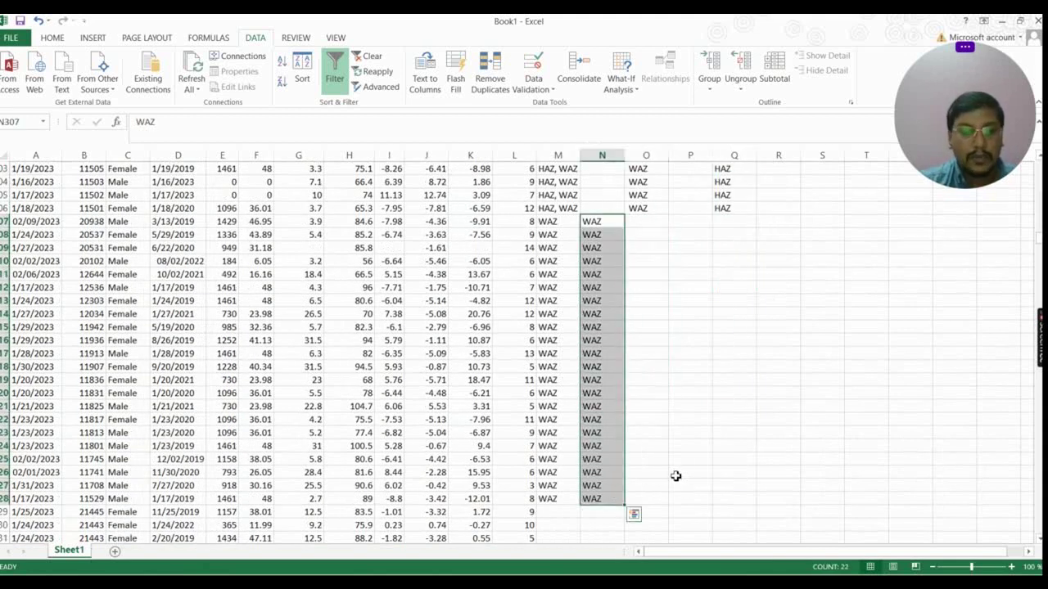
{"action": "key", "text": "ctrl+c"}
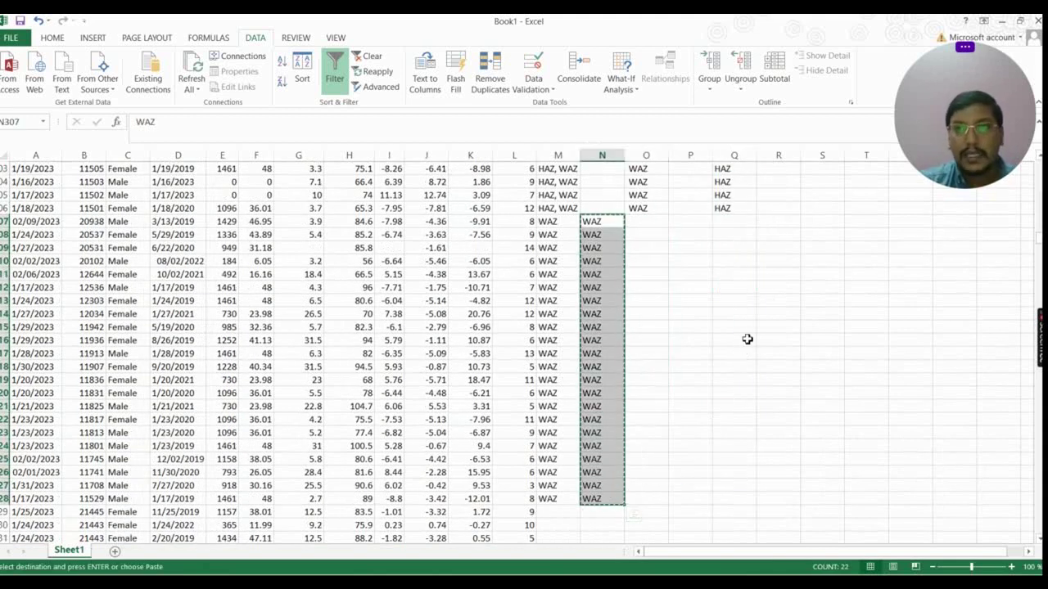
{"action": "left_click", "coordinate": [690, 226]}
{"action": "key", "text": "ctrl+v"}
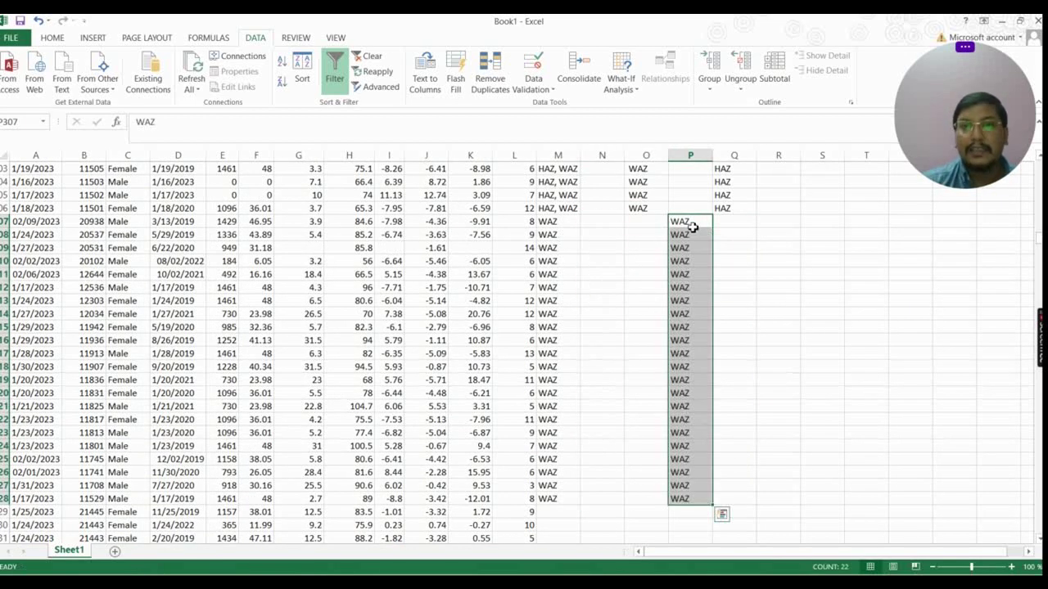
Step: Move the block of WAZ flags in cells O218 to O306 into the WAZ column, starting at cell P218
{"action": "scroll", "coordinate": [736, 266], "scroll_direction": "up", "scroll_amount": 7}
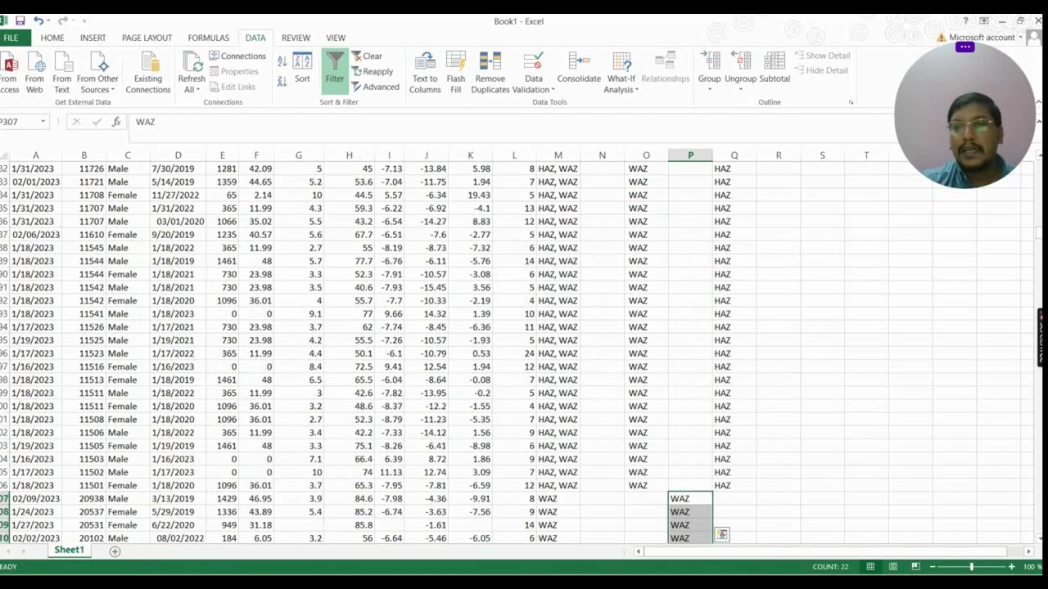
{"action": "left_click_drag", "start_coordinate": [1037, 384], "coordinate": [1038, 230]}
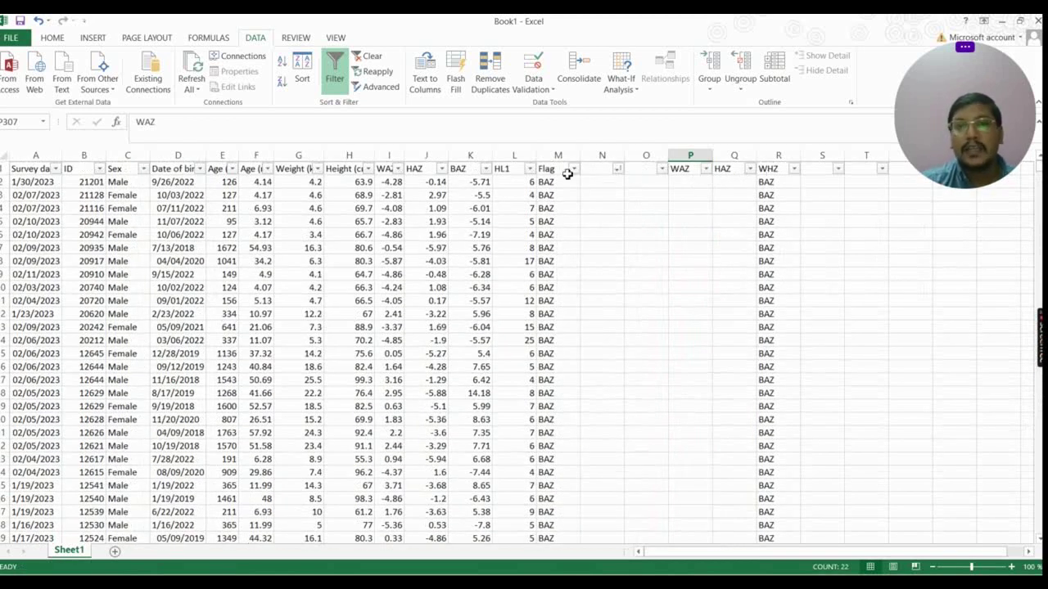
{"action": "scroll", "coordinate": [589, 174], "scroll_direction": "down", "scroll_amount": 20}
{"action": "left_click_drag", "start_coordinate": [1033, 186], "coordinate": [1037, 146]}
{"action": "scroll", "coordinate": [660, 208], "scroll_direction": "down", "scroll_amount": 15}
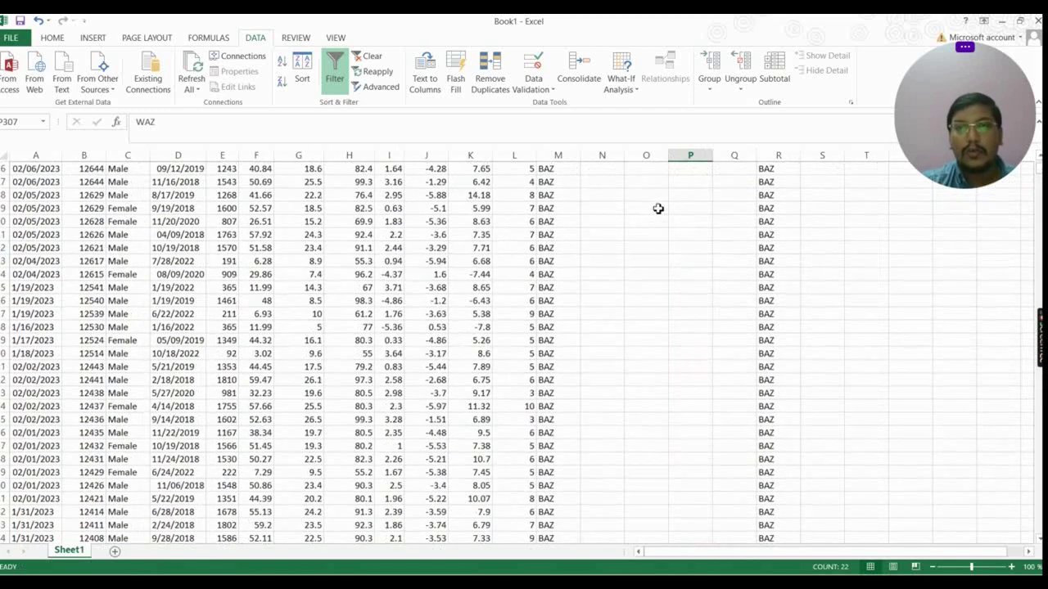
{"action": "left_click", "coordinate": [658, 237]}
{"action": "scroll", "coordinate": [660, 241], "scroll_direction": "down", "scroll_amount": 15}
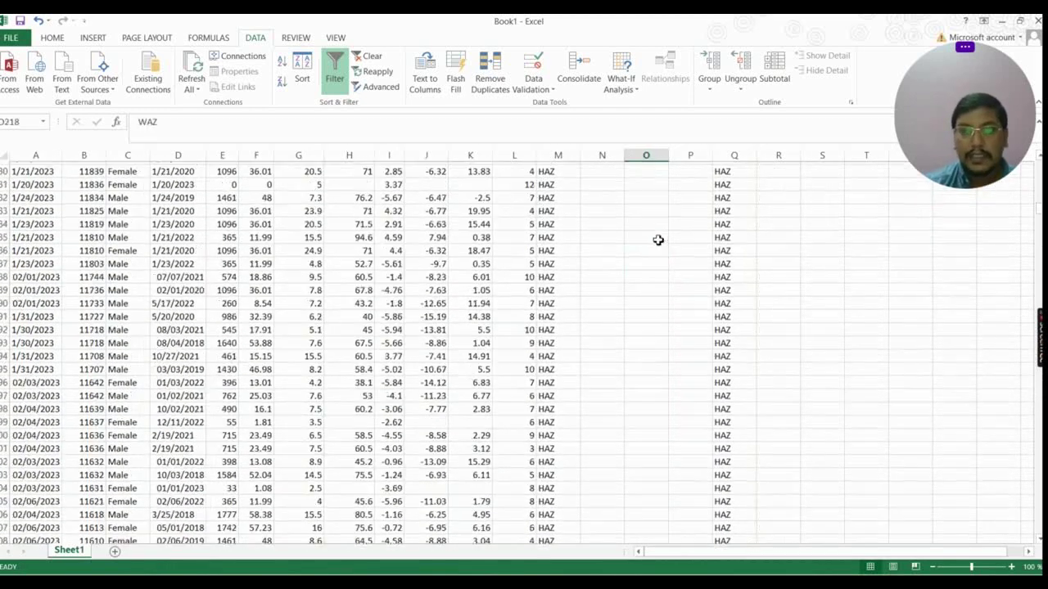
{"action": "key", "text": "ctrl+Down"}
{"action": "scroll", "coordinate": [716, 286], "scroll_direction": "down", "scroll_amount": 10}
{"action": "scroll", "coordinate": [707, 344], "scroll_direction": "down", "scroll_amount": 9}
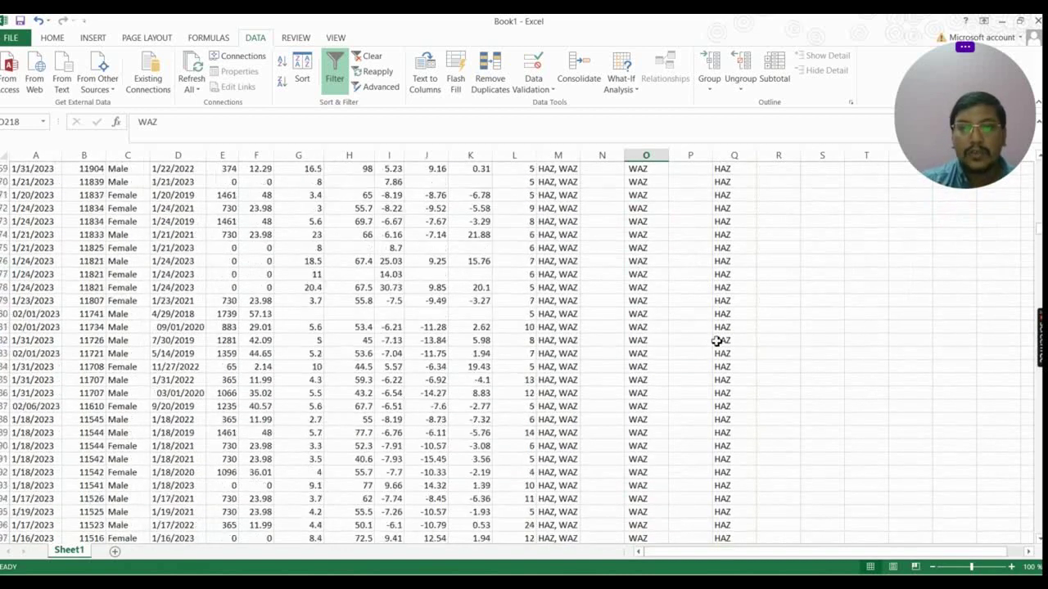
{"action": "scroll", "coordinate": [713, 357], "scroll_direction": "up", "scroll_amount": 16}
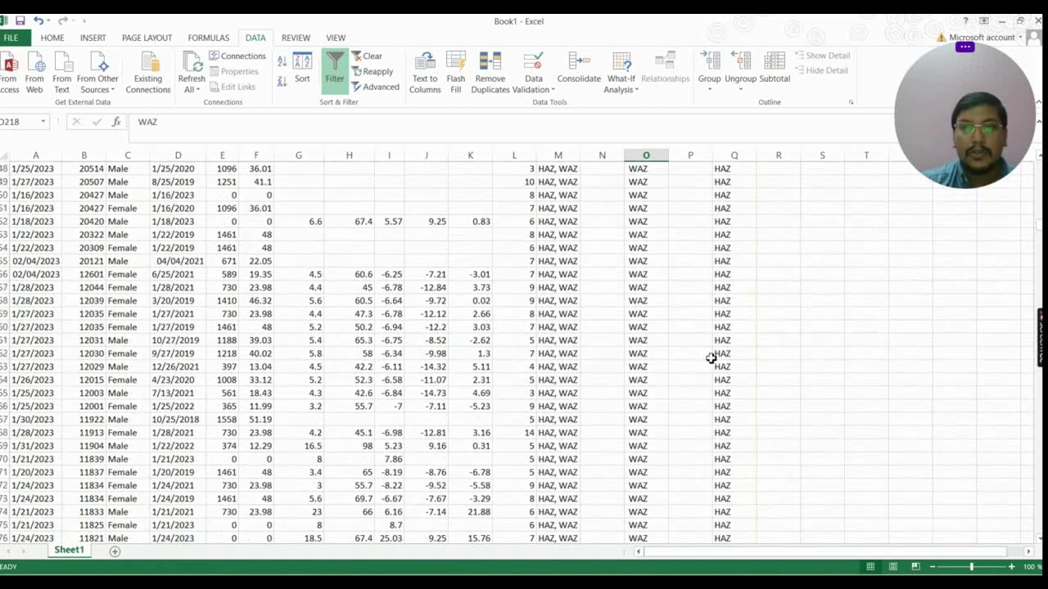
{"action": "scroll", "coordinate": [703, 352], "scroll_direction": "up", "scroll_amount": 4}
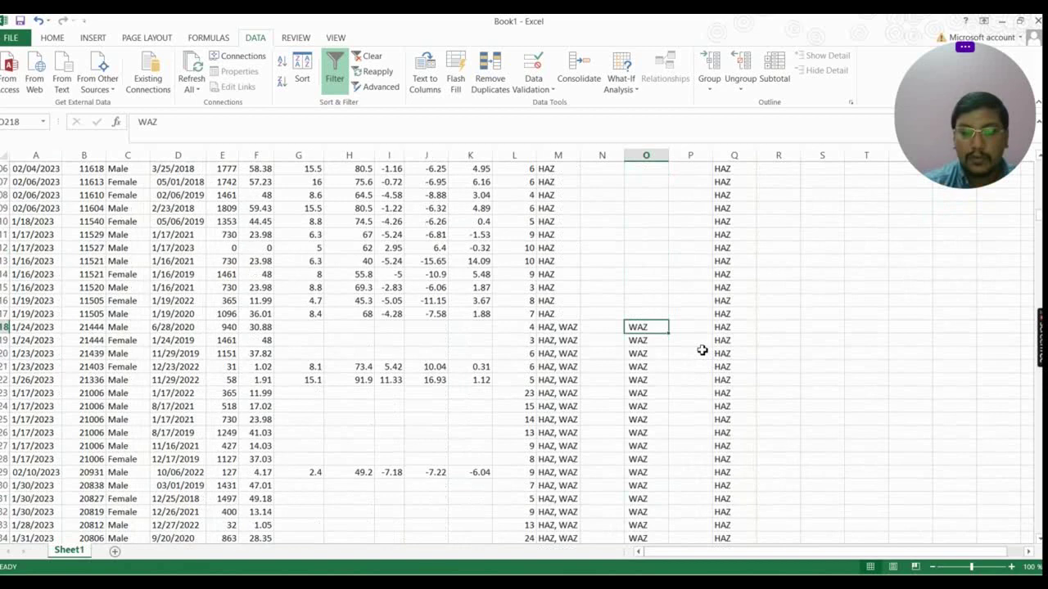
{"action": "key", "text": "ctrl+shift+Down"}
{"action": "scroll", "coordinate": [702, 350], "scroll_direction": "down", "scroll_amount": 10}
{"action": "scroll", "coordinate": [722, 350], "scroll_direction": "up", "scroll_amount": 5}
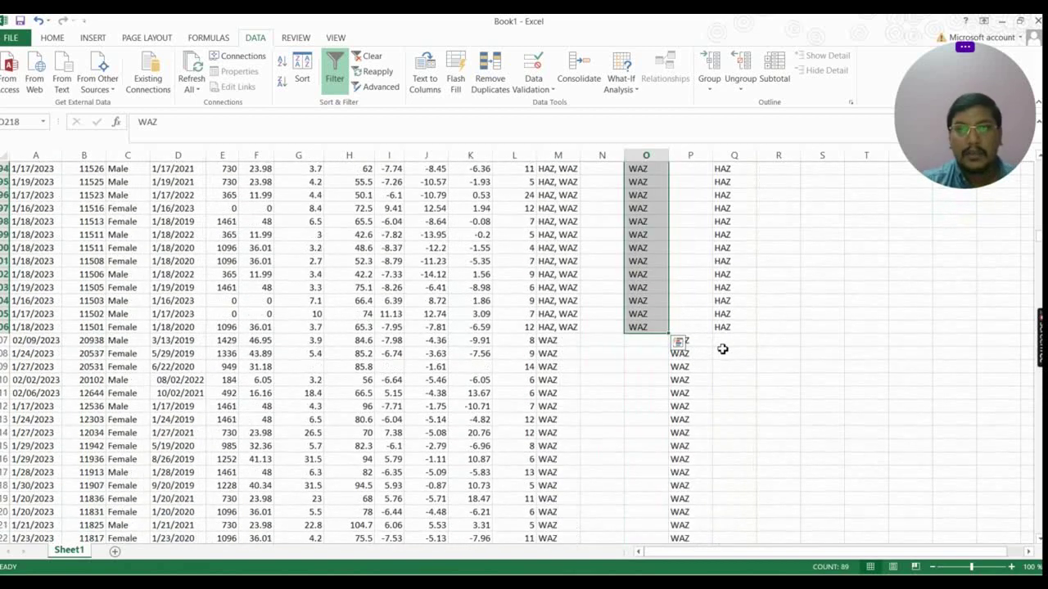
{"action": "key", "text": "ctrl+c"}
{"action": "scroll", "coordinate": [729, 347], "scroll_direction": "up", "scroll_amount": 20}
{"action": "scroll", "coordinate": [737, 347], "scroll_direction": "down", "scroll_amount": 20}
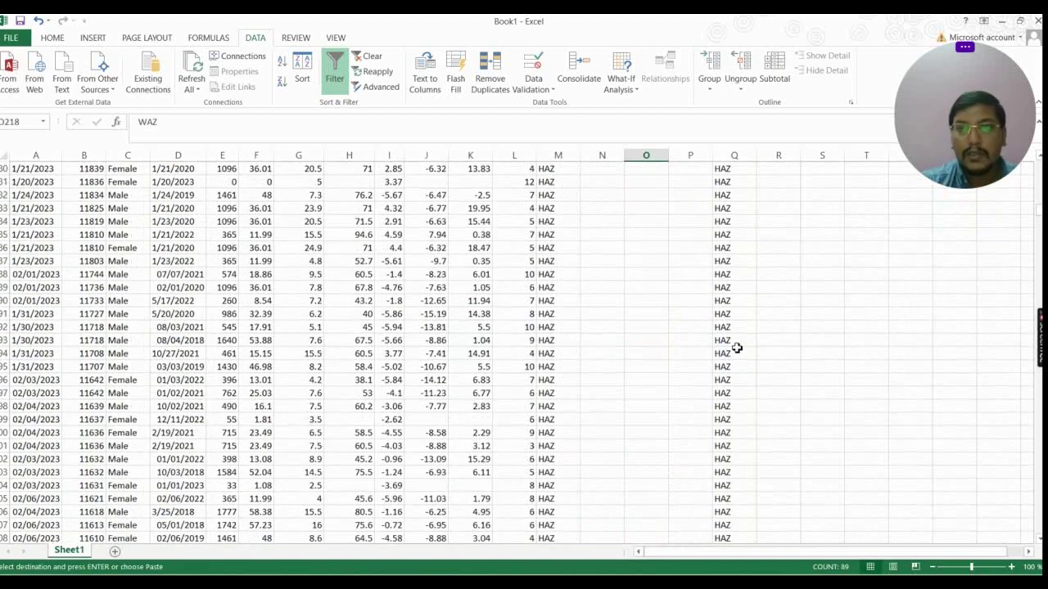
{"action": "scroll", "coordinate": [688, 345], "scroll_direction": "up", "scroll_amount": 20}
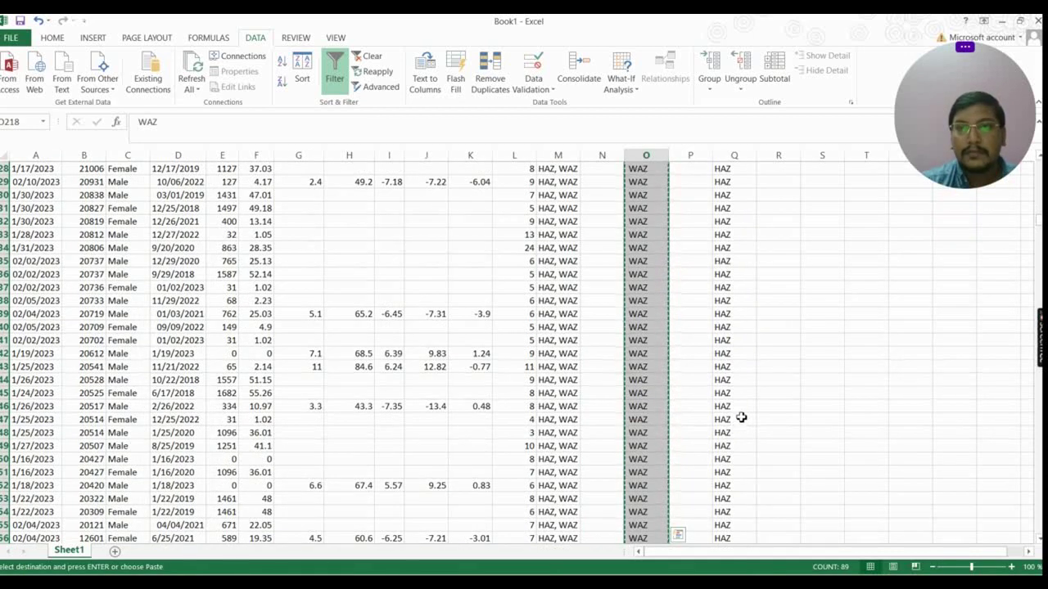
{"action": "scroll", "coordinate": [741, 417], "scroll_direction": "down", "scroll_amount": 4}
{"action": "scroll", "coordinate": [717, 237], "scroll_direction": "up", "scroll_amount": 10}
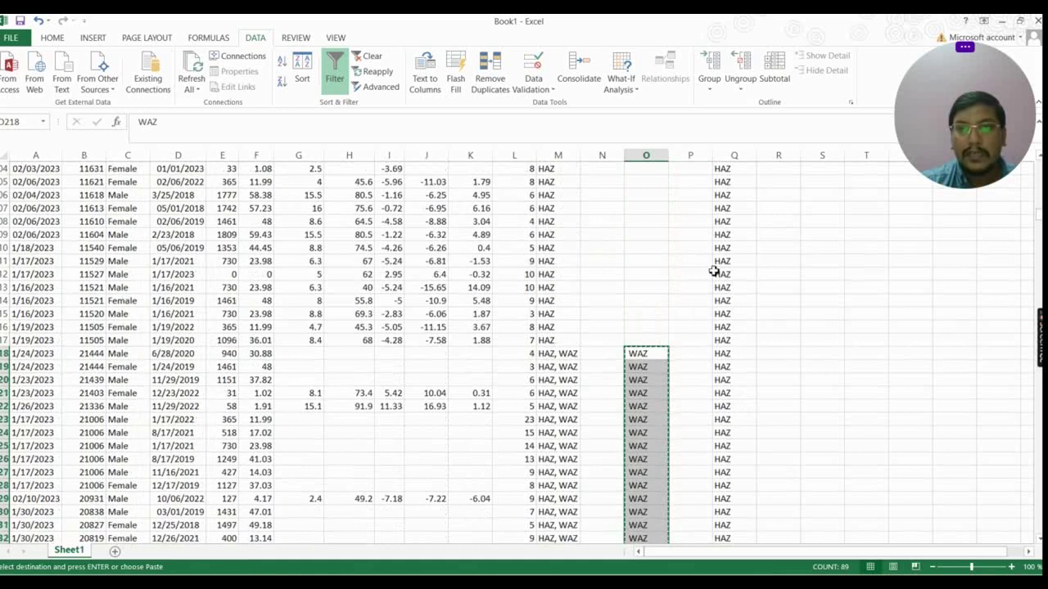
{"action": "left_click", "coordinate": [697, 353]}
{"action": "key", "text": "ctrl+v"}
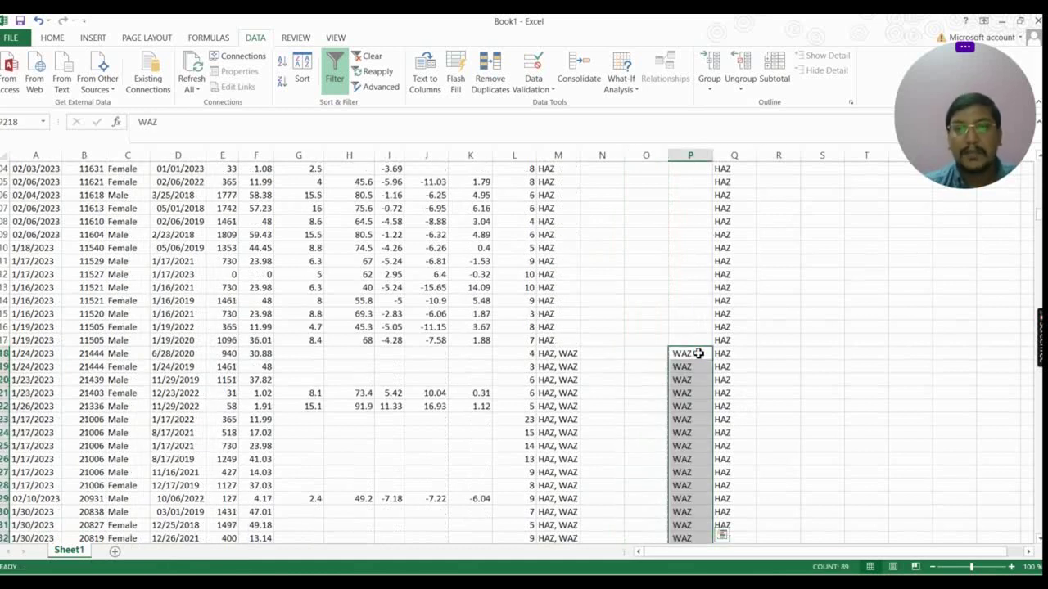
Step: Check the filled WAZ, HAZ and WHZ columns against the Flag column across the records
{"action": "scroll", "coordinate": [601, 270], "scroll_direction": "down", "scroll_amount": 20}
{"action": "scroll", "coordinate": [835, 360], "scroll_direction": "down", "scroll_amount": 15}
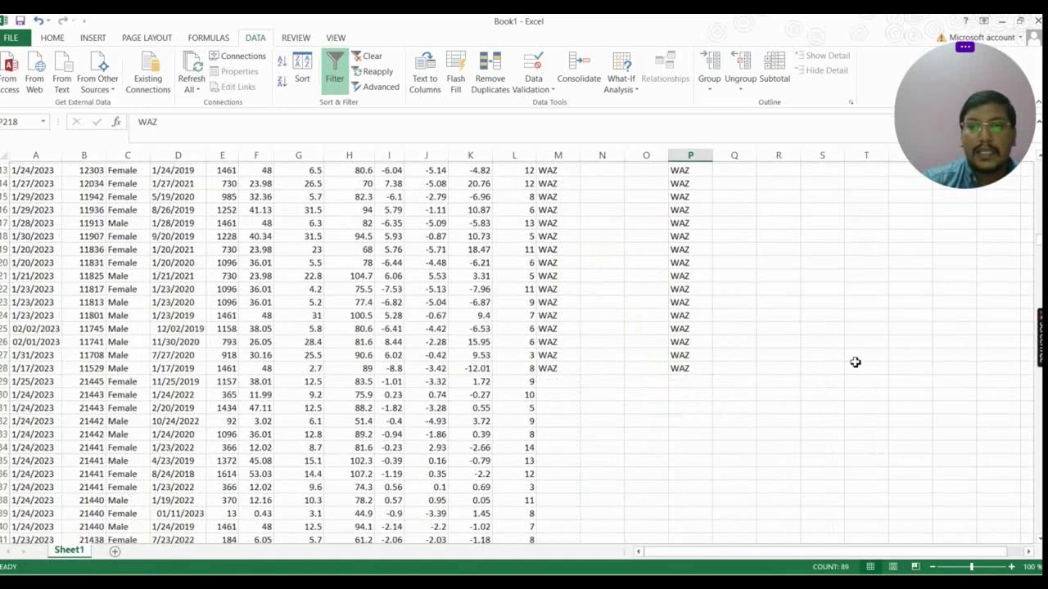
{"action": "scroll", "coordinate": [843, 362], "scroll_direction": "up", "scroll_amount": 9}
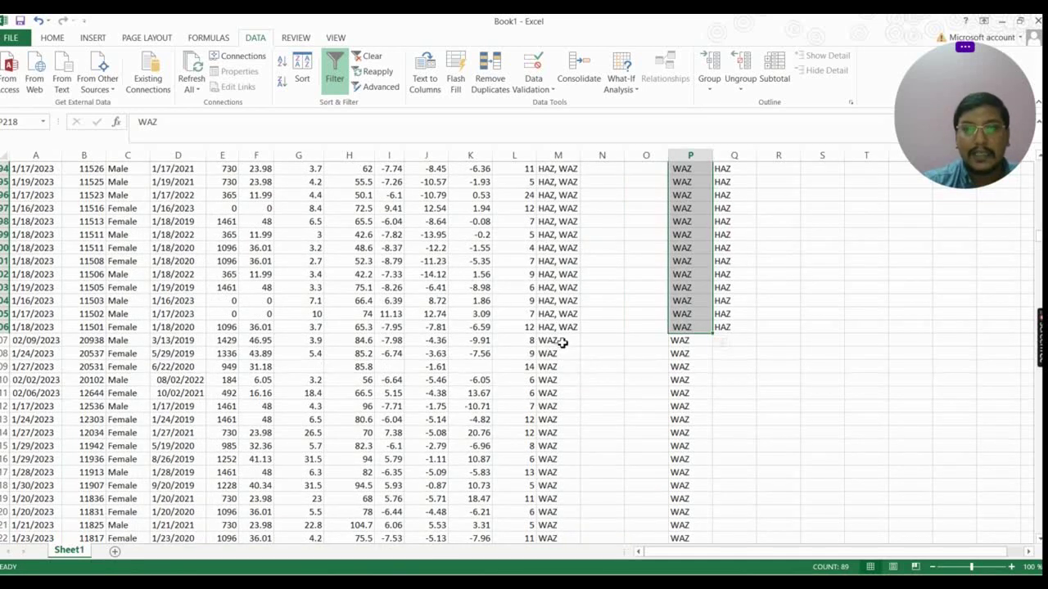
{"action": "scroll", "coordinate": [696, 385], "scroll_direction": "down", "scroll_amount": 13}
{"action": "scroll", "coordinate": [713, 386], "scroll_direction": "down", "scroll_amount": 20}
{"action": "scroll", "coordinate": [689, 155], "scroll_direction": "up", "scroll_amount": 20}
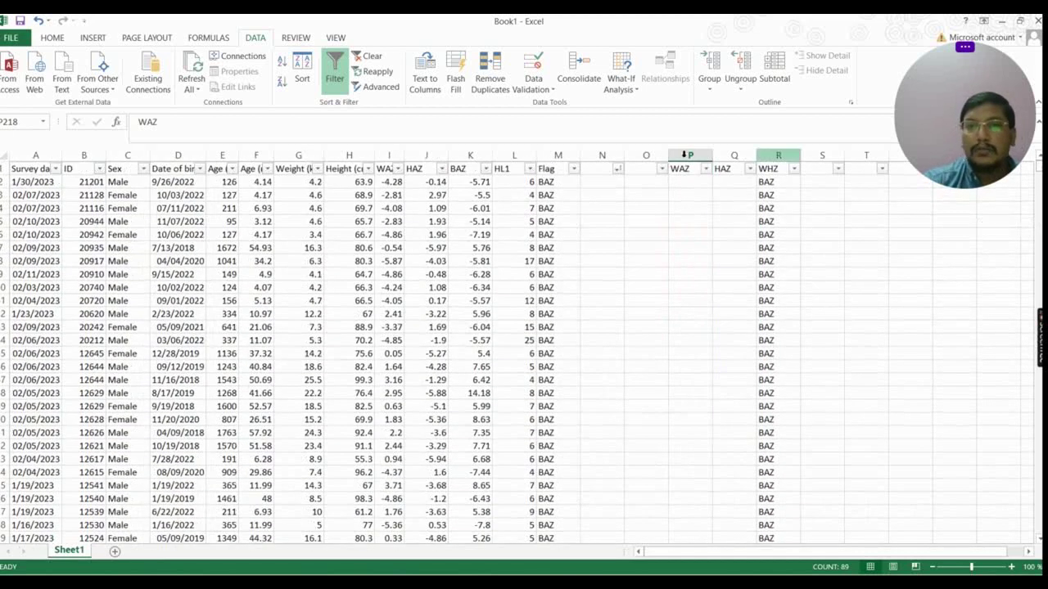
{"action": "left_click", "coordinate": [724, 169]}
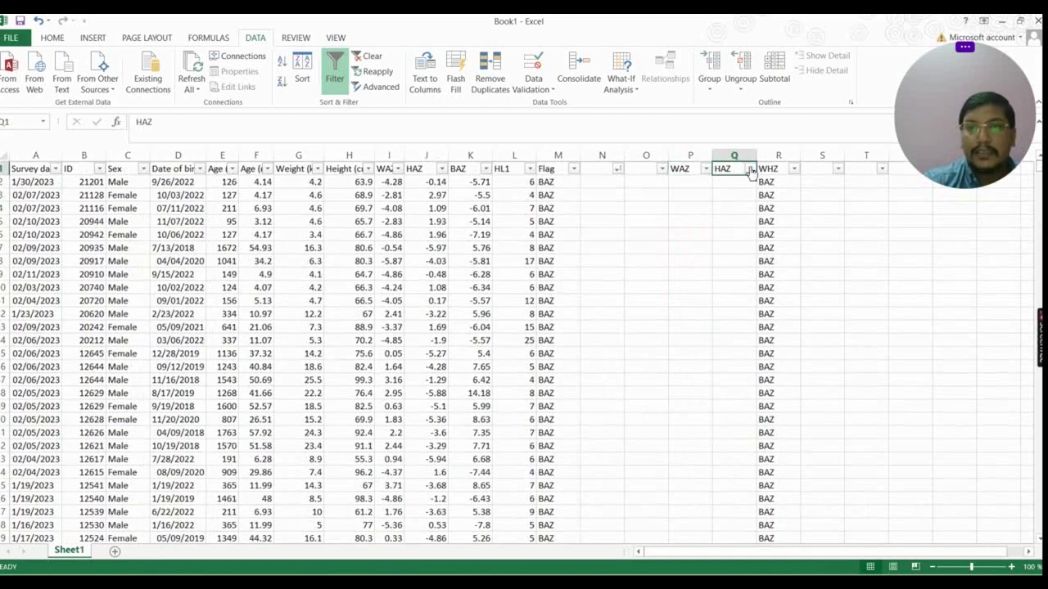
{"action": "left_click", "coordinate": [772, 170]}
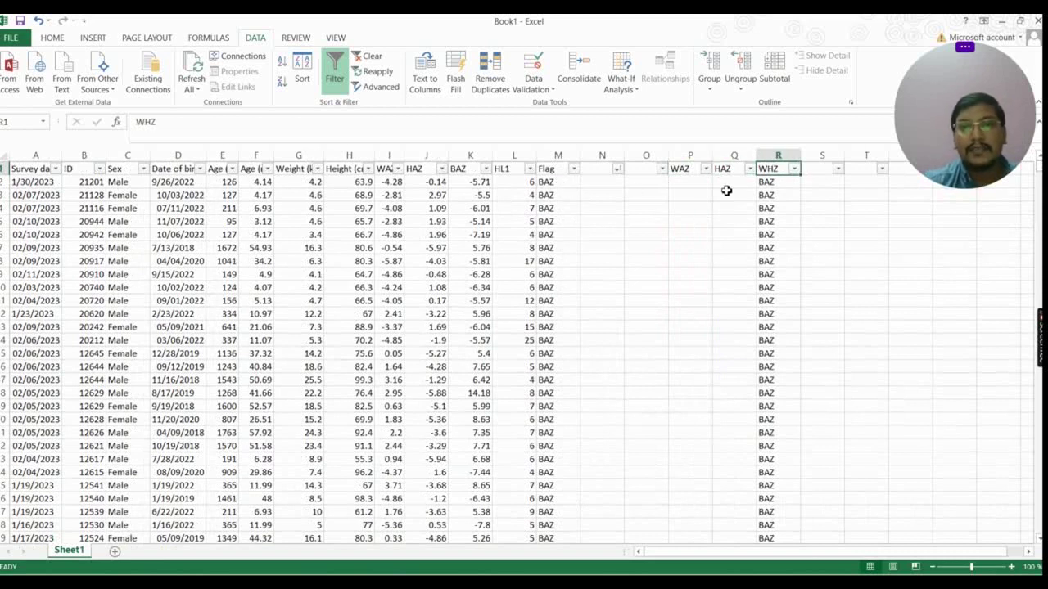
Step: Delete the emptied columns N and O
{"action": "left_click_drag", "start_coordinate": [604, 155], "coordinate": [643, 152]}
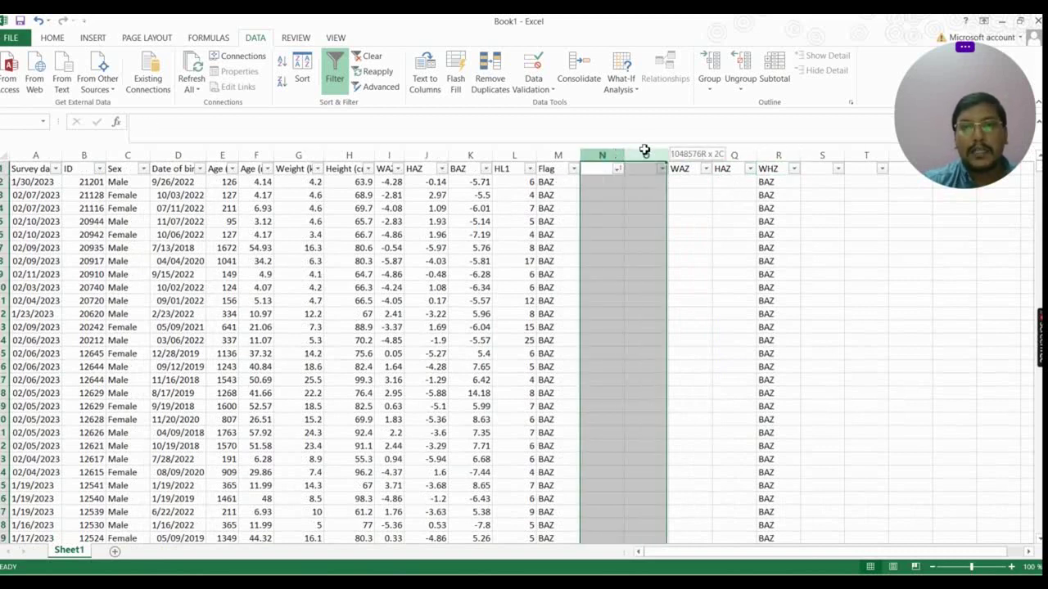
{"action": "right_click", "coordinate": [651, 156]}
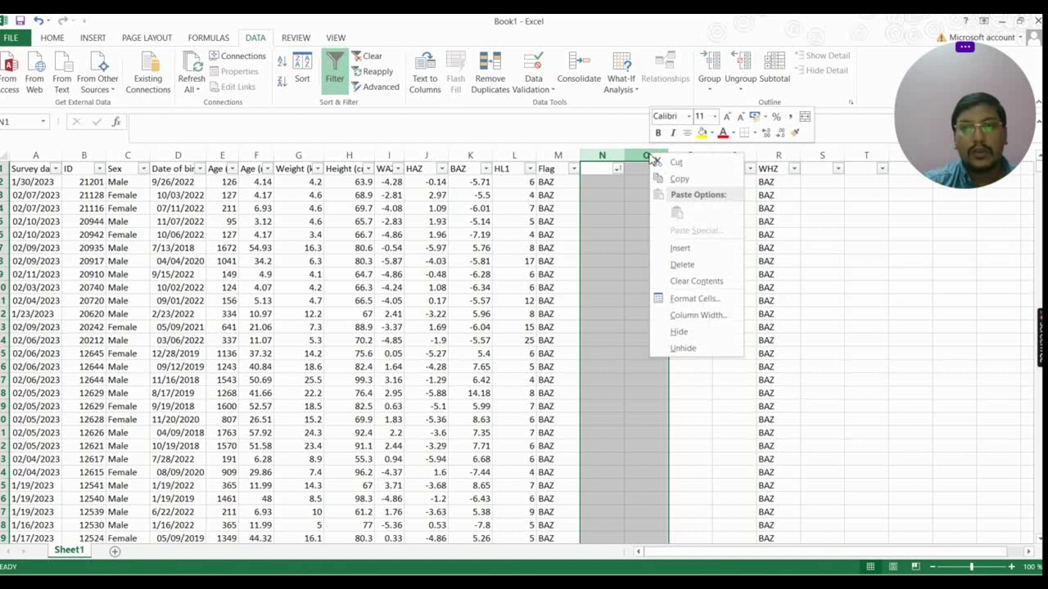
{"action": "left_click", "coordinate": [710, 264]}
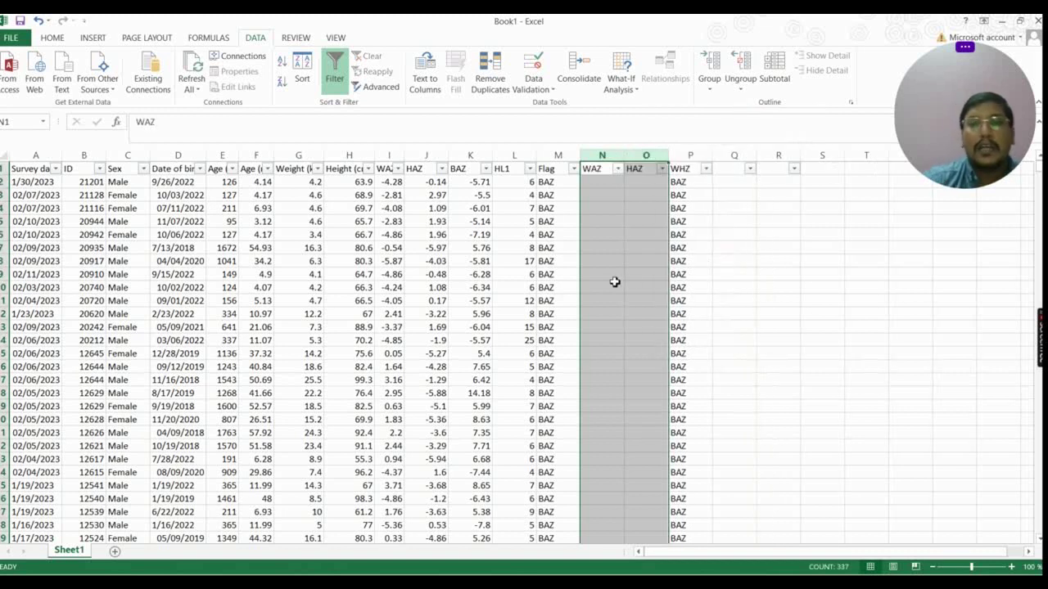
{"action": "left_click", "coordinate": [851, 327]}
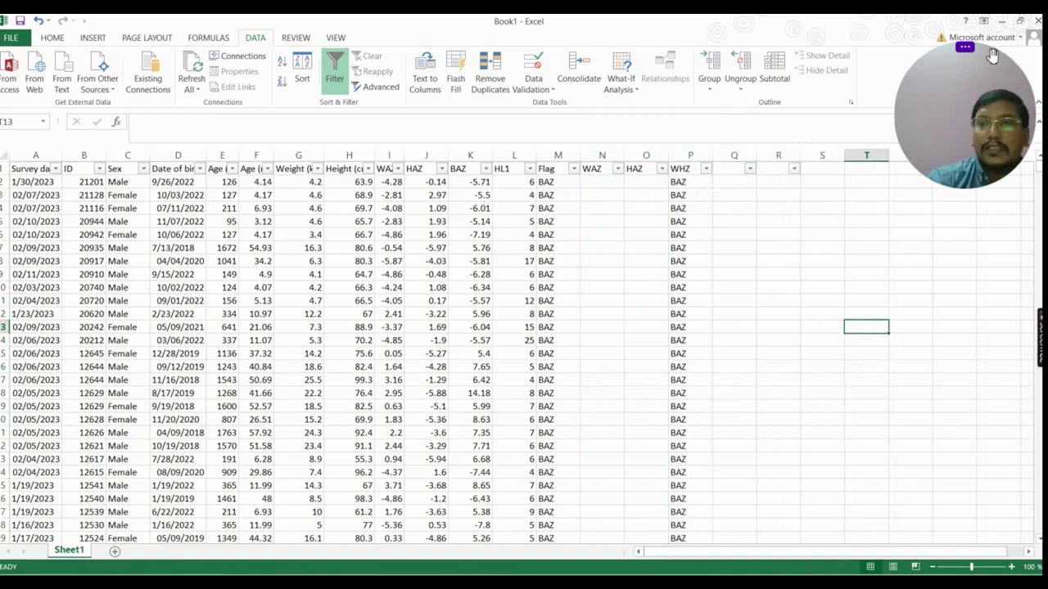
{"action": "left_click_drag", "start_coordinate": [997, 59], "coordinate": [1005, 164]}
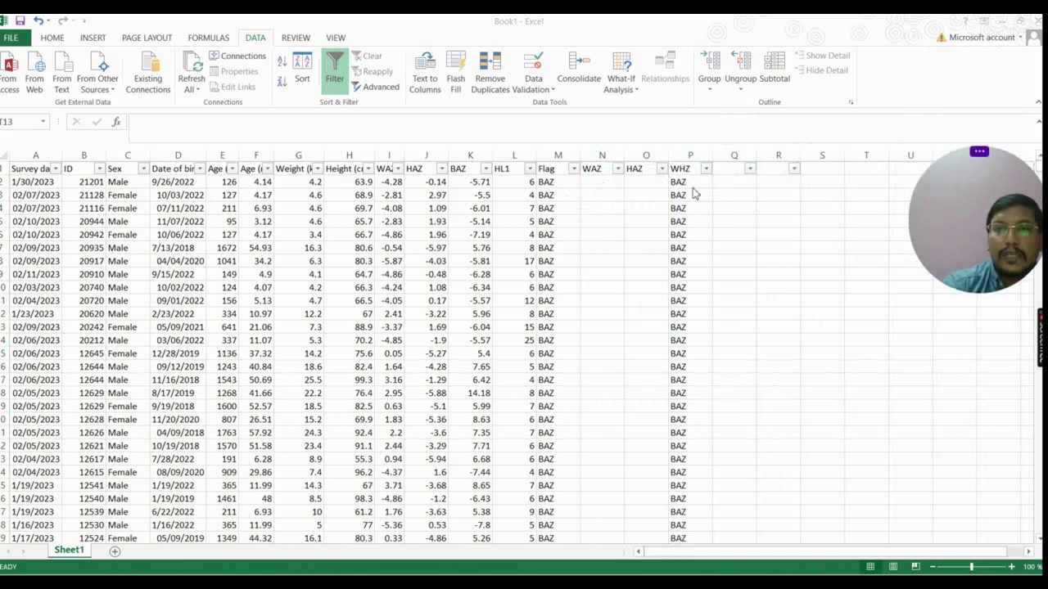
Step: Remove the filter from the header row of the records
{"action": "left_click", "coordinate": [6, 174]}
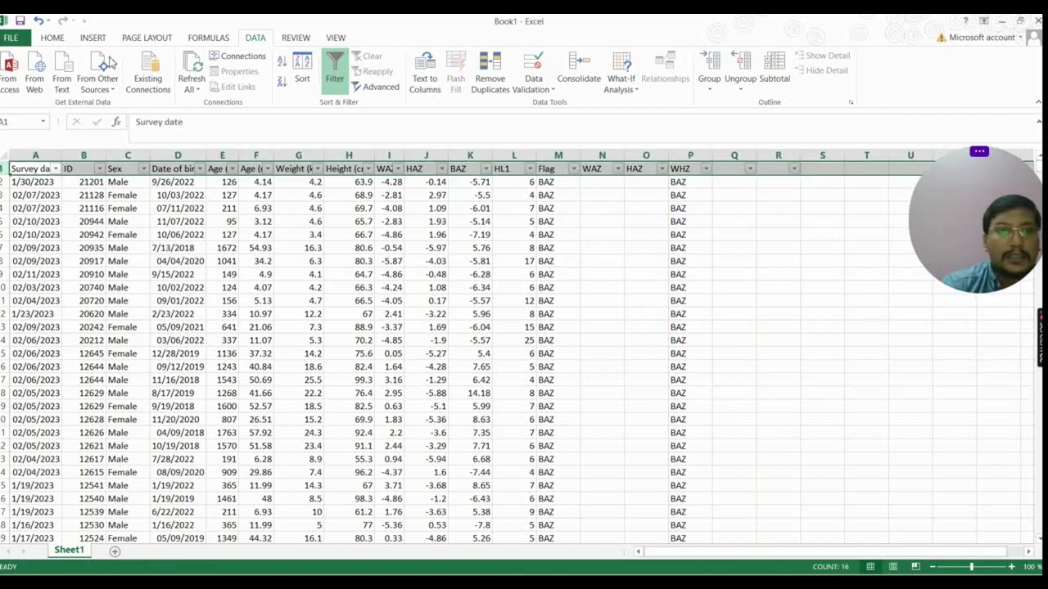
{"action": "left_click", "coordinate": [335, 73]}
{"action": "left_click", "coordinate": [778, 275]}
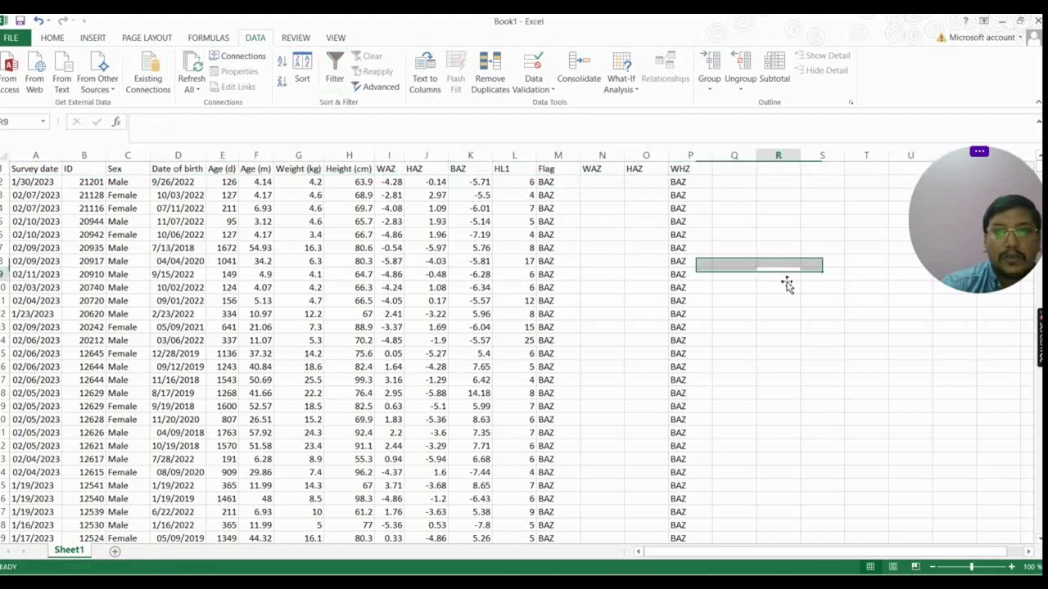
{"action": "scroll", "coordinate": [540, 278], "scroll_direction": "down", "scroll_amount": 2}
{"action": "scroll", "coordinate": [327, 237], "scroll_direction": "up", "scroll_amount": 2}
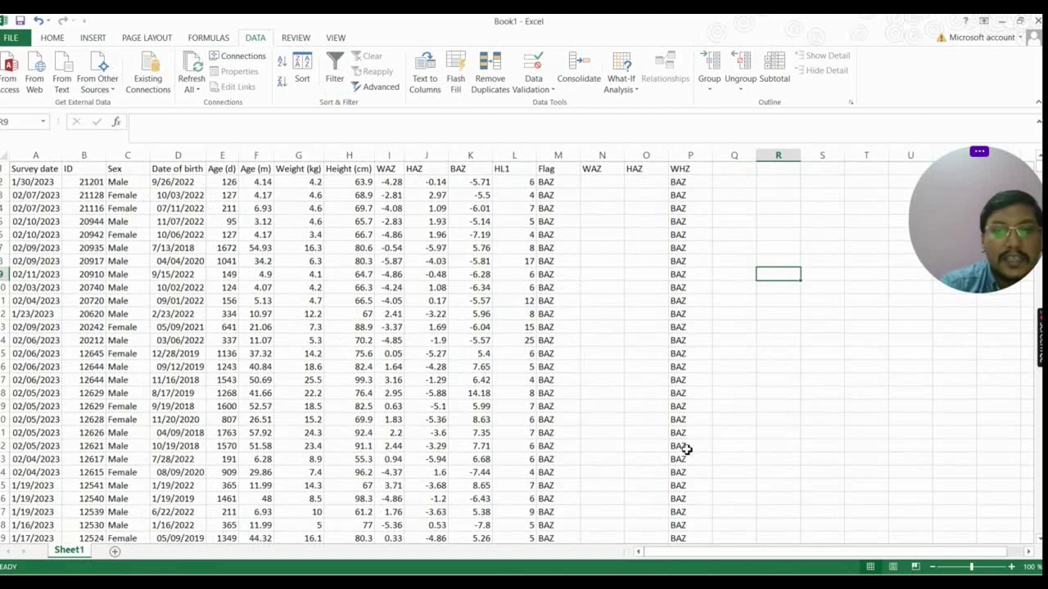
Step: Switch to the IBM SPSS Statistics Data Editor window with the Anthro YT.sav dataset
{"action": "mouse_move", "coordinate": [590, 577]}
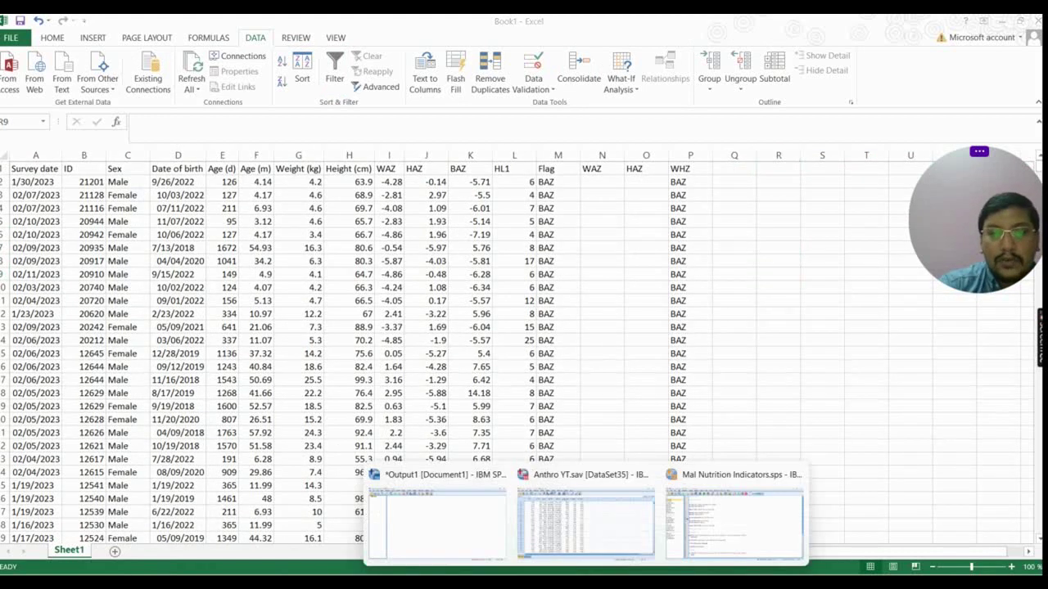
{"action": "left_click", "coordinate": [594, 542]}
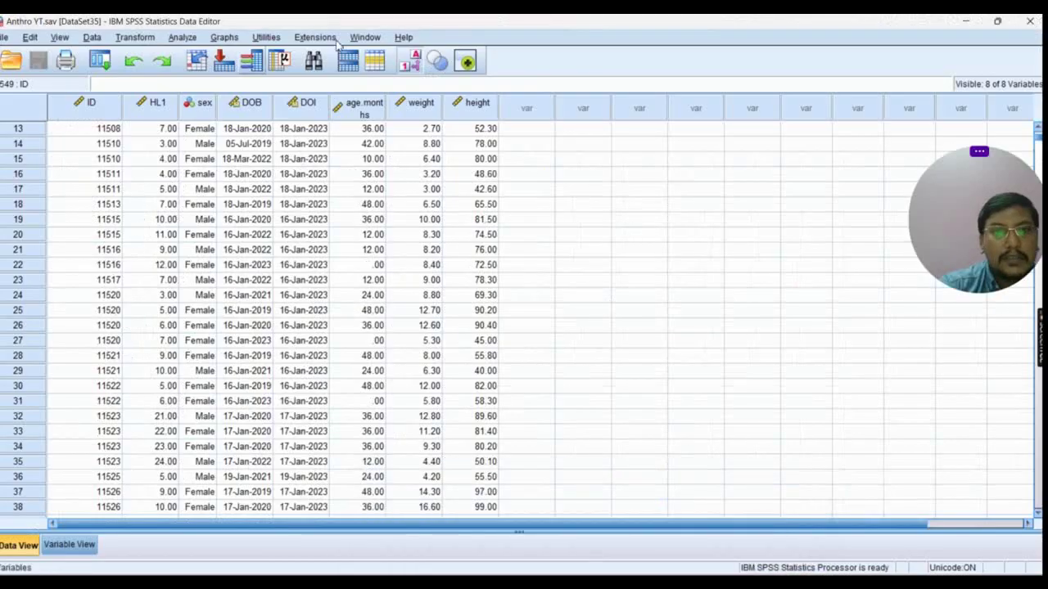
{"action": "left_click", "coordinate": [5, 39]}
{"action": "mouse_move", "coordinate": [42, 86]}
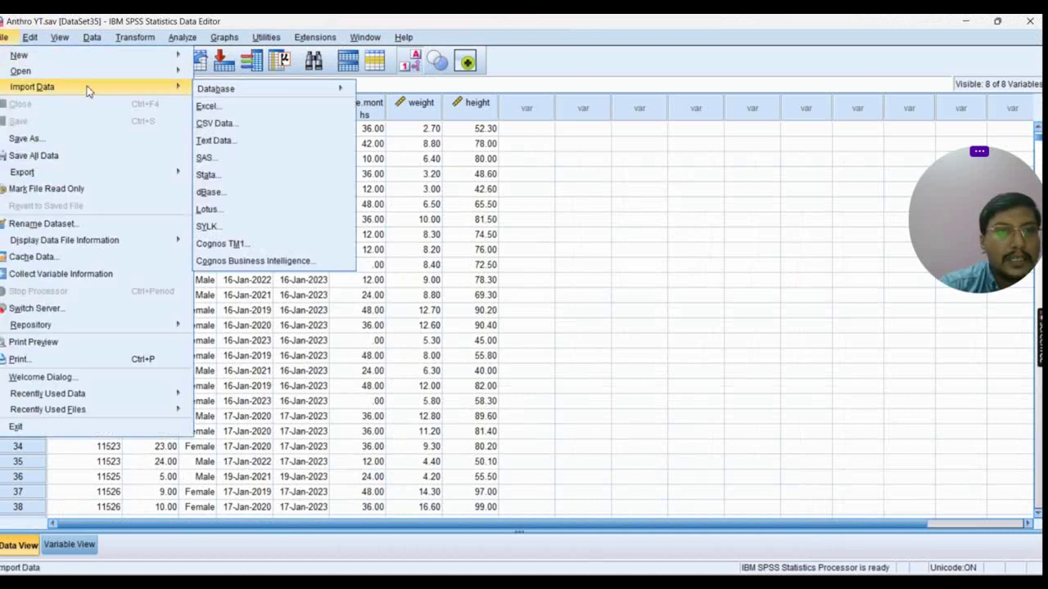
{"action": "left_click", "coordinate": [276, 106]}
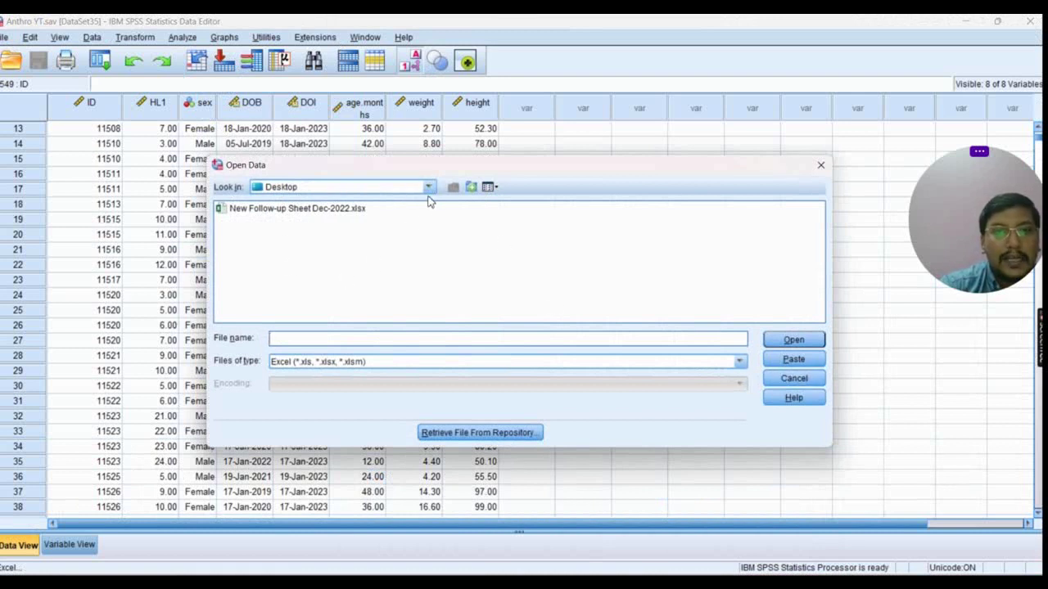
{"action": "left_click", "coordinate": [794, 378]}
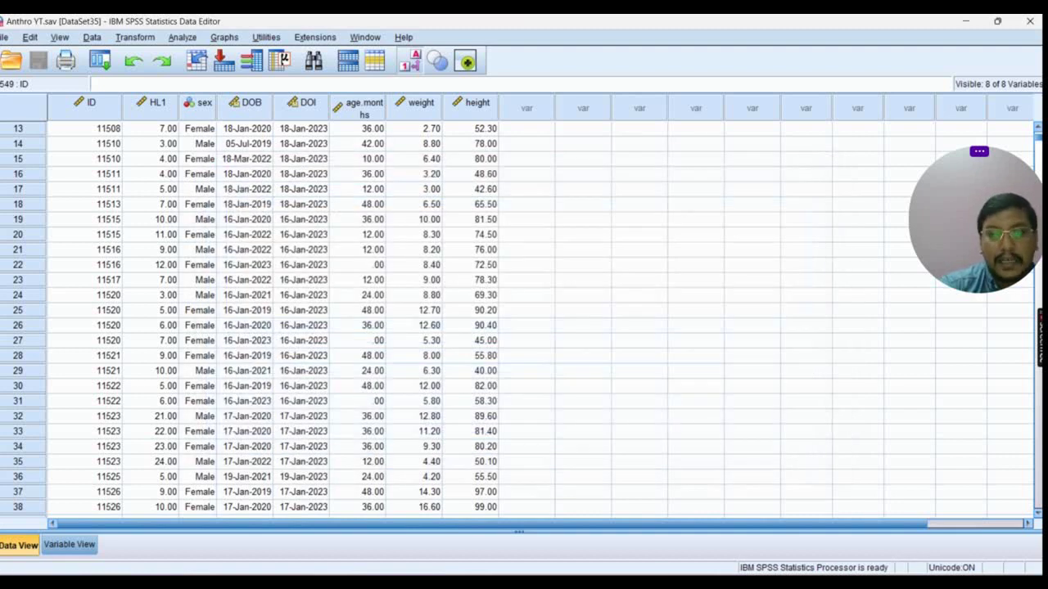
Step: Switch back to the Excel workbook and save it to the Desktop as an Excel Workbook named Anthro calculated
{"action": "key", "text": "alt+Tab"}
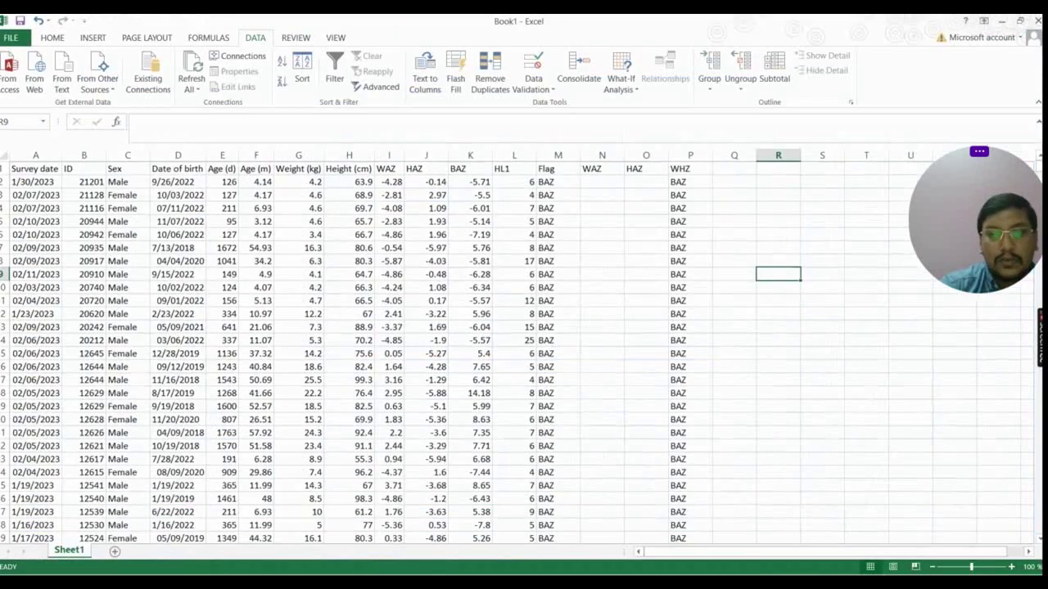
{"action": "left_click", "coordinate": [20, 21]}
{"action": "left_click", "coordinate": [164, 163]}
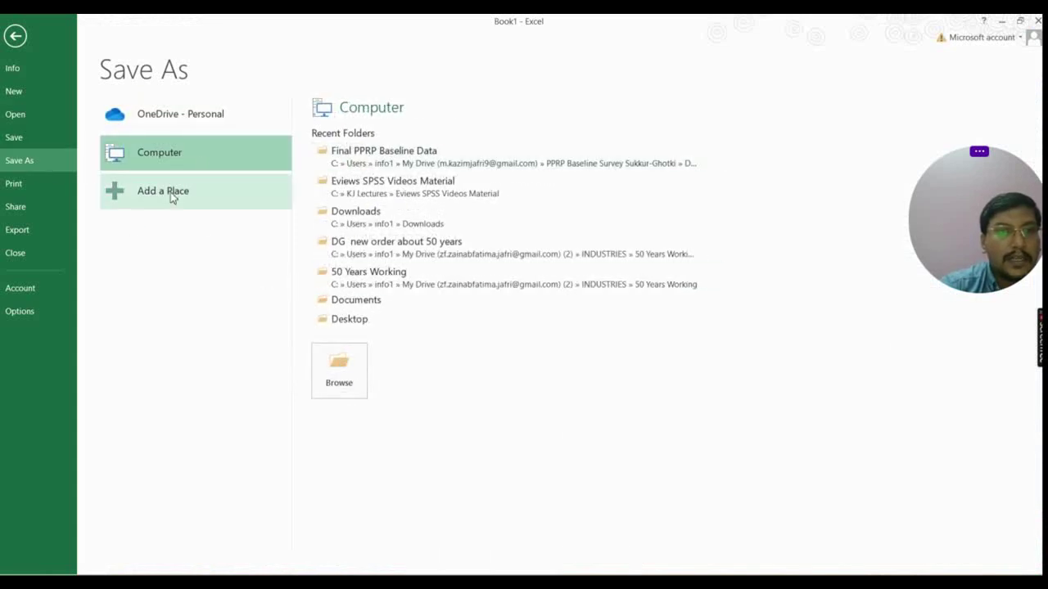
{"action": "left_click", "coordinate": [360, 366]}
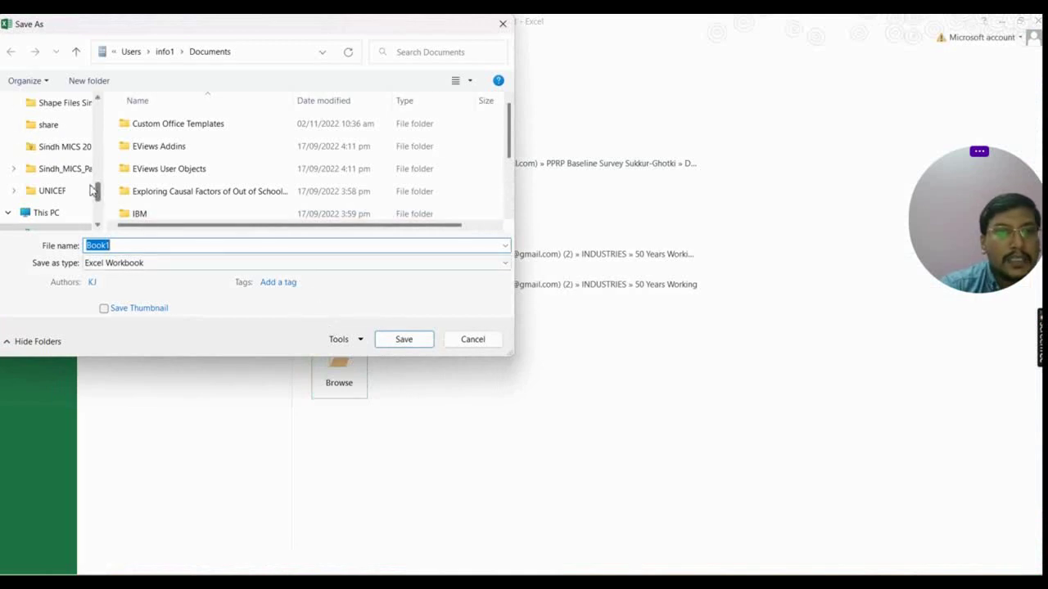
{"action": "left_click_drag", "start_coordinate": [98, 190], "coordinate": [98, 97]}
{"action": "left_click", "coordinate": [65, 174]}
{"action": "double_click", "coordinate": [150, 247]}
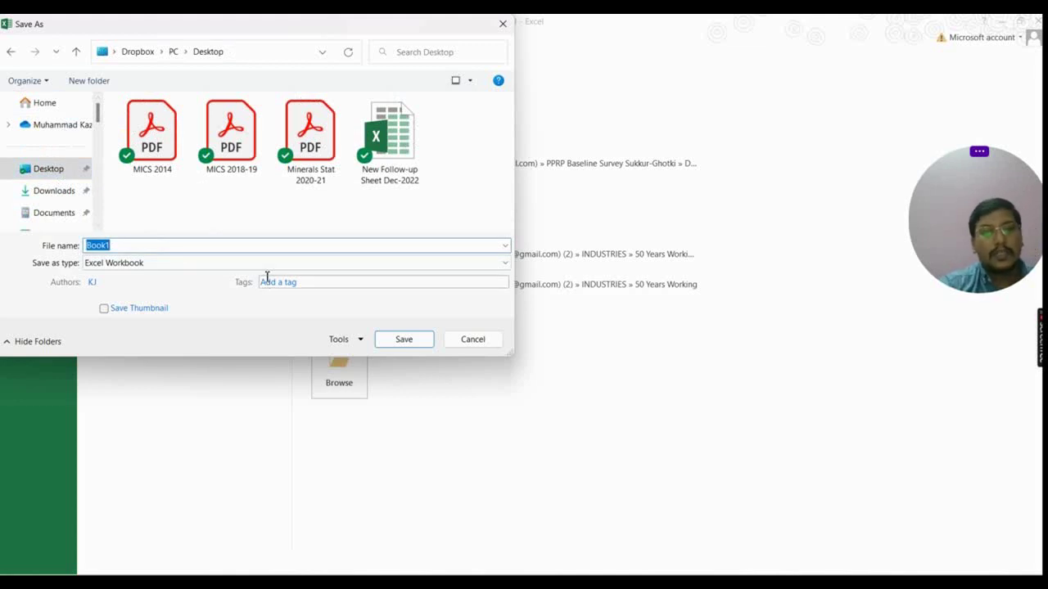
{"action": "type", "text": "Ant"}
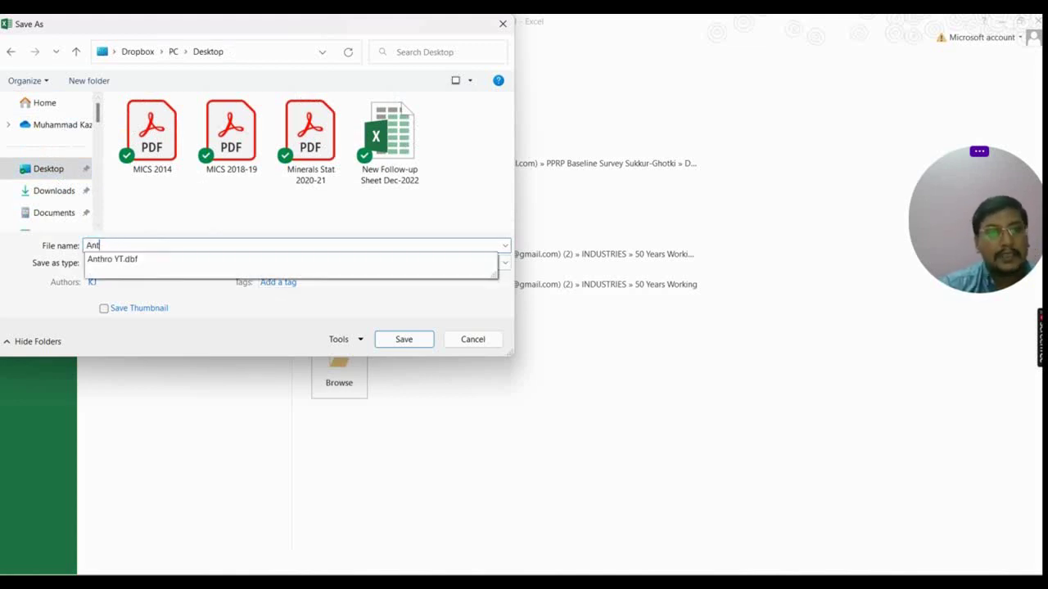
{"action": "type", "text": "hro calculated"}
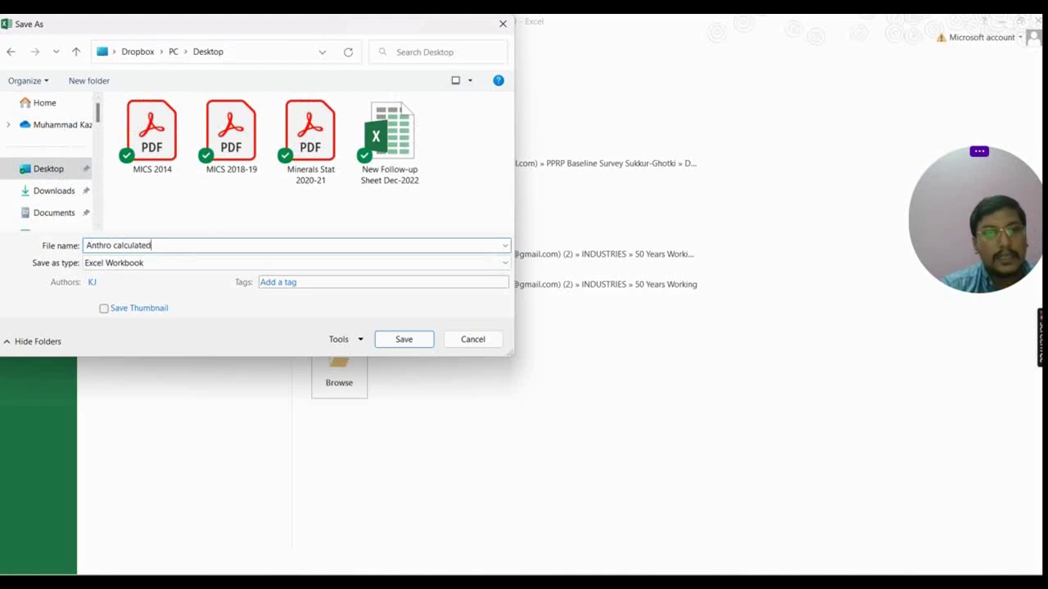
{"action": "left_click", "coordinate": [406, 341]}
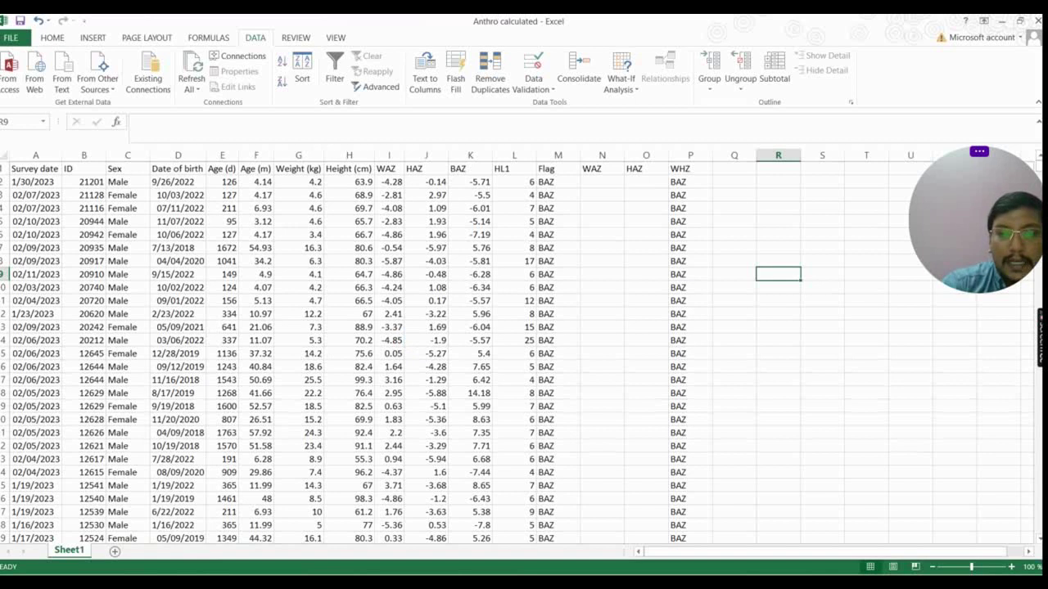
Step: Switch to the SPSS Data Editor and import Sheet1 of Anthro calculated.xlsx, reading variable names from the first row
{"action": "mouse_move", "coordinate": [590, 582]}
{"action": "left_click", "coordinate": [622, 532]}
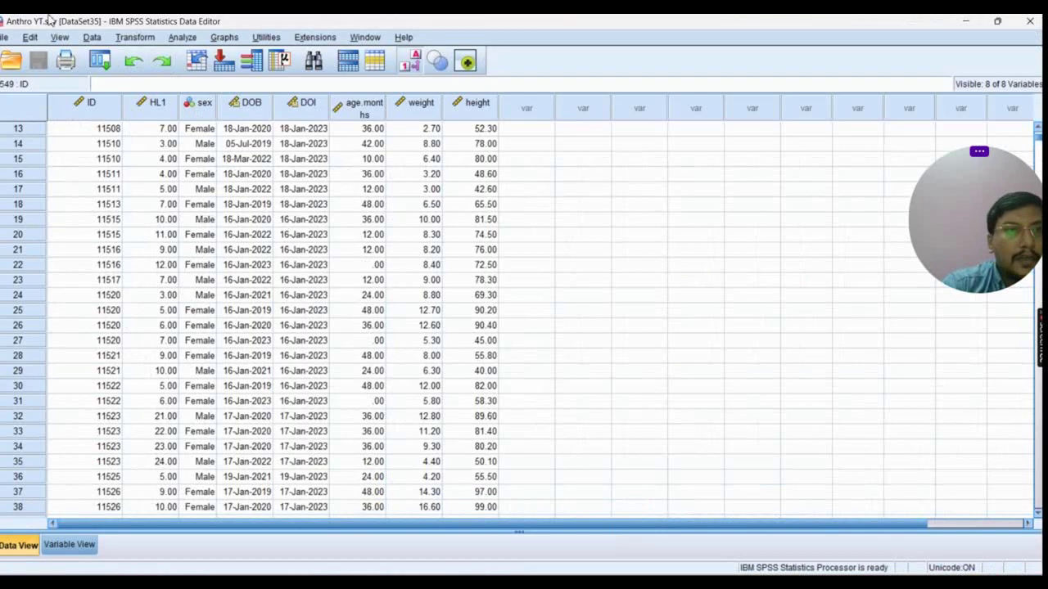
{"action": "left_click", "coordinate": [8, 38]}
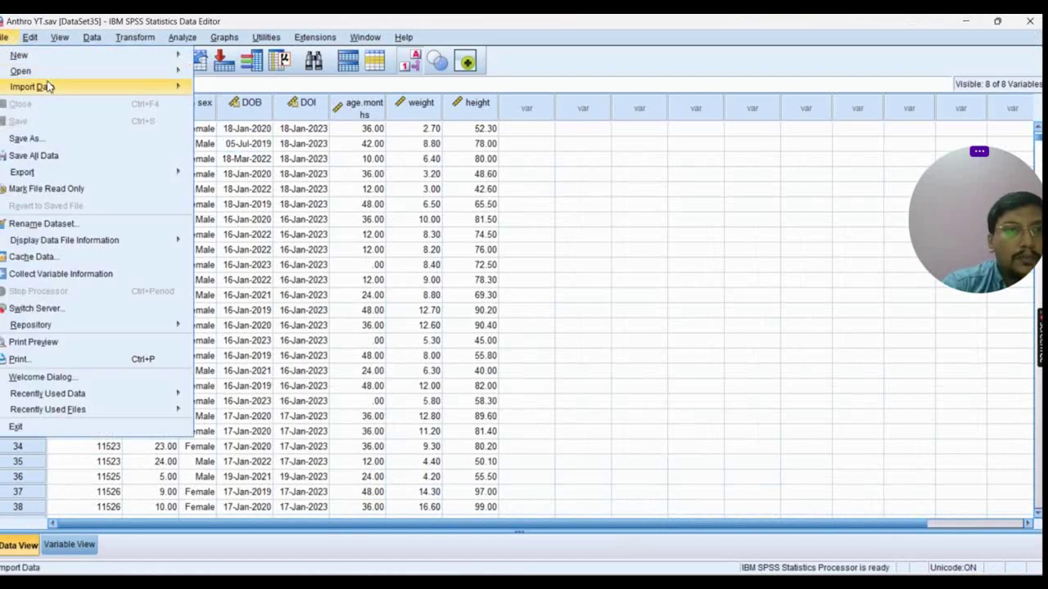
{"action": "mouse_move", "coordinate": [46, 87]}
{"action": "left_click", "coordinate": [233, 107]}
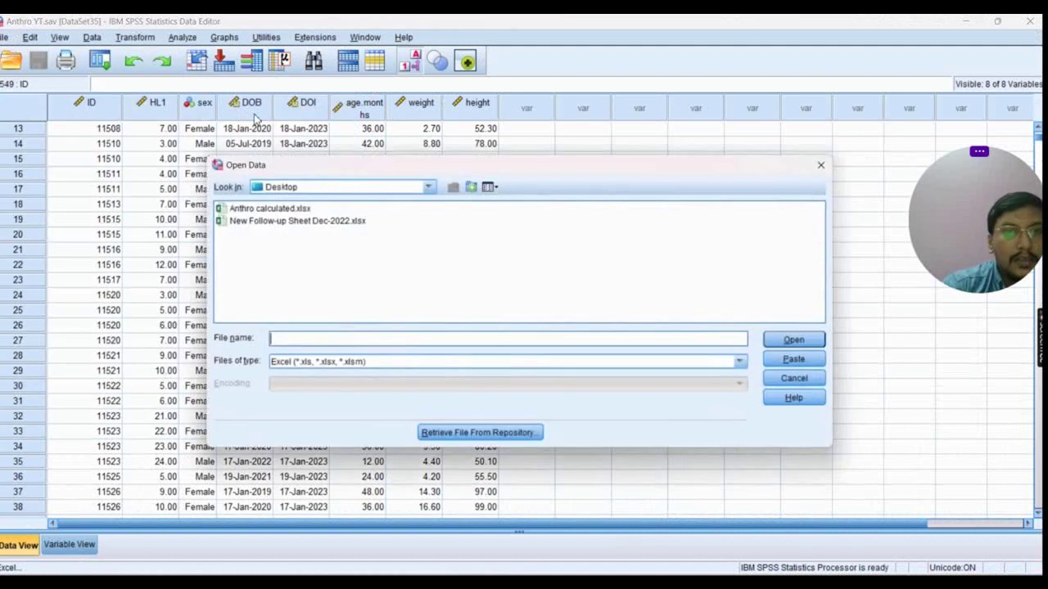
{"action": "left_click", "coordinate": [259, 210]}
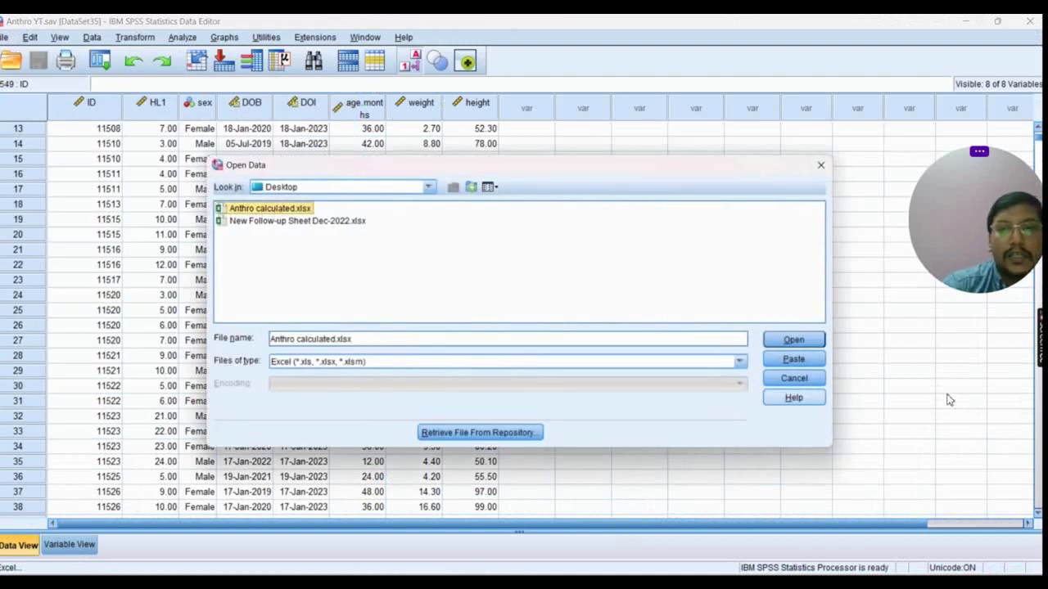
{"action": "left_click", "coordinate": [810, 343]}
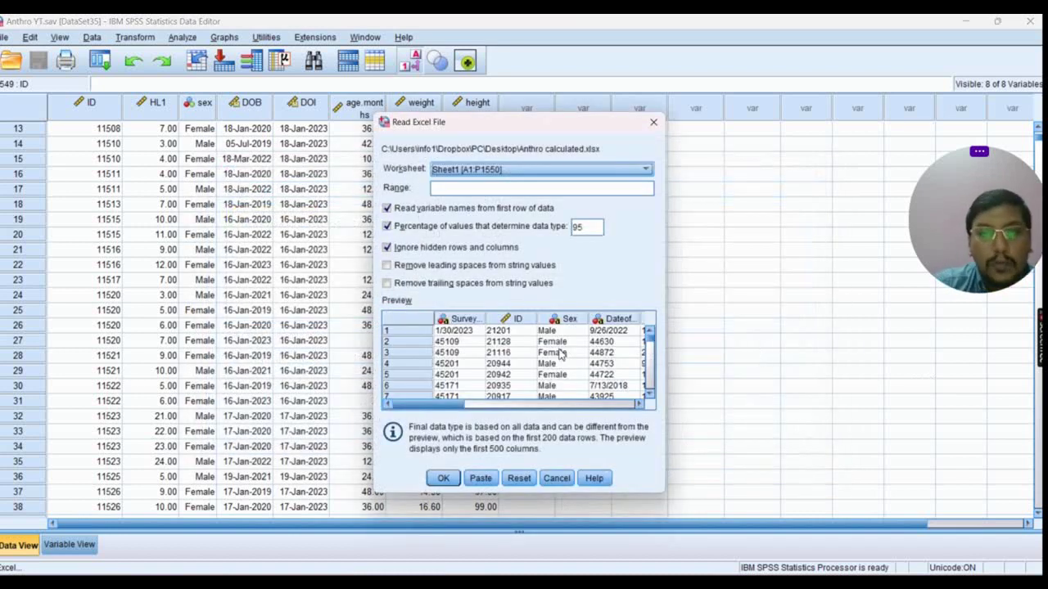
{"action": "mouse_move", "coordinate": [425, 404]}
{"action": "left_mouse_down"}
{"action": "mouse_move", "coordinate": [550, 403]}
{"action": "mouse_move", "coordinate": [409, 401]}
{"action": "left_mouse_up"}
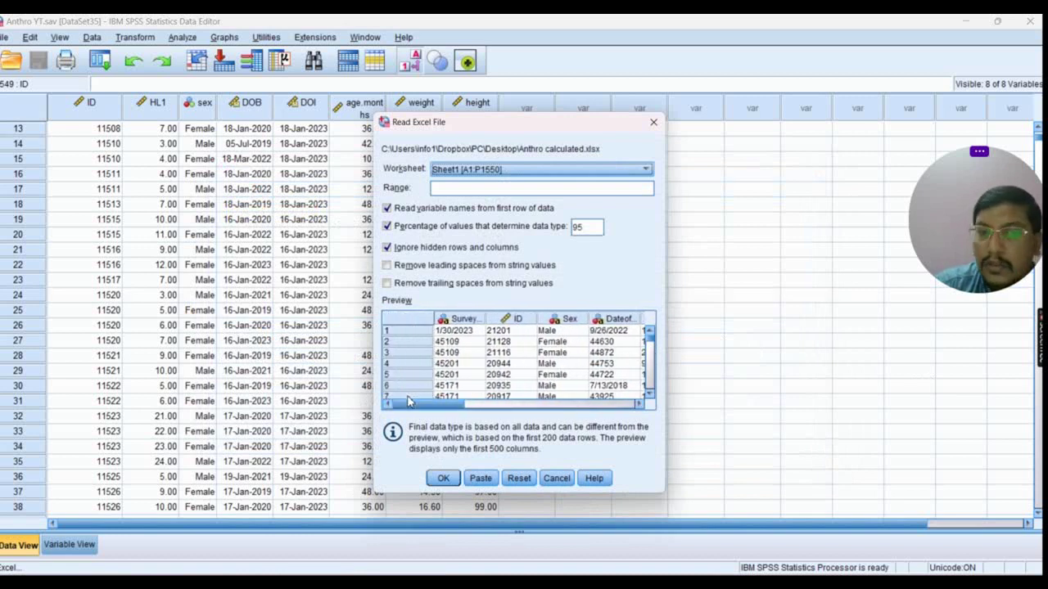
{"action": "left_click", "coordinate": [452, 483]}
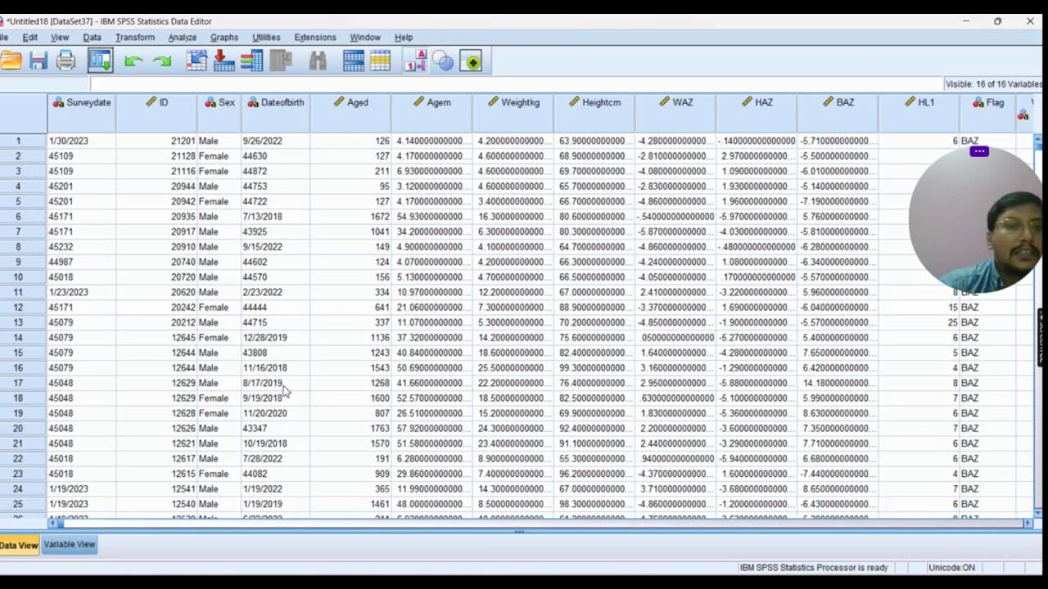
Step: Narrow the columns Surveydate through BAZ and even out the widths of HL1 through WHZ so all variables fit in view
{"action": "left_click", "coordinate": [105, 142]}
{"action": "left_click", "coordinate": [85, 123]}
{"action": "left_click_drag", "start_coordinate": [84, 123], "coordinate": [762, 135]}
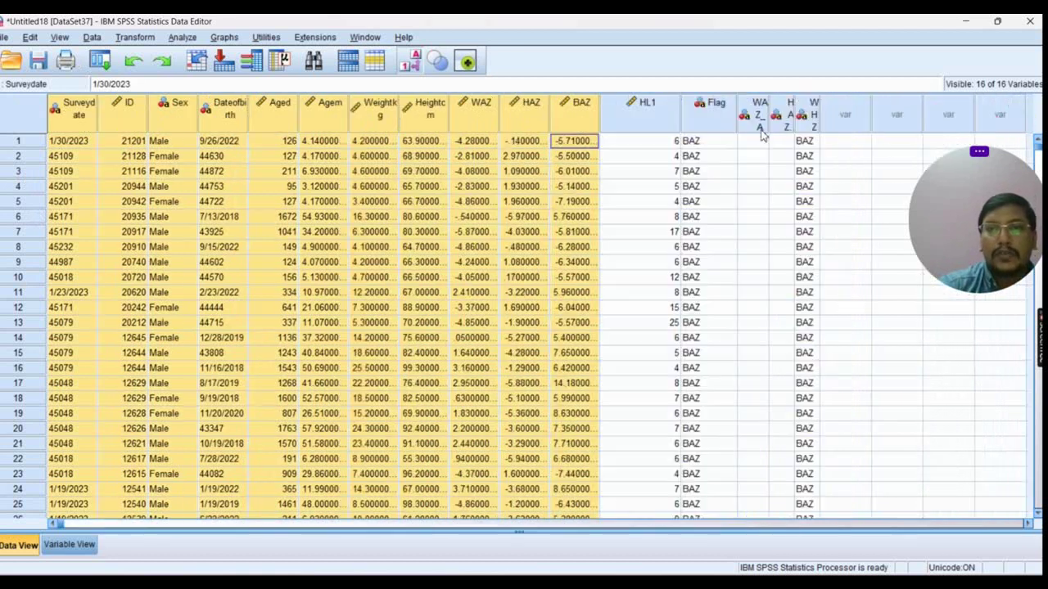
{"action": "left_click_drag", "start_coordinate": [645, 123], "coordinate": [724, 137]}
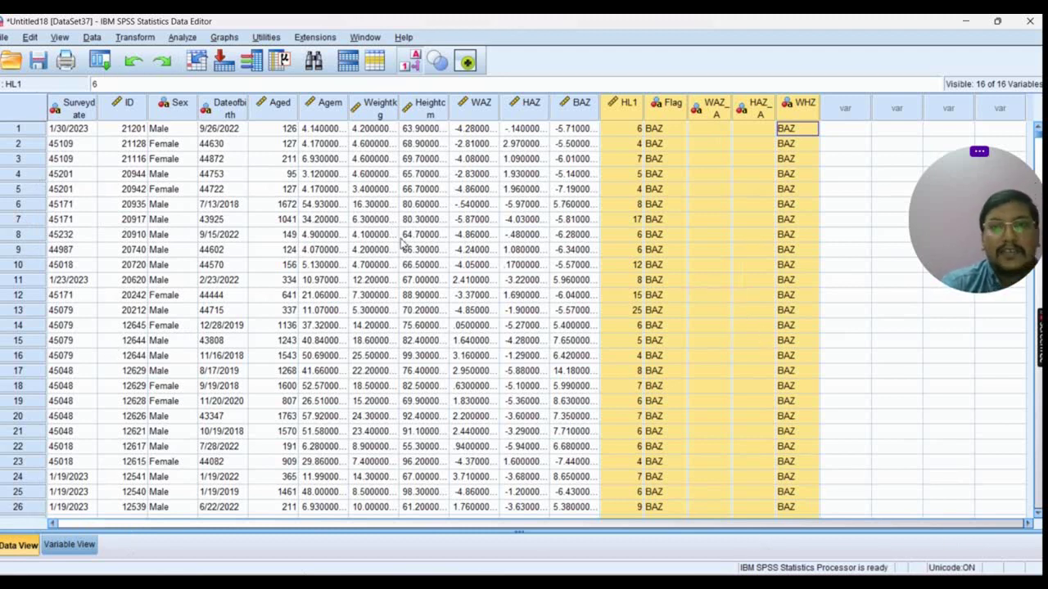
{"action": "scroll", "coordinate": [664, 161], "scroll_direction": "down", "scroll_amount": 1}
{"action": "scroll", "coordinate": [640, 155], "scroll_direction": "up", "scroll_amount": 1}
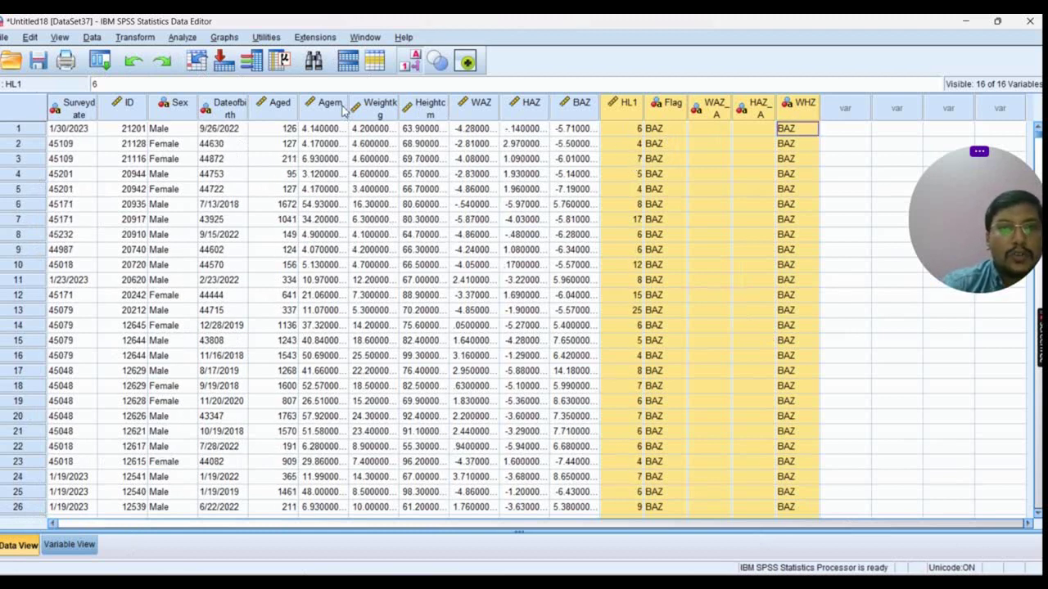
Step: Move the HL1 variable directly after ID and widen the Dateofbirth, Weightkg and Heightcm columns
{"action": "left_click", "coordinate": [127, 117]}
{"action": "left_click", "coordinate": [625, 114]}
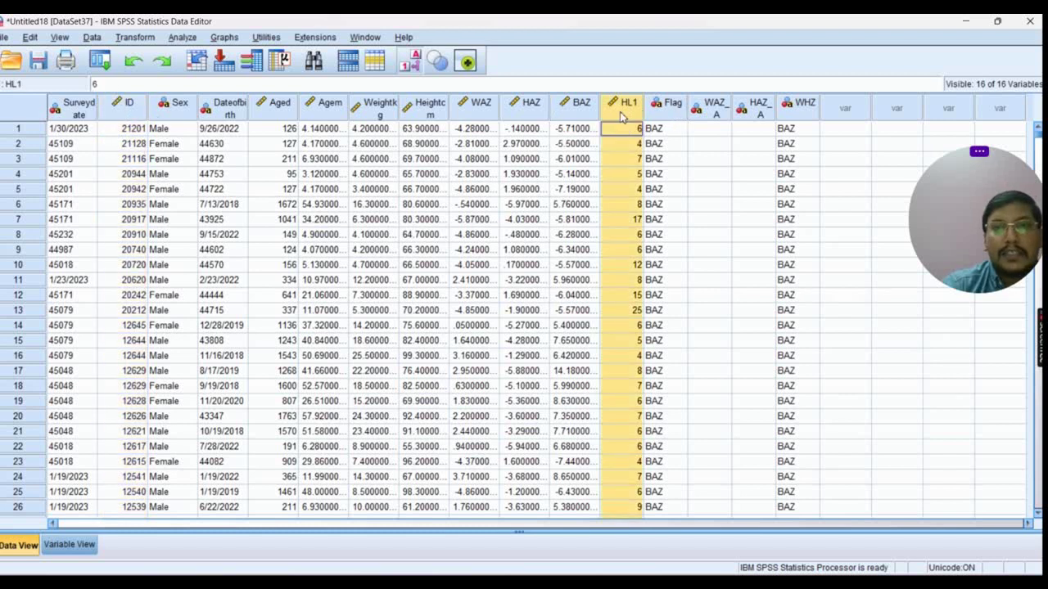
{"action": "left_click_drag", "start_coordinate": [632, 128], "coordinate": [161, 128]}
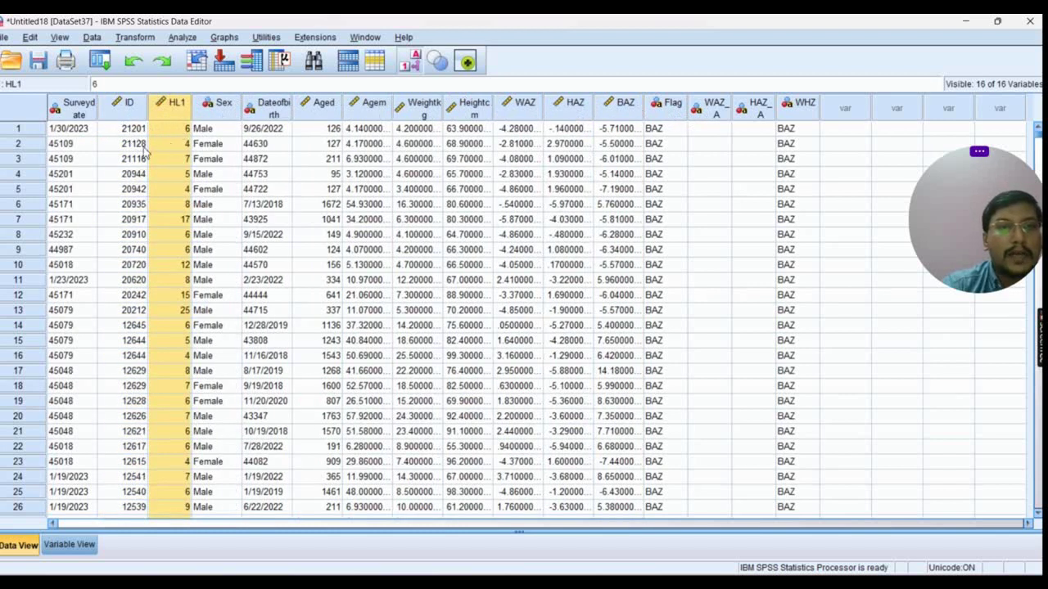
{"action": "left_click_drag", "start_coordinate": [296, 113], "coordinate": [303, 113]}
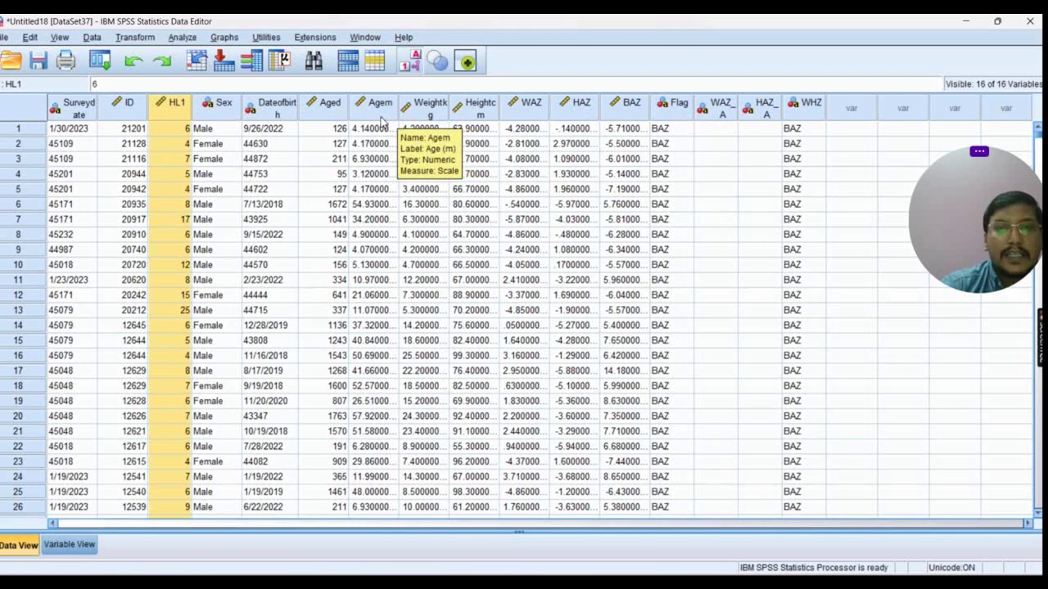
{"action": "left_click_drag", "start_coordinate": [453, 110], "coordinate": [512, 116]}
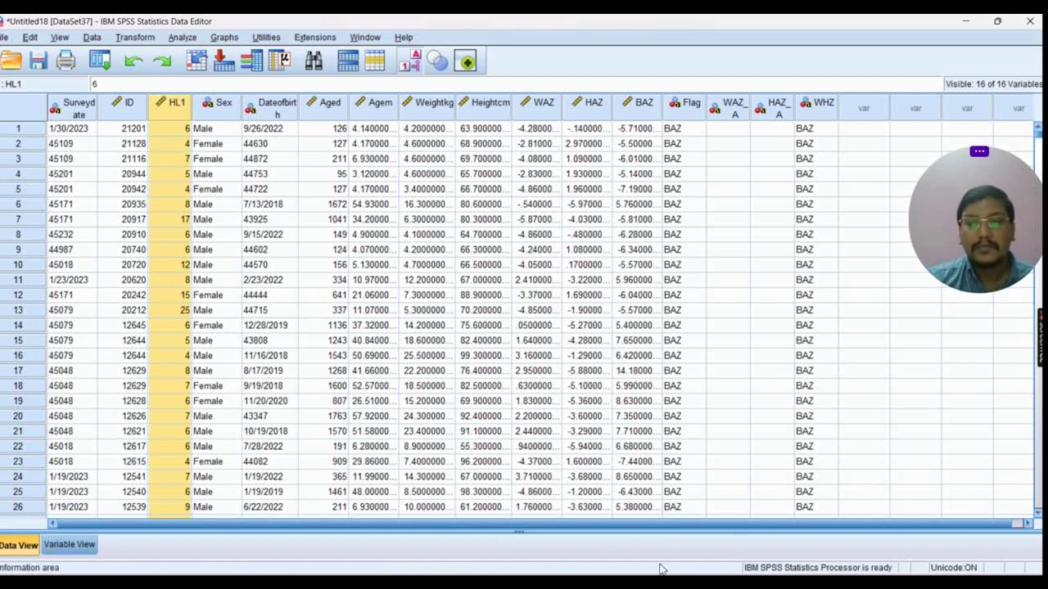
Step: Read the Task1 Flagged Variable slide in the PowerPoint presentation, including full screen, and return to the imported SPSS dataset
{"action": "key", "text": "alt+Tab"}
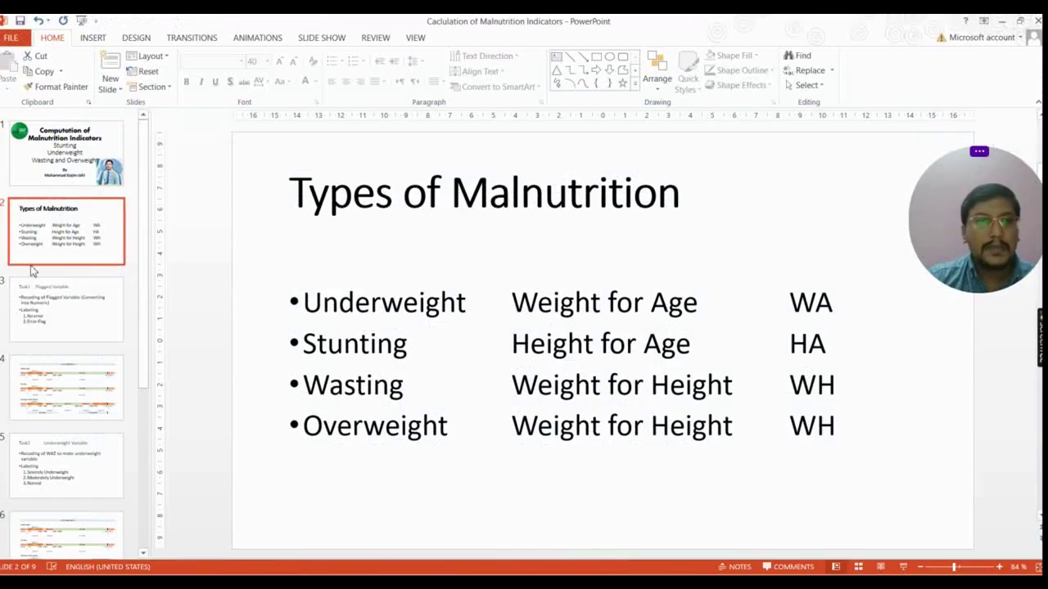
{"action": "left_click", "coordinate": [93, 311]}
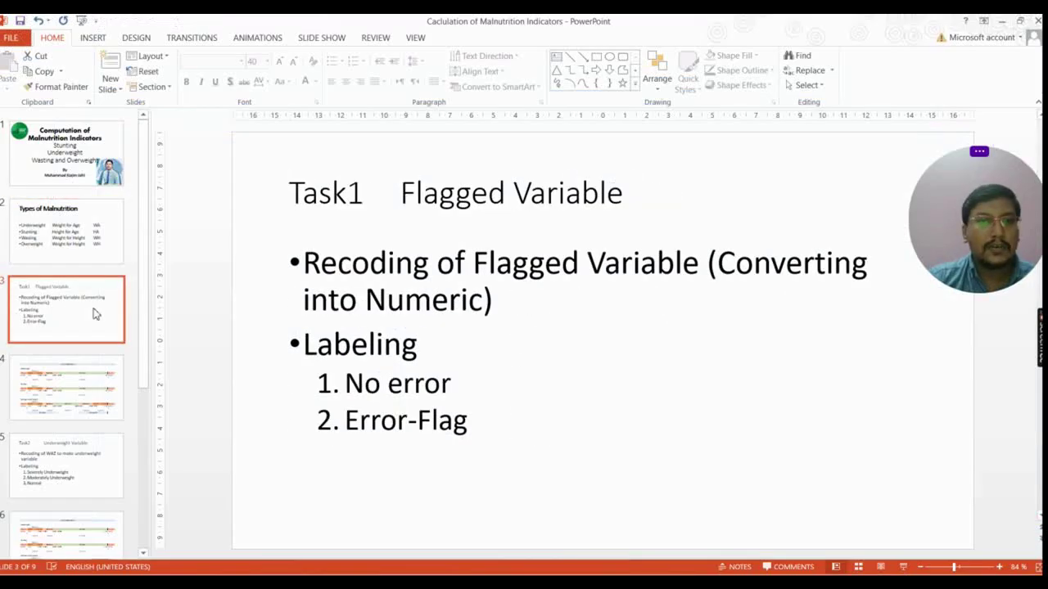
{"action": "left_click", "coordinate": [902, 565]}
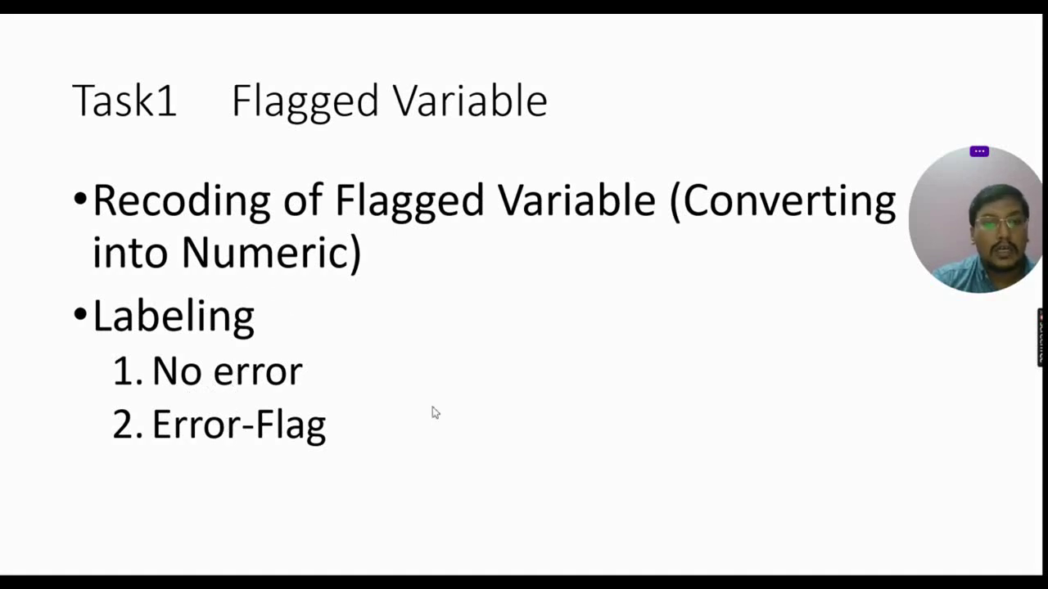
{"action": "key", "text": "Escape"}
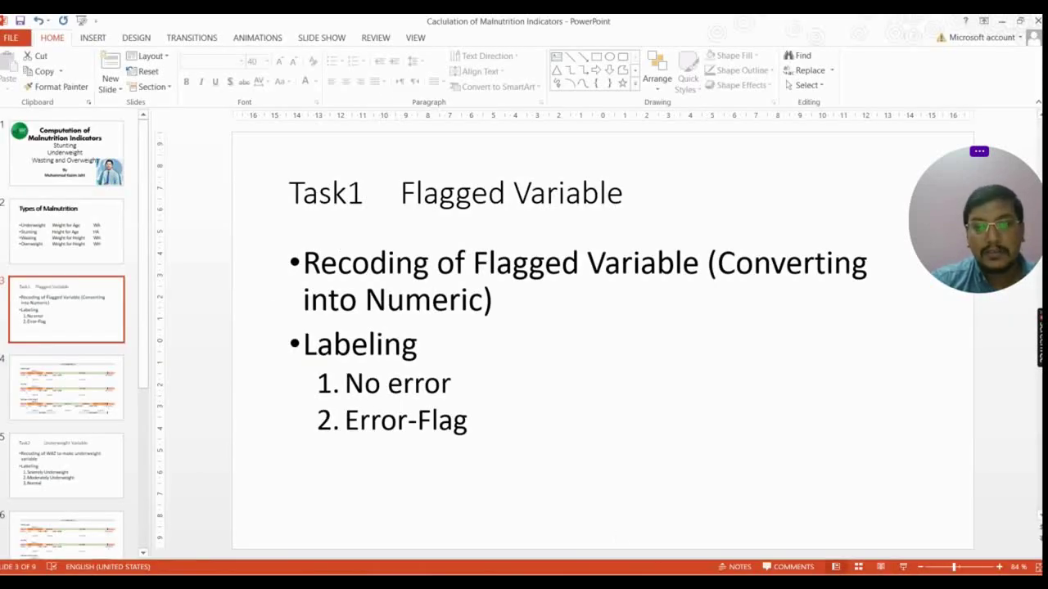
{"action": "left_click", "coordinate": [586, 586]}
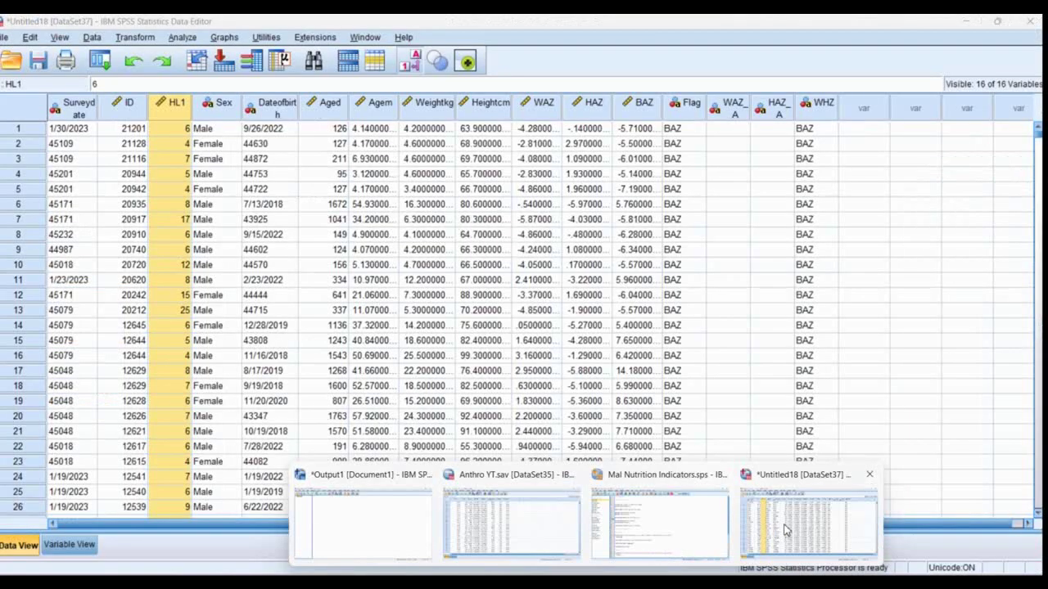
{"action": "left_click", "coordinate": [783, 532]}
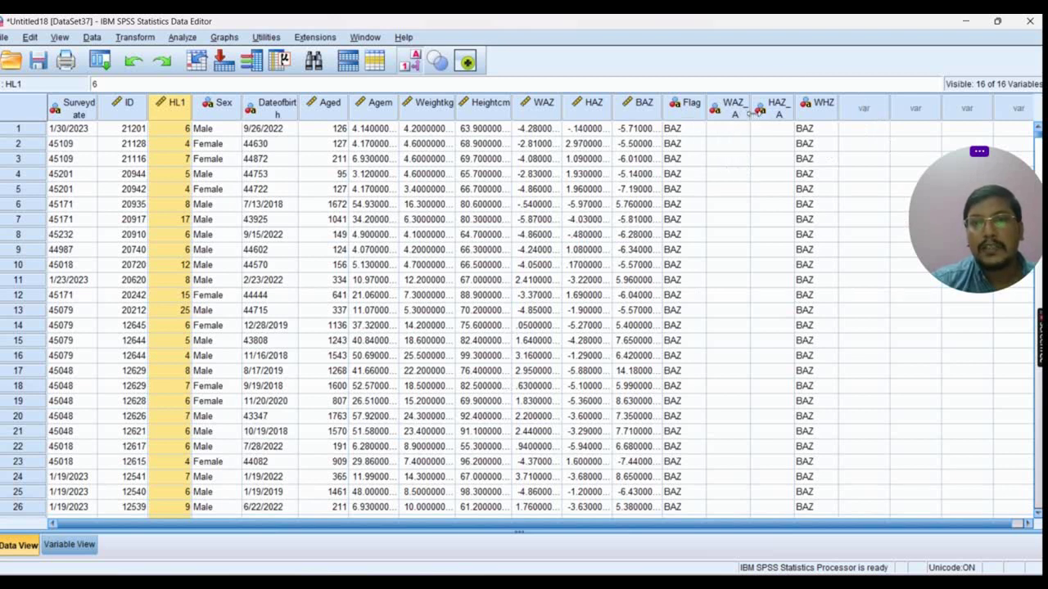
Step: Widen the WAZ_A column to fit its name and sort the cases by WAZ_A in descending order
{"action": "left_click_drag", "start_coordinate": [750, 111], "coordinate": [757, 112]}
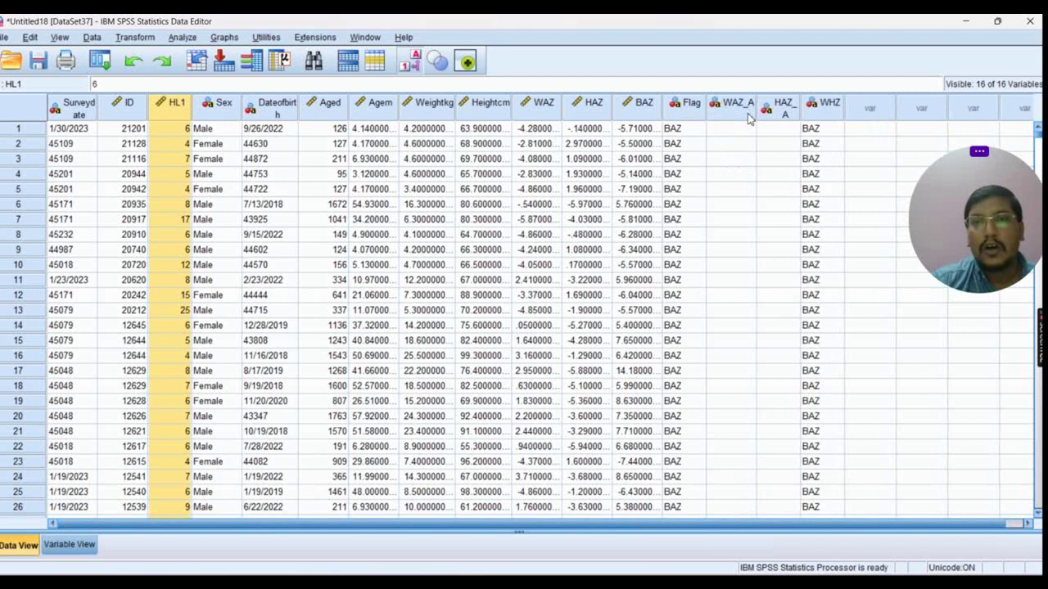
{"action": "right_click", "coordinate": [747, 115]}
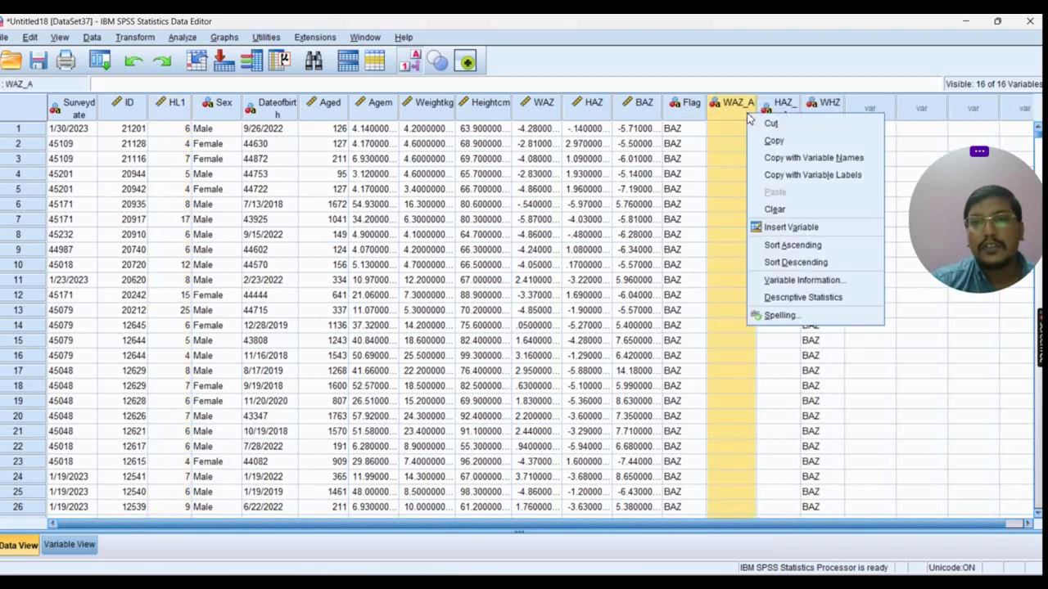
{"action": "left_click", "coordinate": [833, 262]}
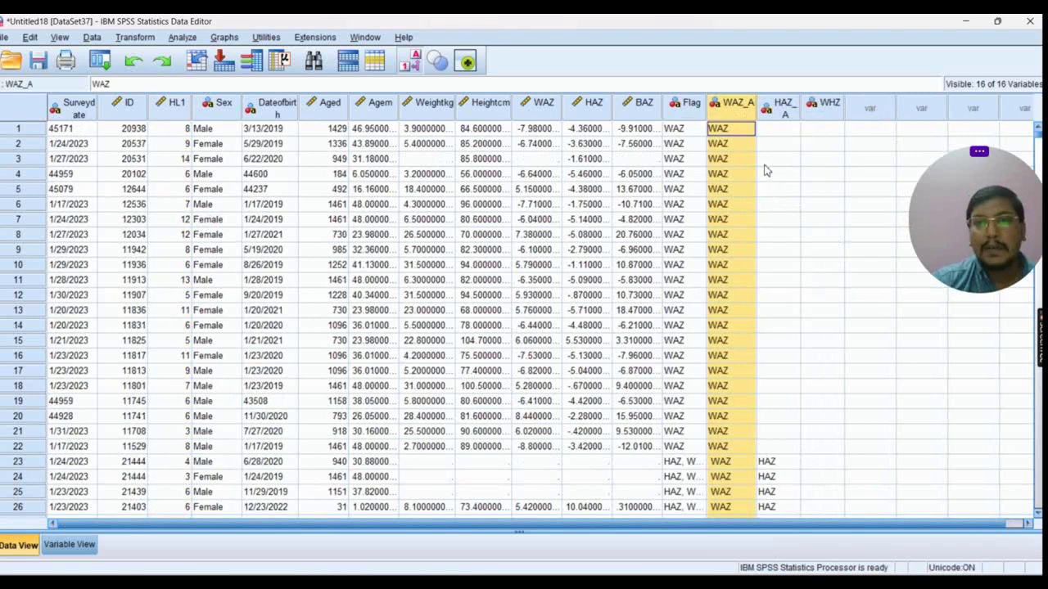
Step: Examine the sorted WAZ_A entries alongside the Flag and HAZ_A columns for the flagged records
{"action": "scroll", "coordinate": [766, 170], "scroll_direction": "down", "scroll_amount": 5}
{"action": "scroll", "coordinate": [761, 172], "scroll_direction": "up", "scroll_amount": 5}
{"action": "scroll", "coordinate": [747, 180], "scroll_direction": "down", "scroll_amount": 11}
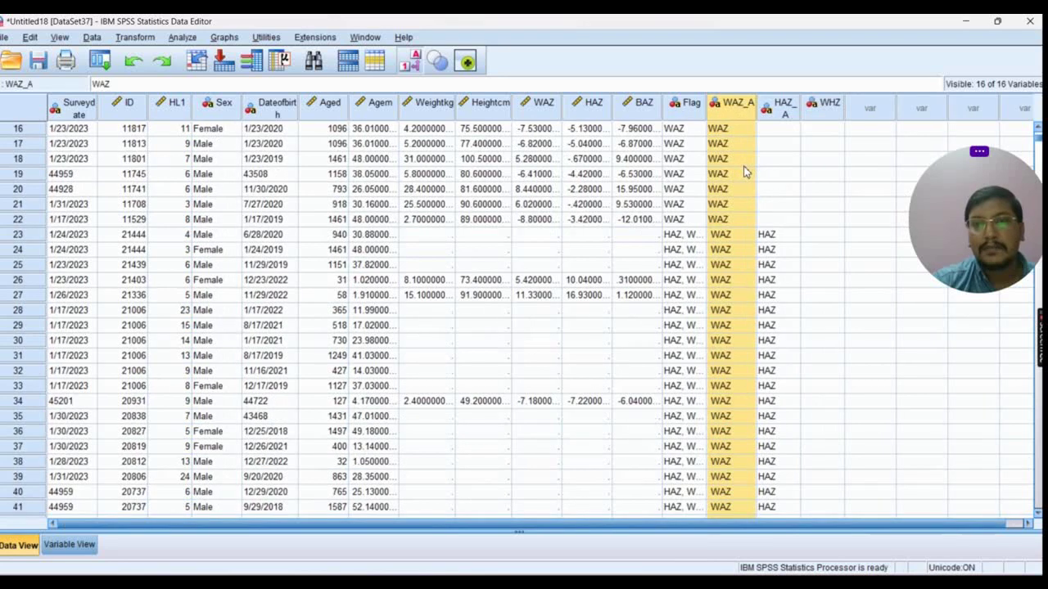
{"action": "scroll", "coordinate": [735, 192], "scroll_direction": "up", "scroll_amount": 5}
{"action": "scroll", "coordinate": [735, 194], "scroll_direction": "down", "scroll_amount": 20}
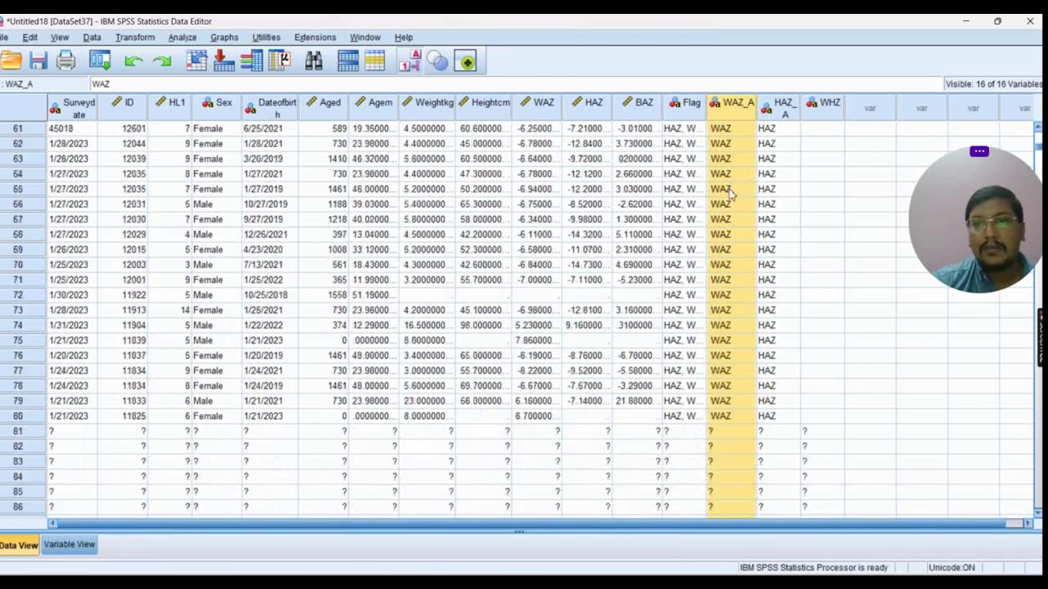
{"action": "scroll", "coordinate": [735, 193], "scroll_direction": "down", "scroll_amount": 7}
{"action": "scroll", "coordinate": [739, 196], "scroll_direction": "up", "scroll_amount": 11}
{"action": "scroll", "coordinate": [739, 197], "scroll_direction": "down", "scroll_amount": 6}
{"action": "scroll", "coordinate": [729, 232], "scroll_direction": "up", "scroll_amount": 6}
{"action": "scroll", "coordinate": [737, 221], "scroll_direction": "up", "scroll_amount": 11}
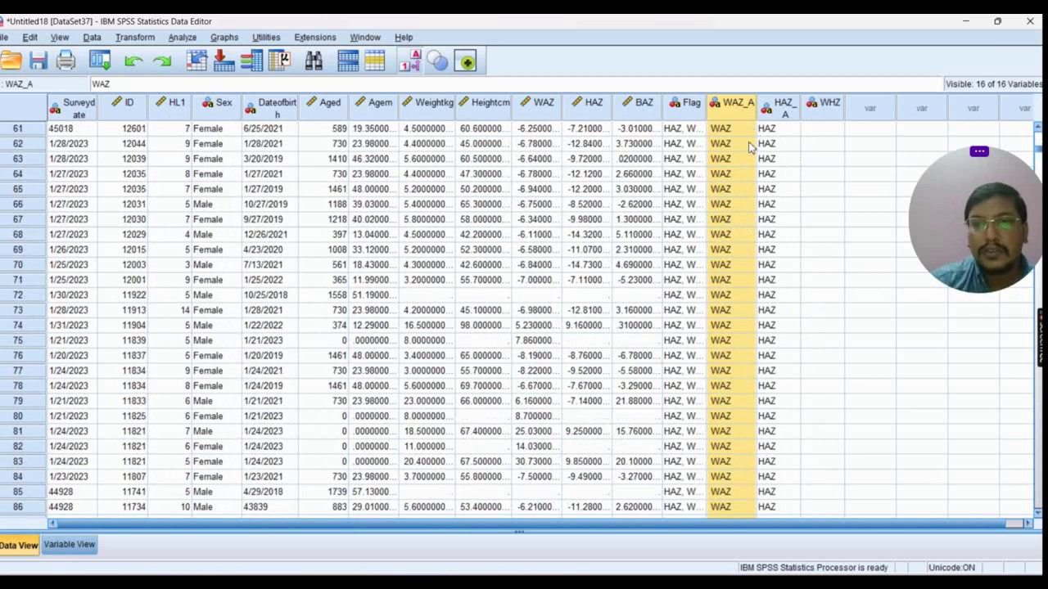
Step: Run descriptive statistics on the WAZ_A variable to produce its frequency table
{"action": "right_click", "coordinate": [733, 114]}
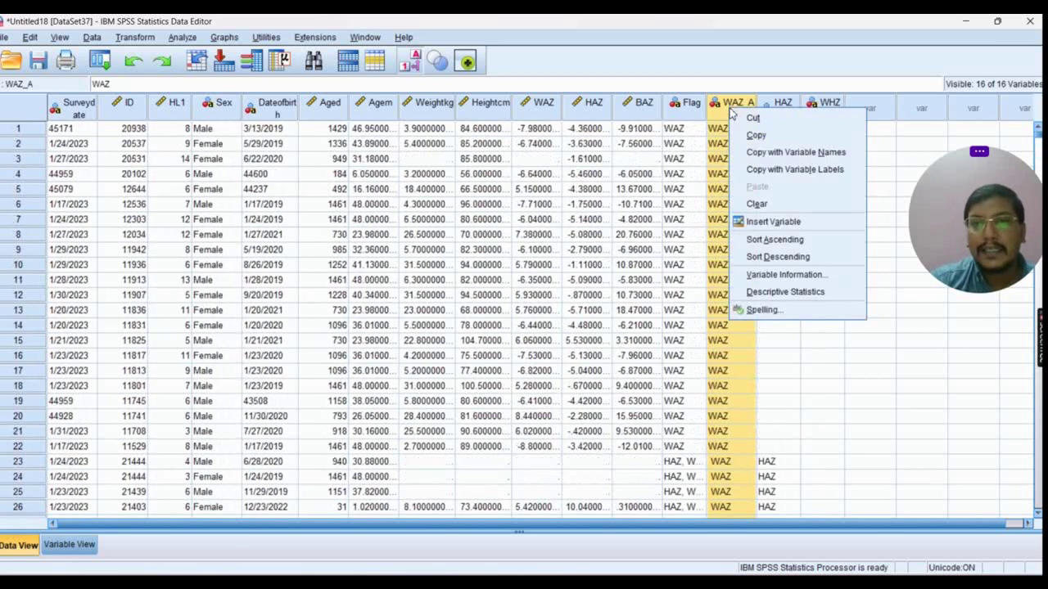
{"action": "left_click", "coordinate": [821, 292]}
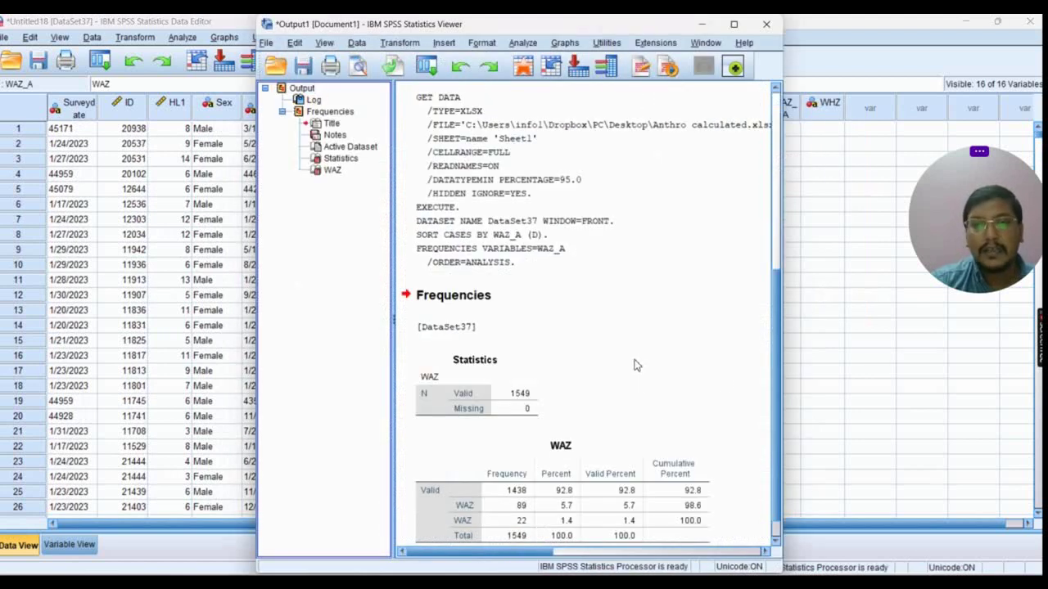
Step: Sort the cases by HAZ_A in descending order and run descriptive statistics on HAZ_A
{"action": "scroll", "coordinate": [610, 352], "scroll_direction": "down", "scroll_amount": 1}
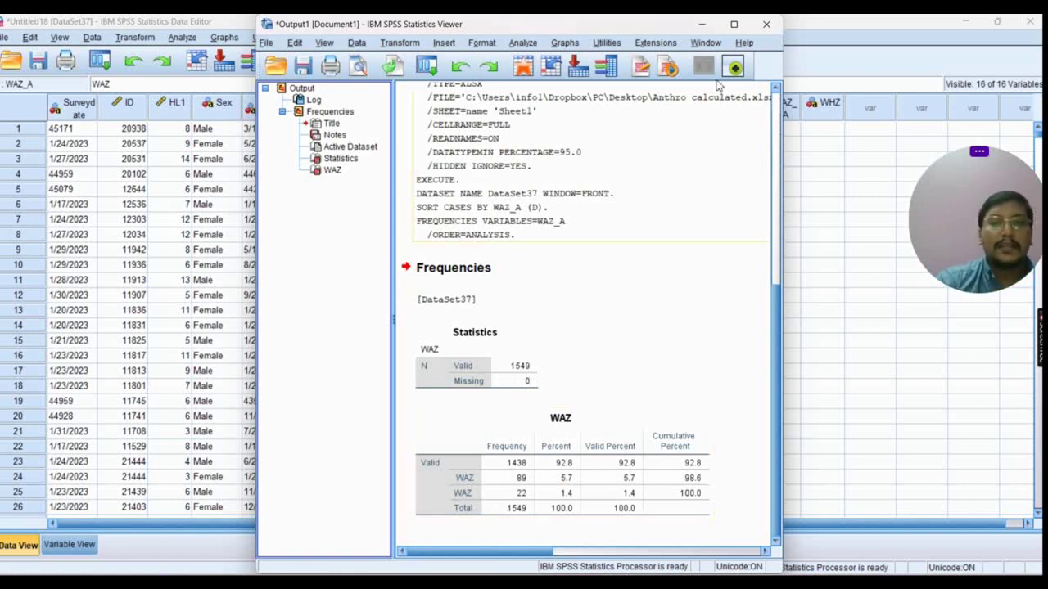
{"action": "left_click", "coordinate": [700, 24]}
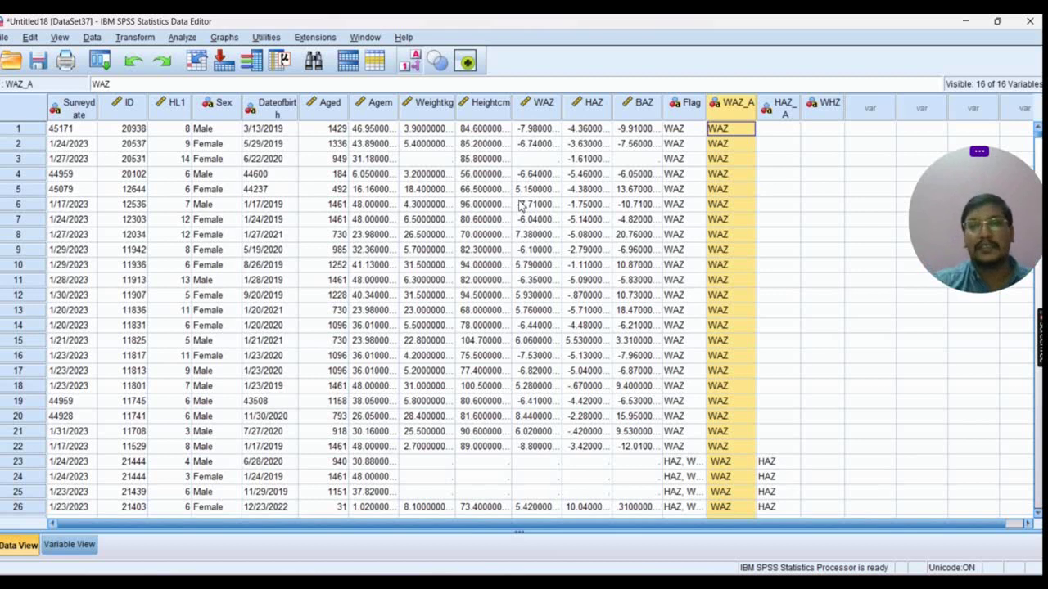
{"action": "right_click", "coordinate": [784, 115]}
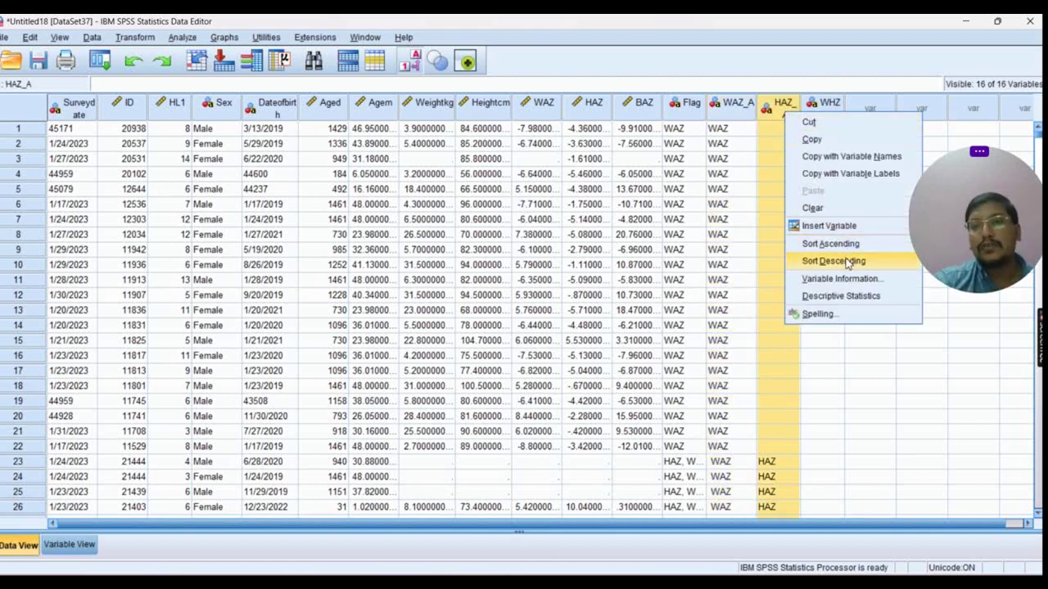
{"action": "left_click", "coordinate": [847, 259]}
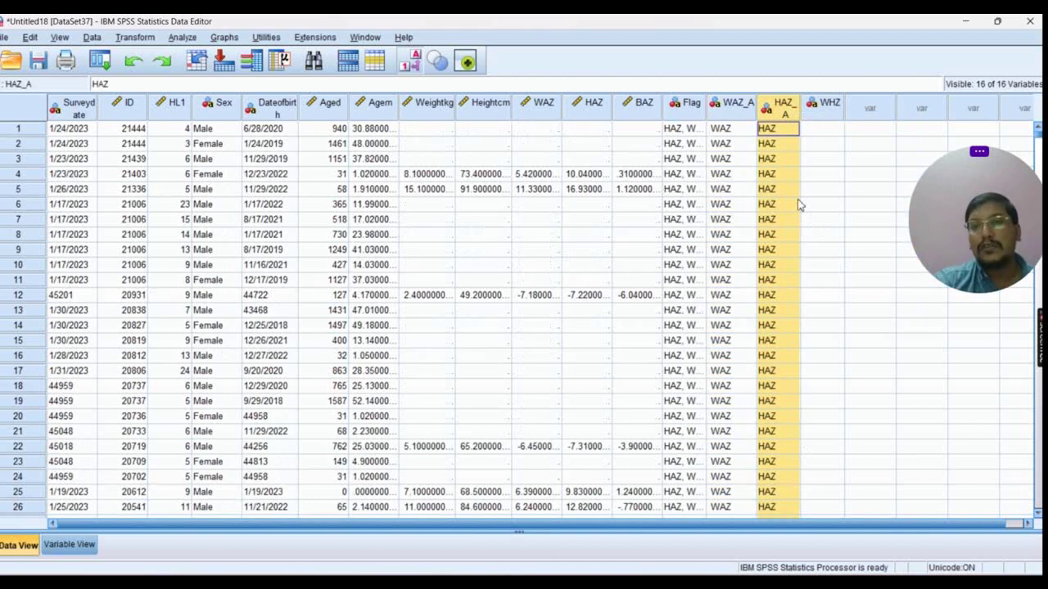
{"action": "right_click", "coordinate": [775, 116]}
{"action": "left_click", "coordinate": [827, 296]}
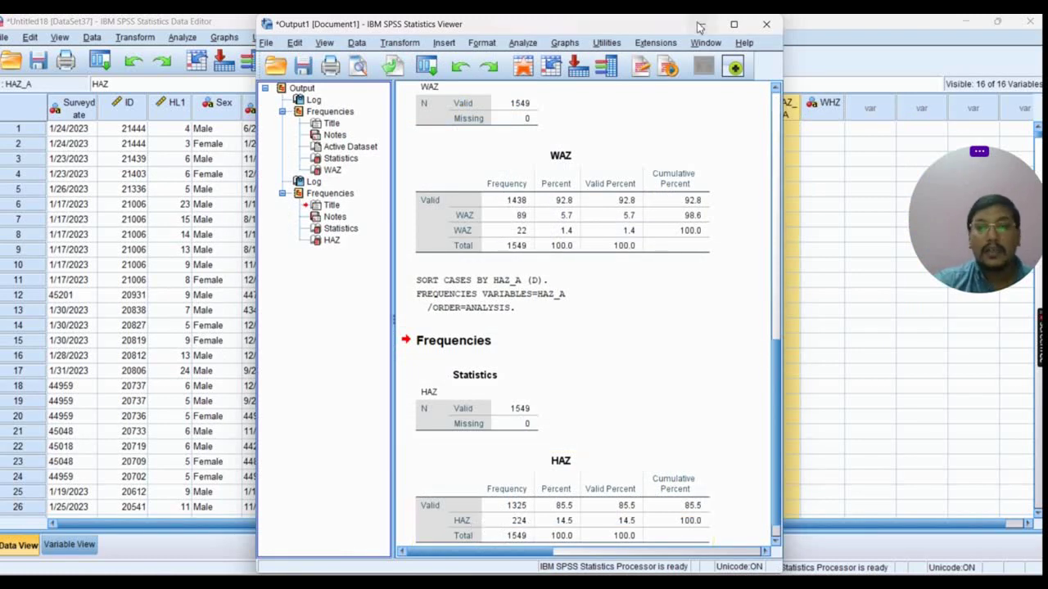
Step: Run descriptive statistics on the WHZ flag variable, read its frequency table and return to the dataset
{"action": "left_click", "coordinate": [737, 70]}
{"action": "left_click", "coordinate": [828, 102]}
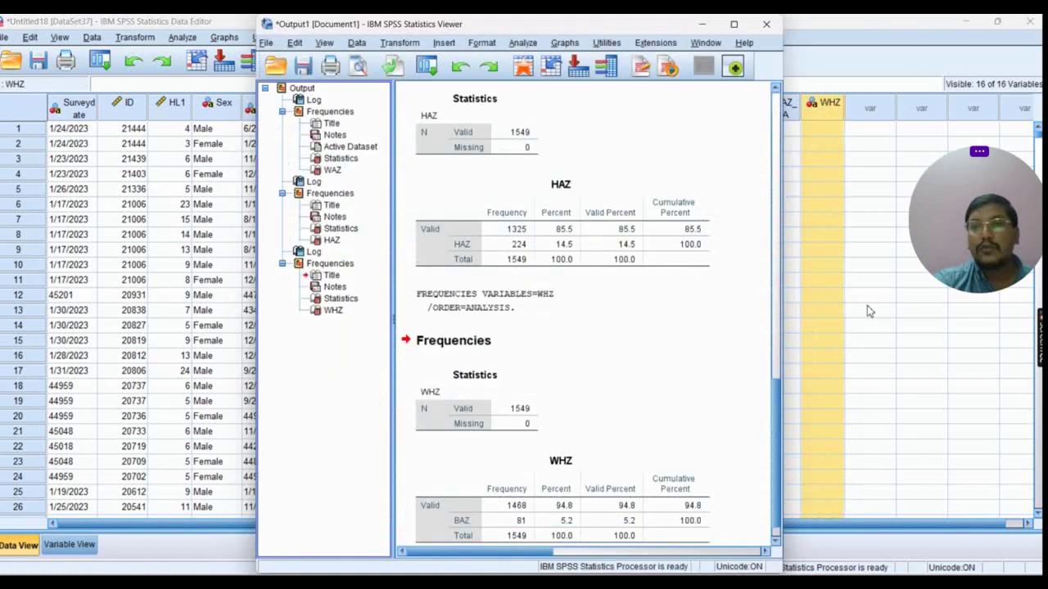
{"action": "scroll", "coordinate": [559, 450], "scroll_direction": "down", "scroll_amount": 1}
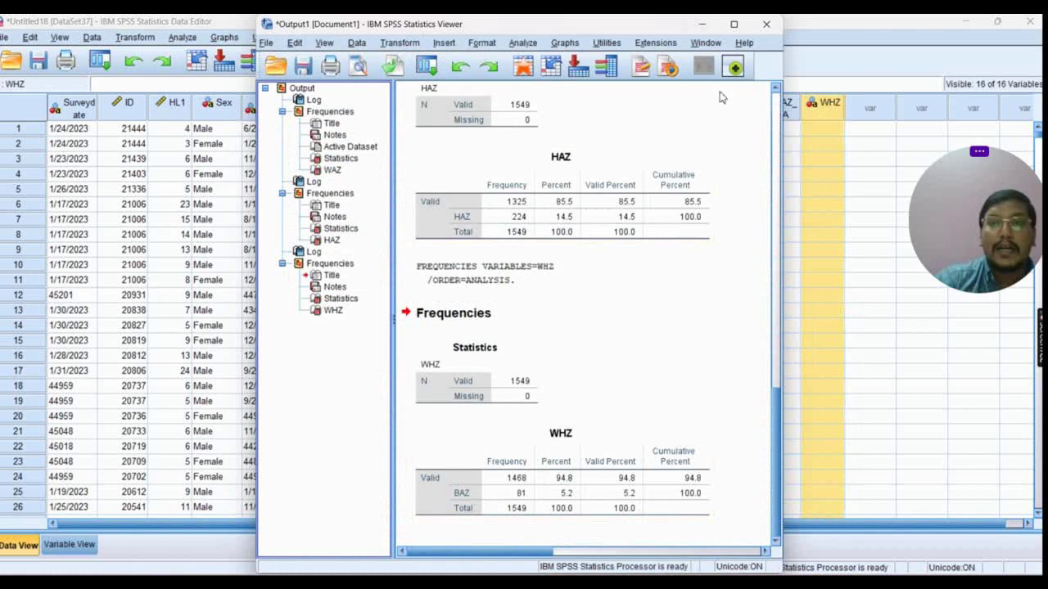
{"action": "left_click", "coordinate": [703, 25]}
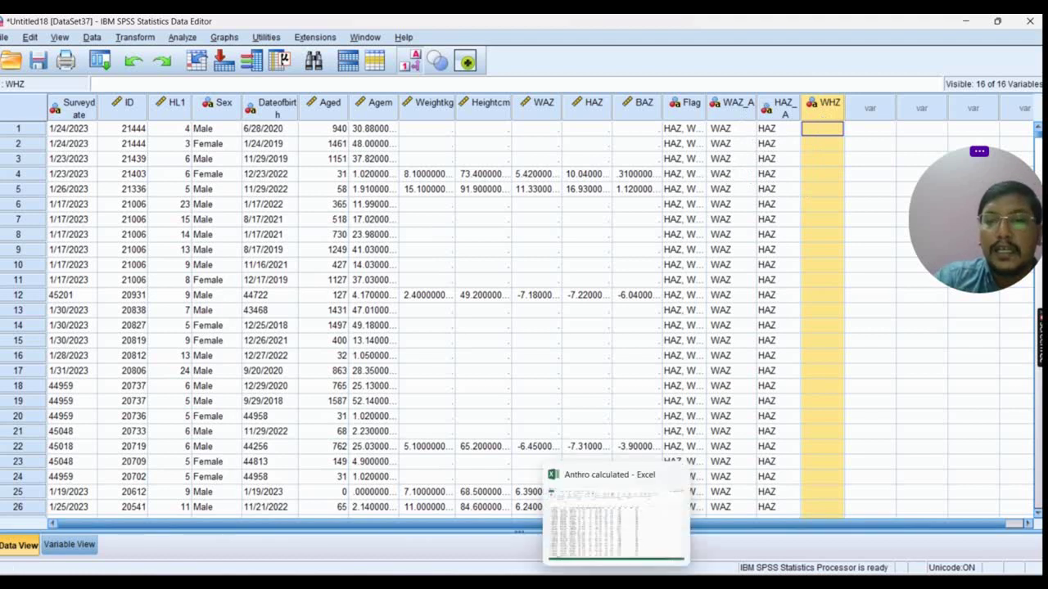
Step: Bring up the Mal Nutrition Indicators.sps syntax and examine the RECODE and VALUE LABELS commands under Making Flag Variables
{"action": "mouse_move", "coordinate": [521, 555]}
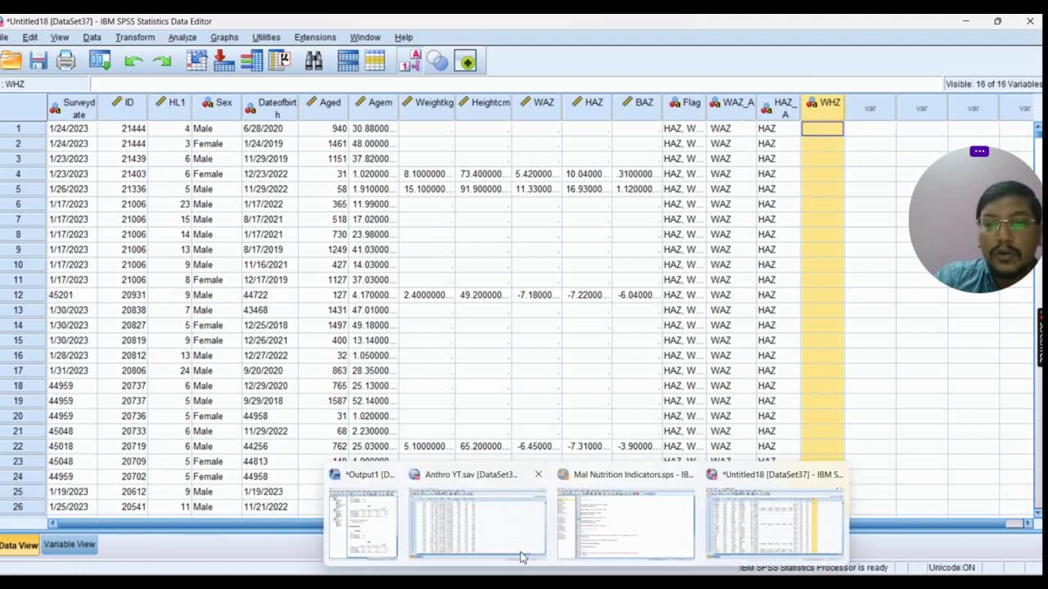
{"action": "left_click", "coordinate": [622, 534]}
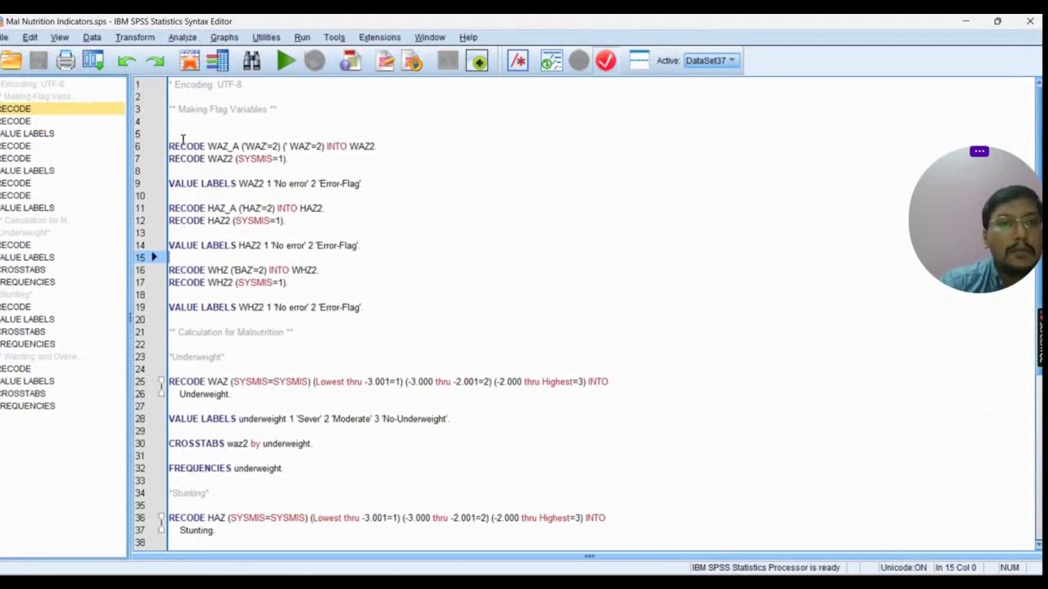
{"action": "left_click_drag", "start_coordinate": [173, 128], "coordinate": [332, 213]}
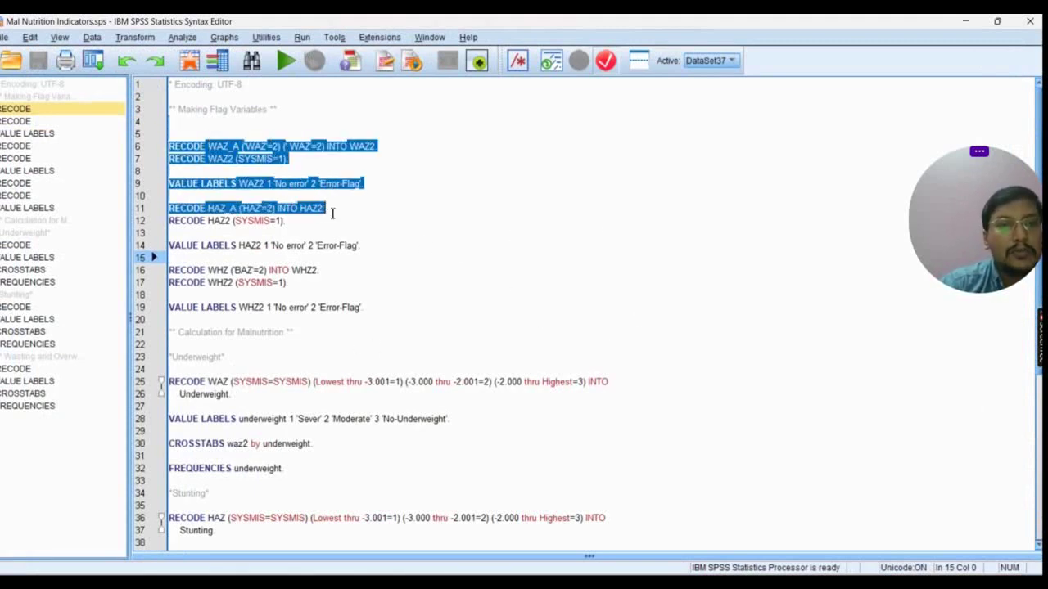
{"action": "left_click", "coordinate": [475, 221]}
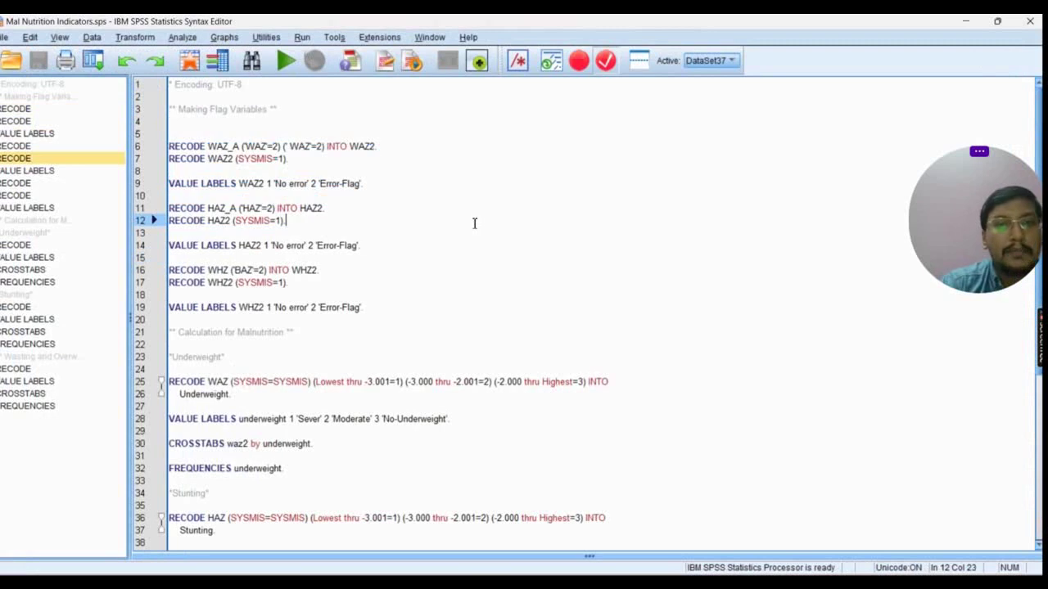
{"action": "left_click", "coordinate": [218, 146]}
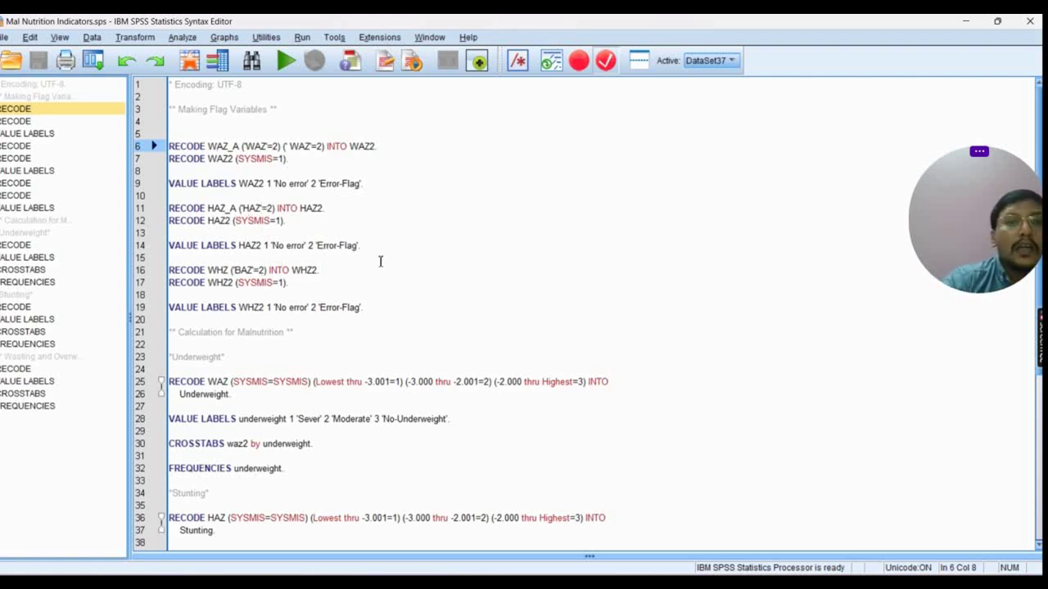
{"action": "left_click", "coordinate": [243, 270]}
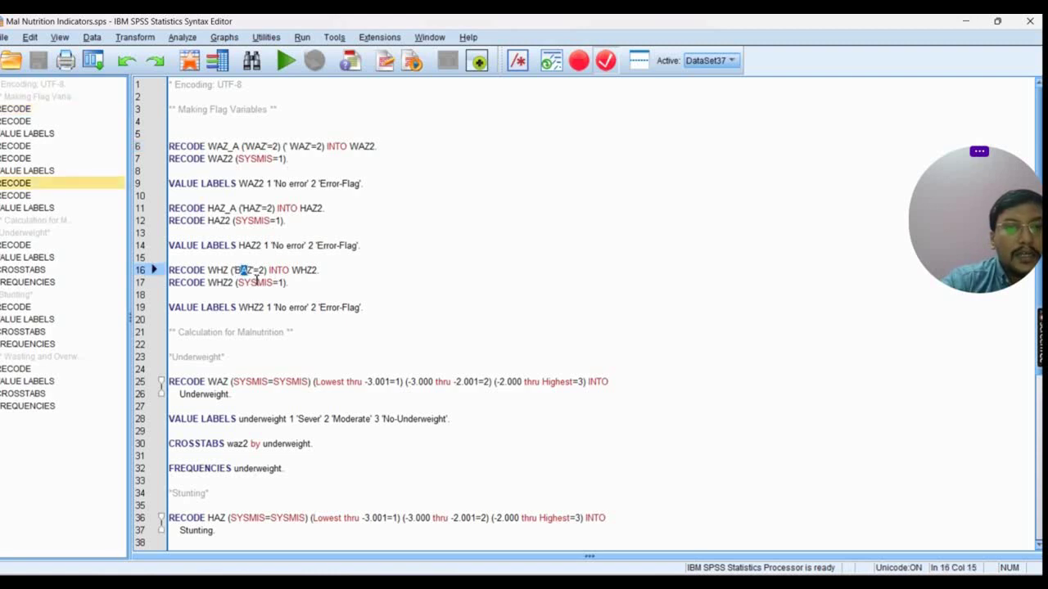
{"action": "left_click", "coordinate": [251, 282]}
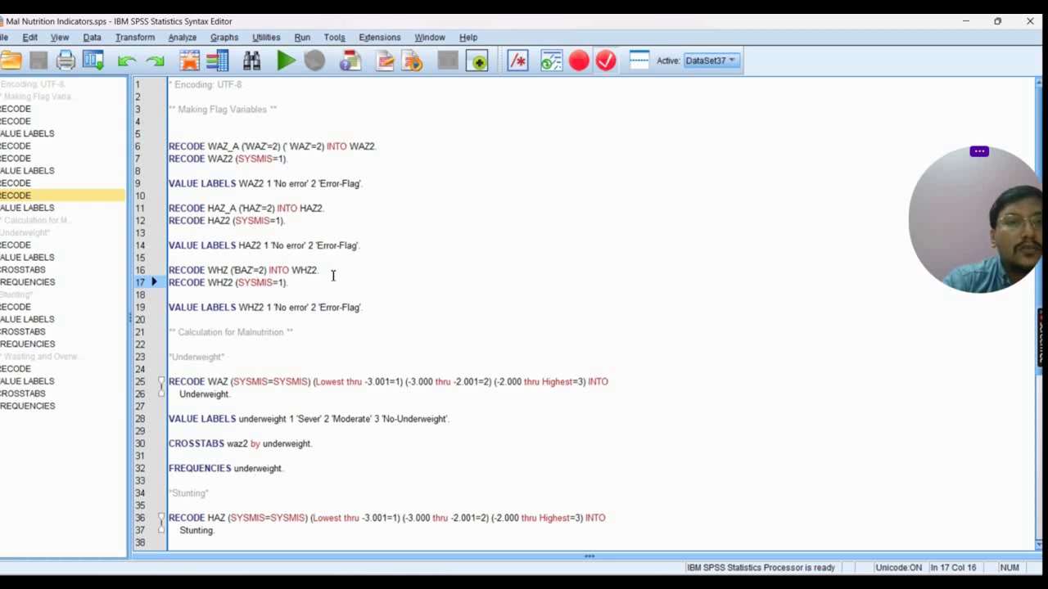
Step: Run the syntax block that recodes and labels WAZ2, HAZ2 and WHZ2, and check its log in the output document
{"action": "left_click_drag", "start_coordinate": [196, 131], "coordinate": [356, 320]}
{"action": "left_click", "coordinate": [285, 62]}
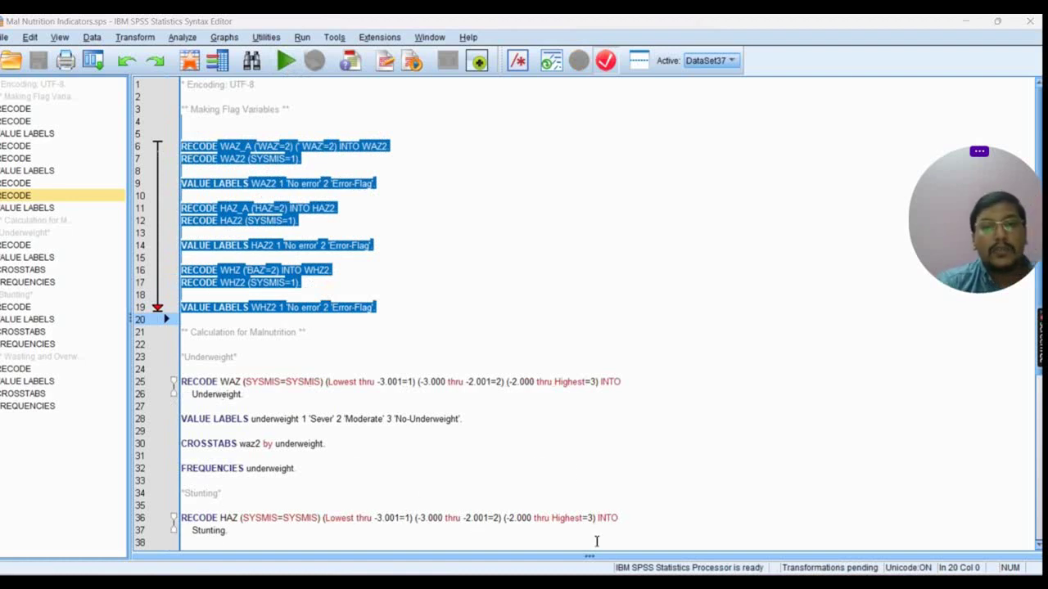
{"action": "mouse_move", "coordinate": [585, 582]}
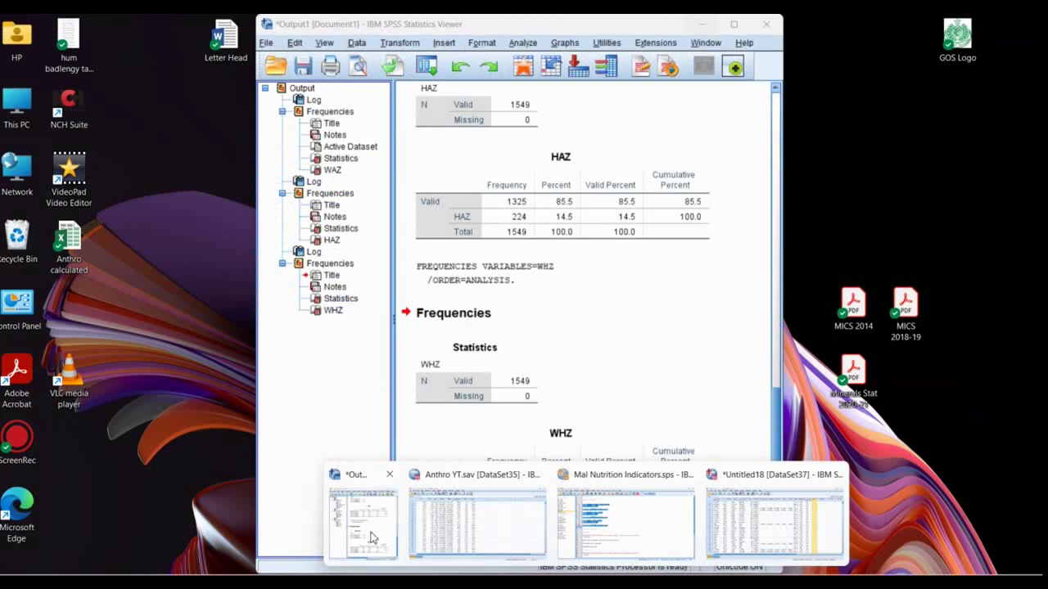
{"action": "left_click", "coordinate": [370, 537]}
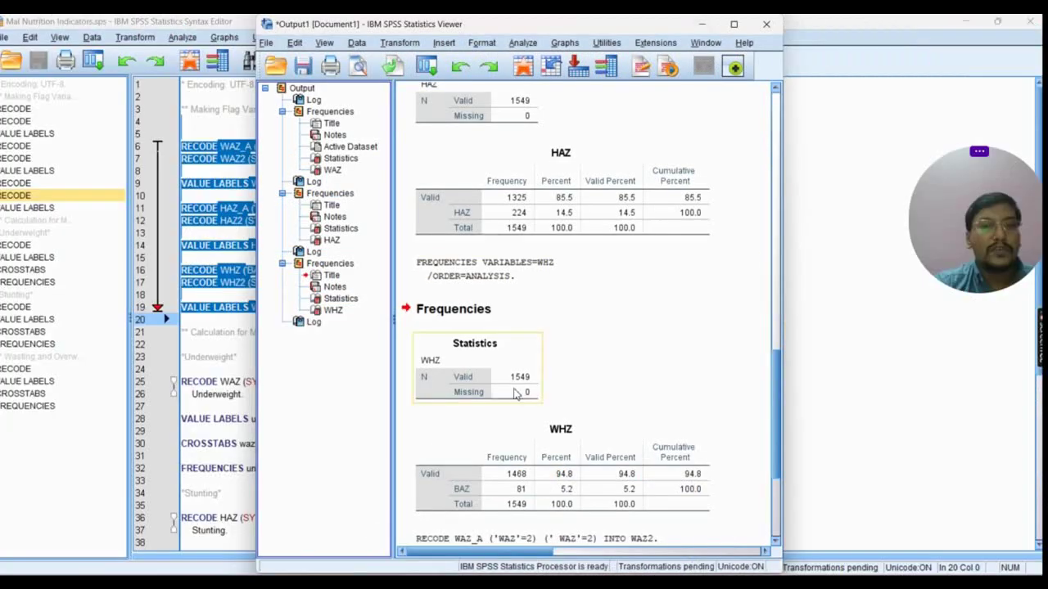
{"action": "left_click", "coordinate": [733, 24]}
{"action": "scroll", "coordinate": [434, 303], "scroll_direction": "down", "scroll_amount": 3}
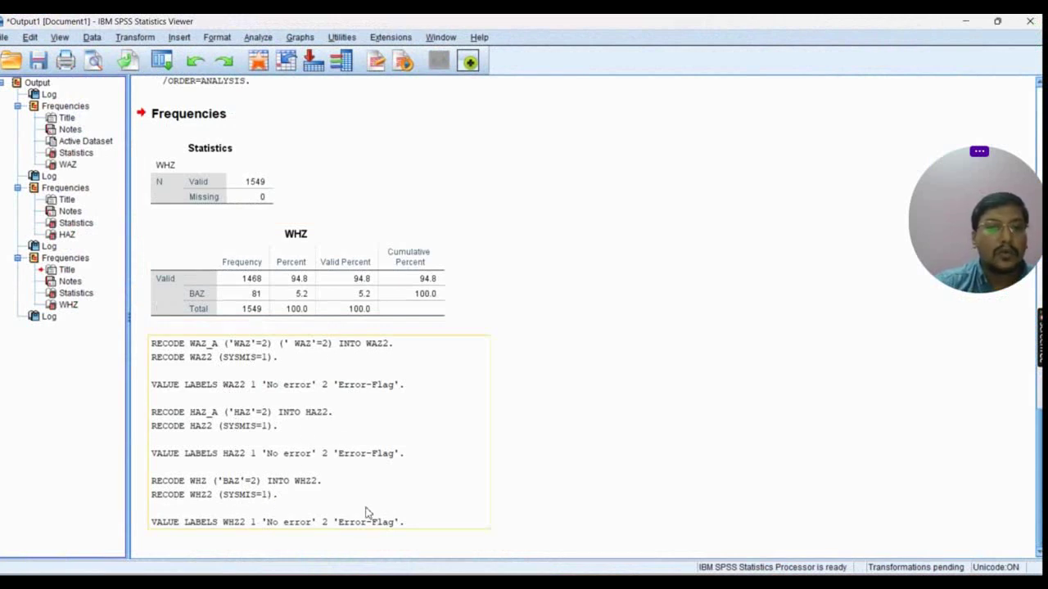
{"action": "left_click", "coordinate": [963, 24]}
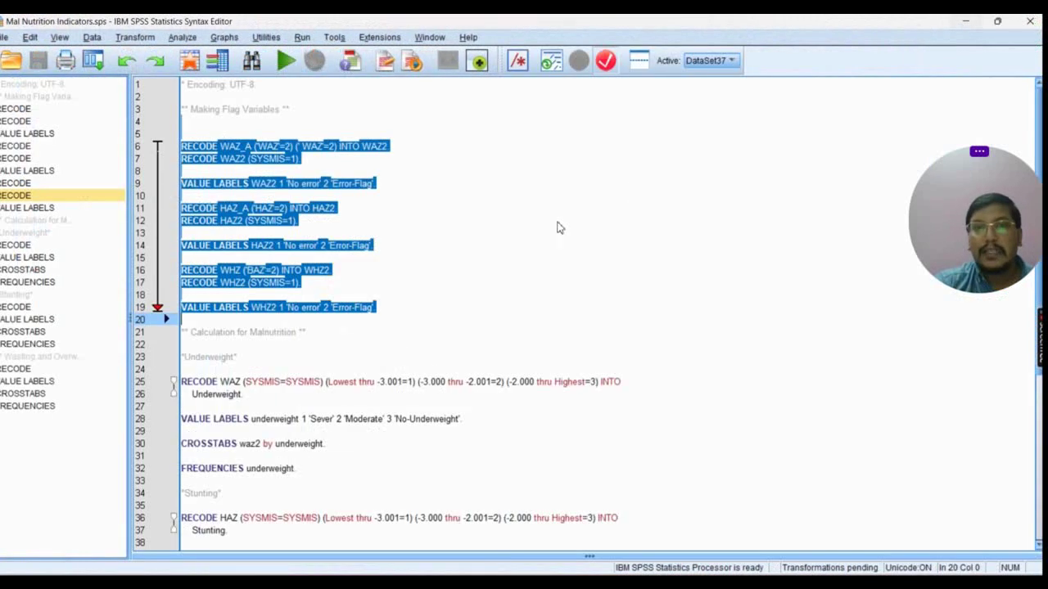
Step: Switch to the imported dataset, check the new flag variables and save it as Anthro Calculated in SPSS Statistics (*.sav) format on the Desktop
{"action": "mouse_move", "coordinate": [585, 581]}
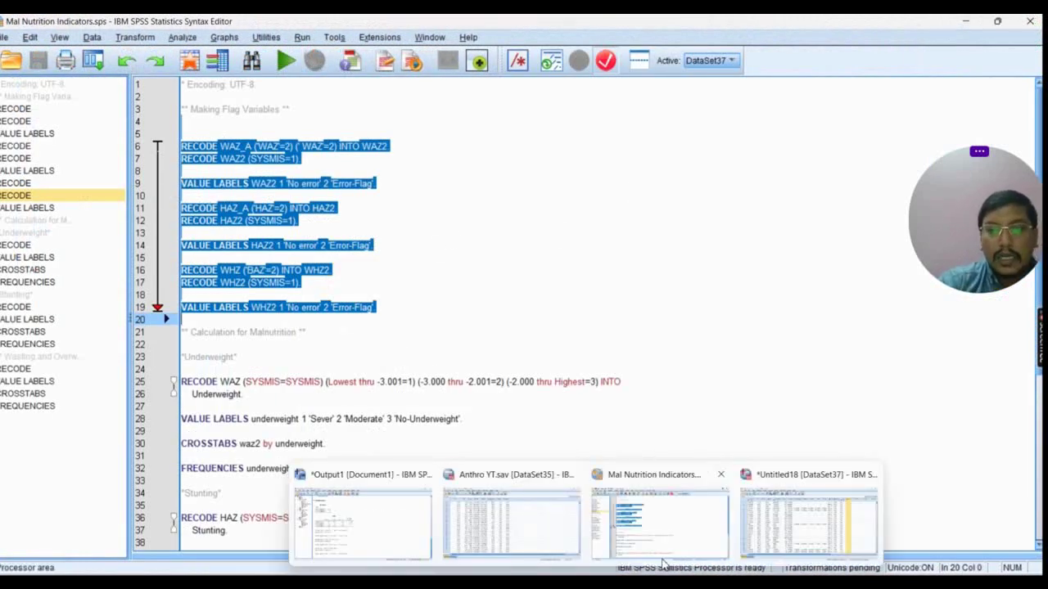
{"action": "left_click", "coordinate": [810, 516]}
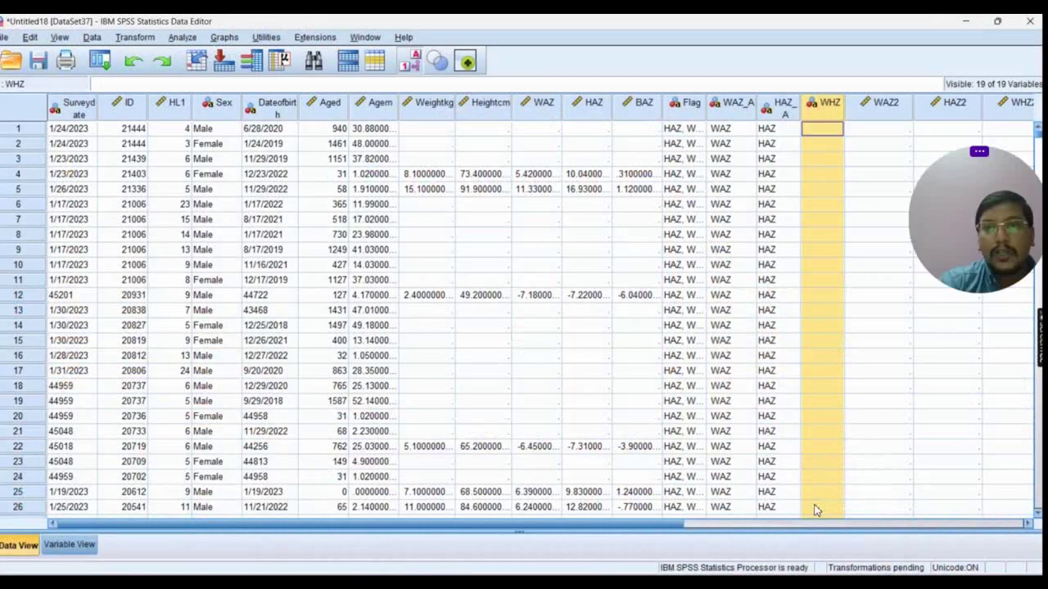
{"action": "left_click_drag", "start_coordinate": [230, 528], "coordinate": [448, 534]}
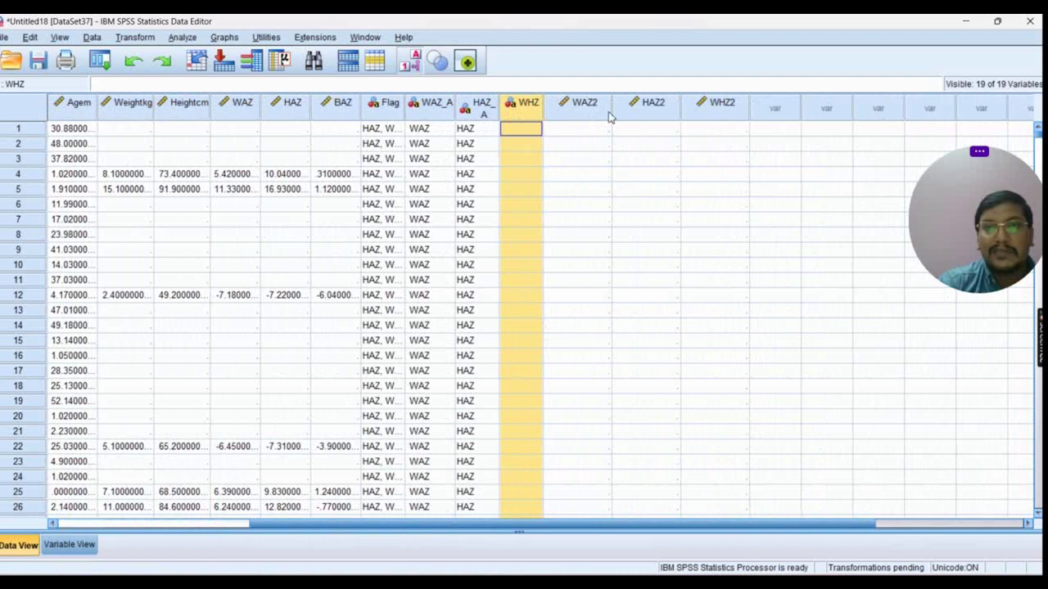
{"action": "left_click", "coordinate": [38, 62]}
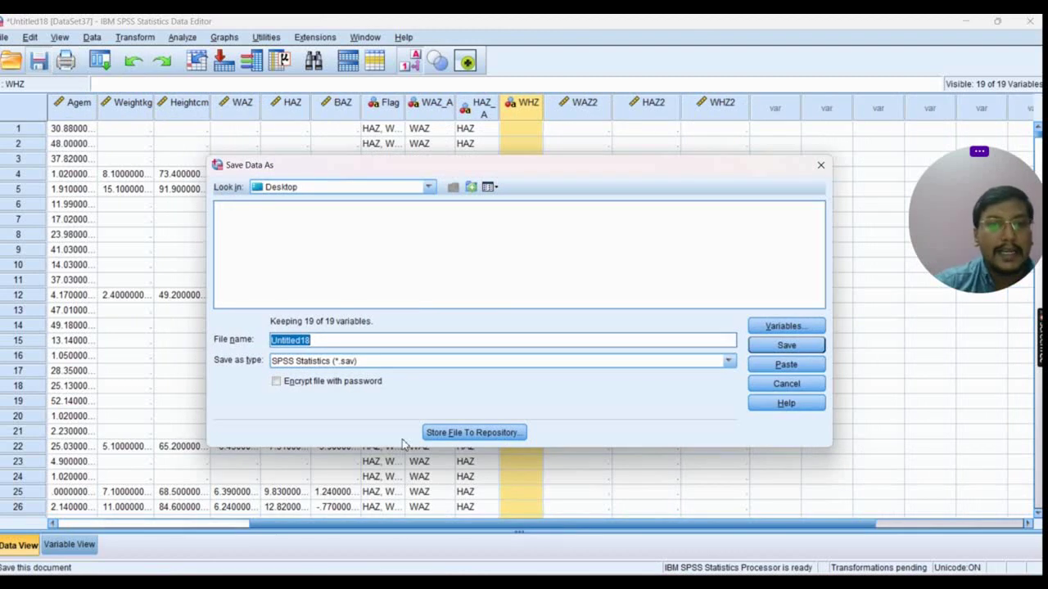
{"action": "type", "text": "Anthro Calcula"}
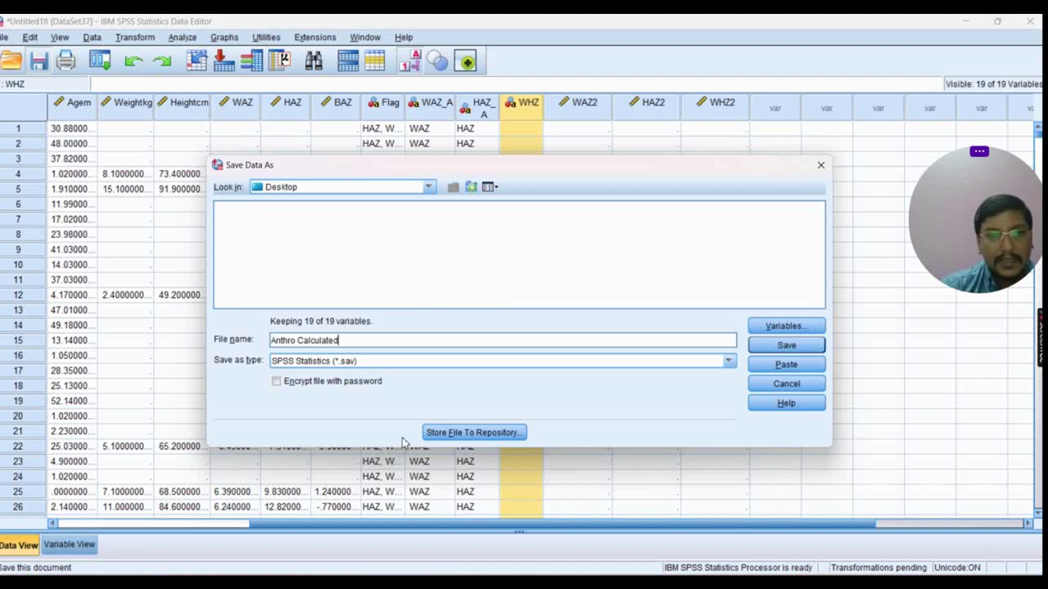
{"action": "left_click", "coordinate": [783, 345]}
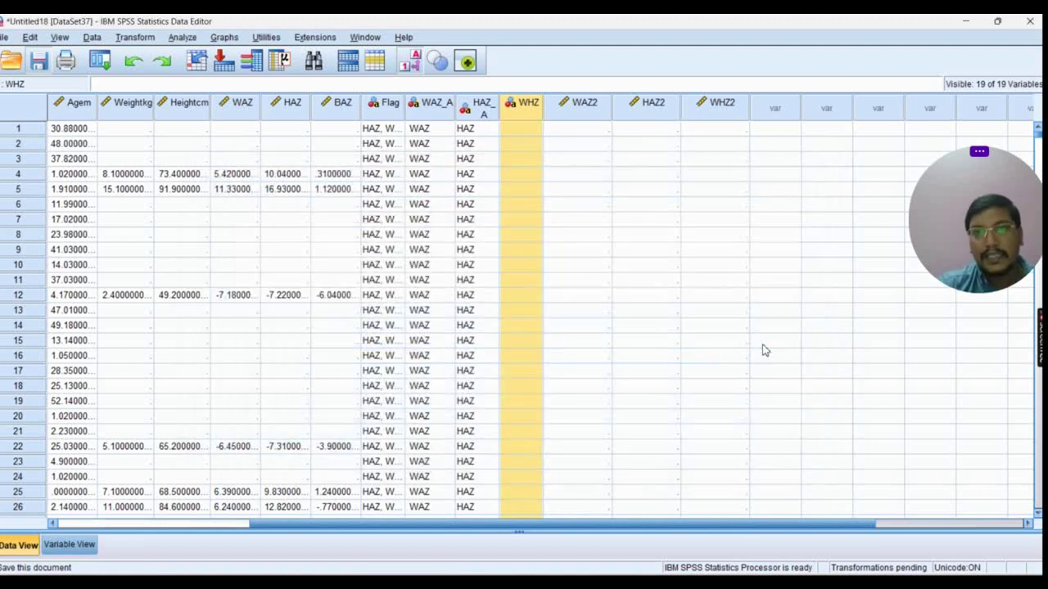
Step: Examine the labelled values in the WAZ2, HAZ2 and WHZ2 columns across the records
{"action": "scroll", "coordinate": [698, 270], "scroll_direction": "down", "scroll_amount": 12}
{"action": "scroll", "coordinate": [729, 206], "scroll_direction": "up", "scroll_amount": 9}
{"action": "scroll", "coordinate": [731, 205], "scroll_direction": "down", "scroll_amount": 11}
{"action": "scroll", "coordinate": [733, 246], "scroll_direction": "up", "scroll_amount": 4}
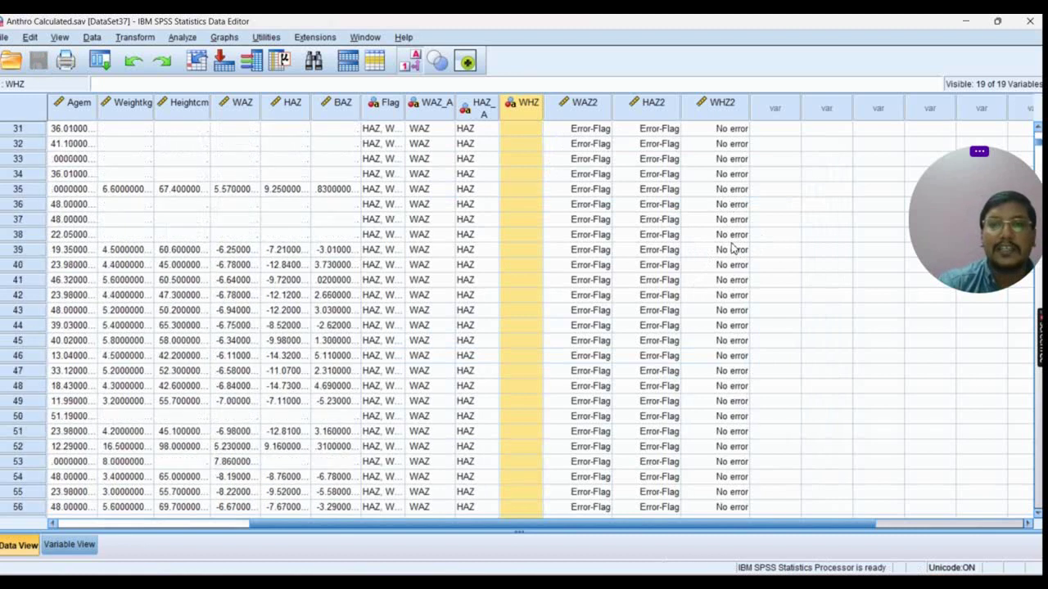
{"action": "scroll", "coordinate": [733, 249], "scroll_direction": "up", "scroll_amount": 10}
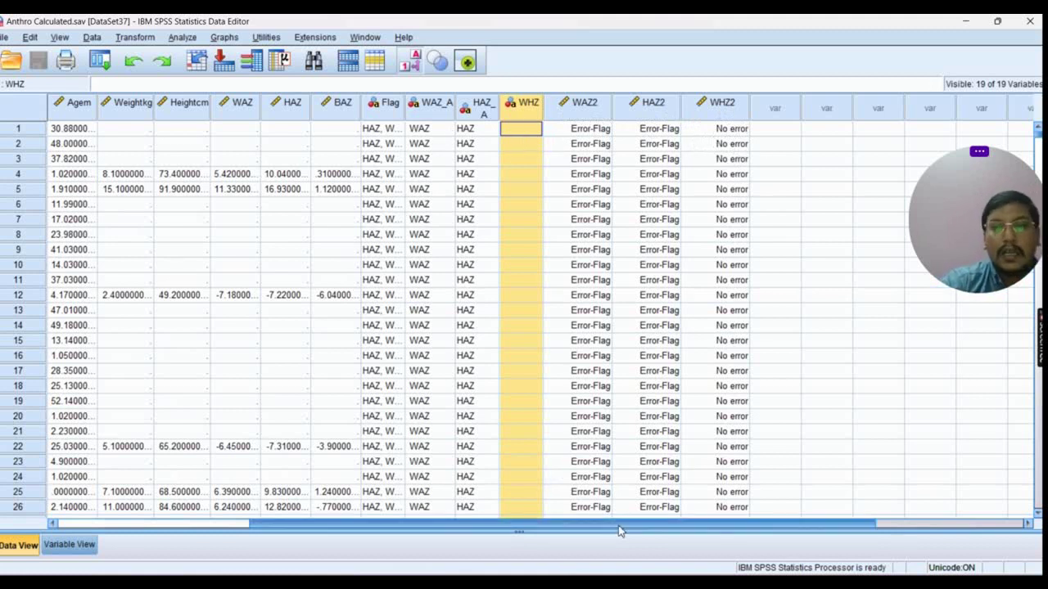
{"action": "left_click_drag", "start_coordinate": [620, 527], "coordinate": [597, 527]}
Step: Switch to the PowerPoint presentation and read the Z-Score Distribution slide for underweight, stunting, wasting and overweight
{"action": "key", "text": "alt+Tab"}
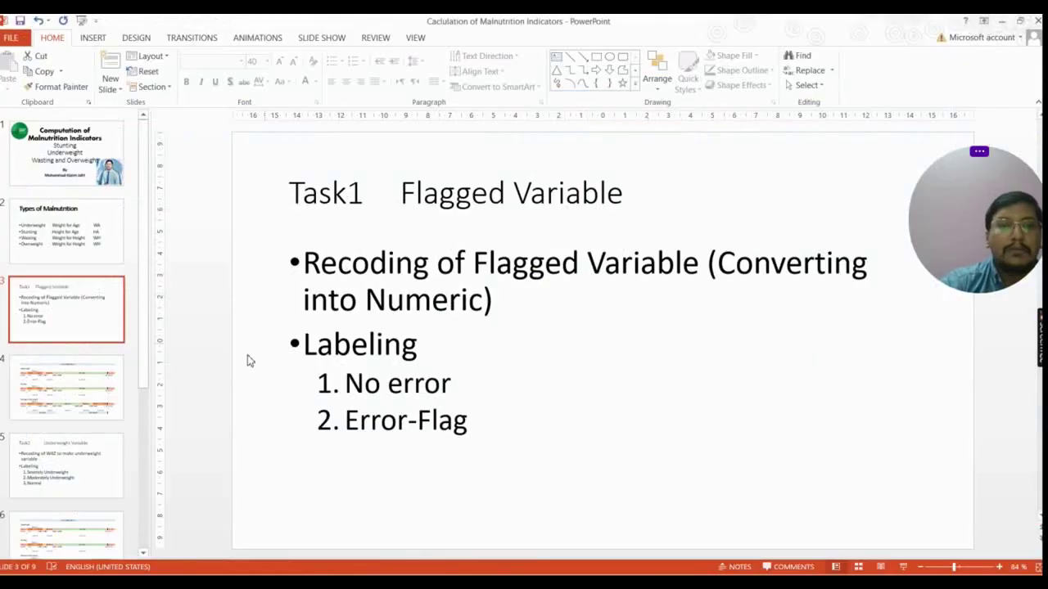
{"action": "left_click", "coordinate": [82, 383]}
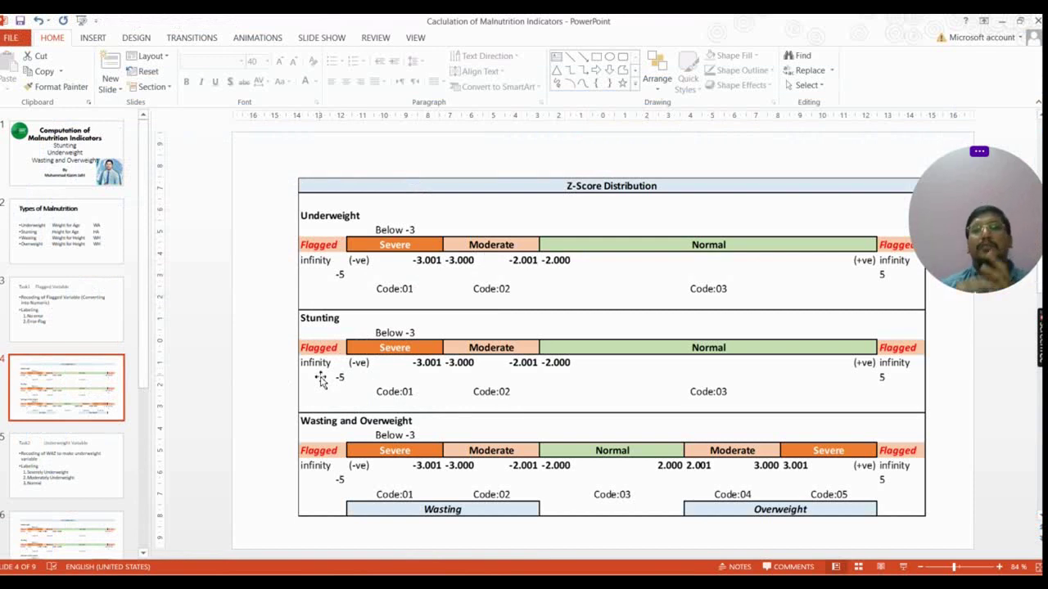
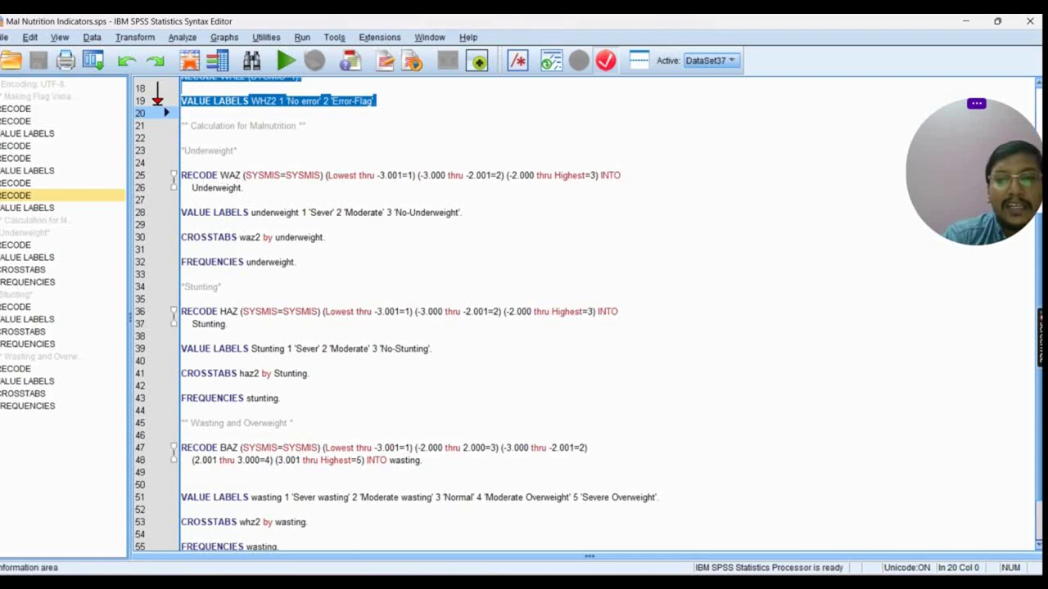
Step: Switch to the Anthro Calculated dataset and examine the WAZ, HAZ and BAZ z-scores across the records
{"action": "mouse_move", "coordinate": [586, 580]}
{"action": "left_click", "coordinate": [792, 521]}
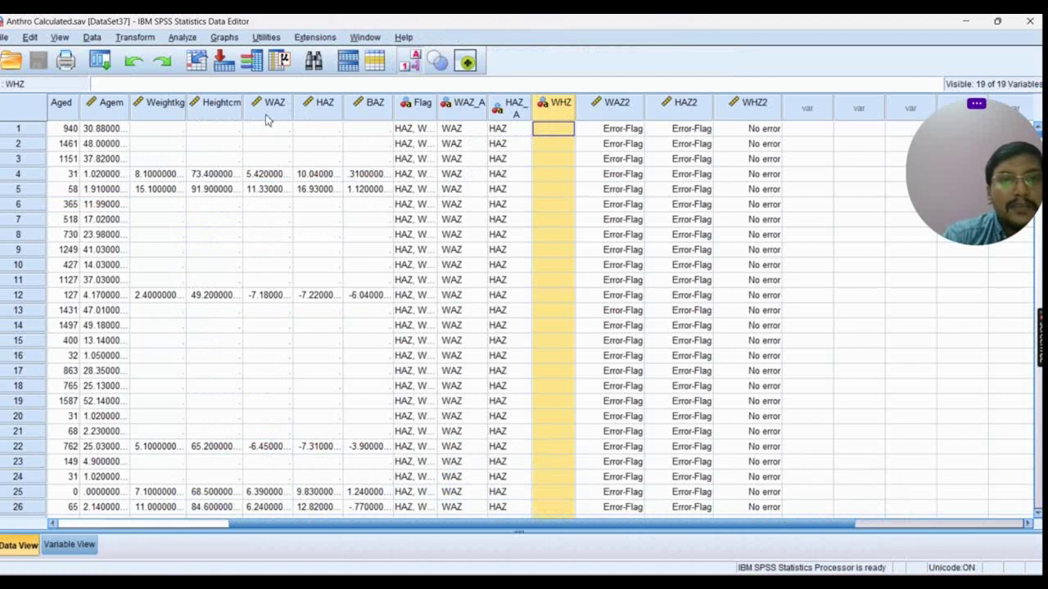
{"action": "scroll", "coordinate": [278, 303], "scroll_direction": "down", "scroll_amount": 3}
{"action": "scroll", "coordinate": [287, 341], "scroll_direction": "up", "scroll_amount": 3}
{"action": "scroll", "coordinate": [318, 270], "scroll_direction": "down", "scroll_amount": 8}
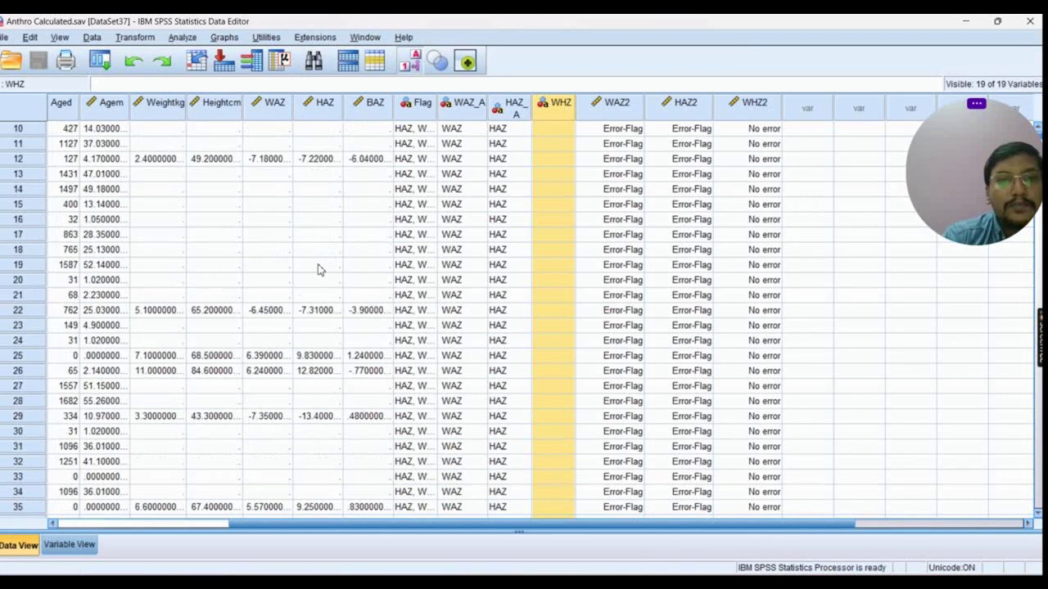
{"action": "scroll", "coordinate": [313, 251], "scroll_direction": "up", "scroll_amount": 6}
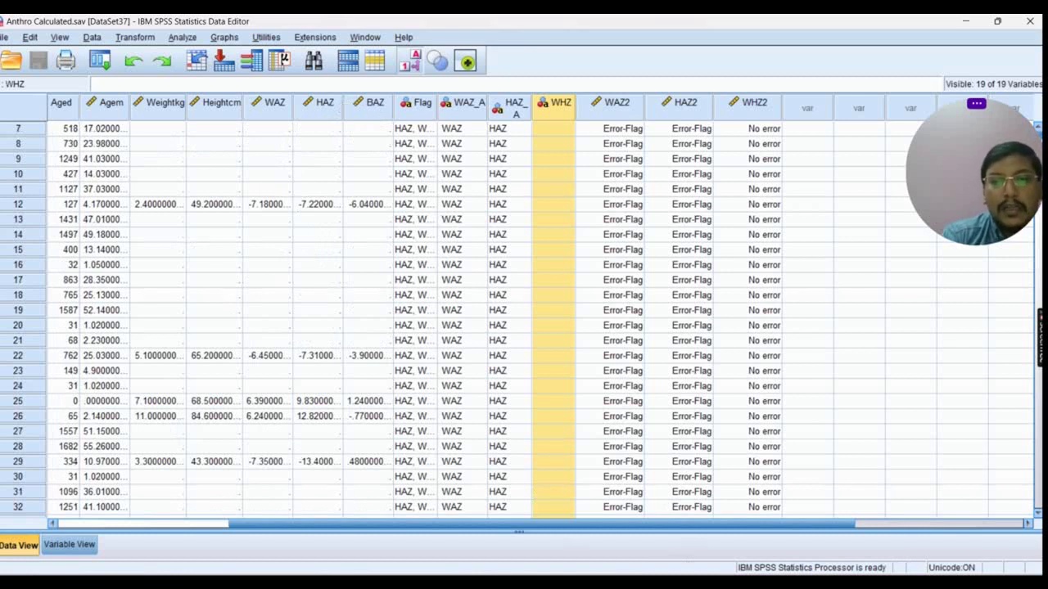
Step: Return to the Mal Nutrition Indicators syntax and run only the RECODE command that groups WAZ into Underweight
{"action": "mouse_move", "coordinate": [615, 583]}
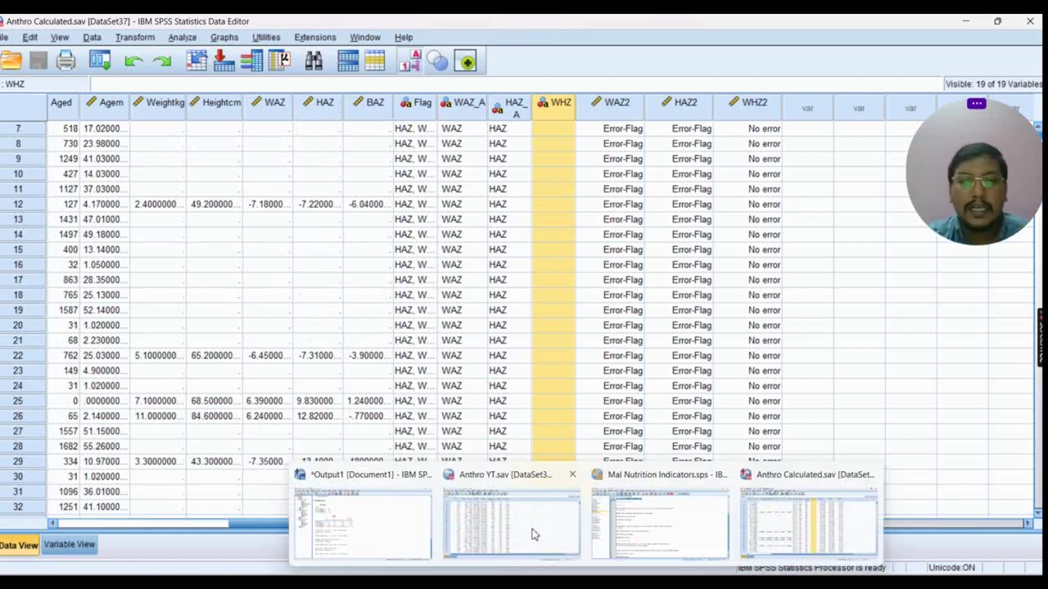
{"action": "mouse_move", "coordinate": [637, 515]}
{"action": "left_click", "coordinate": [362, 524]}
{"action": "mouse_move", "coordinate": [496, 583]}
{"action": "mouse_move", "coordinate": [589, 583]}
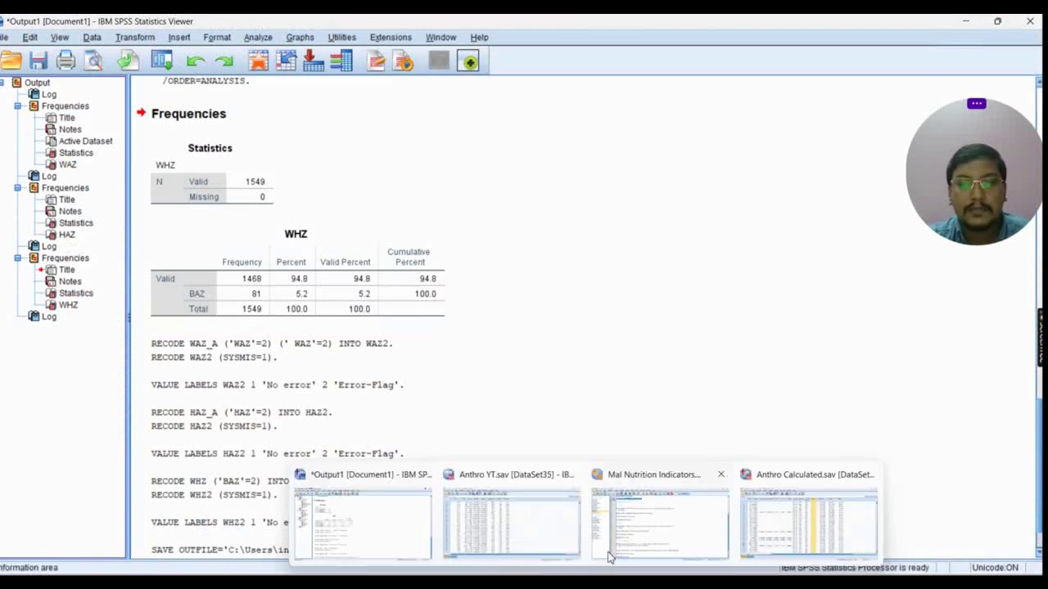
{"action": "left_click", "coordinate": [647, 515]}
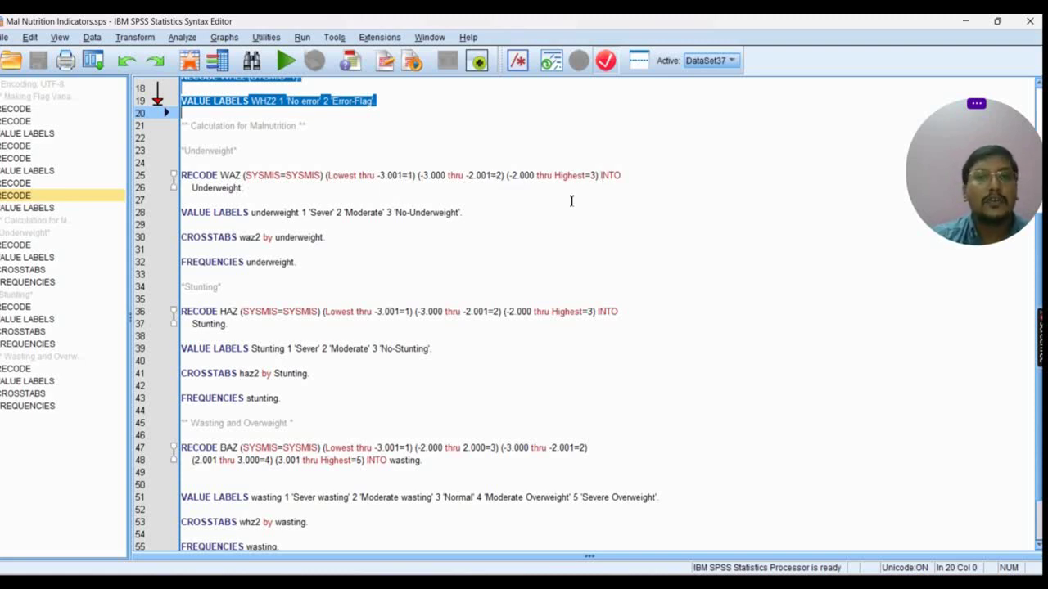
{"action": "left_click", "coordinate": [230, 189]}
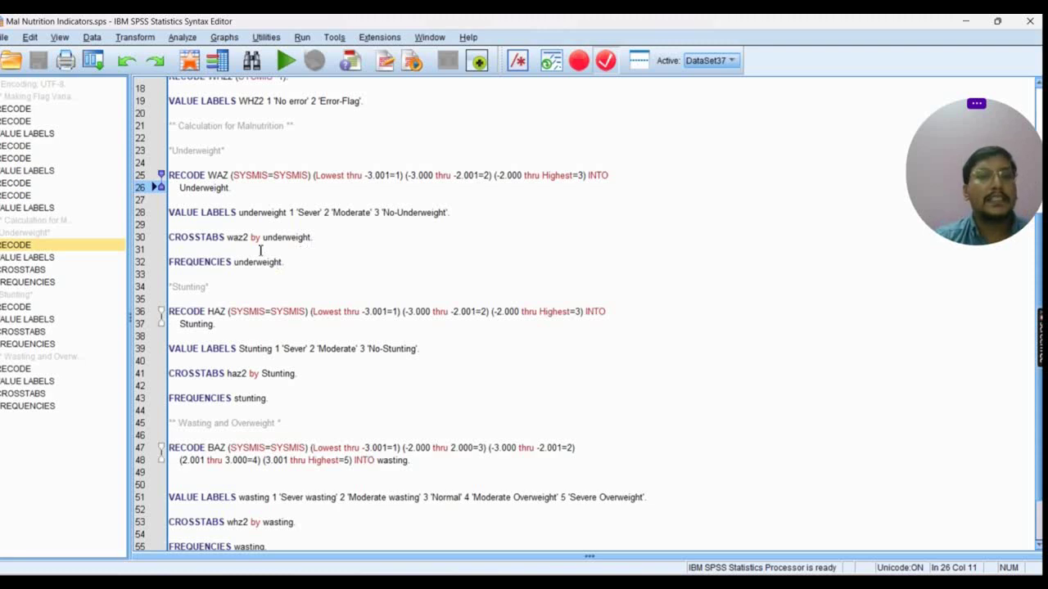
{"action": "left_click", "coordinate": [491, 260]}
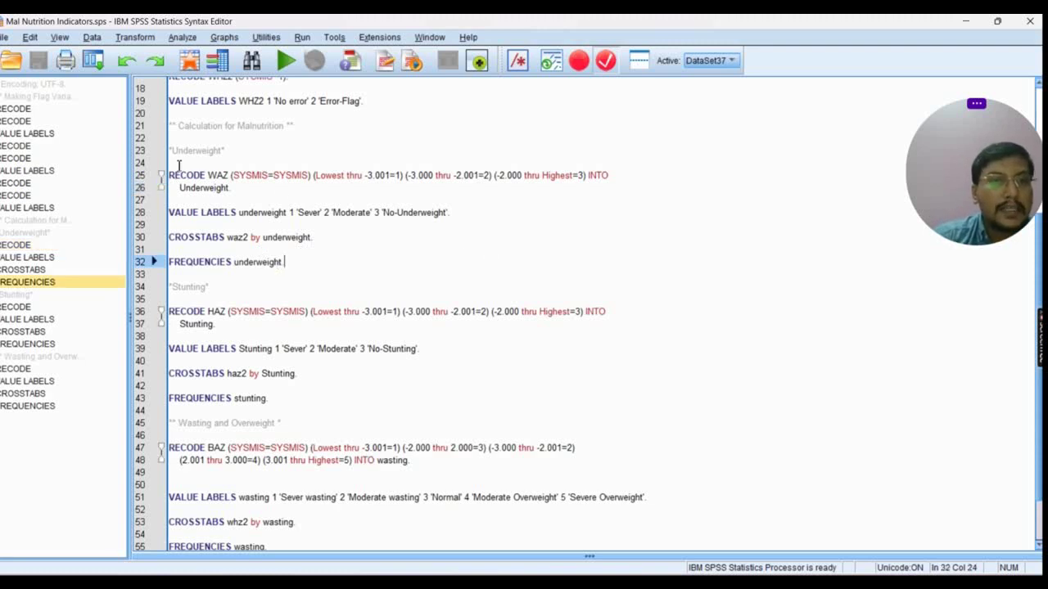
{"action": "left_click_drag", "start_coordinate": [169, 174], "coordinate": [253, 196]}
{"action": "left_click", "coordinate": [286, 70]}
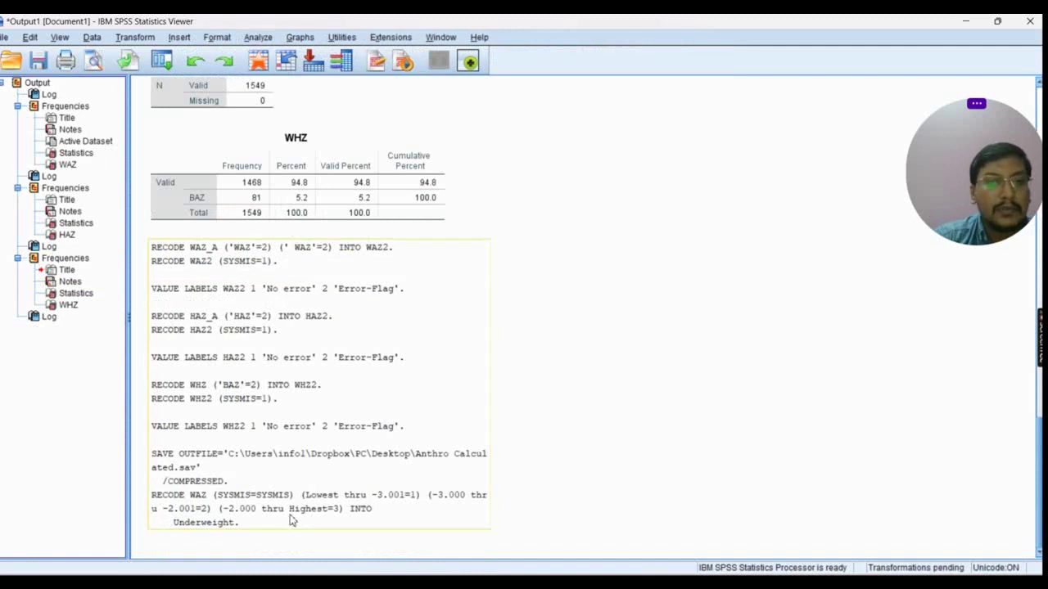
{"action": "left_click", "coordinate": [953, 22]}
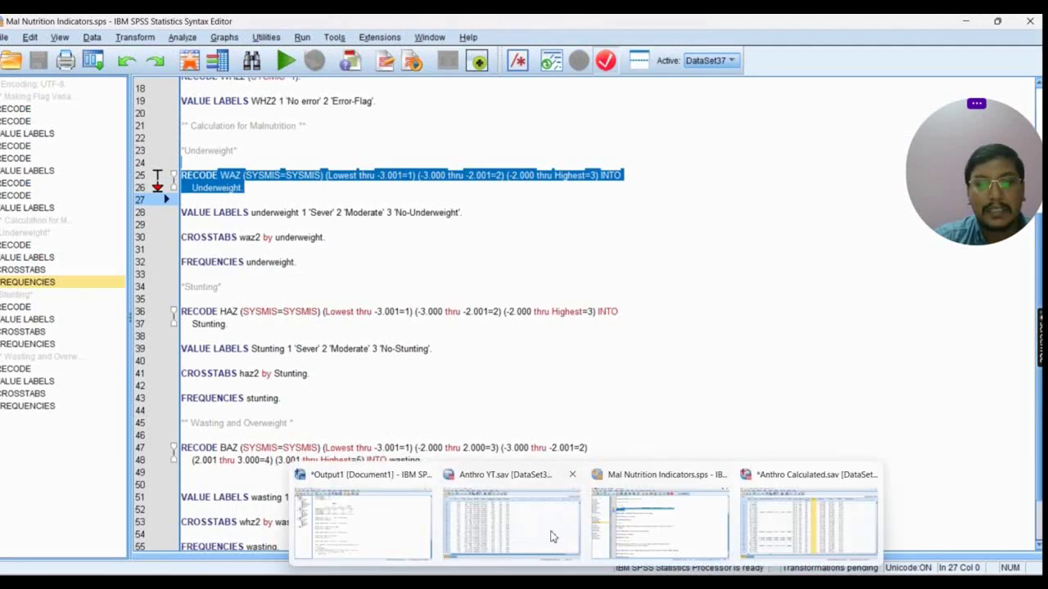
Step: Switch to the Anthro Calculated dataset, save it to apply the pending recode, and check the codes in the Underweight column
{"action": "left_click", "coordinate": [516, 528]}
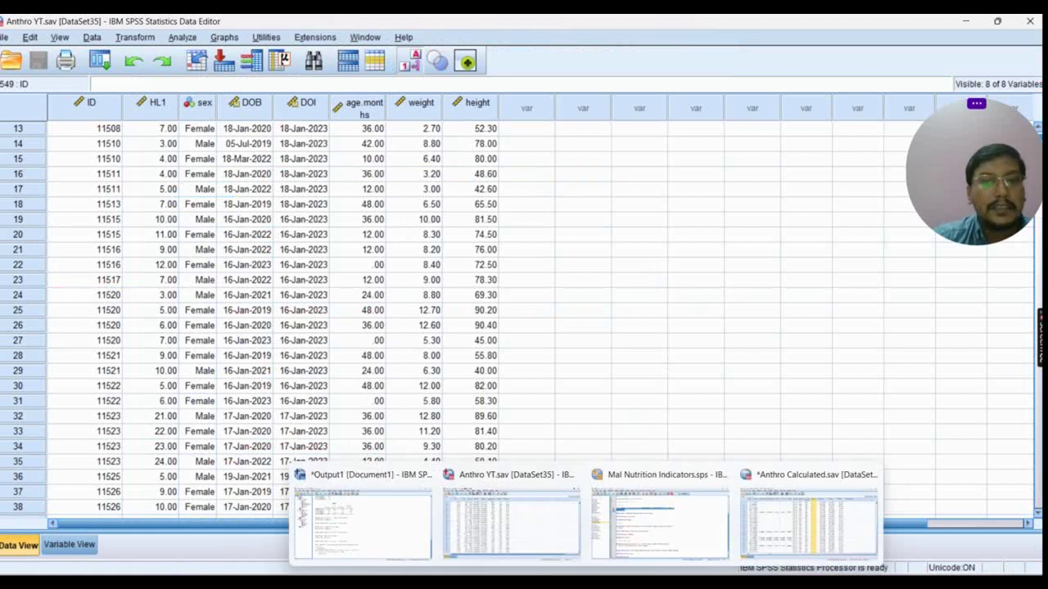
{"action": "left_click", "coordinate": [821, 532]}
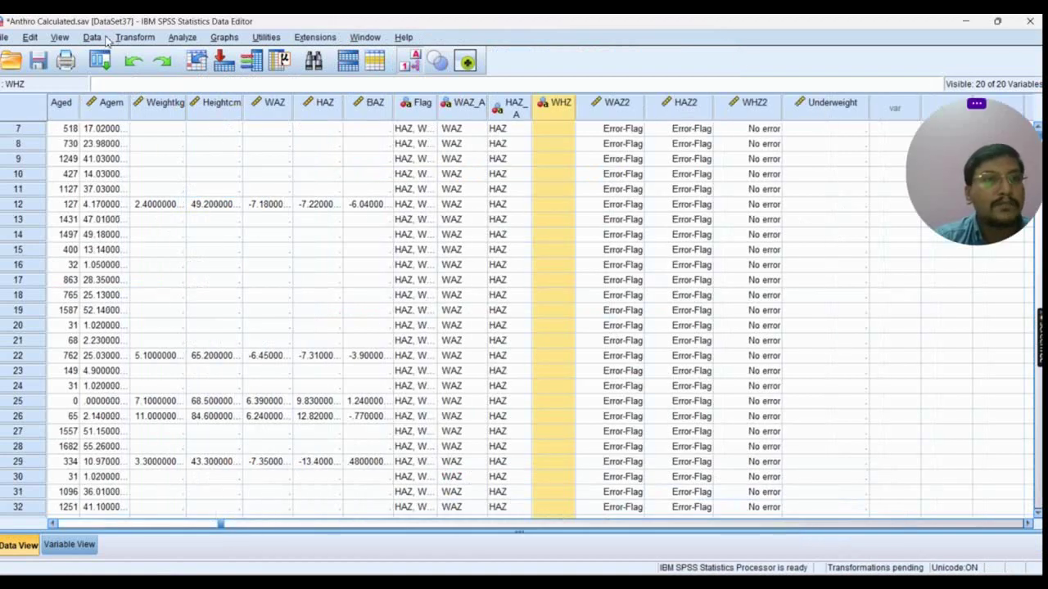
{"action": "left_click", "coordinate": [38, 62]}
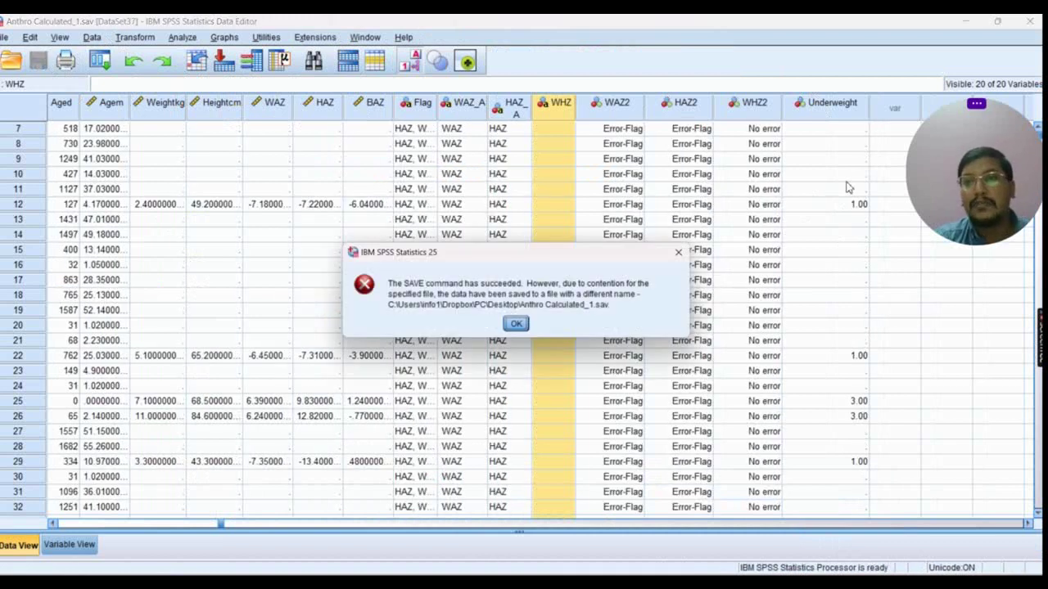
{"action": "left_click", "coordinate": [519, 326]}
{"action": "scroll", "coordinate": [786, 335], "scroll_direction": "down", "scroll_amount": 5}
{"action": "scroll", "coordinate": [790, 335], "scroll_direction": "up", "scroll_amount": 7}
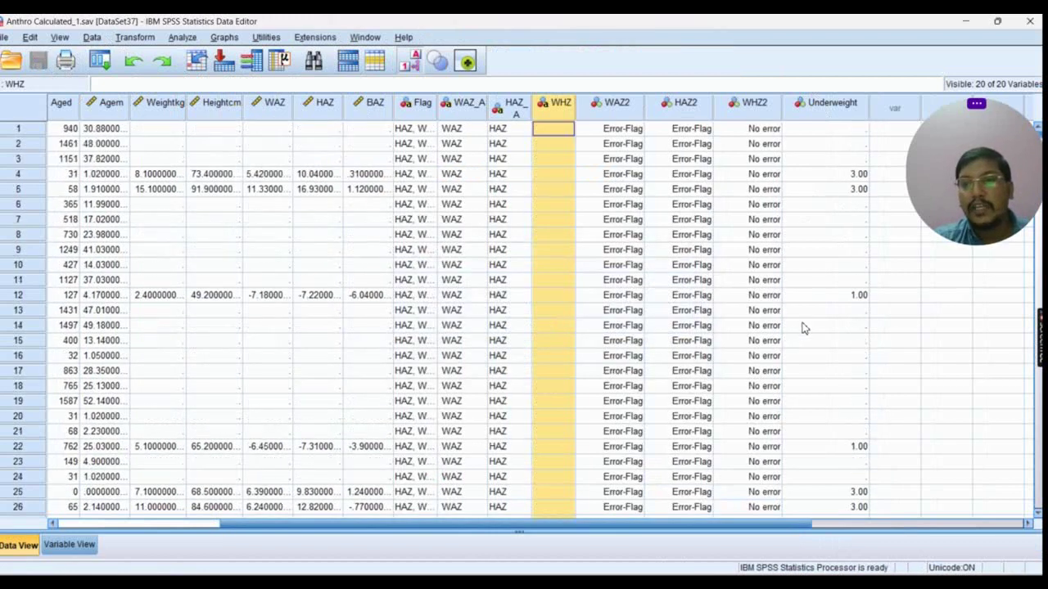
{"action": "scroll", "coordinate": [851, 422], "scroll_direction": "down", "scroll_amount": 4}
{"action": "scroll", "coordinate": [833, 446], "scroll_direction": "up", "scroll_amount": 4}
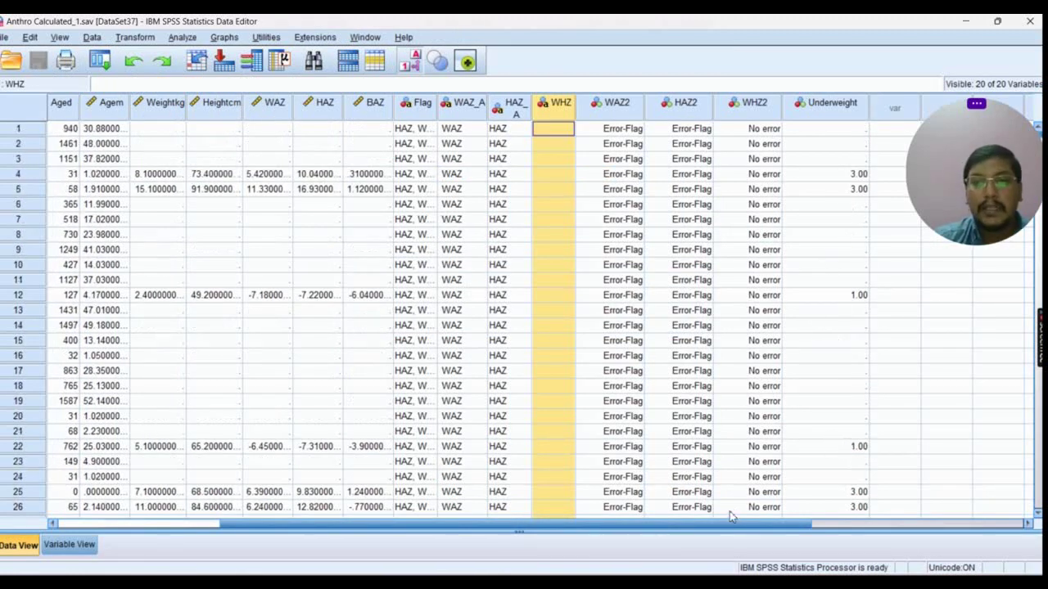
Step: Run the VALUE LABELS command in the syntax that labels underweight 1 'Sever', 2 'Moderate' and 3 'No-Underweight'
{"action": "mouse_move", "coordinate": [646, 571]}
{"action": "left_click", "coordinate": [638, 532]}
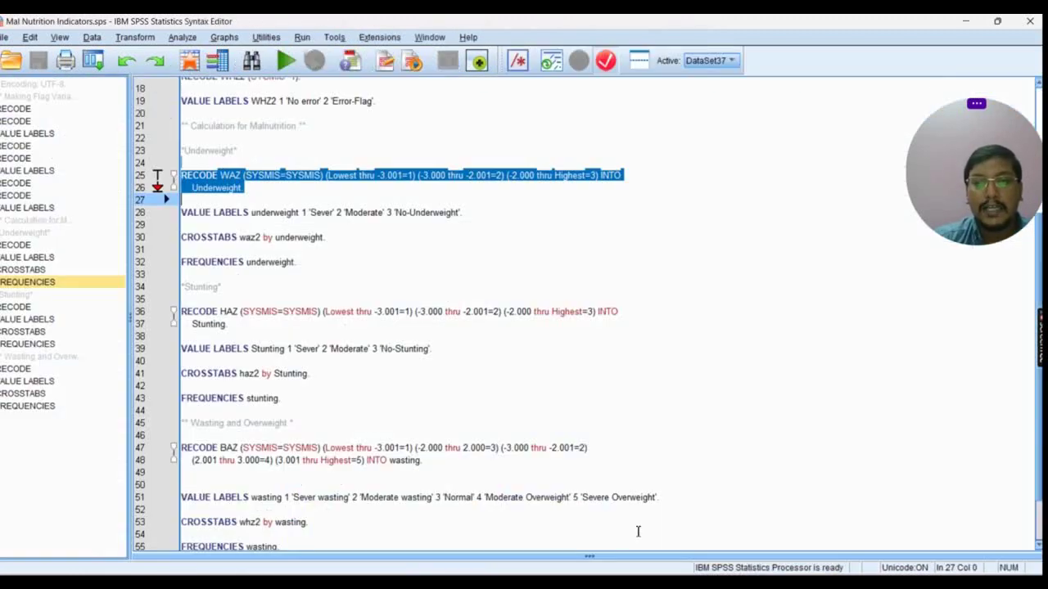
{"action": "left_click", "coordinate": [285, 213]}
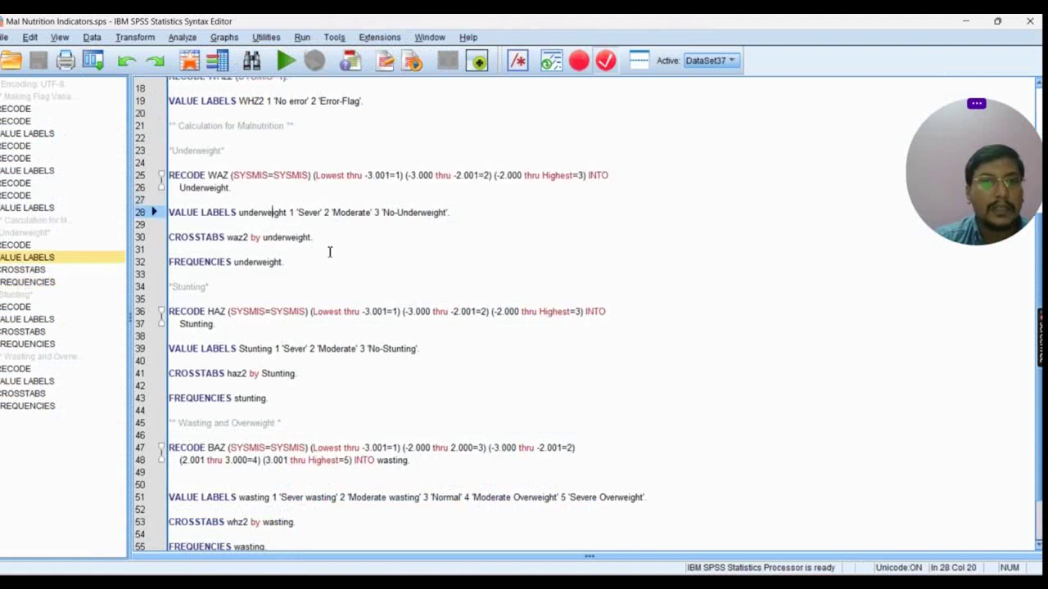
{"action": "left_click", "coordinate": [287, 63]}
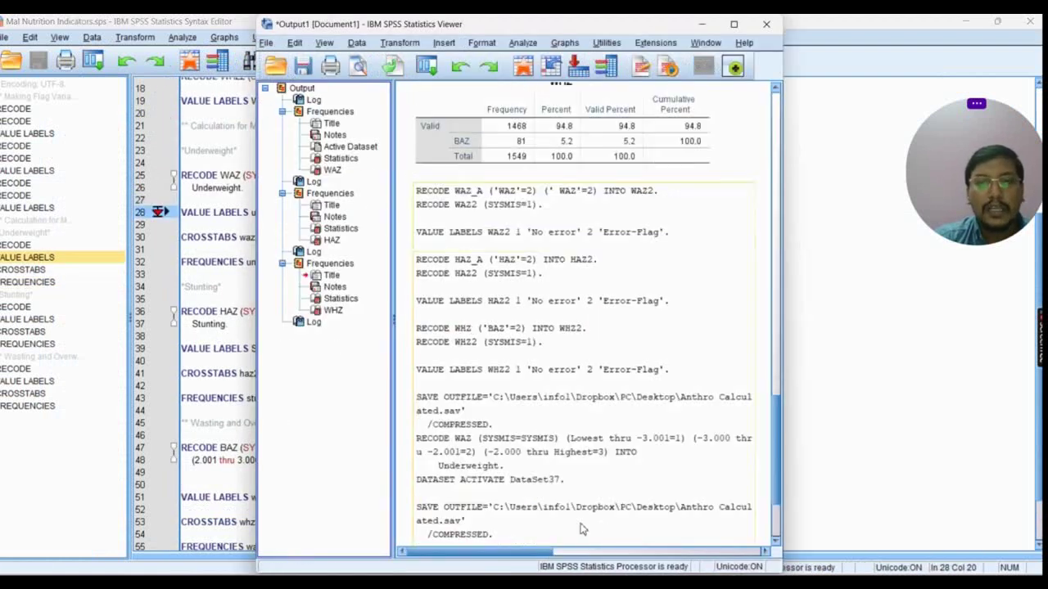
{"action": "left_click", "coordinate": [698, 25]}
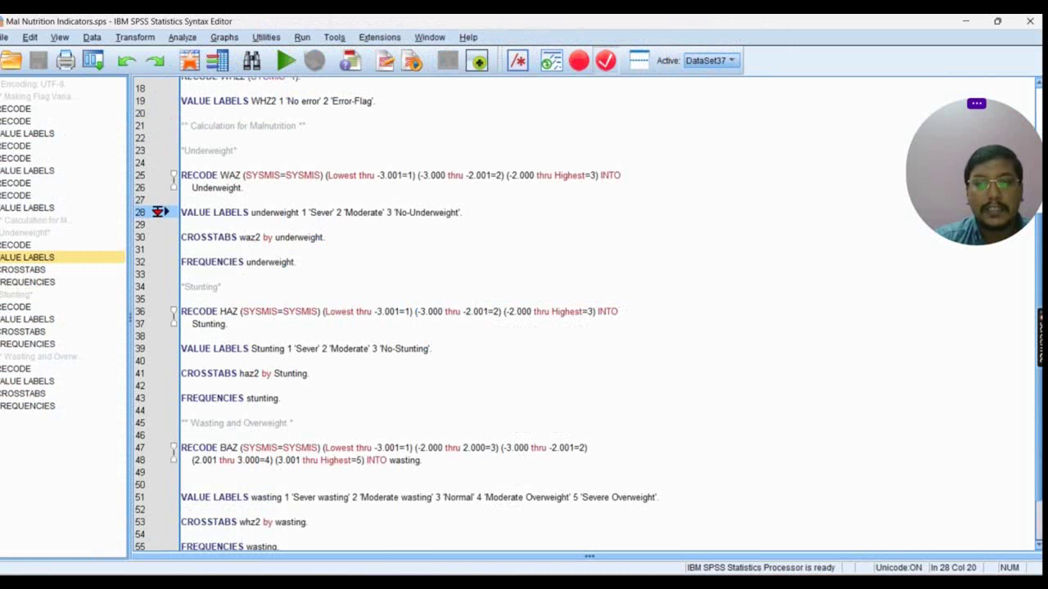
Step: Save the calculated dataset again and check the labelled Underweight values across the records
{"action": "left_click", "coordinate": [761, 544]}
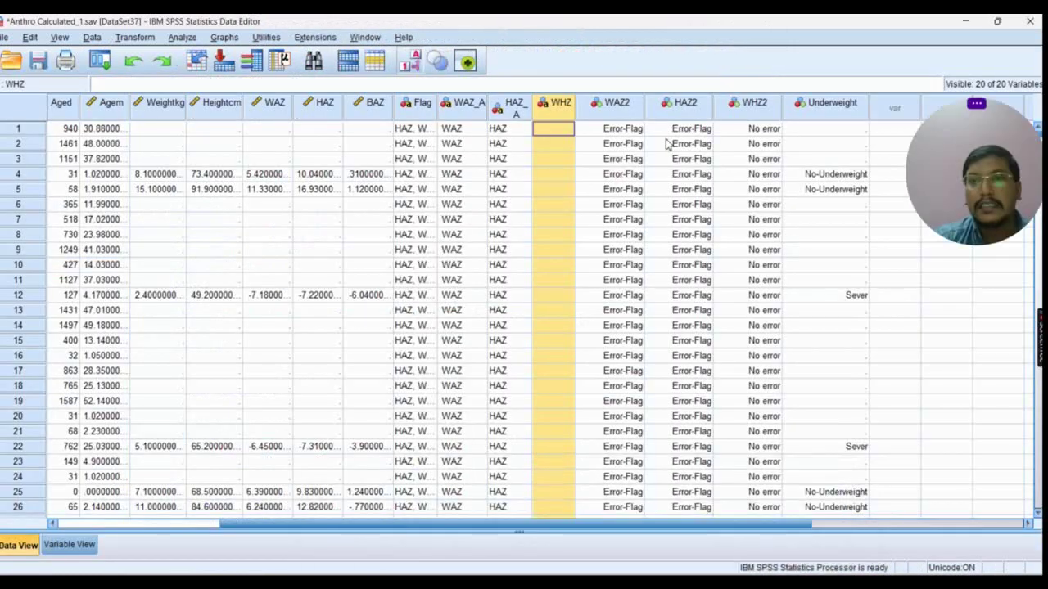
{"action": "left_click", "coordinate": [38, 61]}
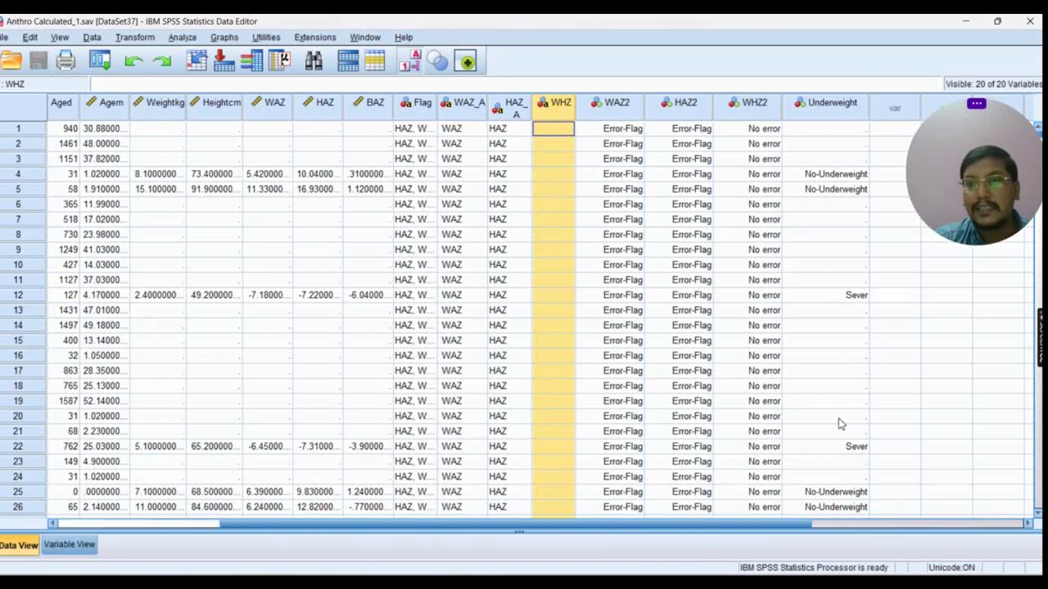
{"action": "scroll", "coordinate": [835, 426], "scroll_direction": "down", "scroll_amount": 3}
{"action": "scroll", "coordinate": [823, 197], "scroll_direction": "up", "scroll_amount": 3}
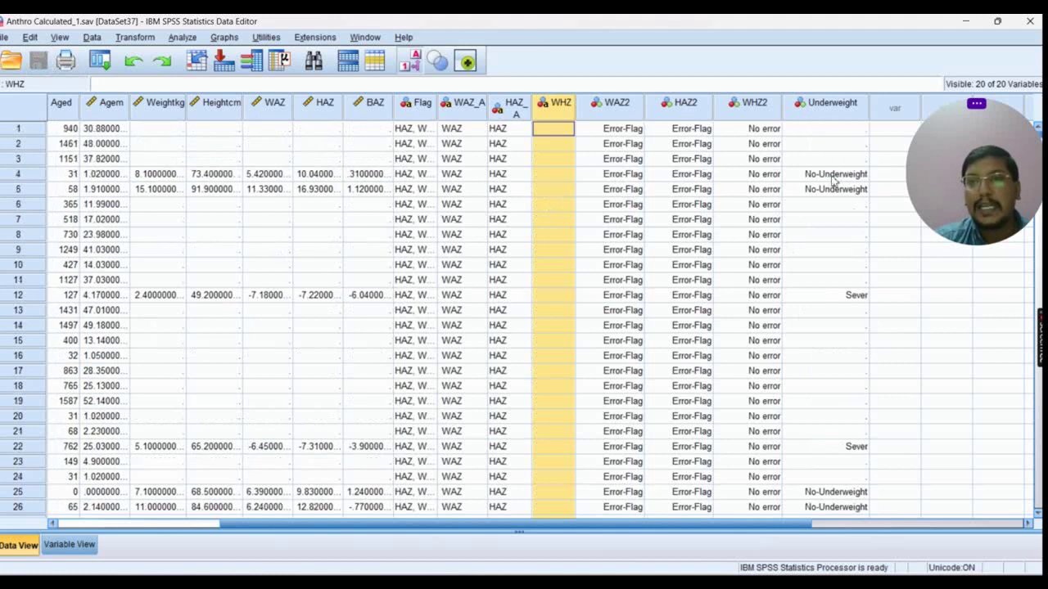
{"action": "left_click", "coordinate": [845, 297]}
{"action": "scroll", "coordinate": [886, 443], "scroll_direction": "down", "scroll_amount": 4}
{"action": "left_click", "coordinate": [837, 316]}
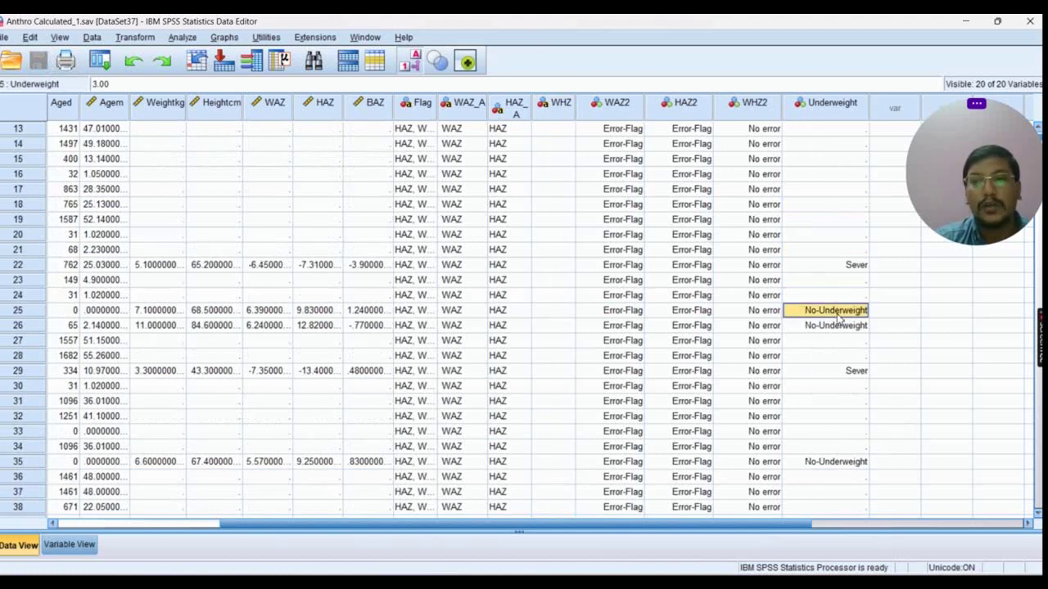
{"action": "scroll", "coordinate": [843, 232], "scroll_direction": "up", "scroll_amount": 4}
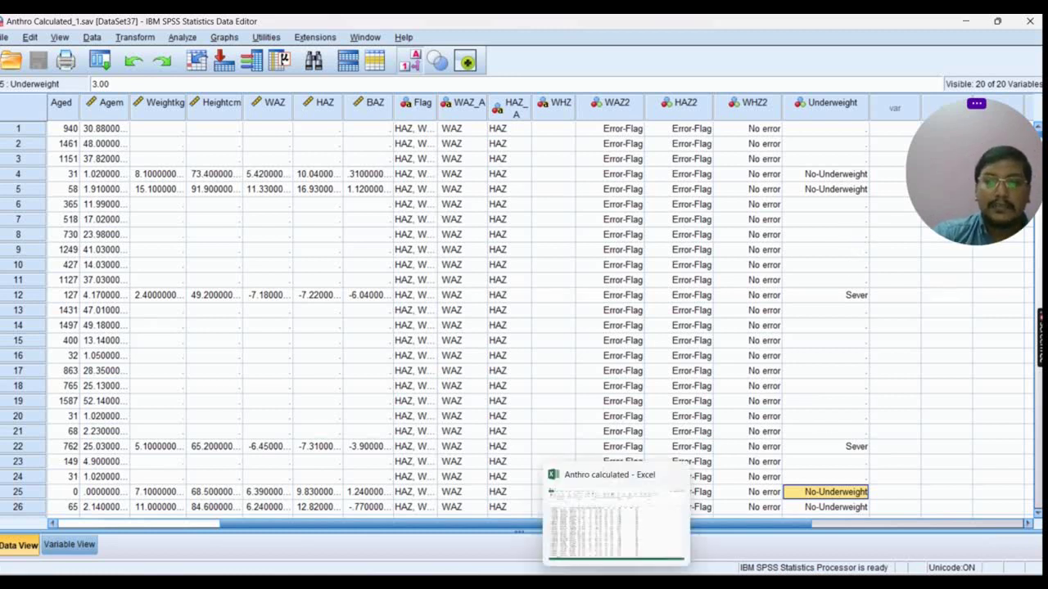
Step: Run the CROSSTABS of waz2 by underweight and the FREQUENCIES of underweight from the syntax, and review their output tables
{"action": "mouse_move", "coordinate": [590, 583]}
{"action": "left_click", "coordinate": [642, 546]}
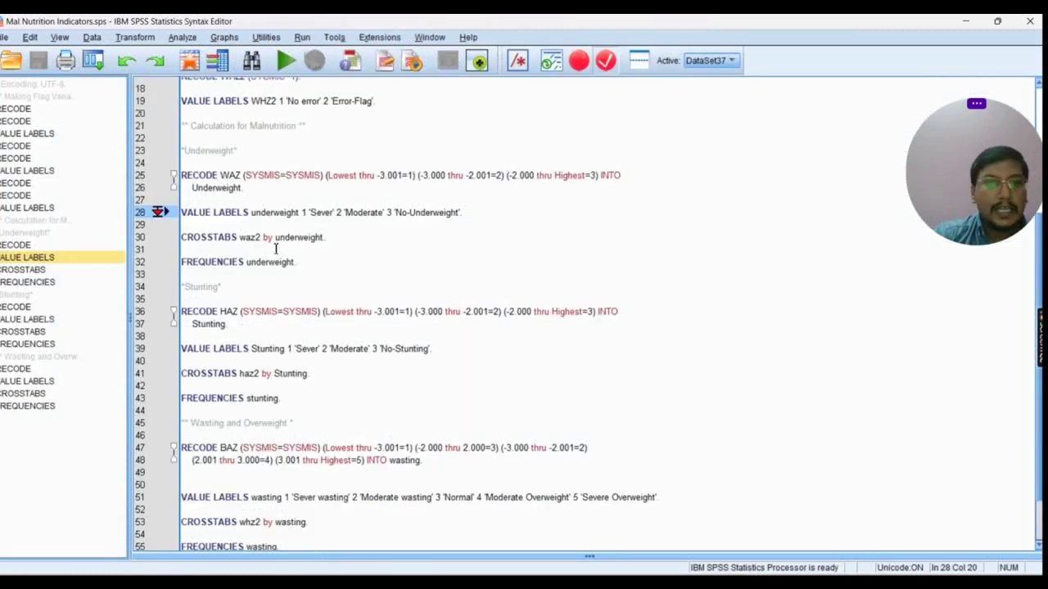
{"action": "left_click", "coordinate": [267, 237]}
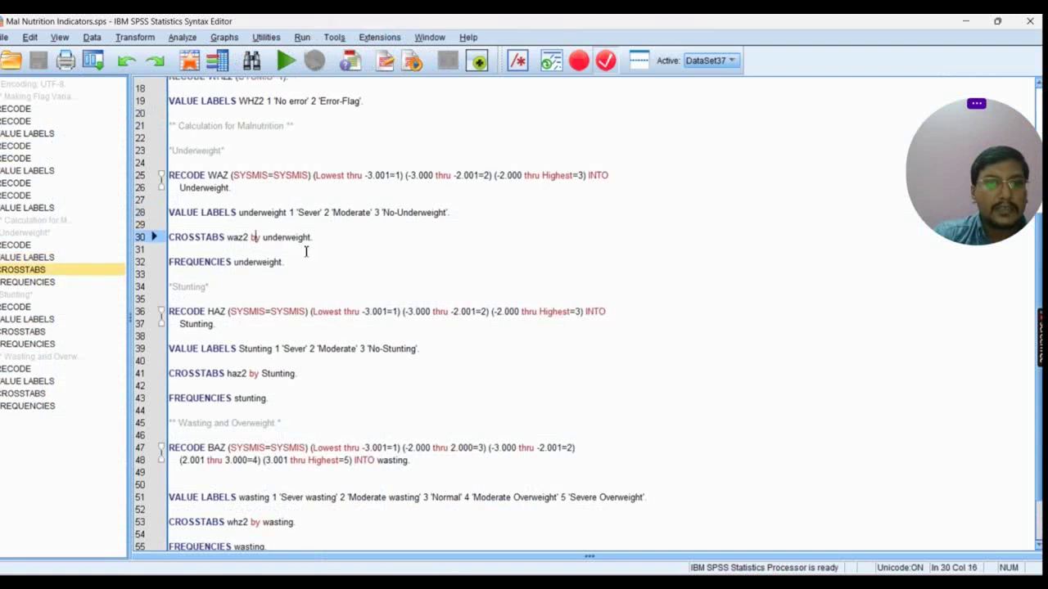
{"action": "left_click", "coordinate": [288, 72]}
{"action": "mouse_move", "coordinate": [469, 557]}
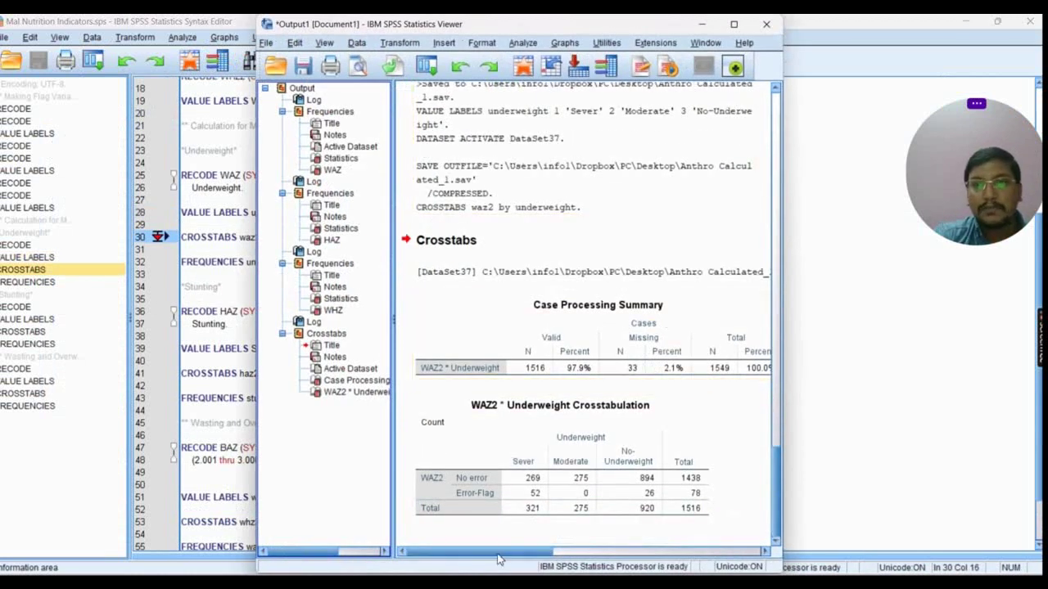
{"action": "left_click", "coordinate": [660, 491]}
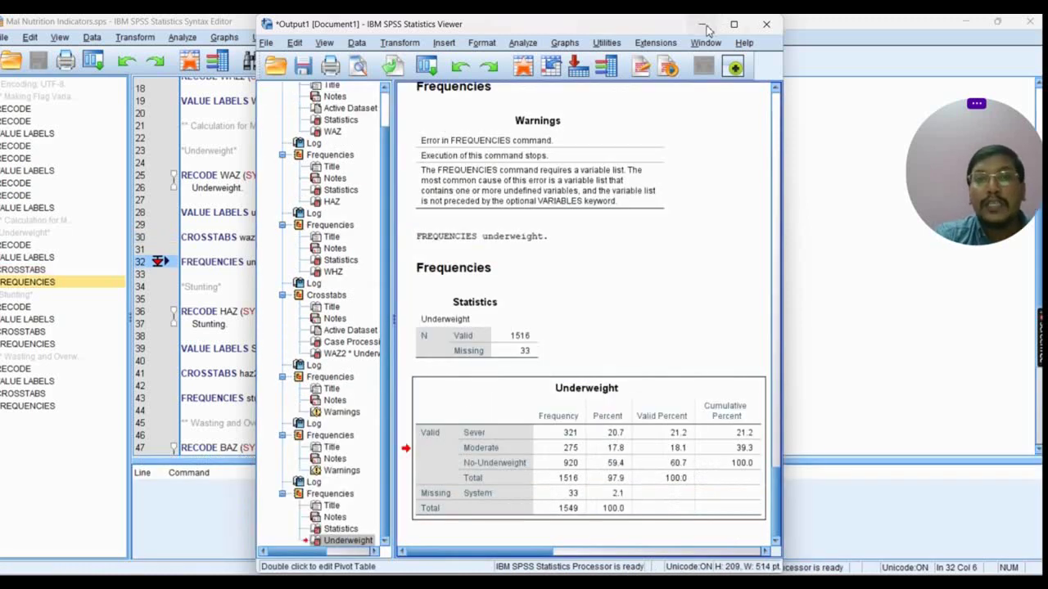
{"action": "left_click", "coordinate": [707, 26]}
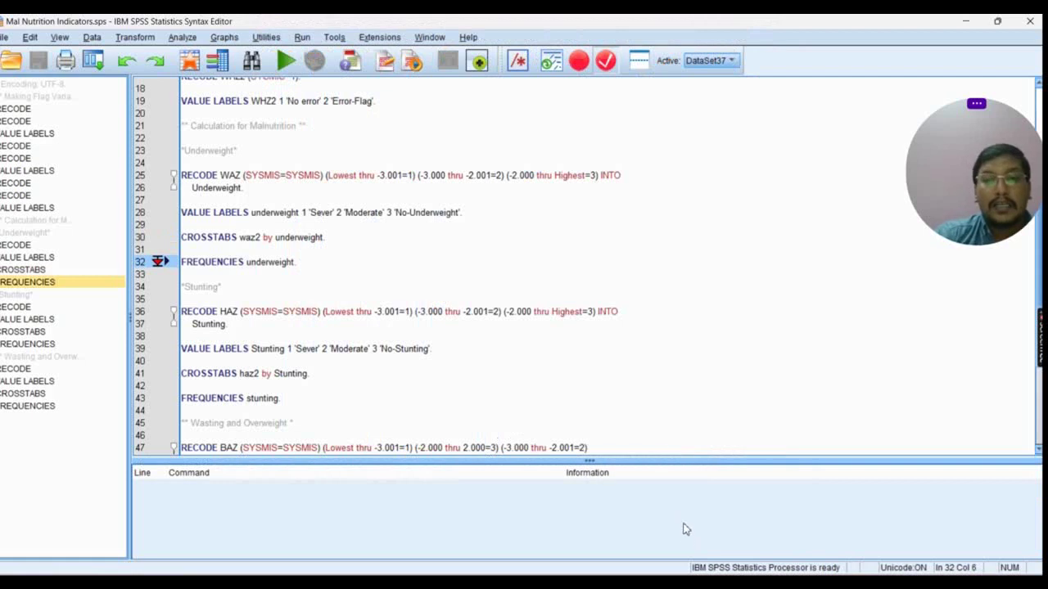
Step: Filter the Anthro Calculated_1 dataset to the cases that satisfy the condition WAZ2=1
{"action": "left_click", "coordinate": [810, 517]}
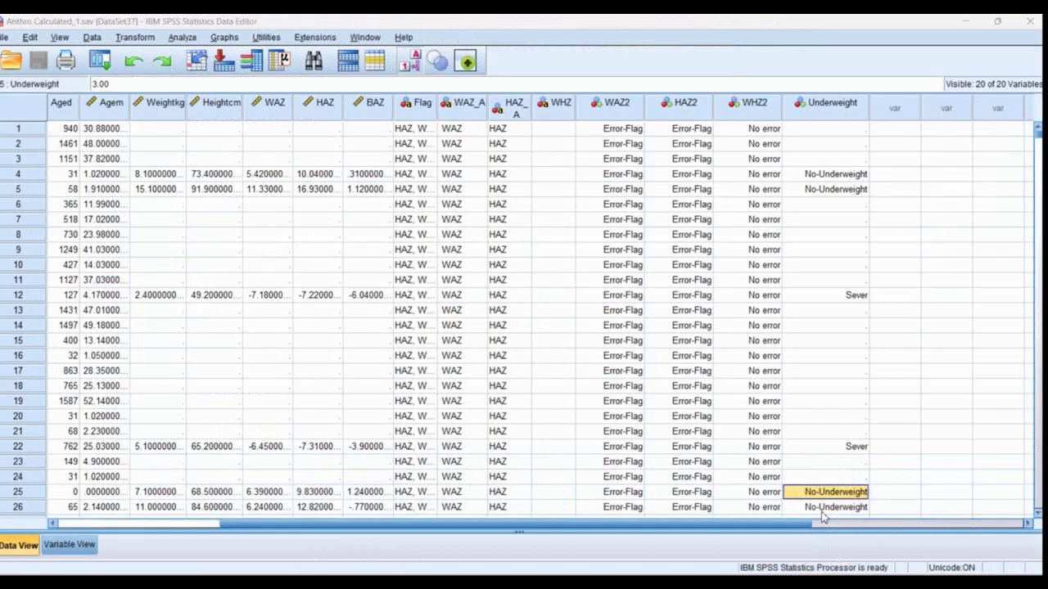
{"action": "left_click", "coordinate": [92, 37]}
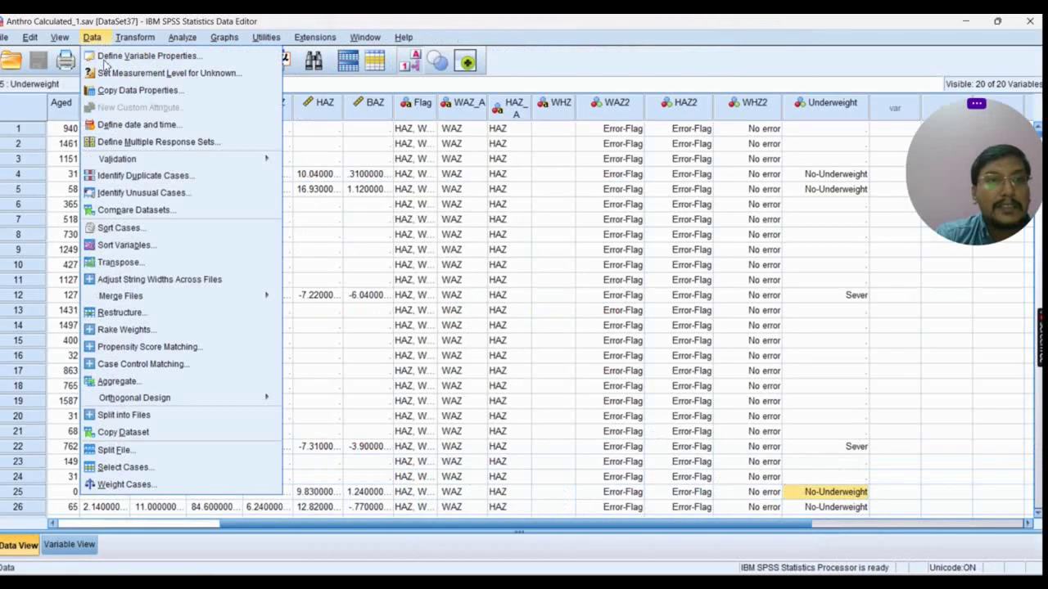
{"action": "left_click", "coordinate": [197, 467]}
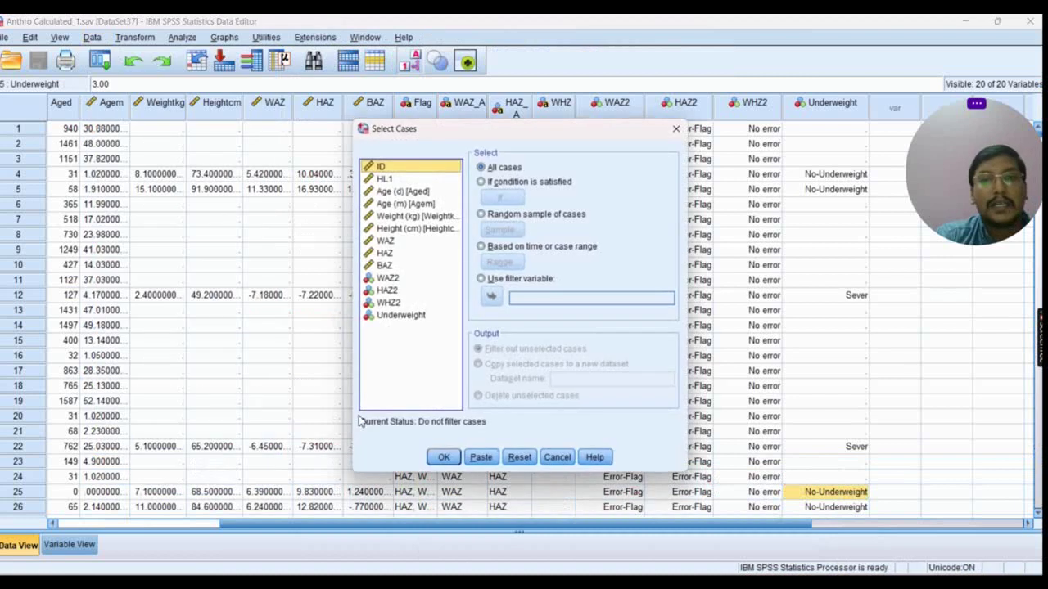
{"action": "left_click", "coordinate": [483, 182]}
{"action": "left_click", "coordinate": [501, 198]}
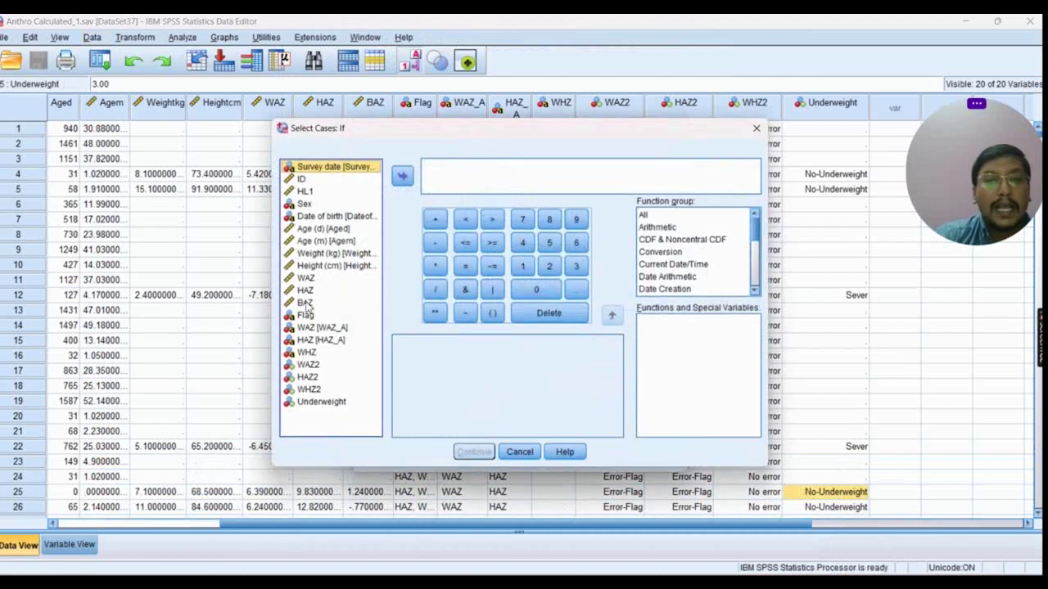
{"action": "left_click", "coordinate": [312, 368]}
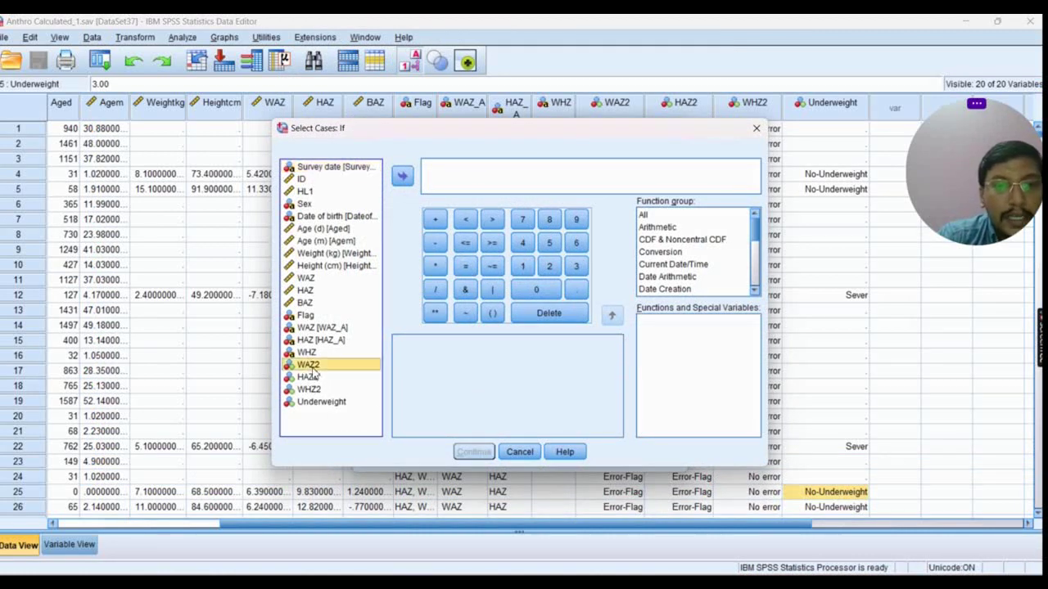
{"action": "left_click", "coordinate": [402, 175]}
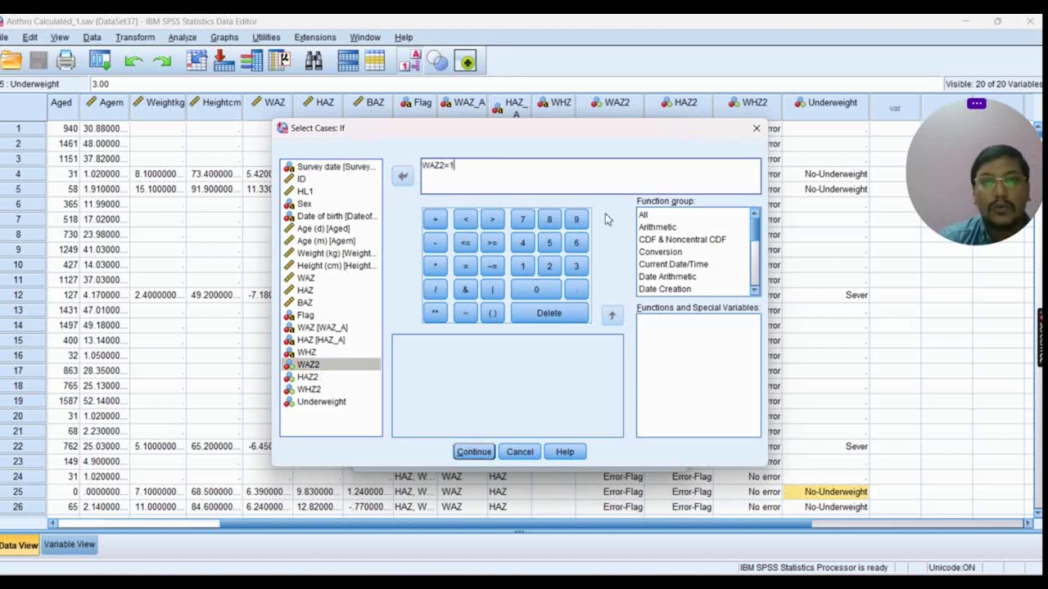
{"action": "left_click", "coordinate": [471, 450]}
{"action": "left_click", "coordinate": [444, 457]}
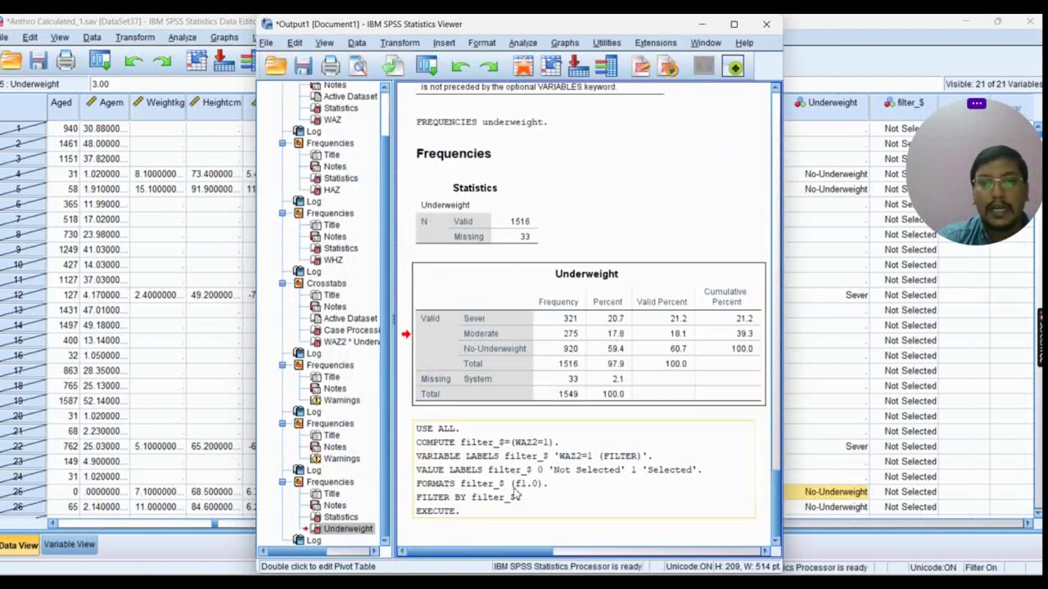
Step: Examine the data rows to see which WAZ2-flagged cases the filter excludes
{"action": "left_click", "coordinate": [701, 24]}
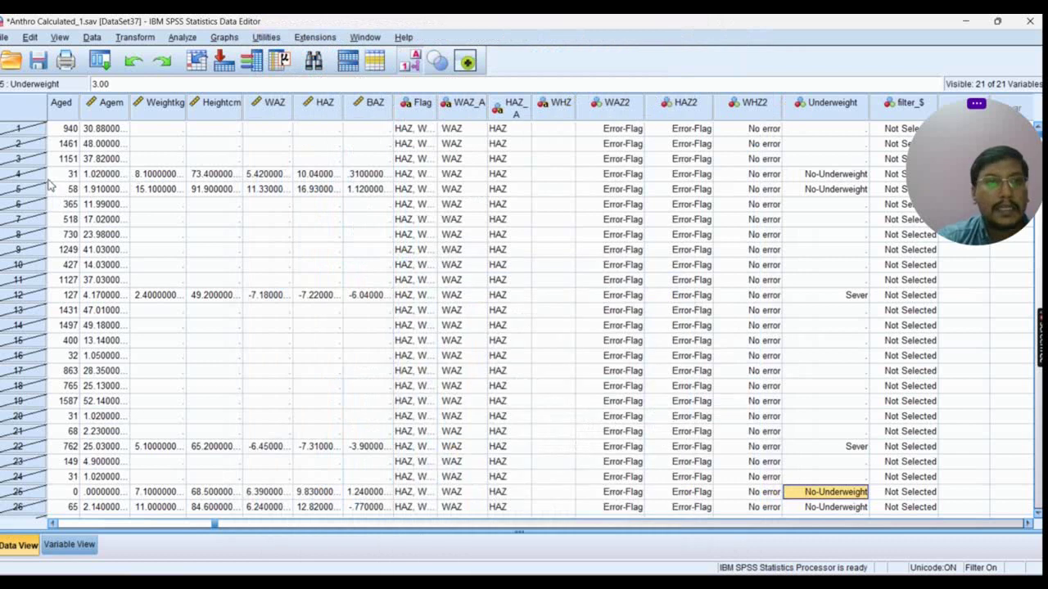
{"action": "scroll", "coordinate": [41, 360], "scroll_direction": "down", "scroll_amount": 8}
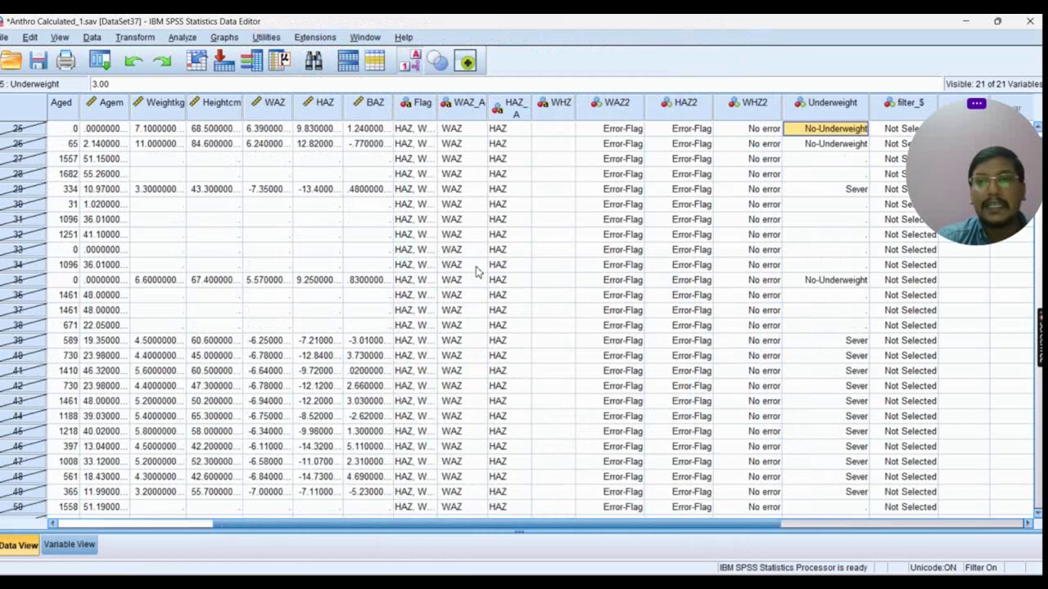
{"action": "scroll", "coordinate": [478, 271], "scroll_direction": "up", "scroll_amount": 4}
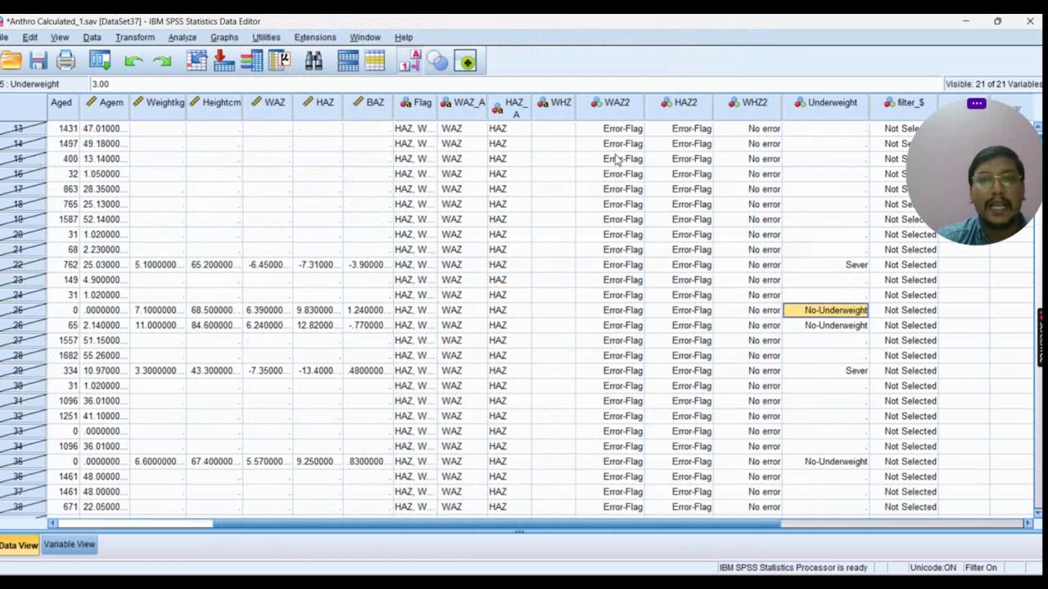
{"action": "scroll", "coordinate": [631, 286], "scroll_direction": "down", "scroll_amount": 6}
{"action": "scroll", "coordinate": [642, 384], "scroll_direction": "up", "scroll_amount": 5}
{"action": "scroll", "coordinate": [634, 377], "scroll_direction": "up", "scroll_amount": 1}
Step: Rerun the FREQUENCIES of underweight from the syntax on the filtered cases and bring up the output
{"action": "mouse_move", "coordinate": [607, 560]}
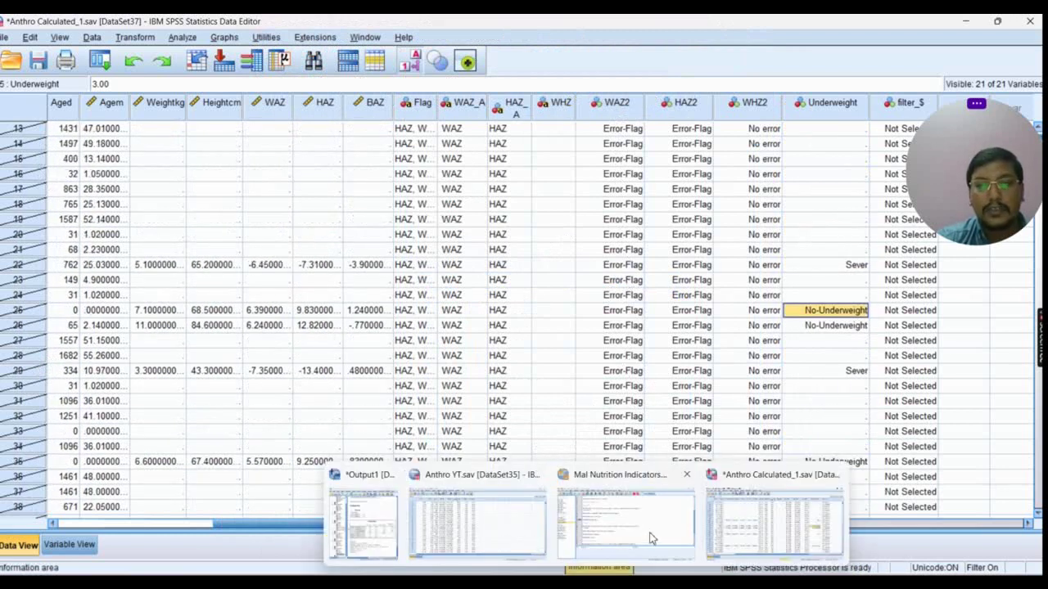
{"action": "left_click", "coordinate": [623, 528]}
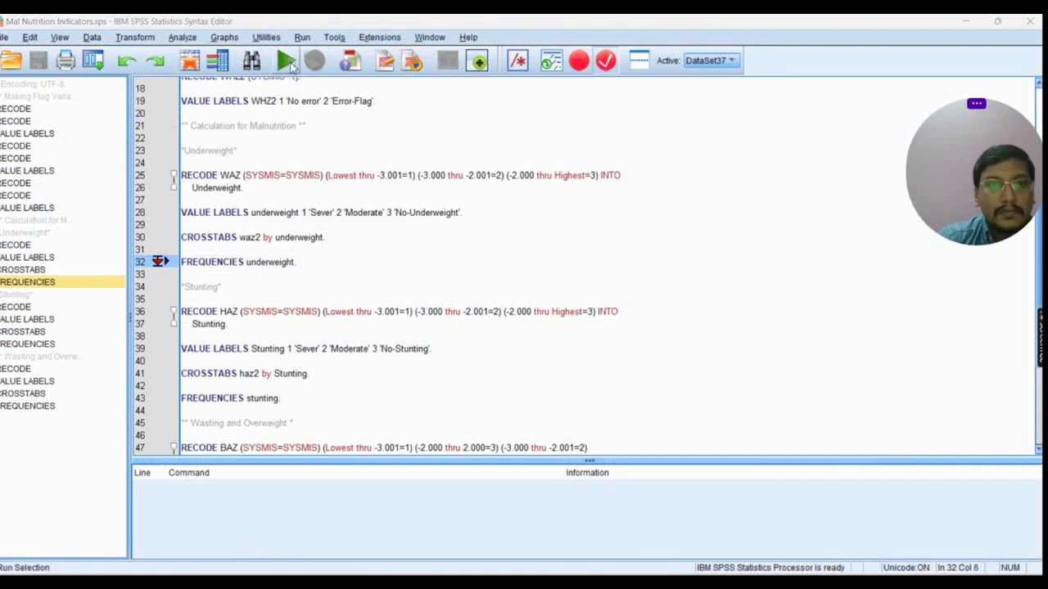
{"action": "left_click", "coordinate": [966, 21]}
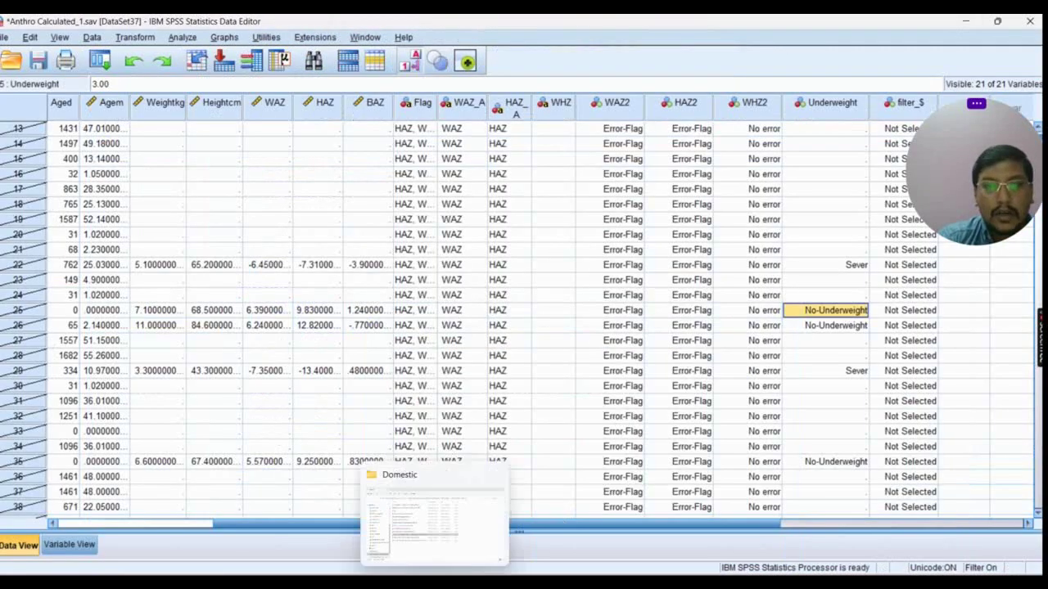
{"action": "mouse_move", "coordinate": [489, 557]}
{"action": "left_click", "coordinate": [362, 523]}
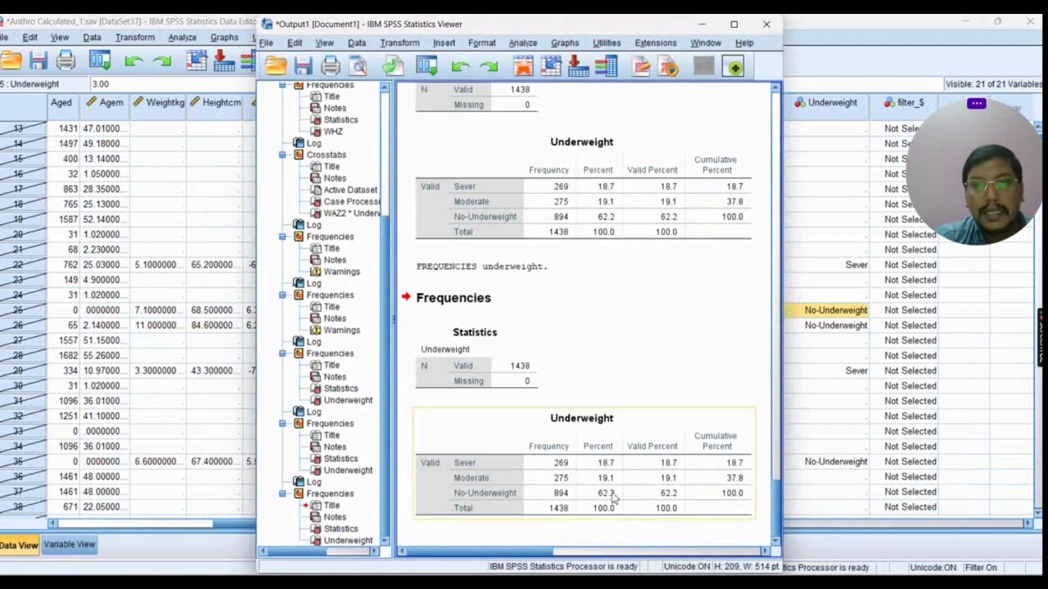
Step: Compare the Underweight frequency tables produced before and after applying the WAZ2=1 filter
{"action": "scroll", "coordinate": [622, 319], "scroll_direction": "up", "scroll_amount": 10}
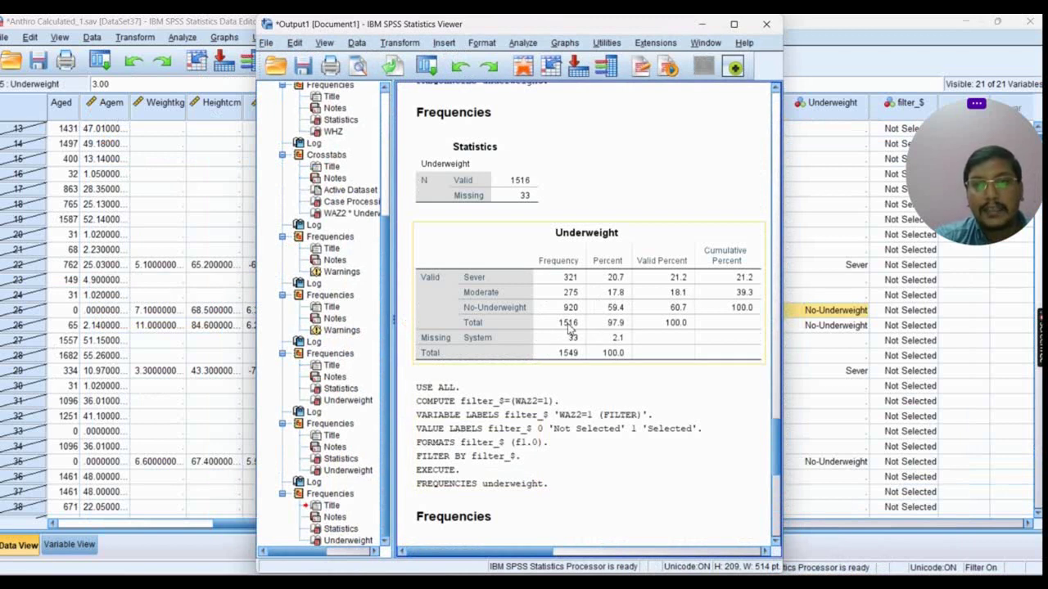
{"action": "scroll", "coordinate": [564, 334], "scroll_direction": "down", "scroll_amount": 5}
{"action": "scroll", "coordinate": [563, 334], "scroll_direction": "down", "scroll_amount": 8}
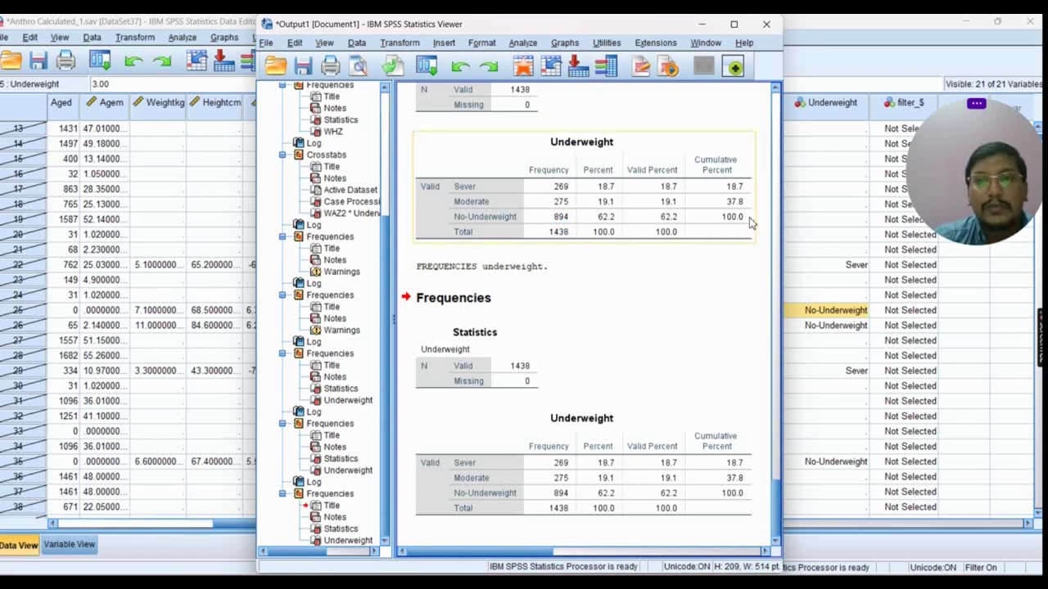
{"action": "scroll", "coordinate": [750, 223], "scroll_direction": "up", "scroll_amount": 3}
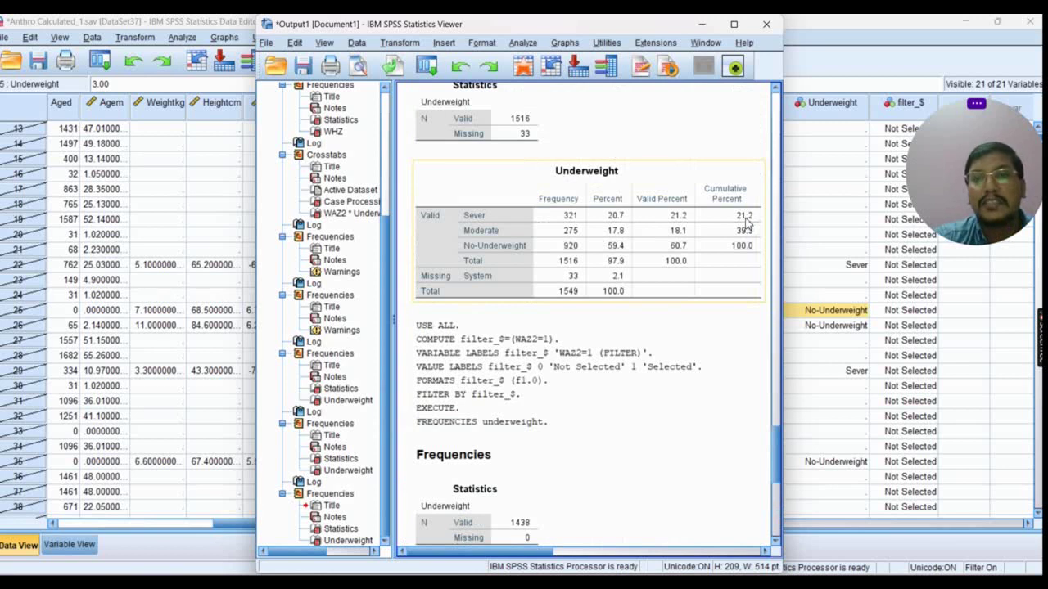
{"action": "scroll", "coordinate": [747, 223], "scroll_direction": "down", "scroll_amount": 3}
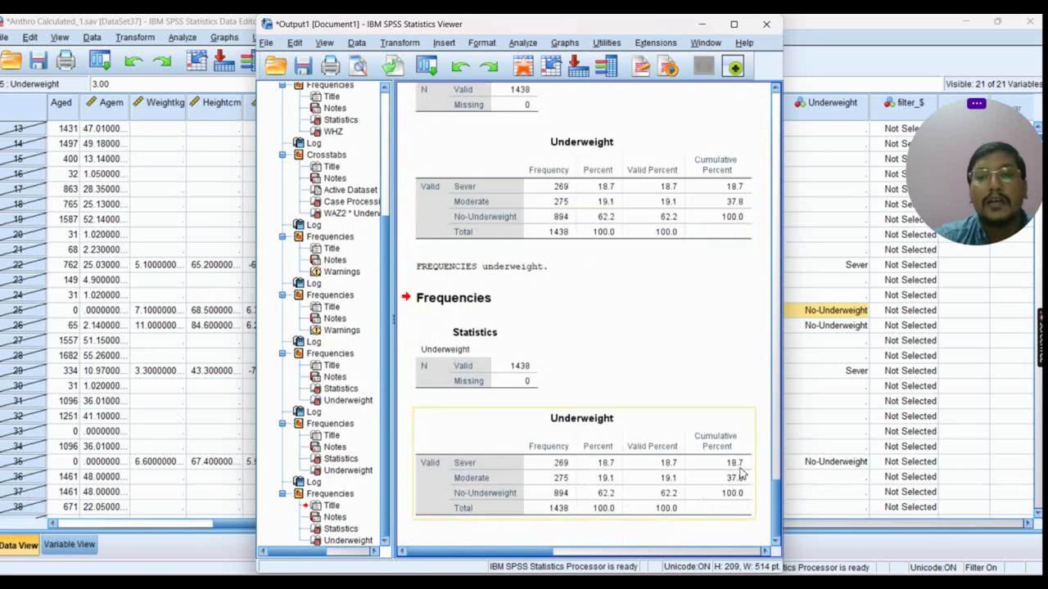
{"action": "scroll", "coordinate": [729, 201], "scroll_direction": "up", "scroll_amount": 2}
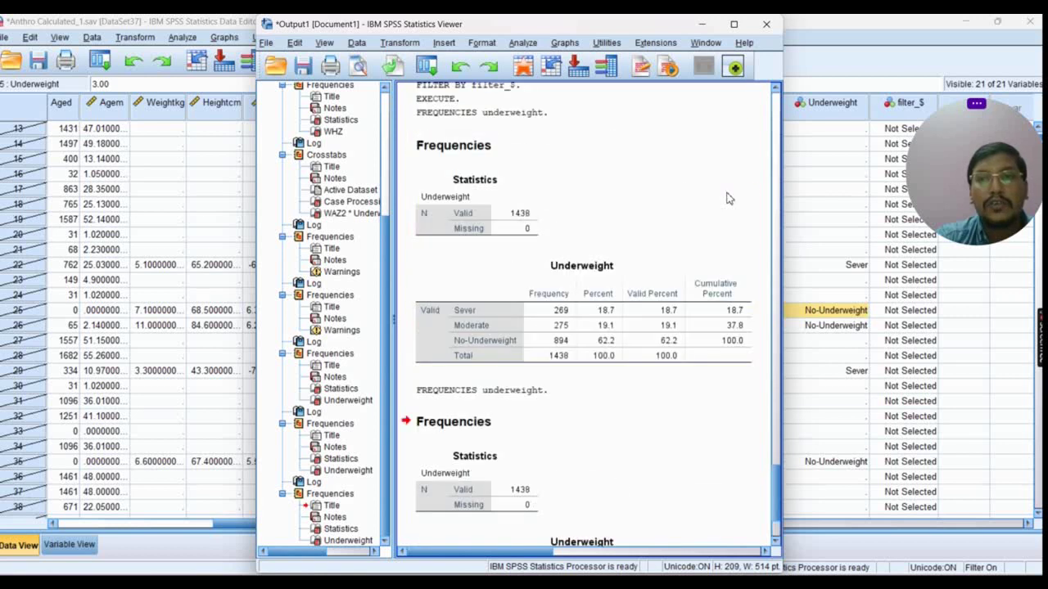
{"action": "scroll", "coordinate": [730, 199], "scroll_direction": "up", "scroll_amount": 7}
{"action": "scroll", "coordinate": [701, 322], "scroll_direction": "down", "scroll_amount": 9}
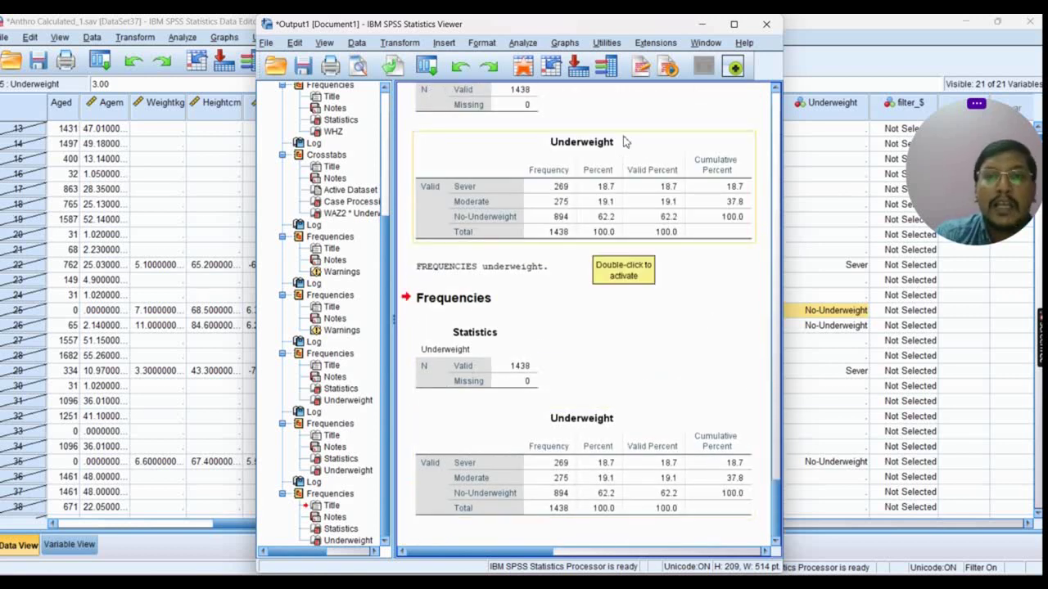
{"action": "left_click", "coordinate": [696, 25]}
Step: Return to the Mal Nutrition Indicators syntax, enlarge its code area over the message pane, and review the stunting and wasting commands
{"action": "mouse_move", "coordinate": [591, 573]}
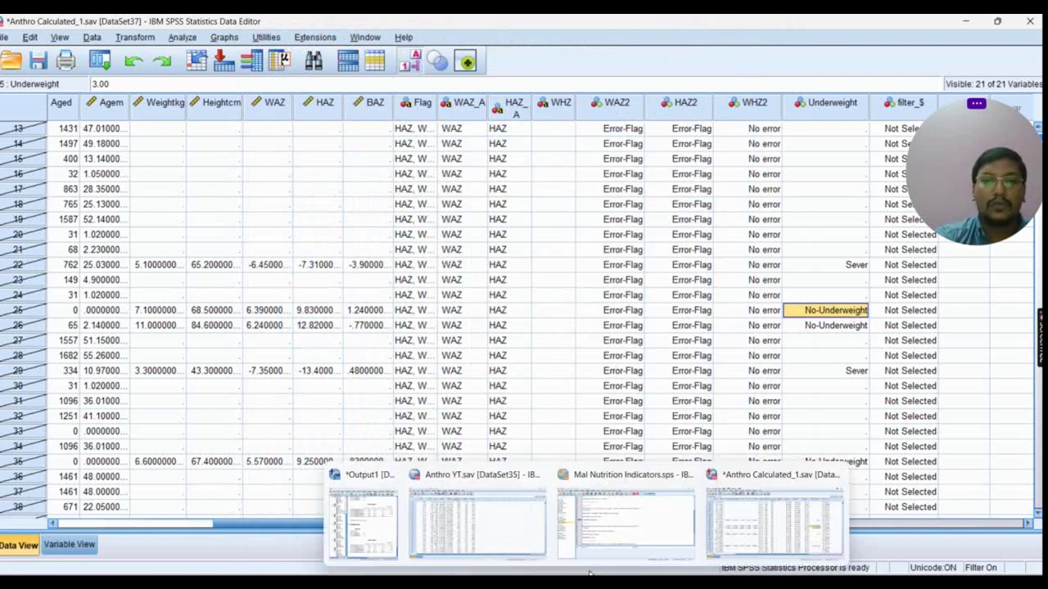
{"action": "left_click", "coordinate": [642, 536]}
{"action": "scroll", "coordinate": [297, 203], "scroll_direction": "up", "scroll_amount": 4}
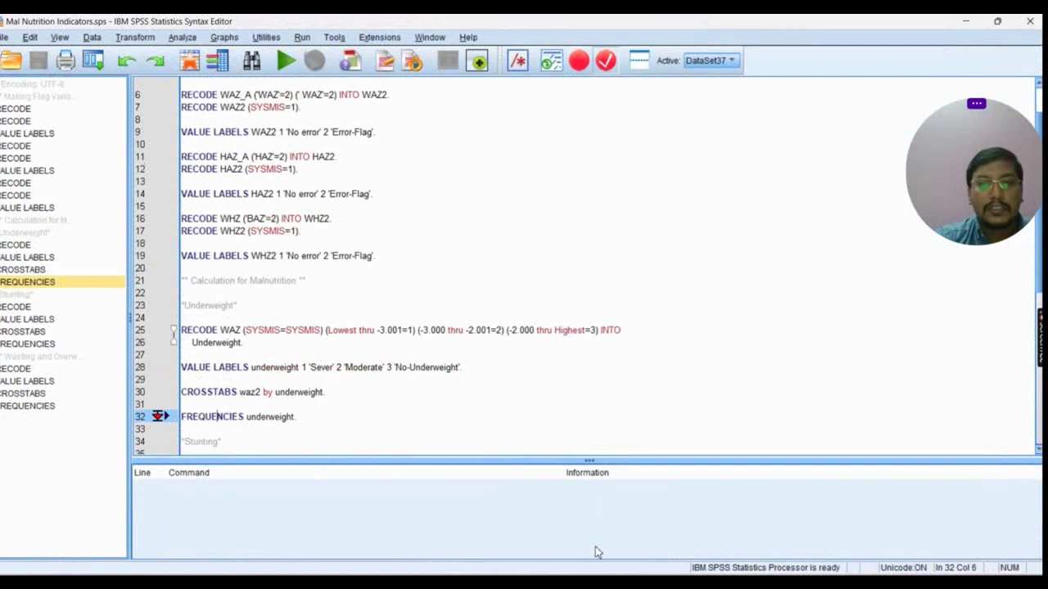
{"action": "left_click_drag", "start_coordinate": [589, 461], "coordinate": [590, 556]}
{"action": "scroll", "coordinate": [373, 286], "scroll_direction": "down", "scroll_amount": 4}
{"action": "scroll", "coordinate": [367, 286], "scroll_direction": "down", "scroll_amount": 2}
{"action": "scroll", "coordinate": [328, 254], "scroll_direction": "up", "scroll_amount": 2}
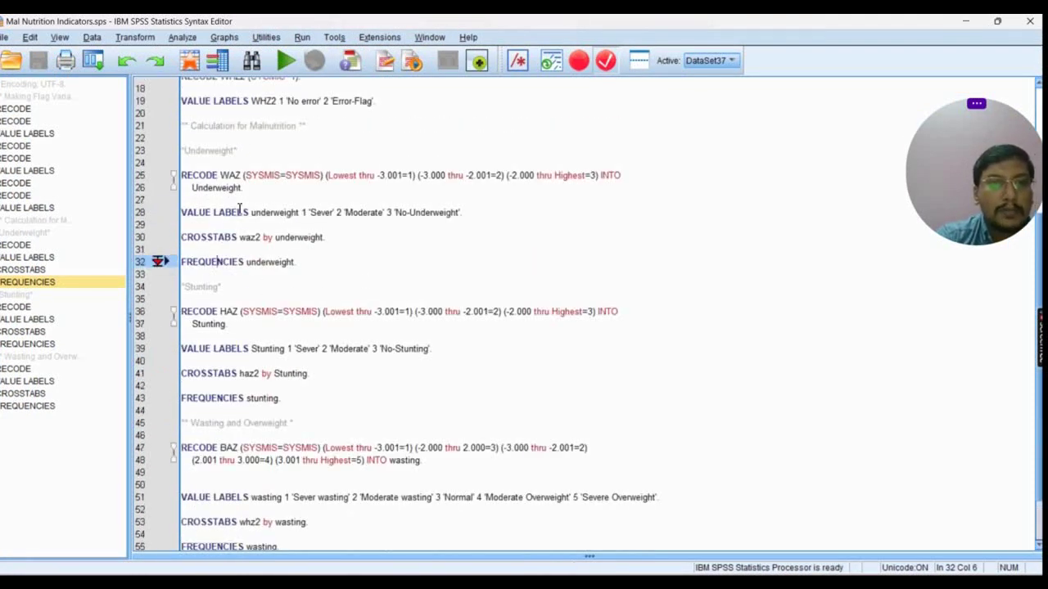
{"action": "scroll", "coordinate": [288, 193], "scroll_direction": "down", "scroll_amount": 2}
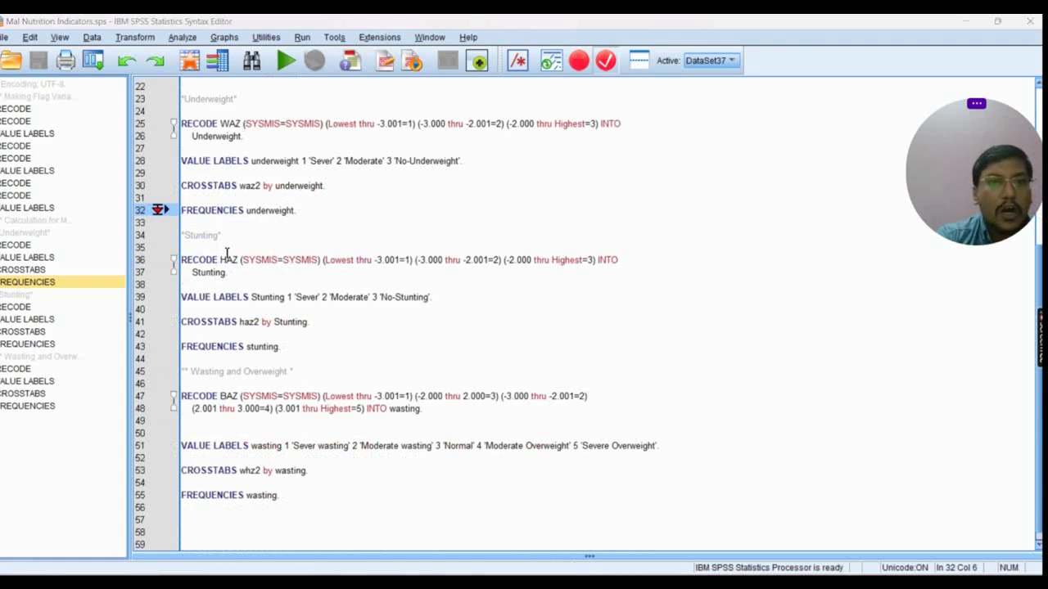
Step: Run the whole block of underweight, stunting and wasting commands, from RECODE WAZ through FREQUENCIES wasting
{"action": "left_click_drag", "start_coordinate": [199, 243], "coordinate": [308, 370]}
{"action": "left_click", "coordinate": [319, 468]}
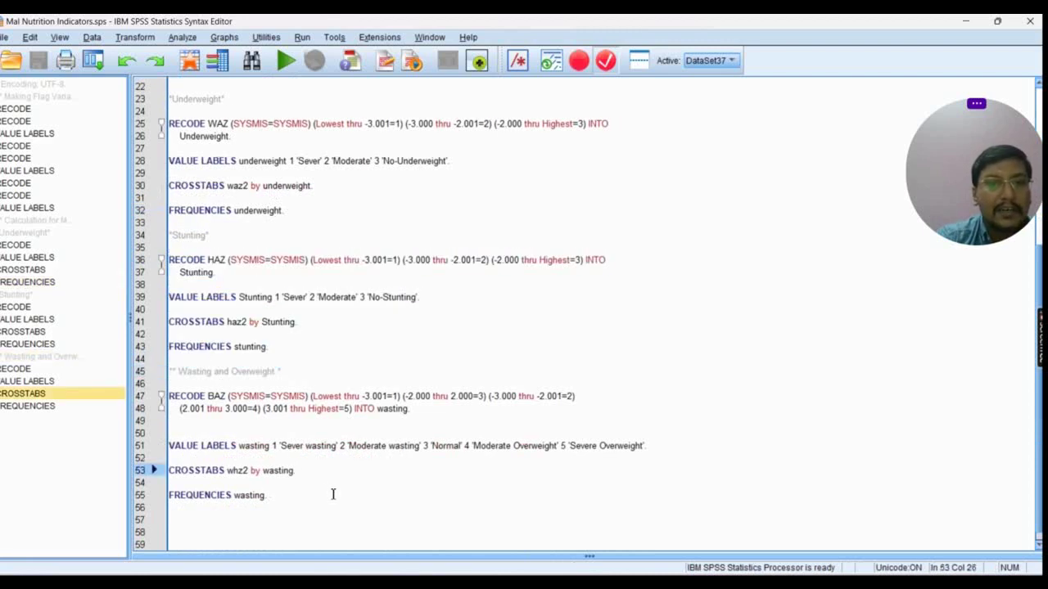
{"action": "left_click_drag", "start_coordinate": [219, 117], "coordinate": [393, 498]}
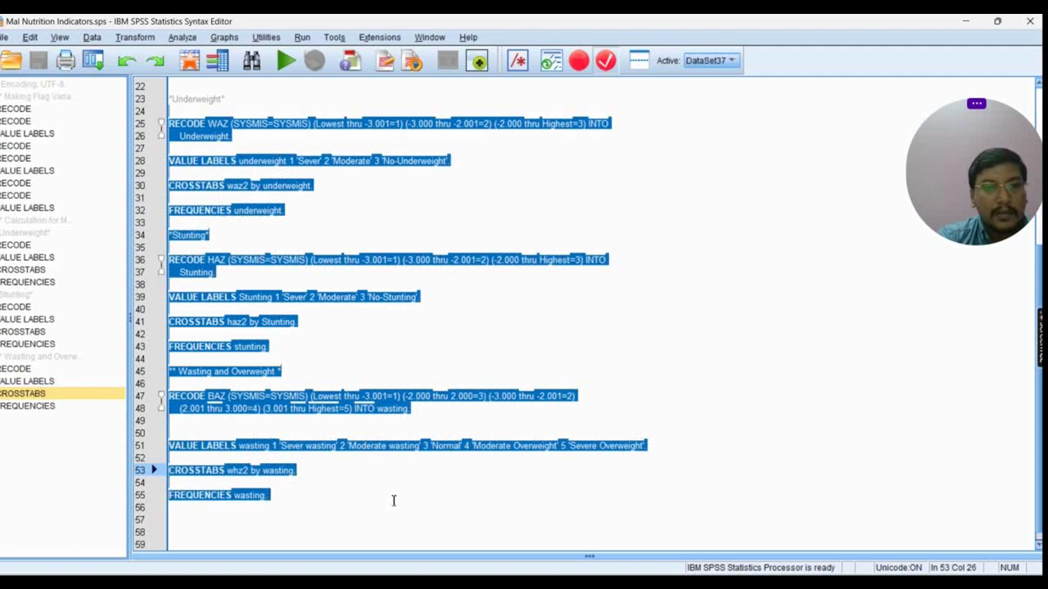
{"action": "left_click", "coordinate": [288, 69]}
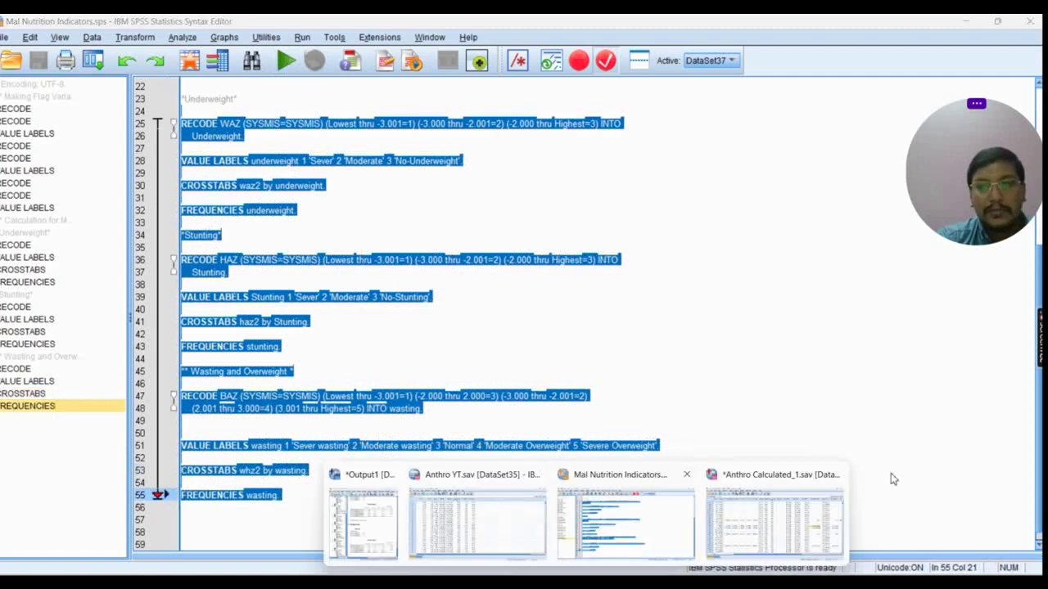
Step: Review the output's crosstabulations and frequency tables for Stunting and wasting, including the error-flagged counts
{"action": "left_click", "coordinate": [922, 487]}
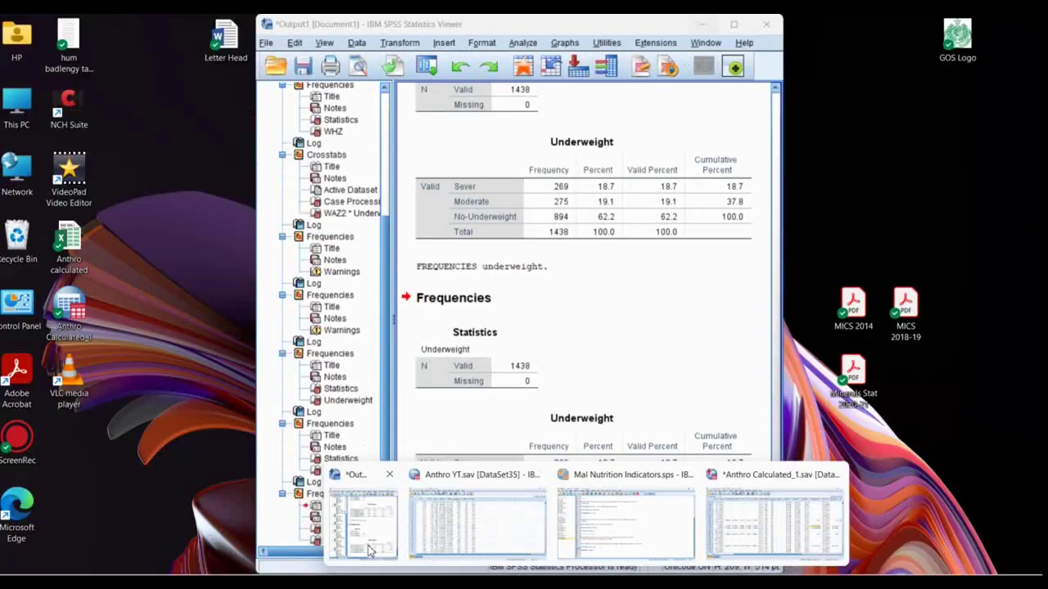
{"action": "left_click", "coordinate": [367, 546]}
{"action": "scroll", "coordinate": [541, 348], "scroll_direction": "down", "scroll_amount": 4}
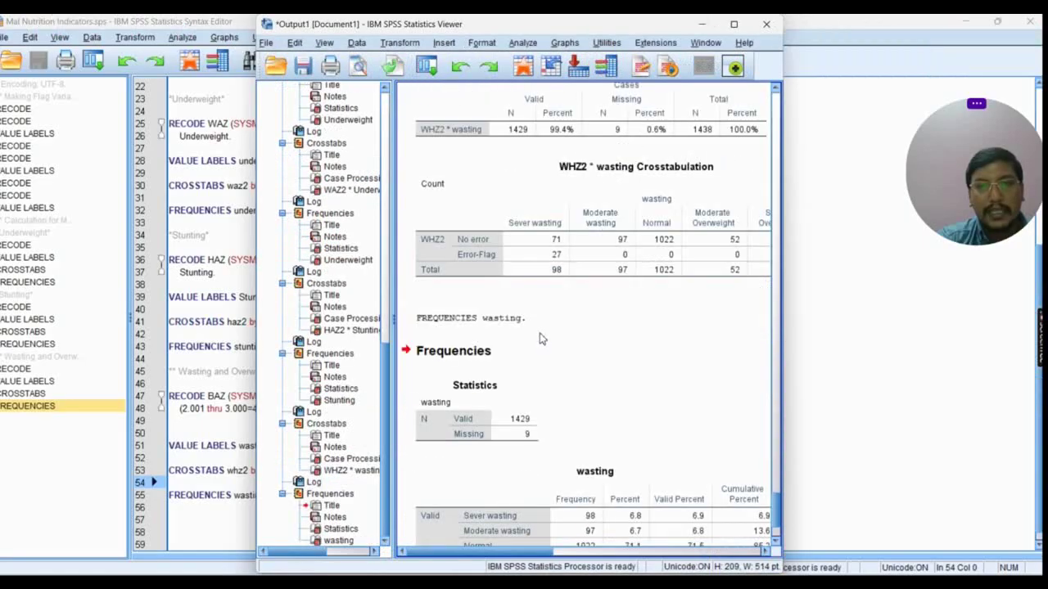
{"action": "scroll", "coordinate": [539, 334], "scroll_direction": "up", "scroll_amount": 10}
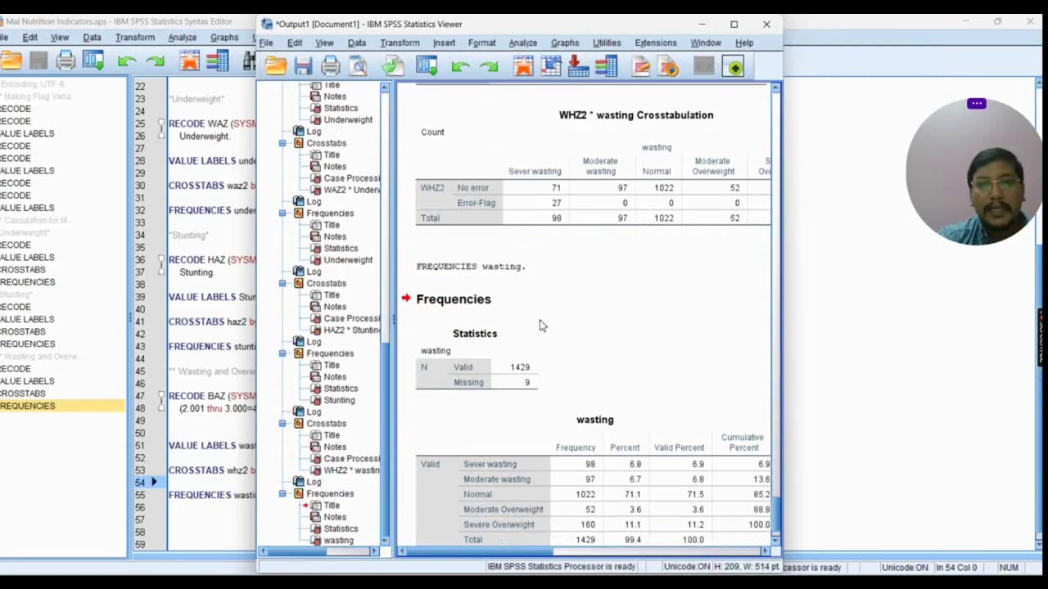
{"action": "scroll", "coordinate": [517, 294], "scroll_direction": "up", "scroll_amount": 8}
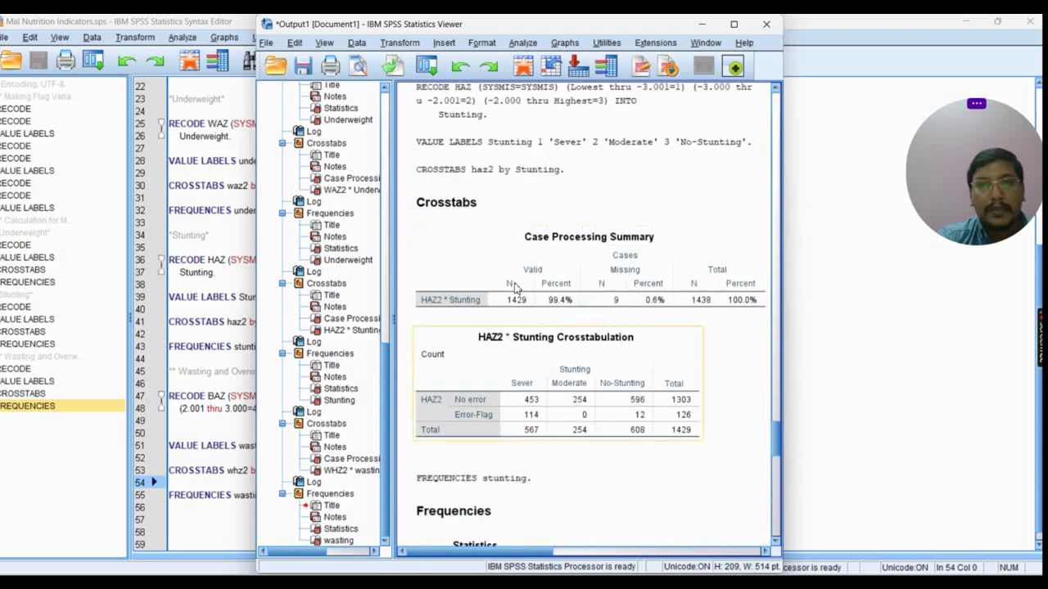
{"action": "left_click", "coordinate": [493, 336]}
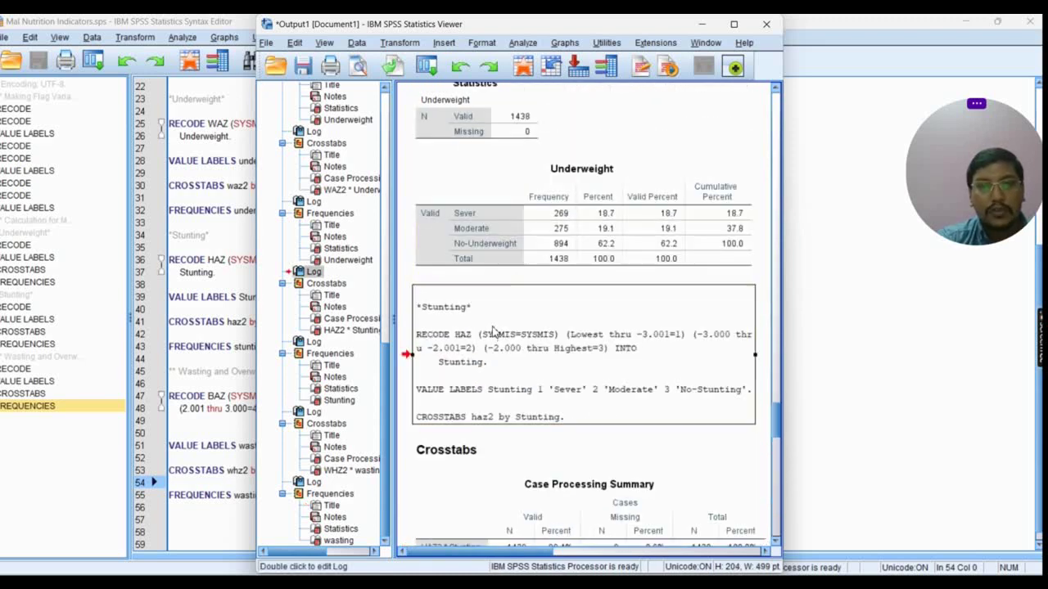
{"action": "scroll", "coordinate": [494, 332], "scroll_direction": "down", "scroll_amount": 4}
{"action": "scroll", "coordinate": [494, 330], "scroll_direction": "down", "scroll_amount": 3}
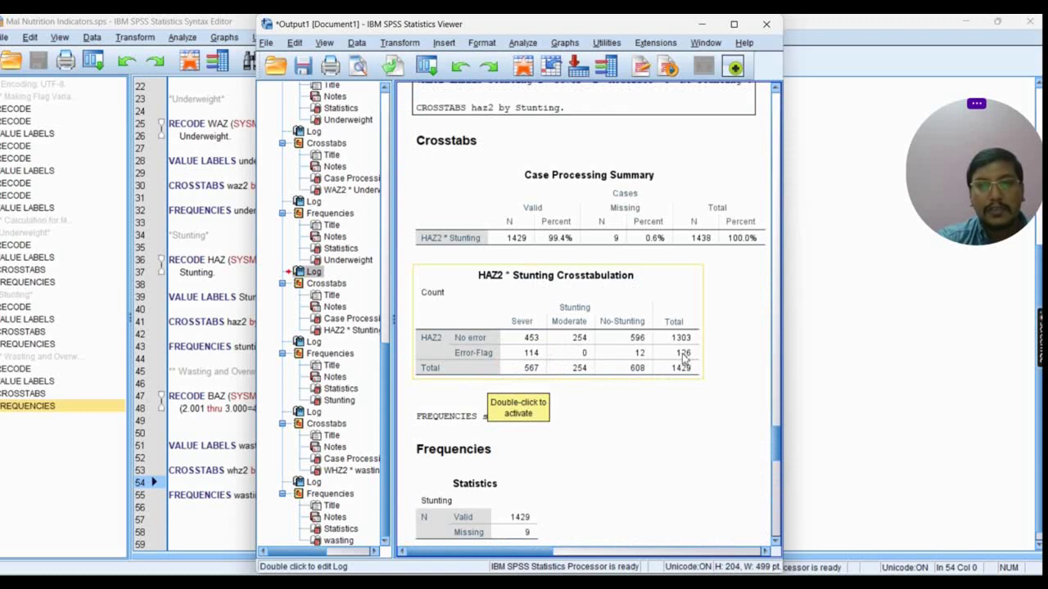
{"action": "scroll", "coordinate": [680, 356], "scroll_direction": "down", "scroll_amount": 7}
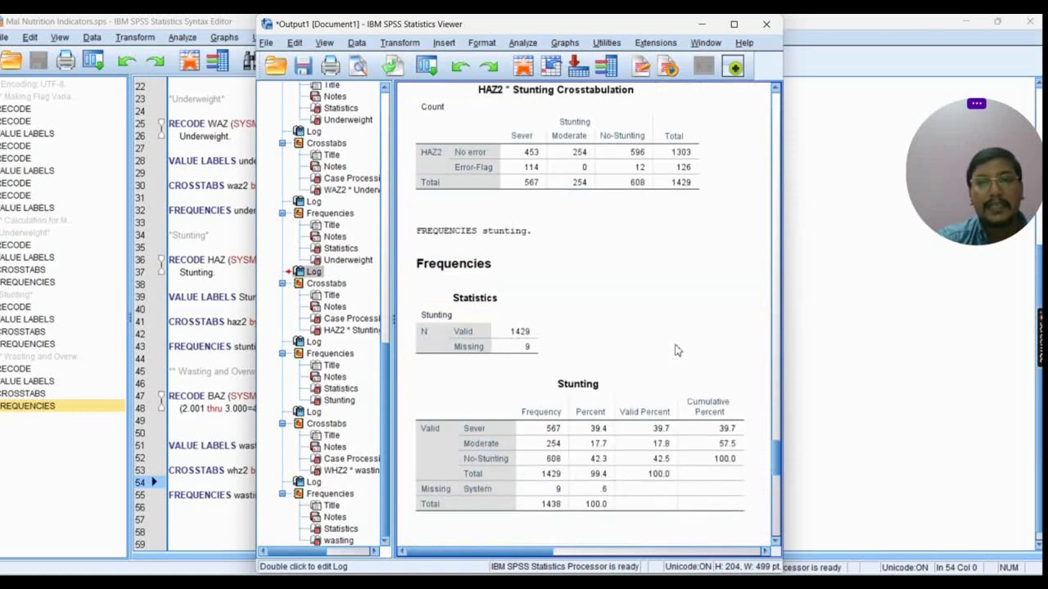
{"action": "scroll", "coordinate": [576, 327], "scroll_direction": "down", "scroll_amount": 18}
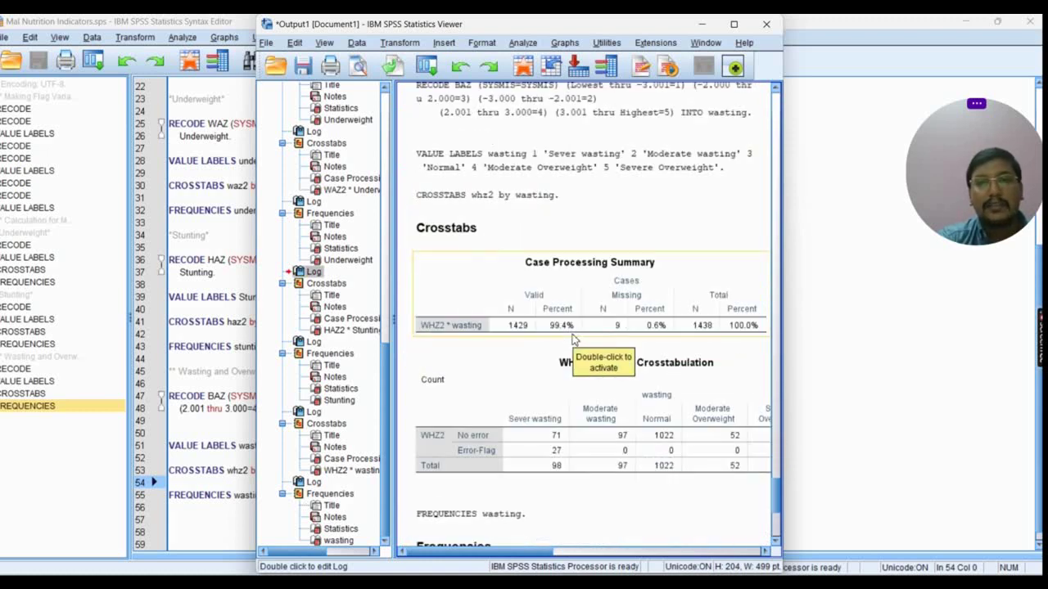
Step: Maximize the output viewer and examine the full WHZ2 by wasting crosstabulation and the wasting frequency table
{"action": "scroll", "coordinate": [570, 342], "scroll_direction": "up", "scroll_amount": 10}
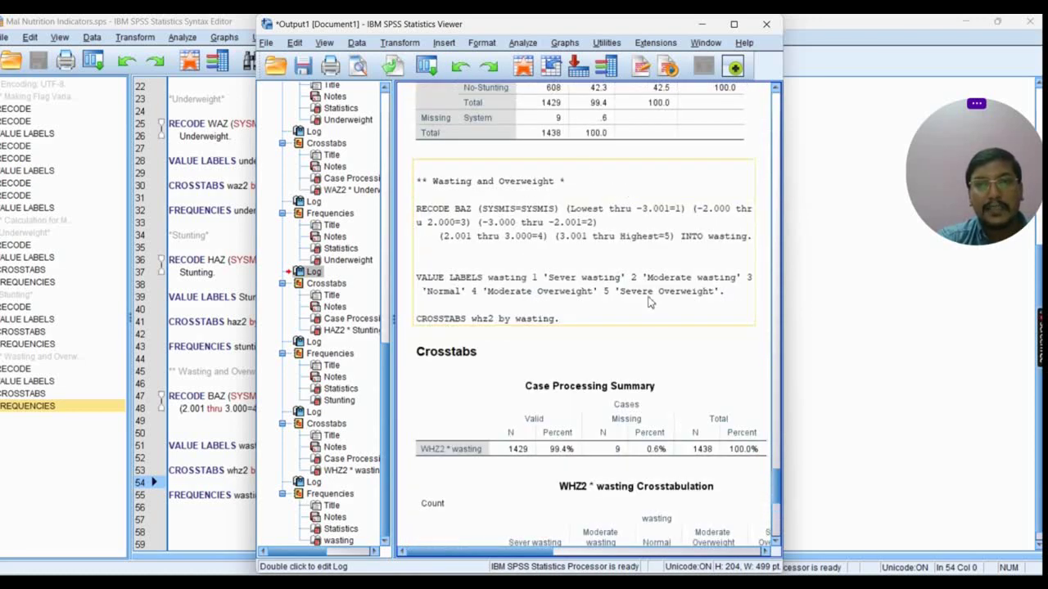
{"action": "scroll", "coordinate": [667, 310], "scroll_direction": "down", "scroll_amount": 5}
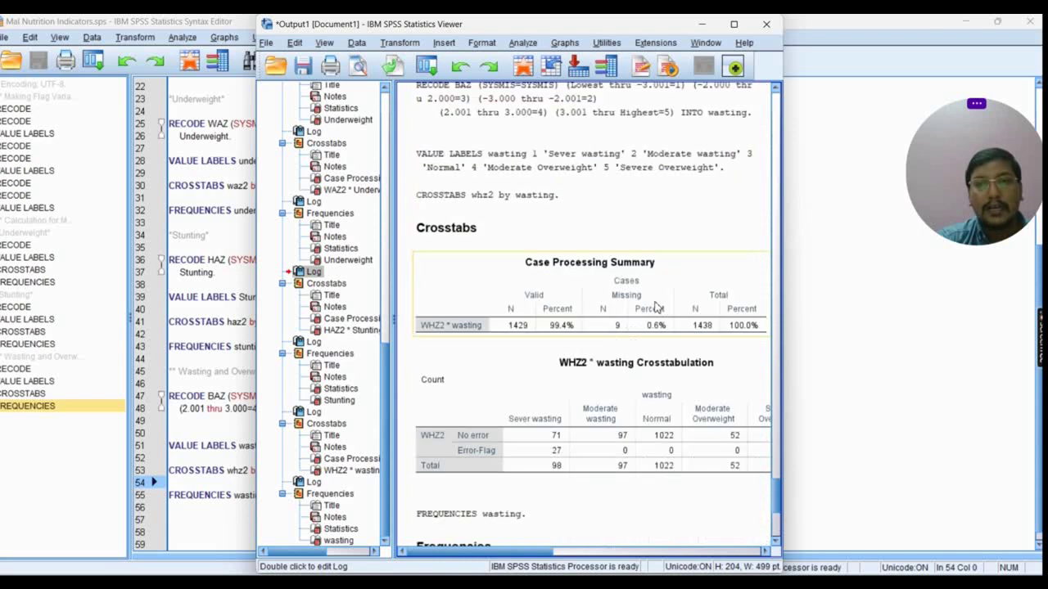
{"action": "left_click", "coordinate": [734, 24]}
{"action": "left_click", "coordinate": [589, 350]}
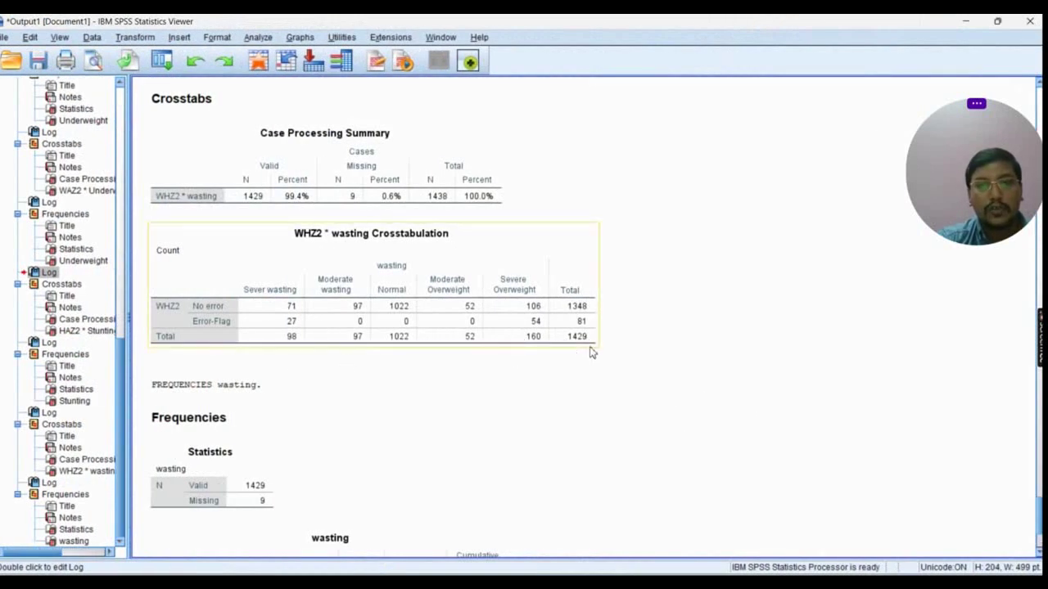
{"action": "scroll", "coordinate": [584, 326], "scroll_direction": "down", "scroll_amount": 3}
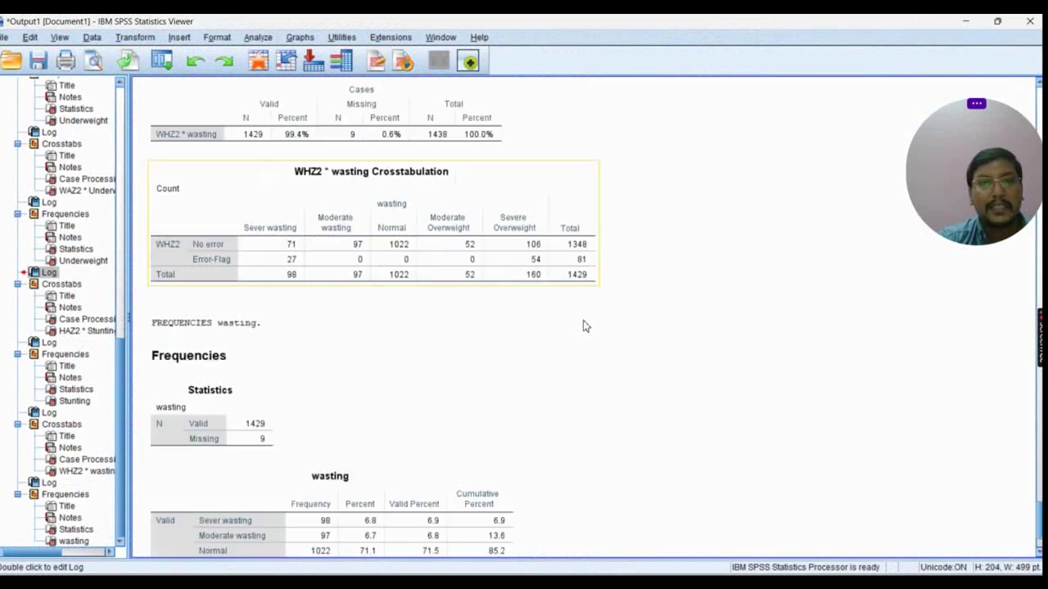
{"action": "left_click", "coordinate": [292, 405]}
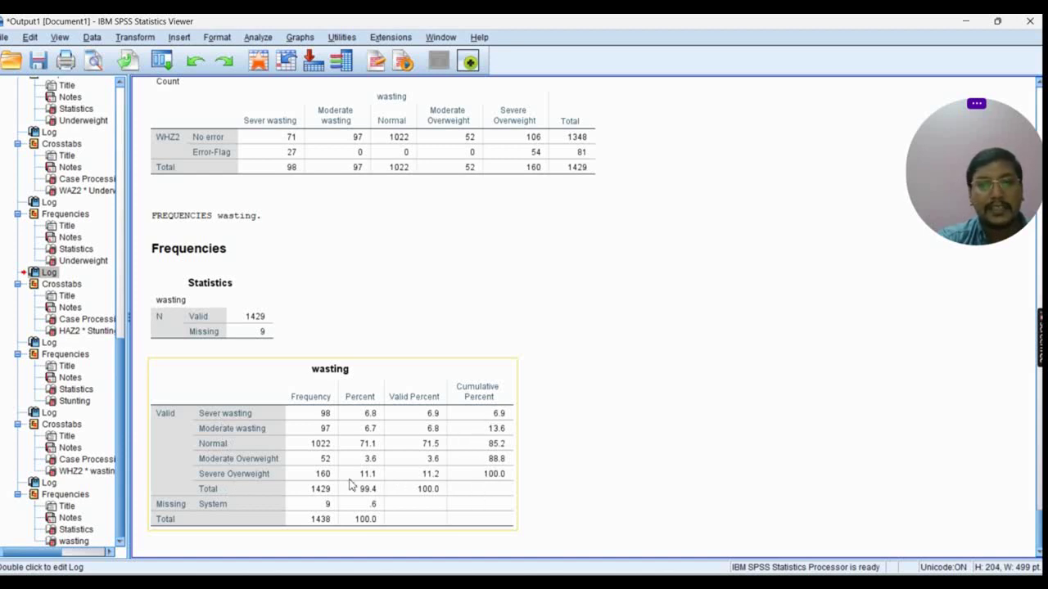
{"action": "left_click", "coordinate": [499, 353]}
Step: Switch to the malnutrition indicators presentation in PowerPoint, showing the Task4 Wasting and Overweight Variable slide
{"action": "mouse_move", "coordinate": [615, 588]}
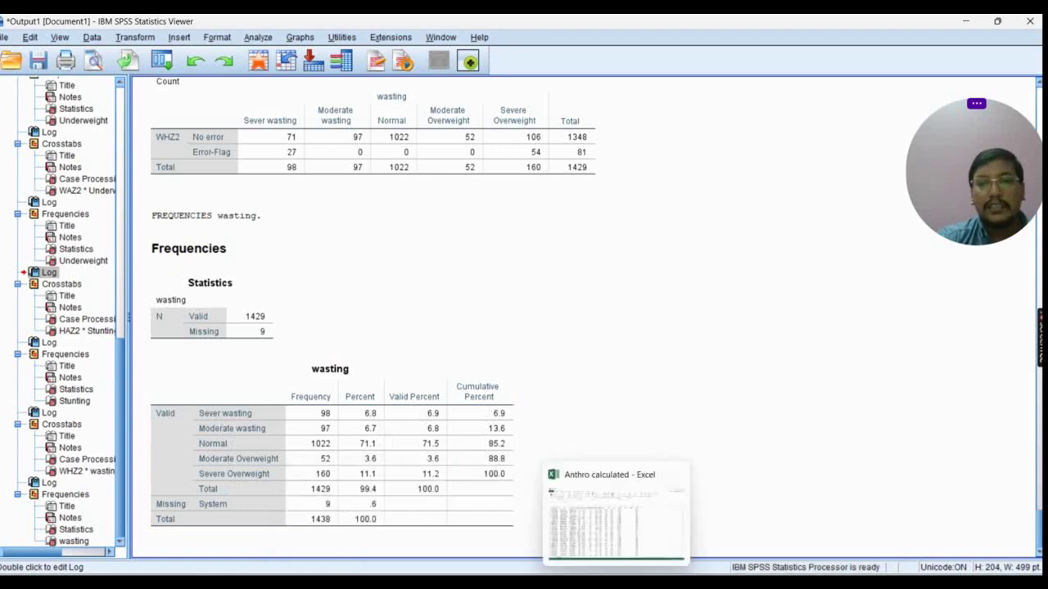
{"action": "left_click", "coordinate": [662, 523]}
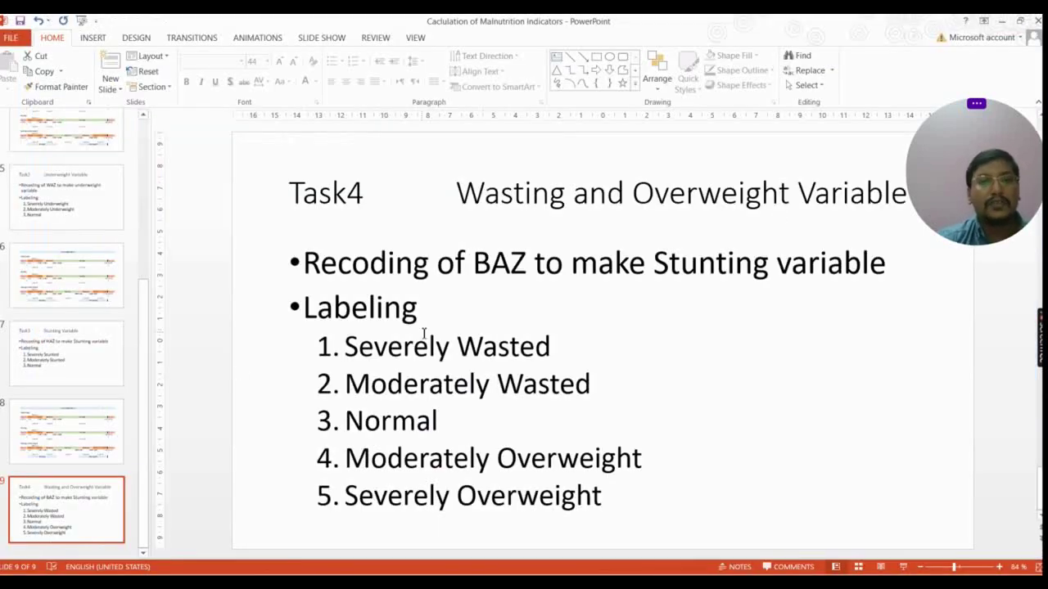